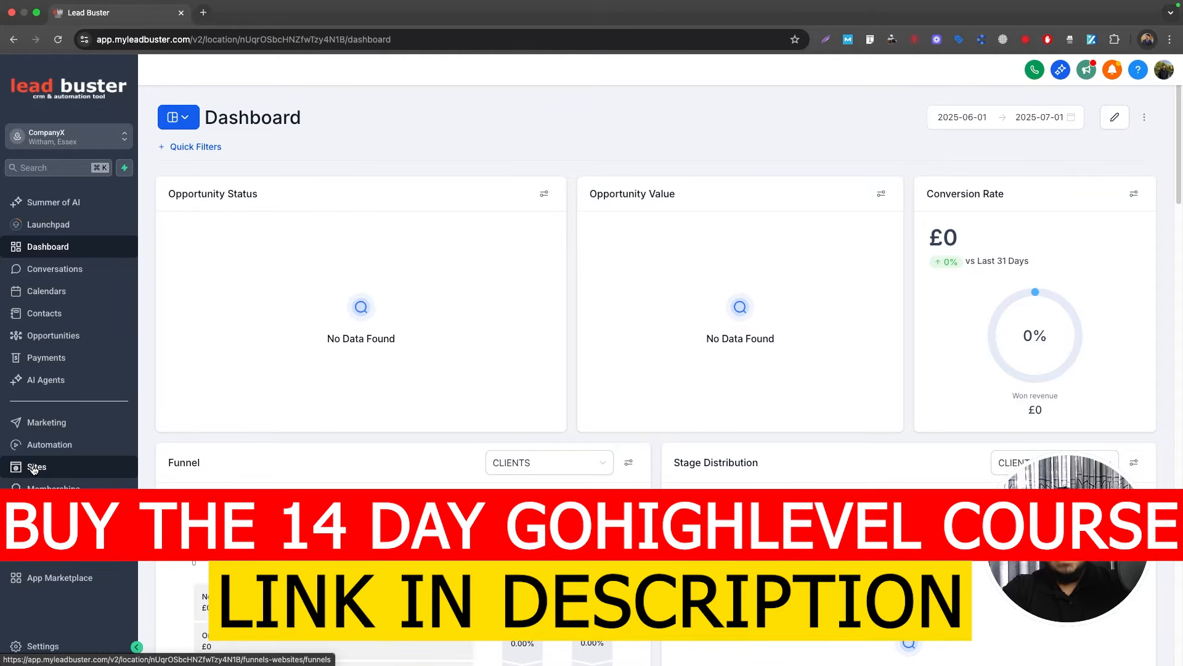
Step: Open the HVAC Repair and Installation funnel from the Sites funnel list
{"action": "left_click", "coordinate": [34, 467]}
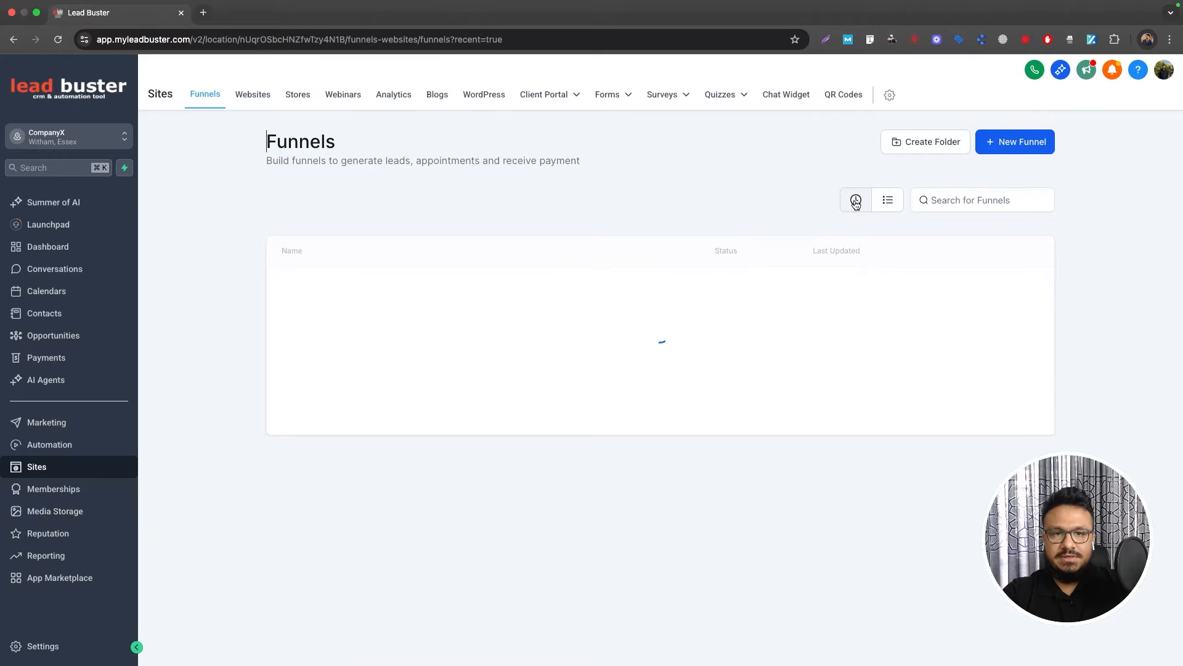
{"action": "left_click", "coordinate": [314, 288]}
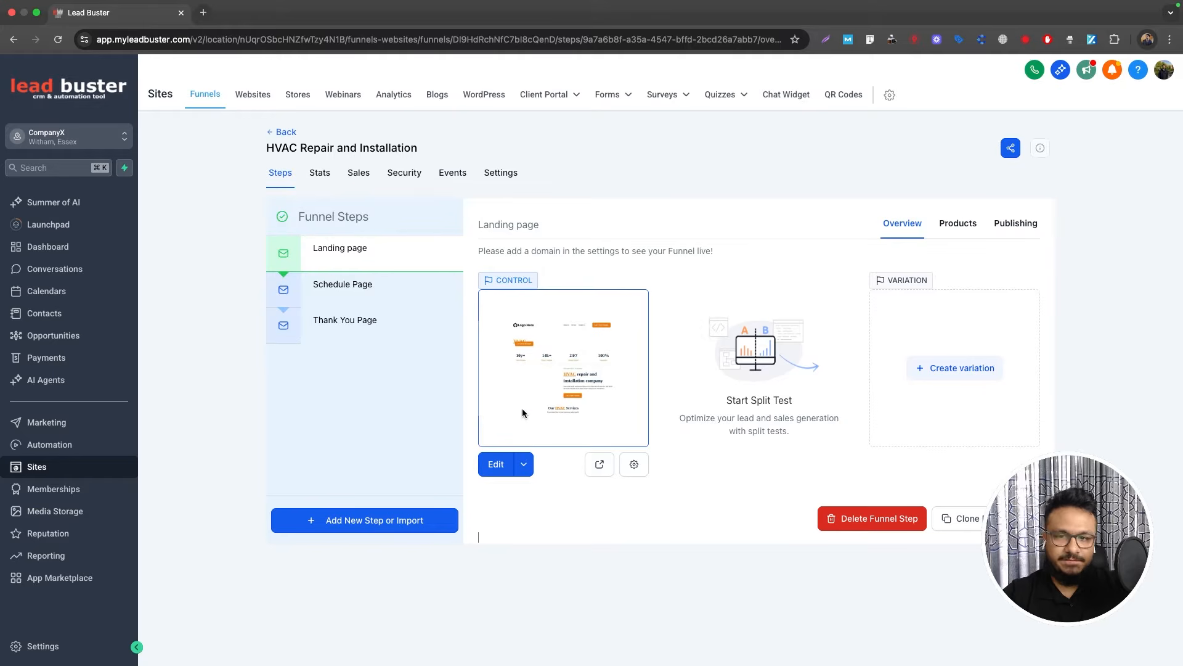
{"action": "left_click", "coordinate": [600, 463]}
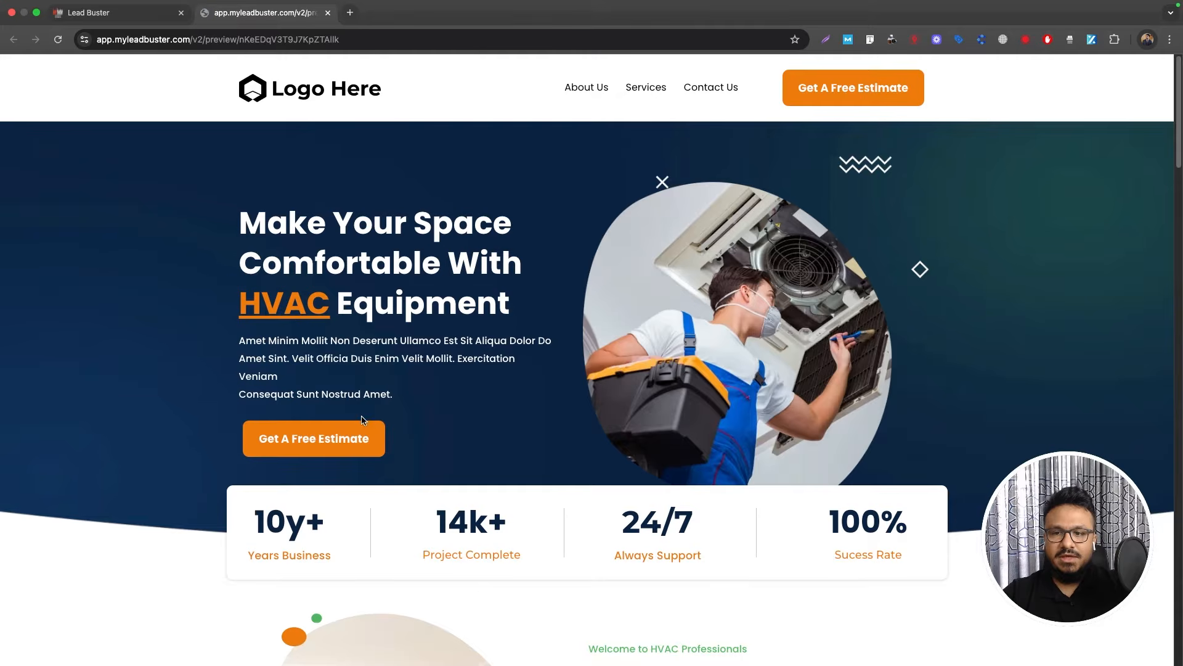
{"action": "scroll", "coordinate": [452, 401], "scroll_direction": "down", "scroll_amount": 20}
{"action": "scroll", "coordinate": [453, 399], "scroll_direction": "down", "scroll_amount": 10}
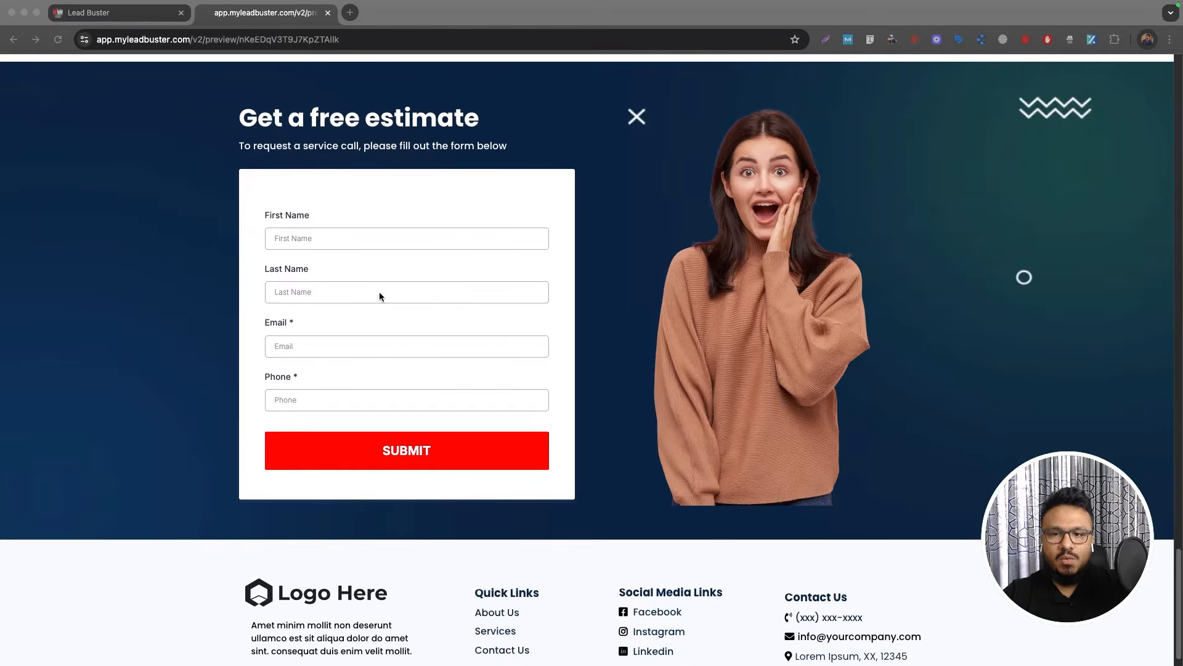
{"action": "left_click", "coordinate": [111, 13]}
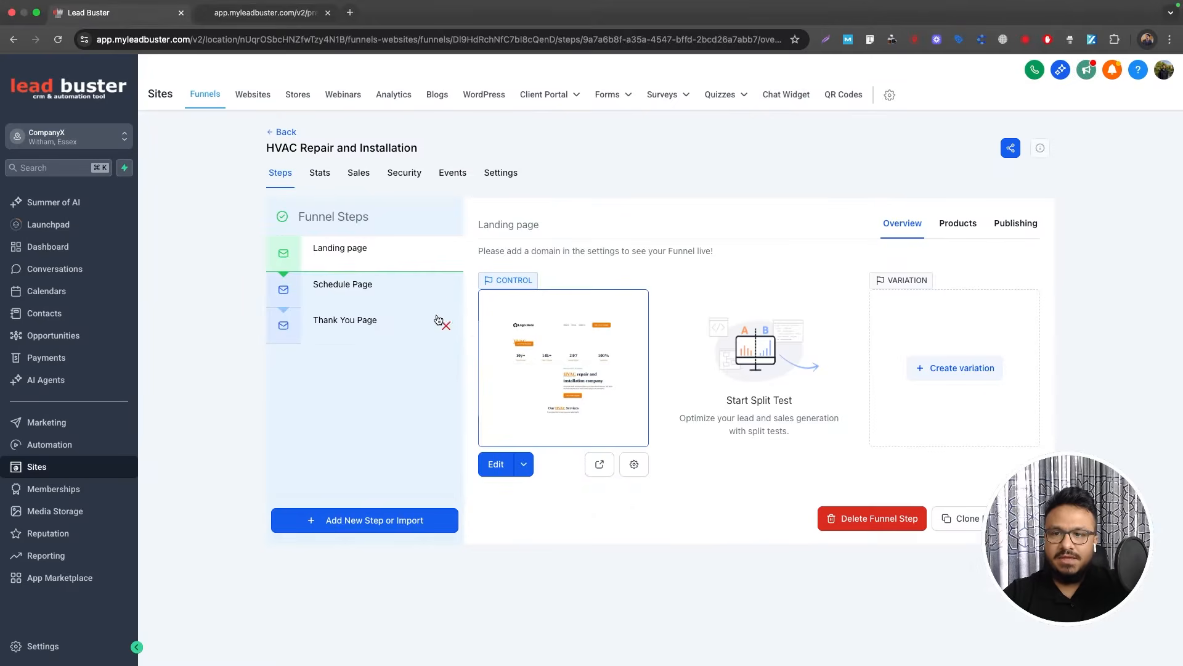
{"action": "left_click", "coordinate": [342, 290]}
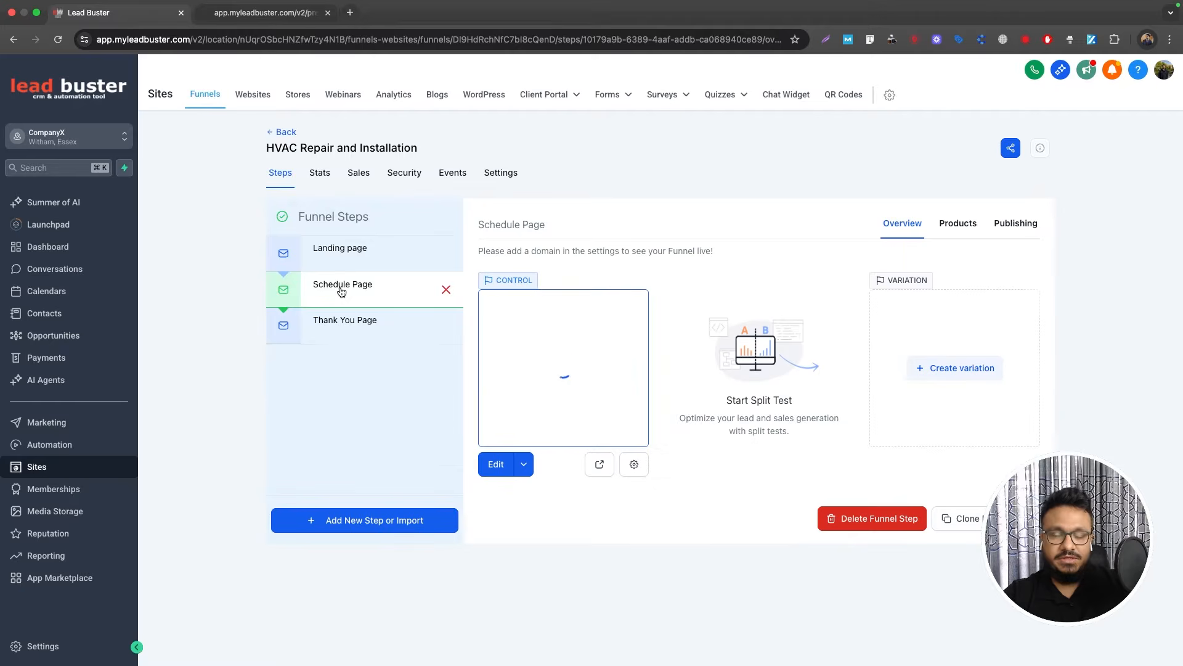
{"action": "left_click", "coordinate": [598, 464]}
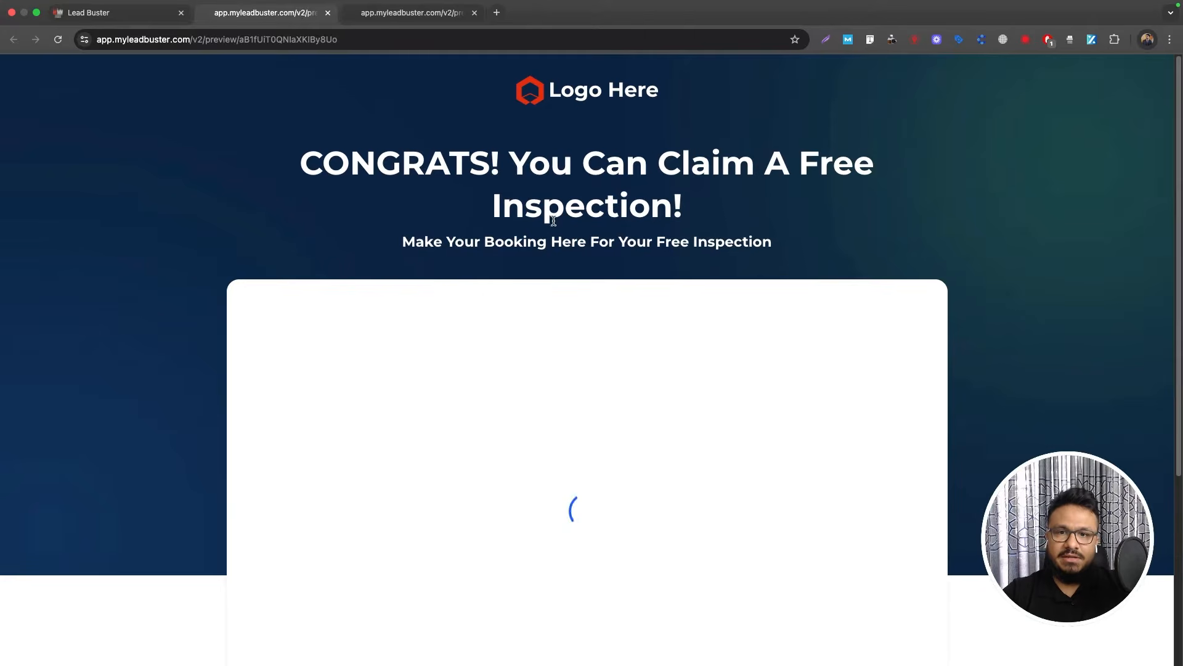
{"action": "scroll", "coordinate": [554, 225], "scroll_direction": "down", "scroll_amount": 2}
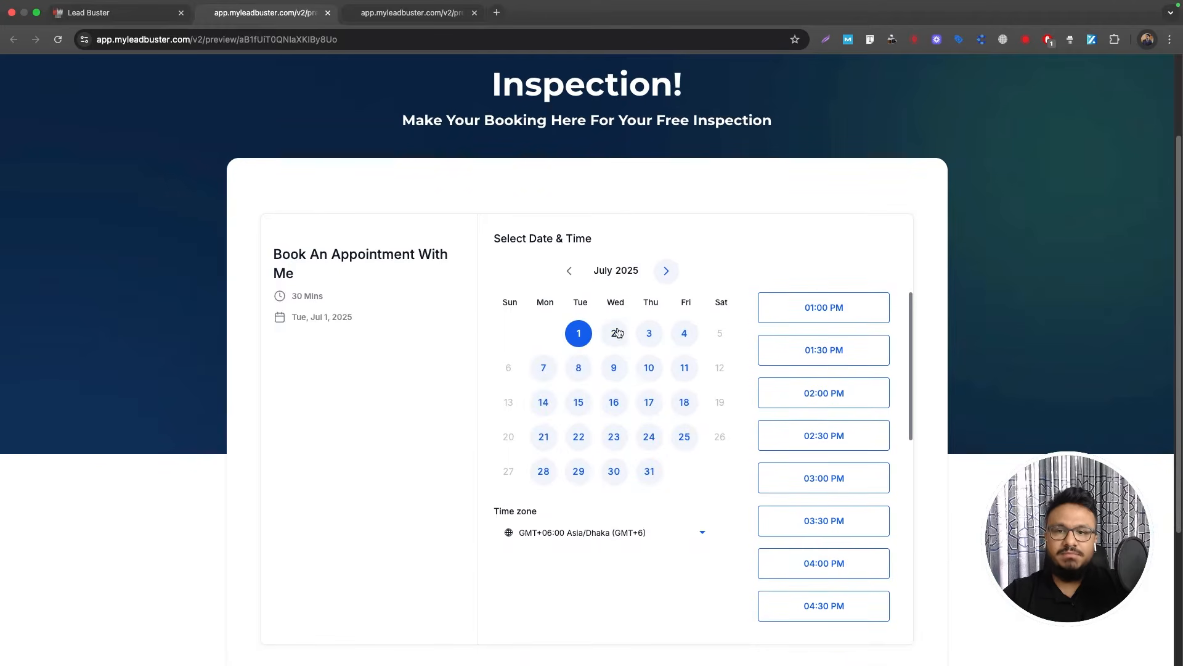
{"action": "left_click", "coordinate": [139, 22]}
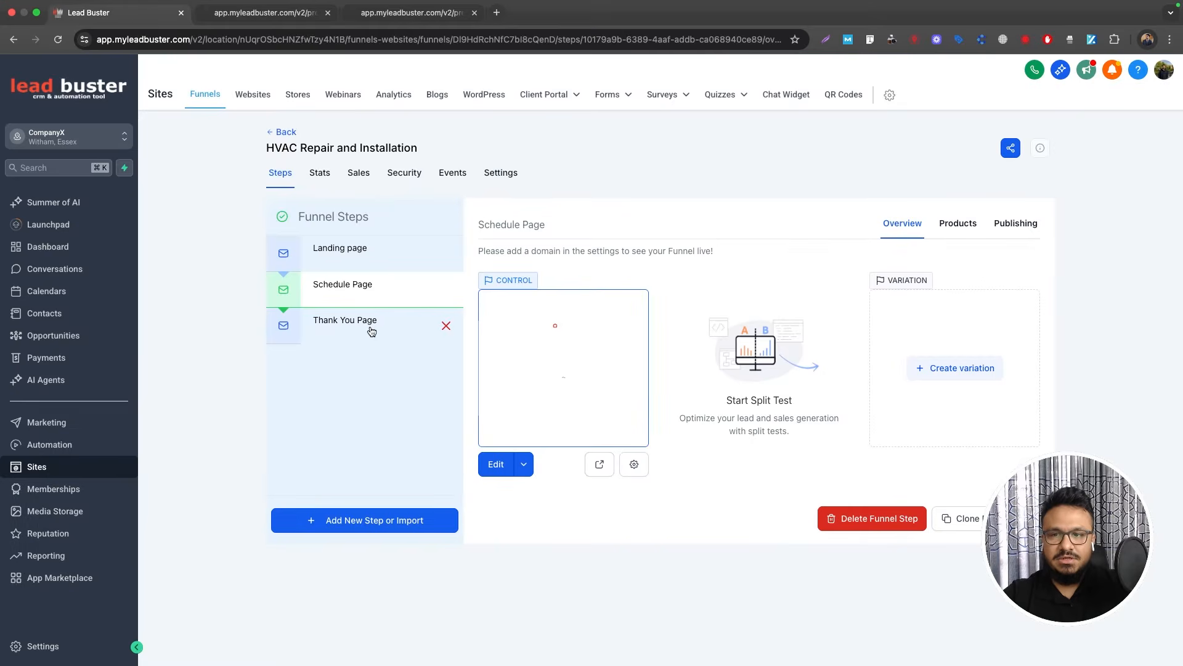
{"action": "left_click", "coordinate": [277, 12]}
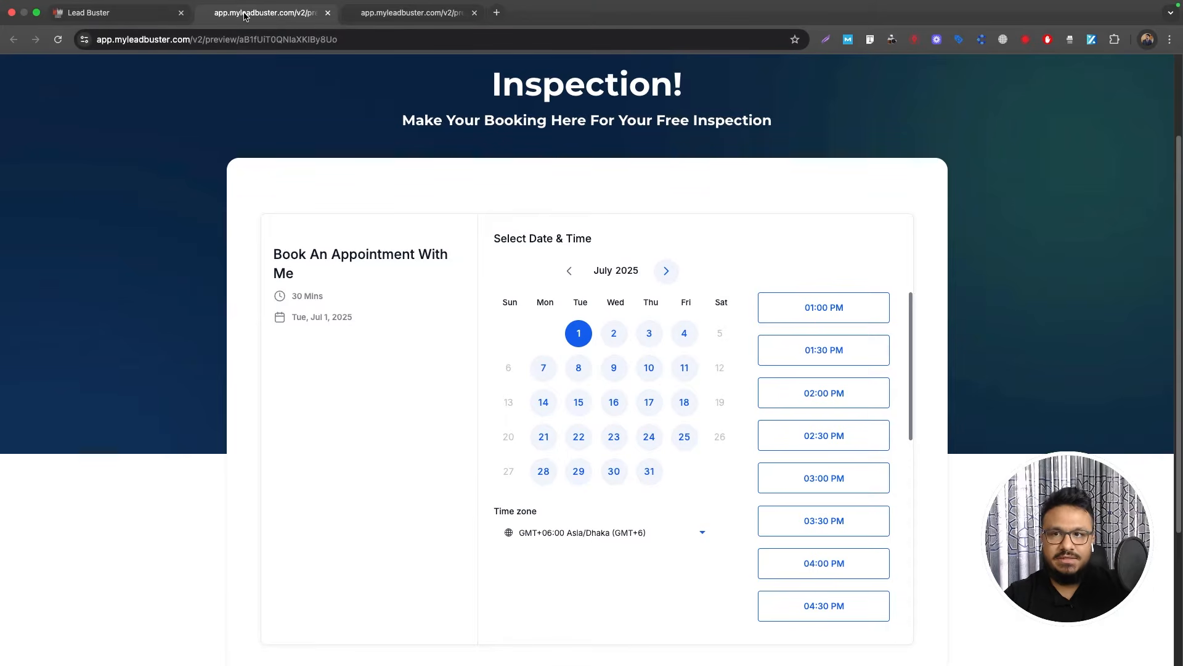
{"action": "key", "text": "super+w"}
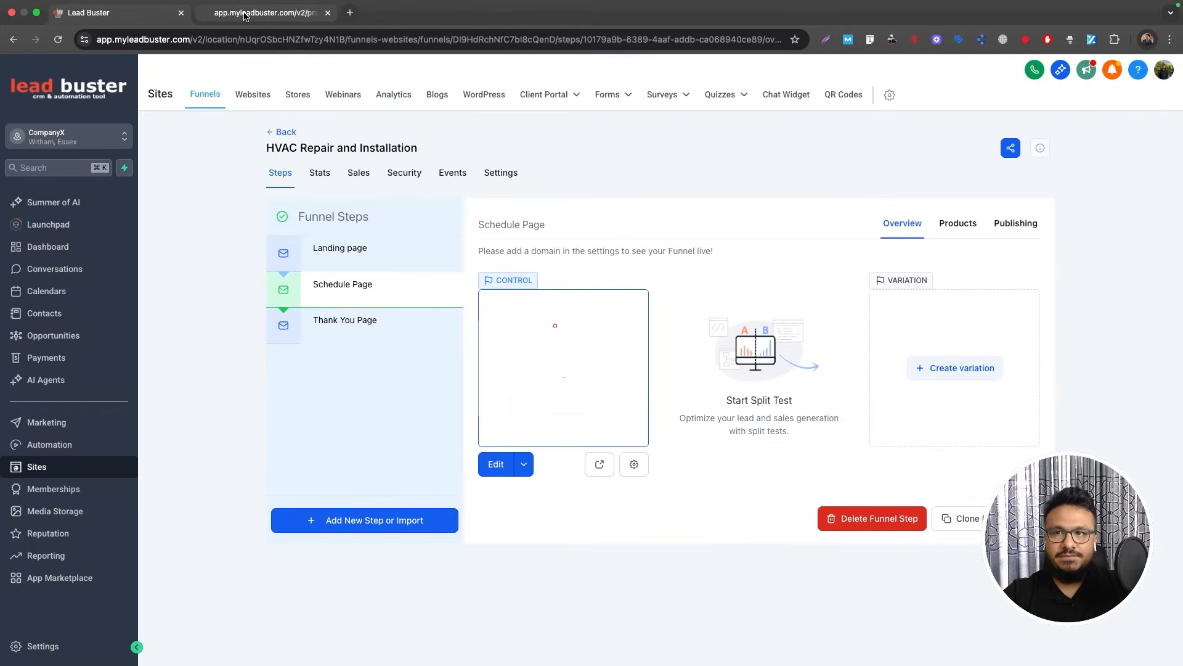
{"action": "left_click", "coordinate": [382, 246]}
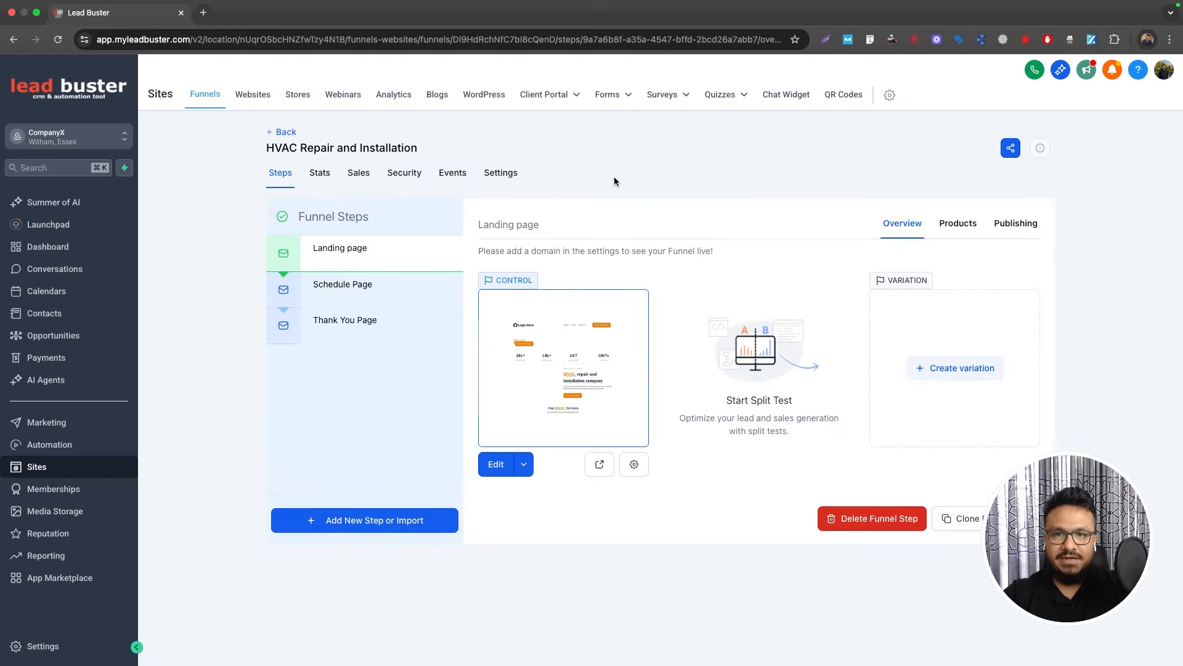
Step: Open the Forms list and select the HVAC Landing Page Form entry
{"action": "left_click", "coordinate": [608, 118]}
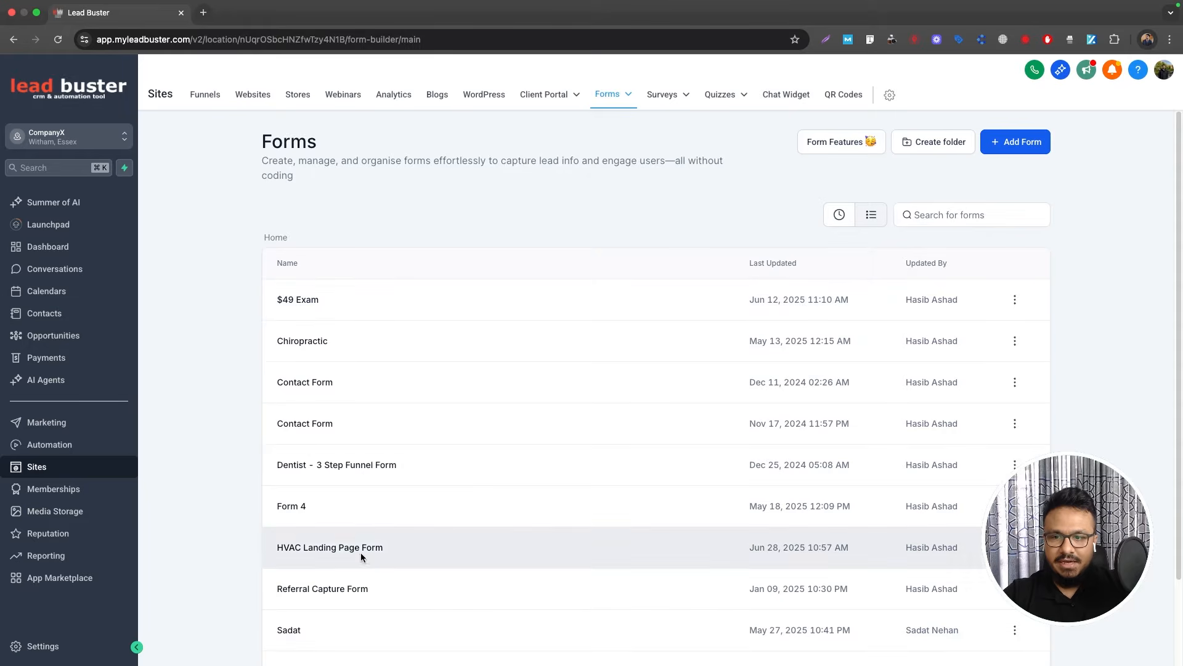
{"action": "left_click_drag", "start_coordinate": [395, 549], "coordinate": [240, 553]}
{"action": "left_click", "coordinate": [276, 548]}
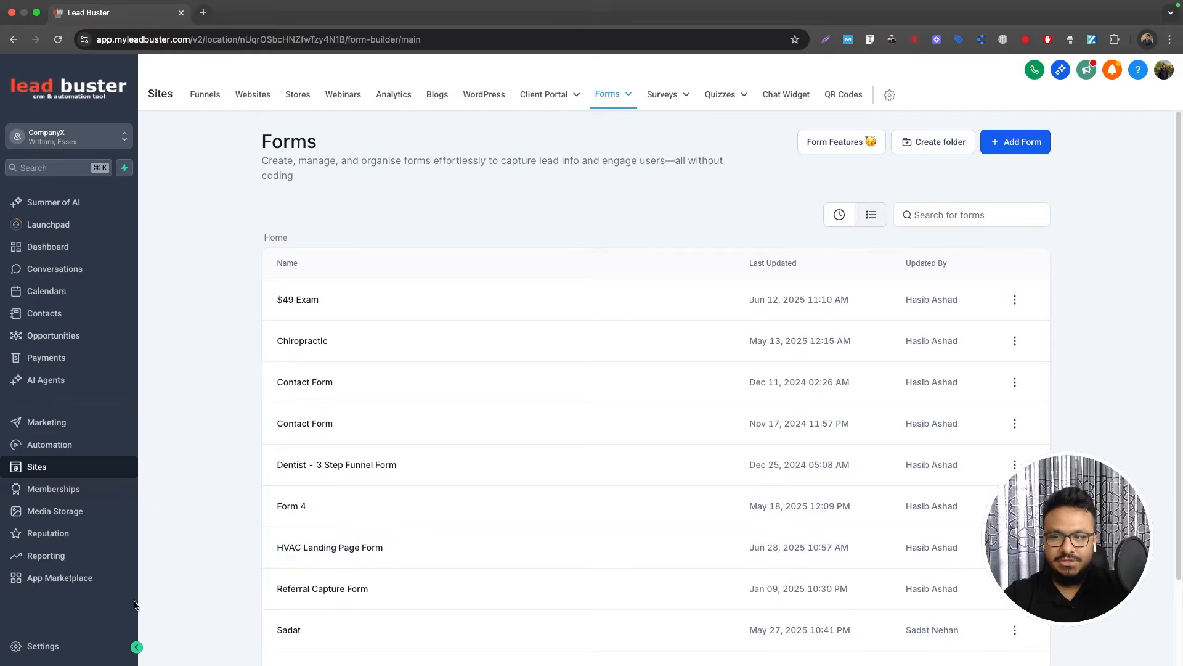
Step: Visit the Calendars page in account settings, then go back to Forms
{"action": "left_click", "coordinate": [52, 647]}
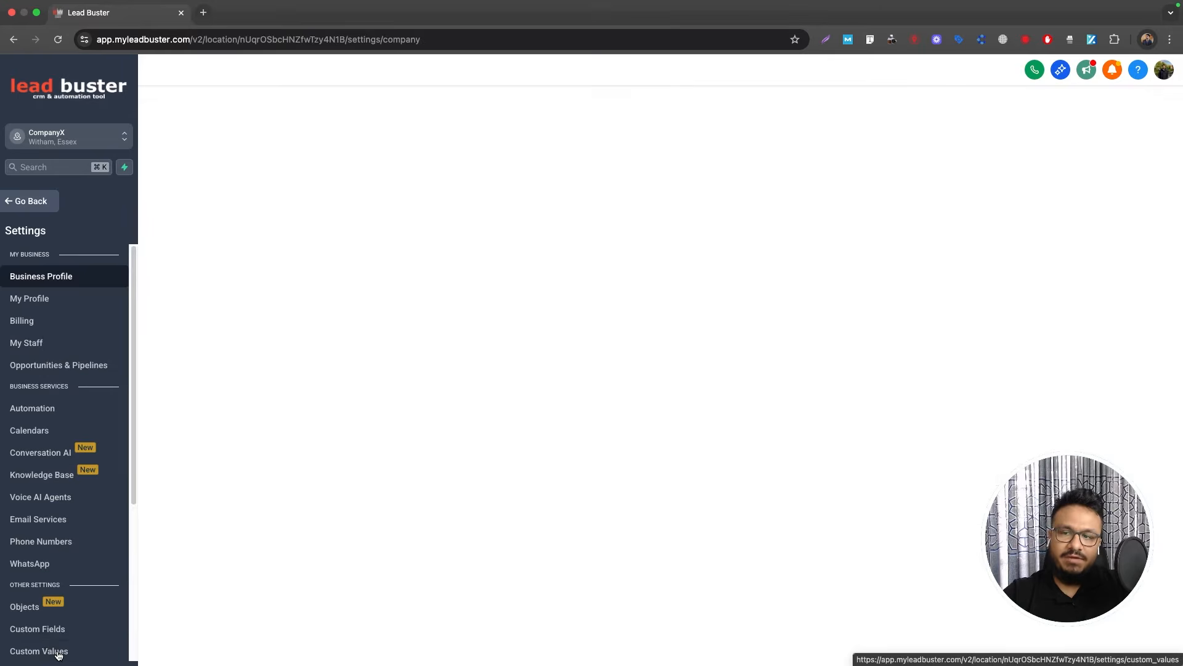
{"action": "left_click", "coordinate": [26, 431]}
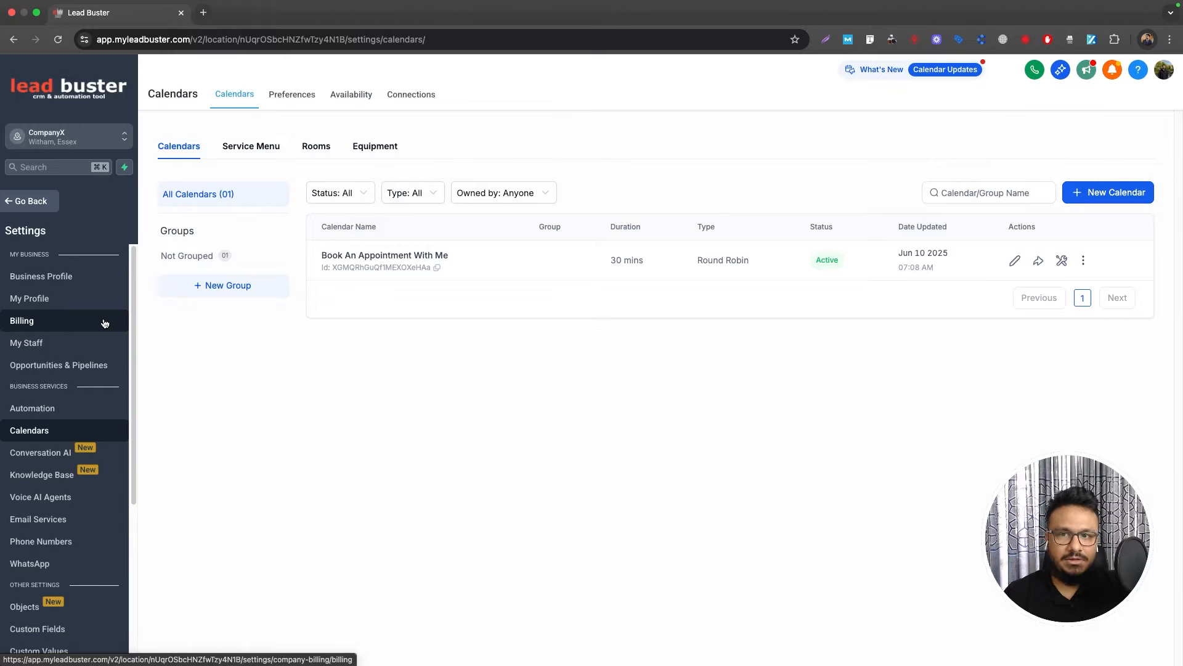
{"action": "left_click", "coordinate": [38, 212]}
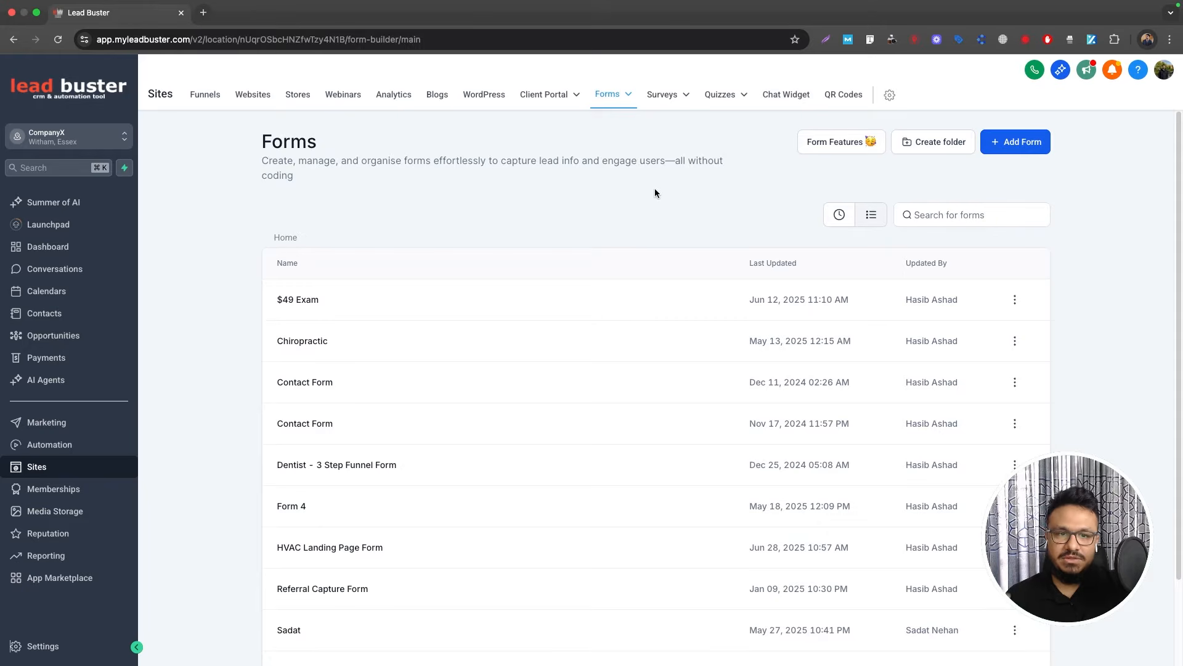
Step: Create an Automation folder named 'HVAC 3 Step Funnel Automation'
{"action": "left_click", "coordinate": [98, 446]}
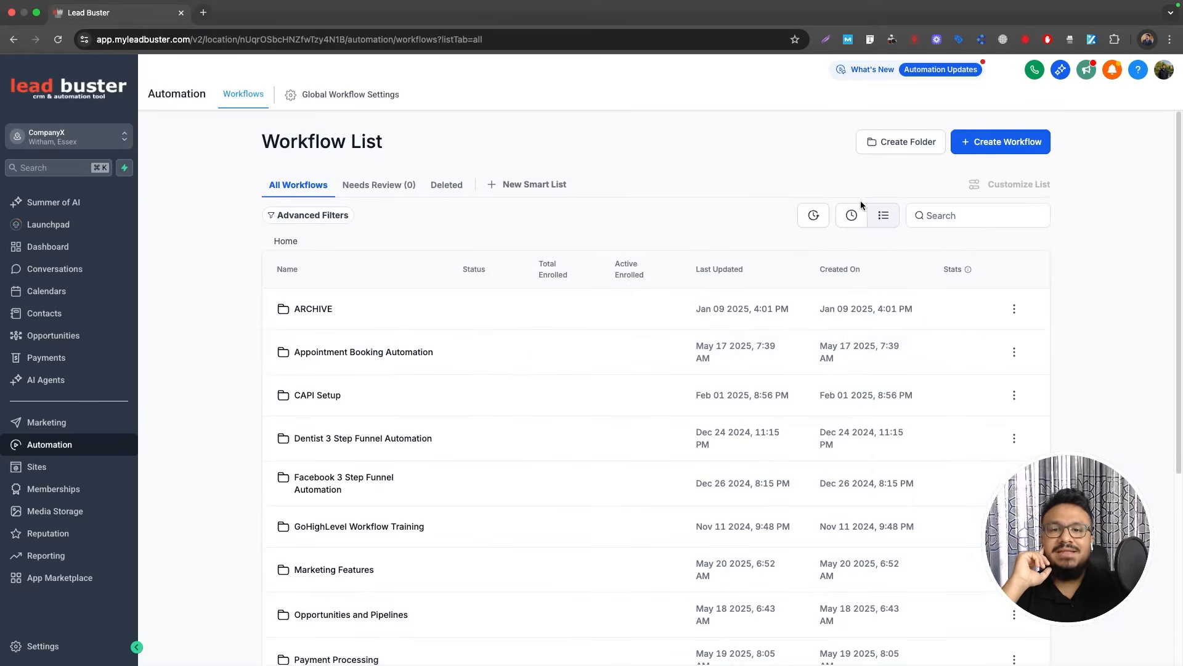
{"action": "left_click", "coordinate": [913, 144]}
{"action": "left_click", "coordinate": [635, 400]}
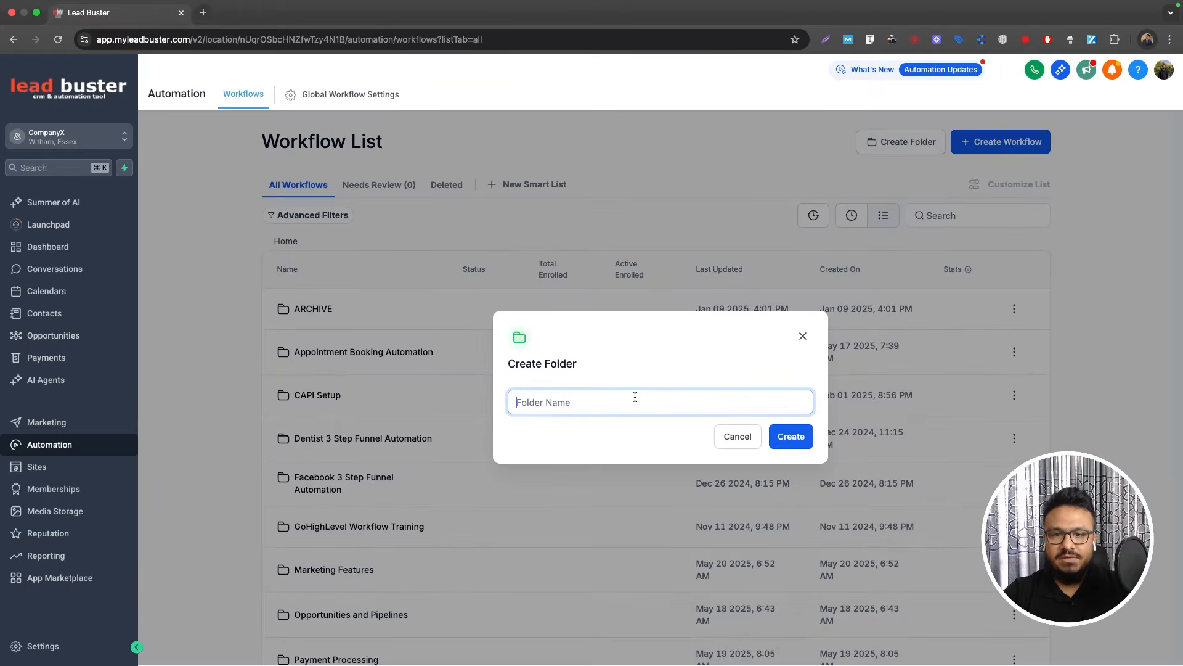
{"action": "type", "text": "HVAC 3"}
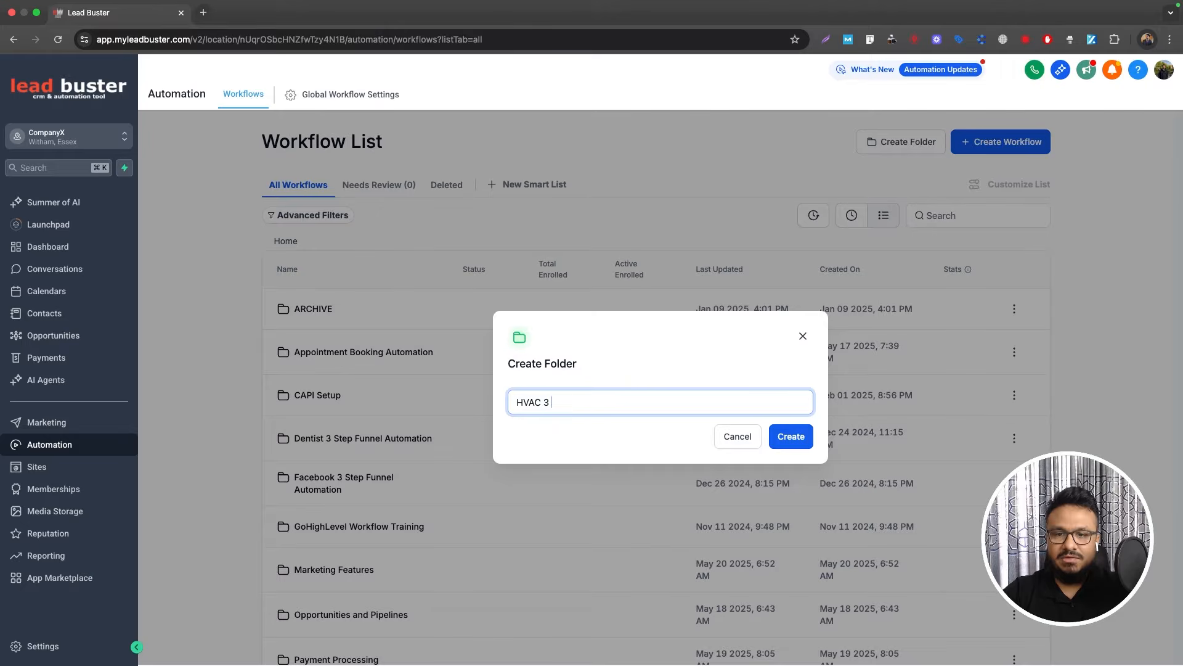
{"action": "type", "text": " Step Funnel Automation"}
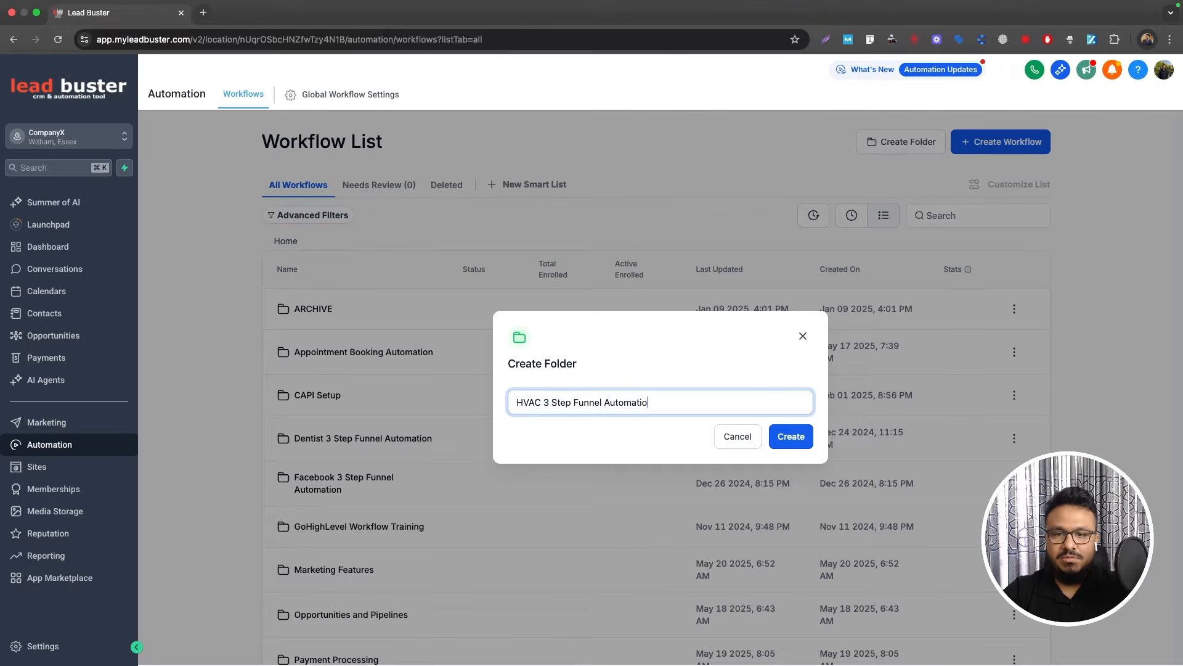
{"action": "left_click", "coordinate": [772, 436]}
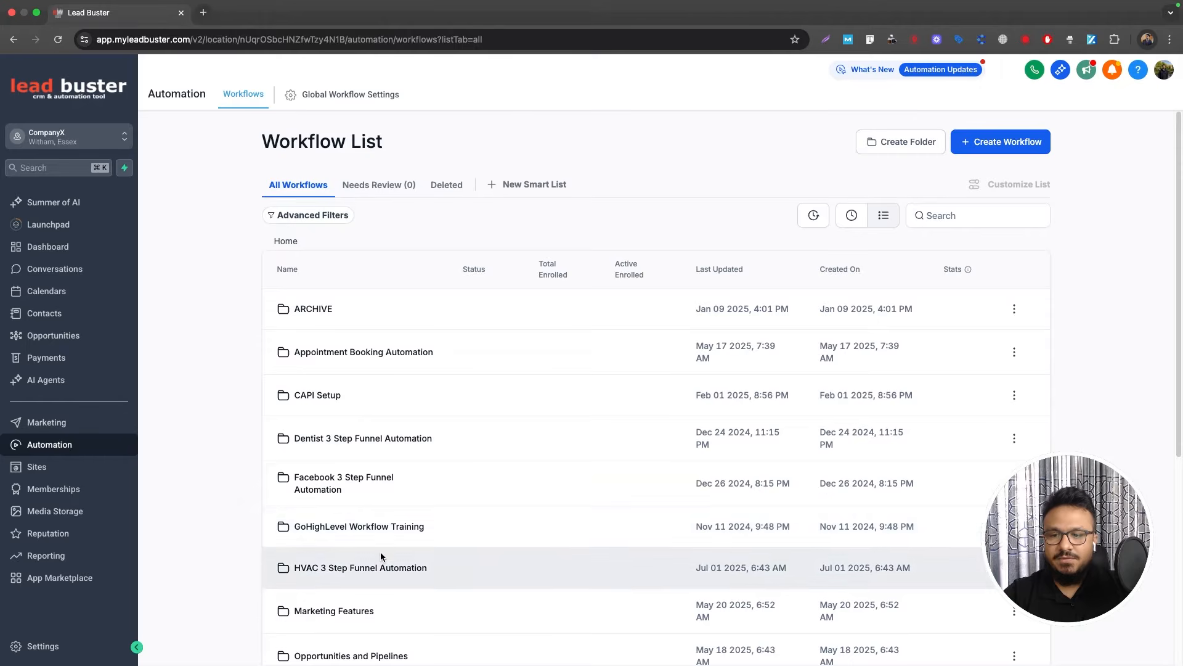
{"action": "scroll", "coordinate": [401, 536], "scroll_direction": "down", "scroll_amount": 1}
{"action": "scroll", "coordinate": [437, 536], "scroll_direction": "up", "scroll_amount": 1}
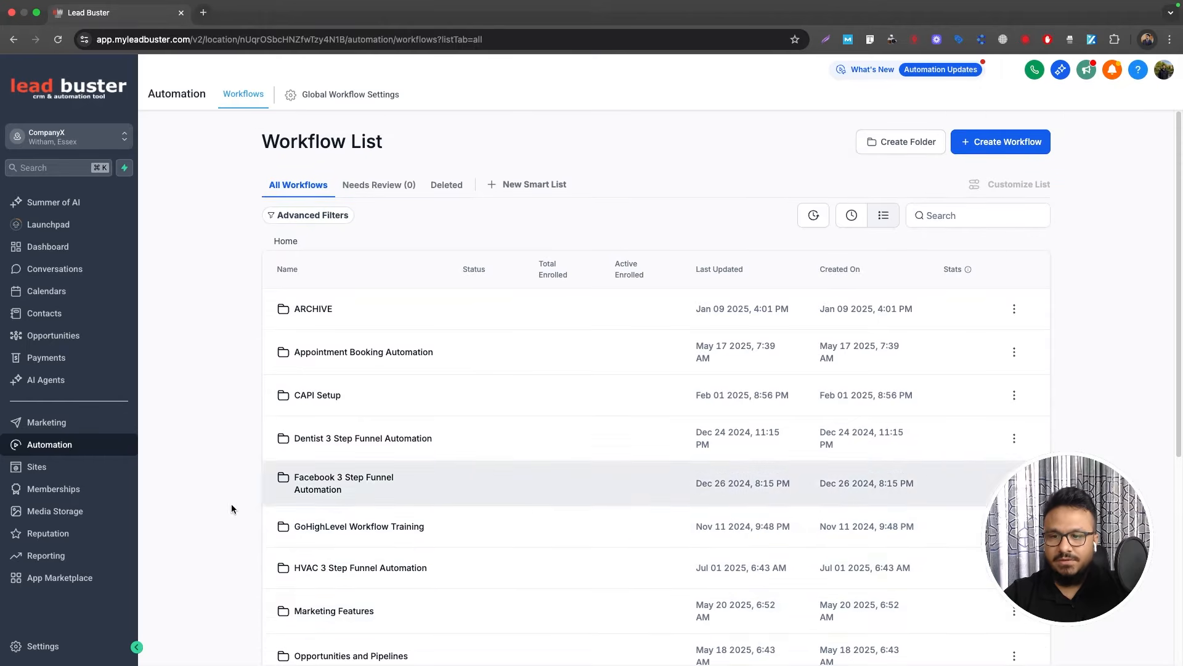
Step: Open the stage editor for the LEADS pipeline from Opportunities
{"action": "left_click", "coordinate": [68, 337]}
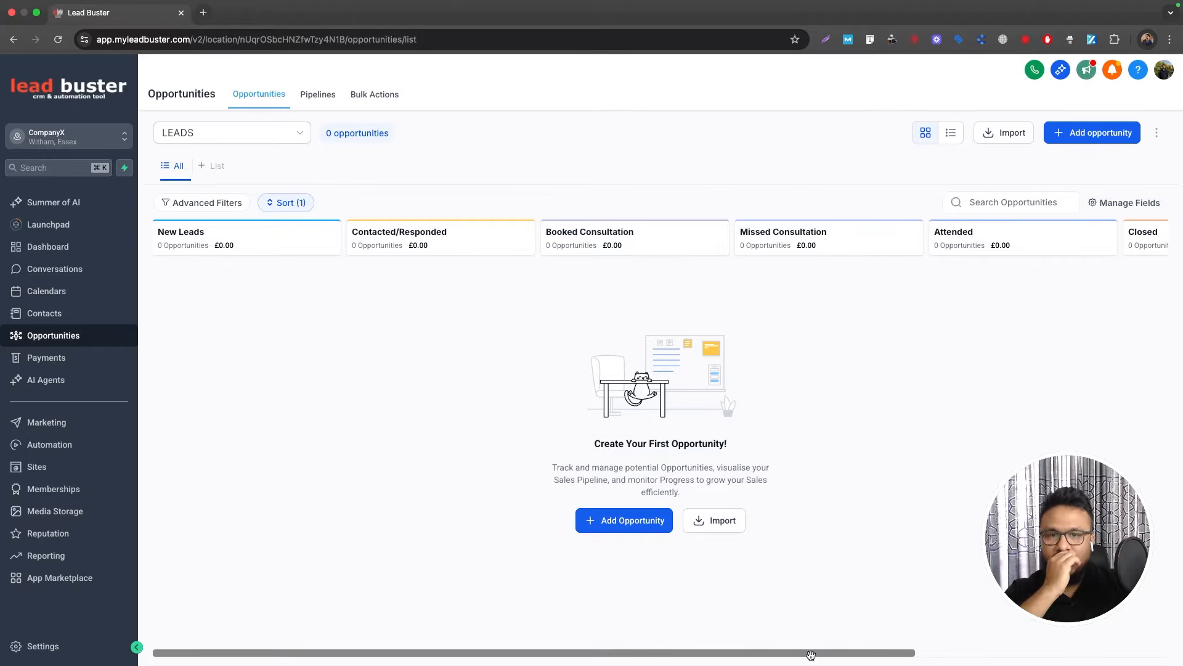
{"action": "left_click_drag", "start_coordinate": [811, 654], "coordinate": [615, 638]}
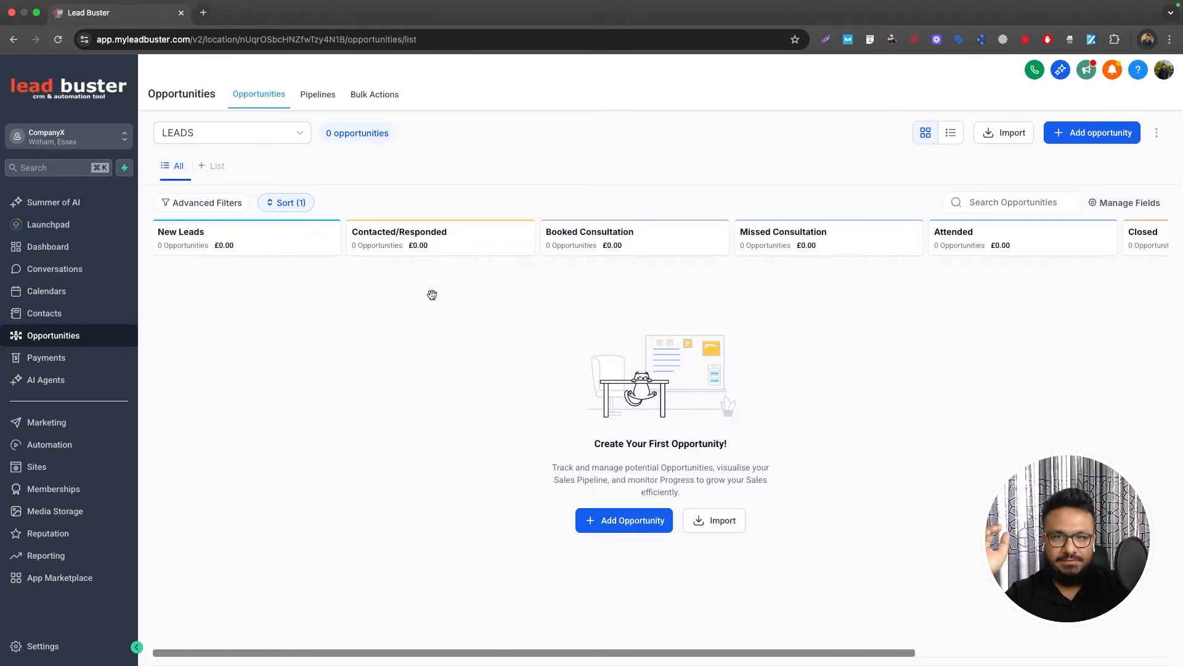
{"action": "left_click", "coordinate": [253, 137]}
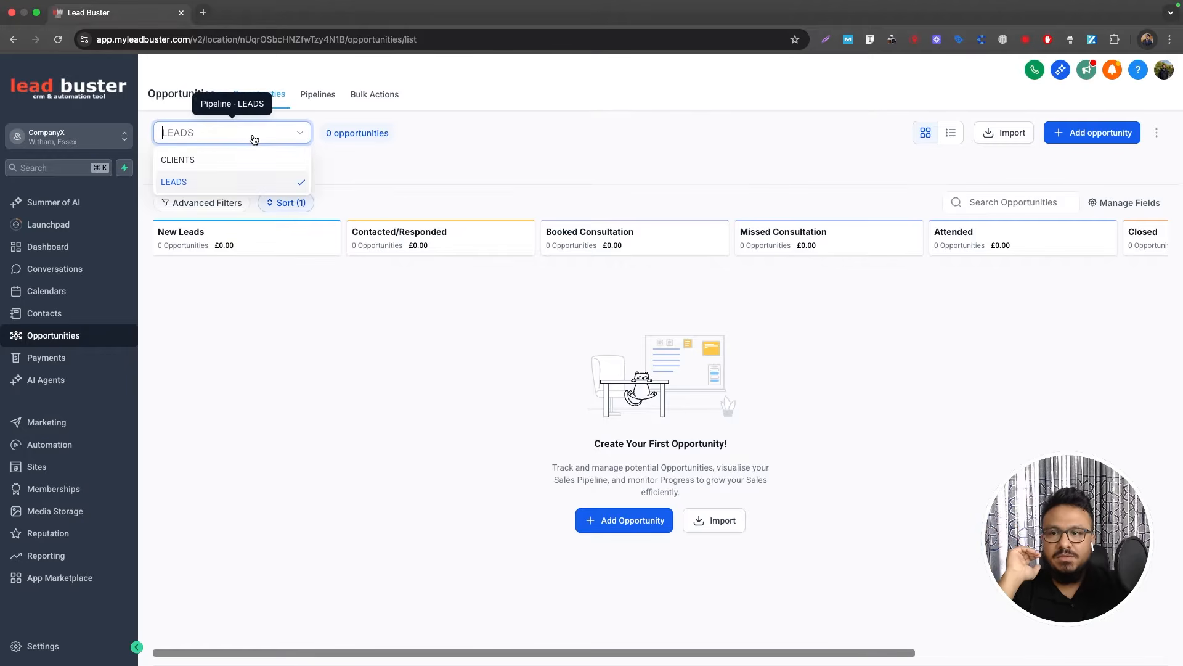
{"action": "left_click", "coordinate": [341, 161]}
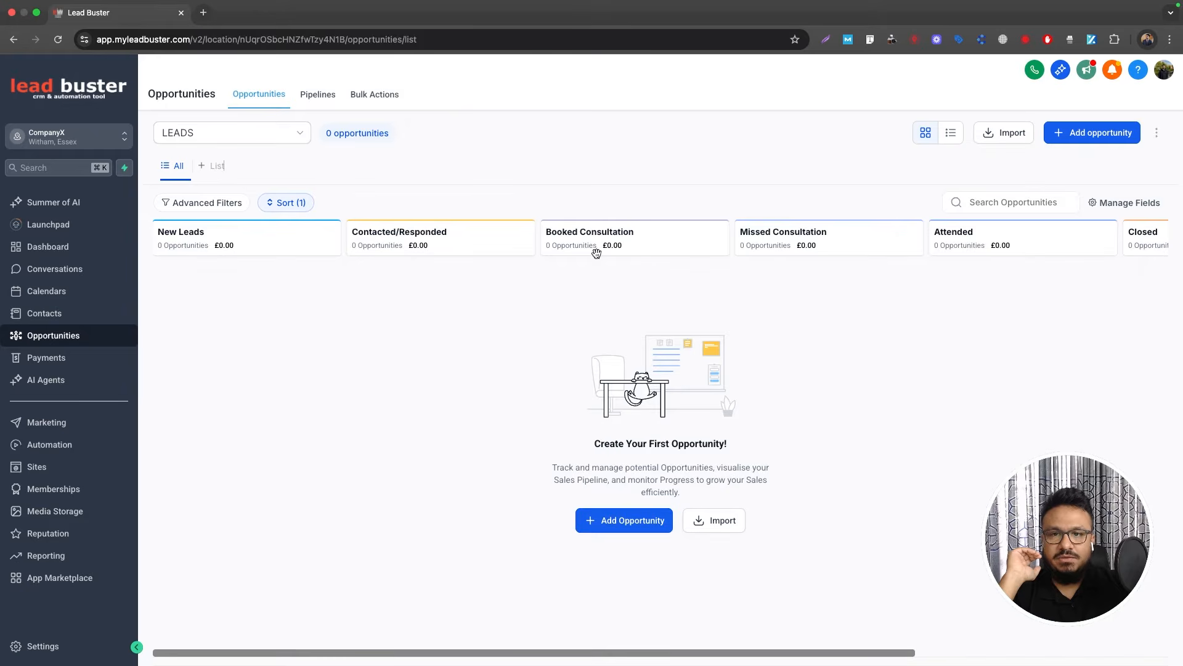
{"action": "left_click", "coordinate": [332, 97]}
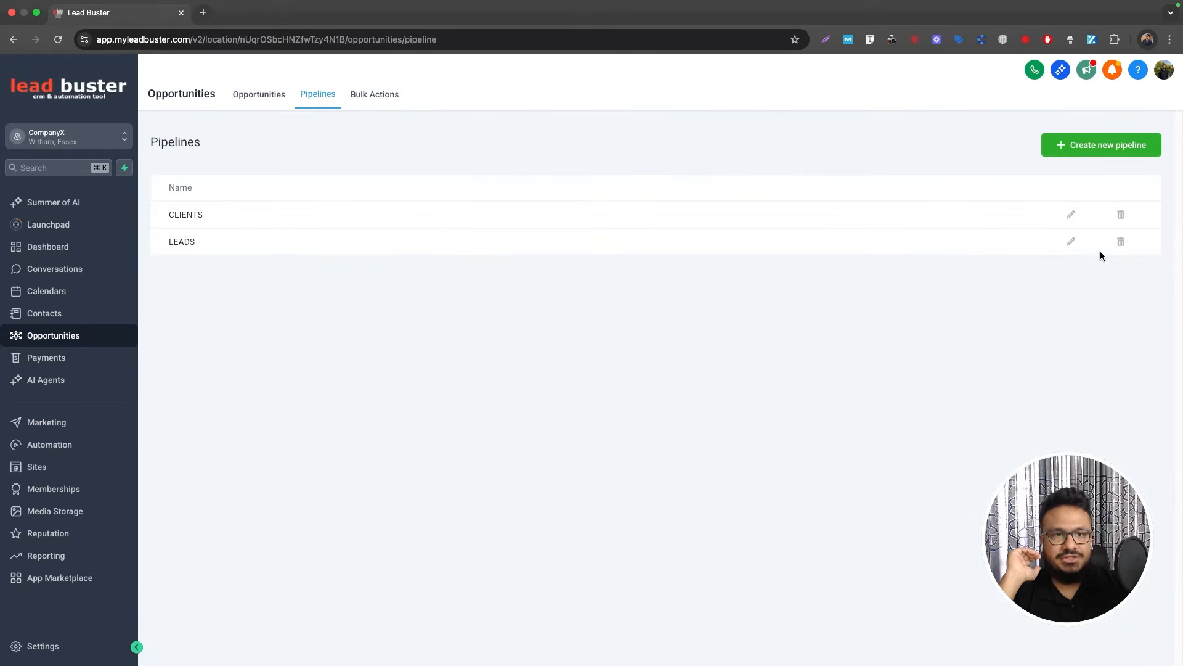
{"action": "left_click", "coordinate": [1070, 242]}
Step: Rename the Consultation stages to Booked Inspection and Missed Inspection
{"action": "double_click", "coordinate": [512, 286]}
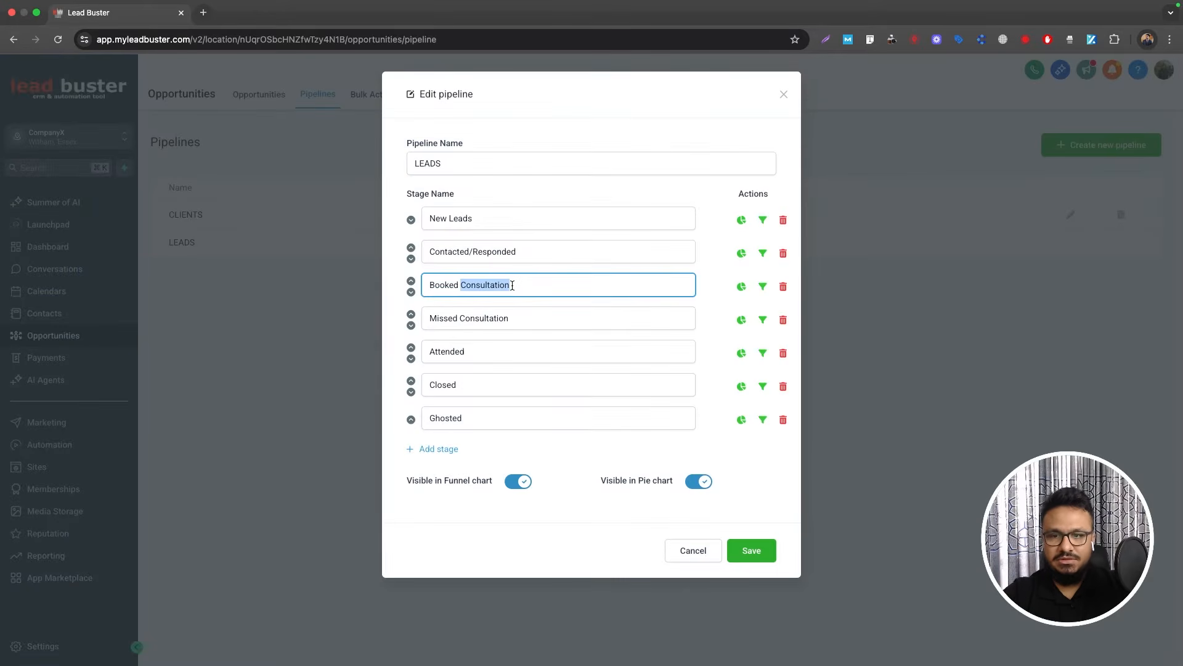
{"action": "type", "text": "IUn"}
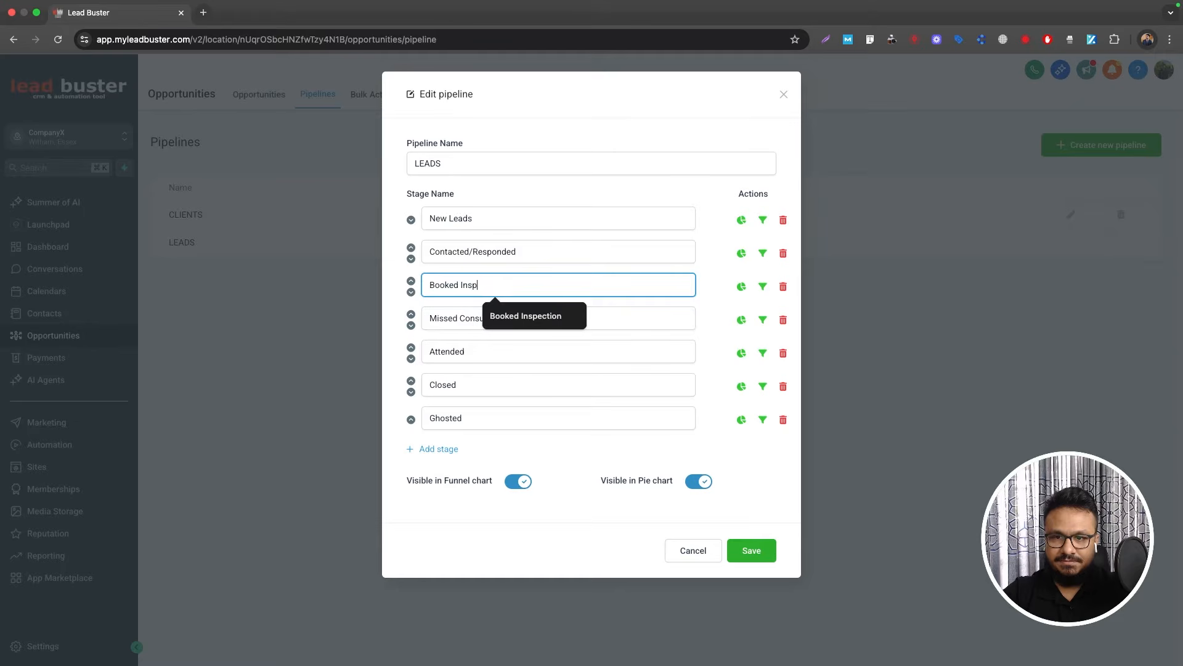
{"action": "left_click", "coordinate": [534, 315]}
{"action": "double_click", "coordinate": [501, 320]}
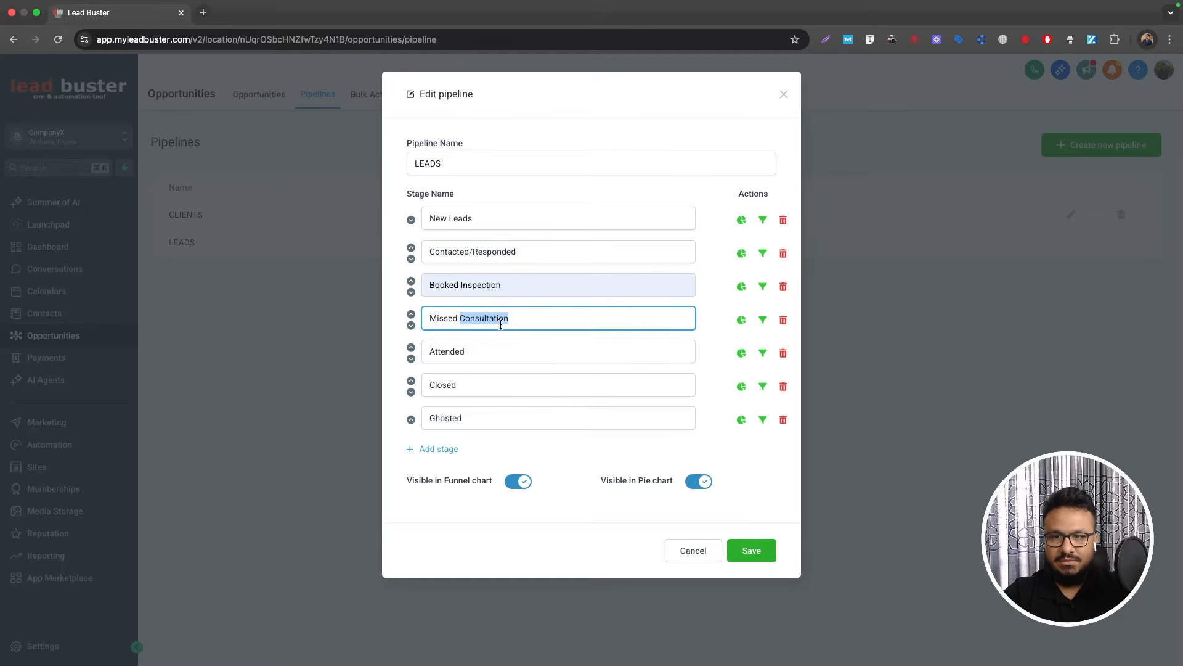
{"action": "type", "text": "In"}
{"action": "left_click", "coordinate": [496, 348]}
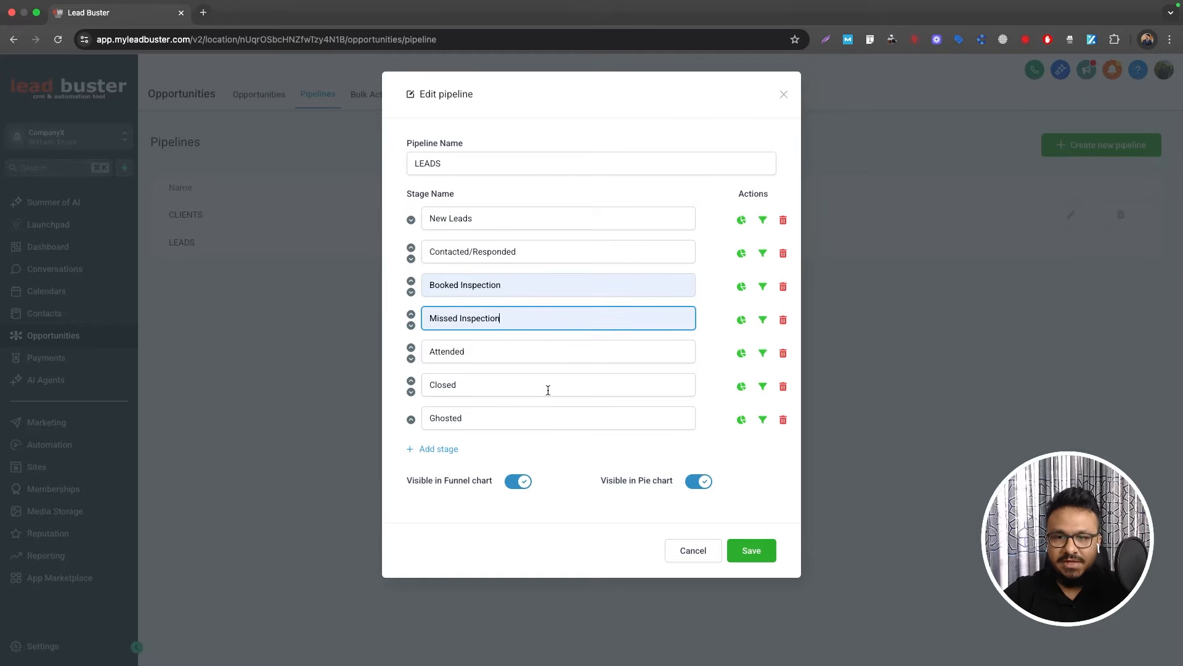
{"action": "left_click", "coordinate": [762, 549]}
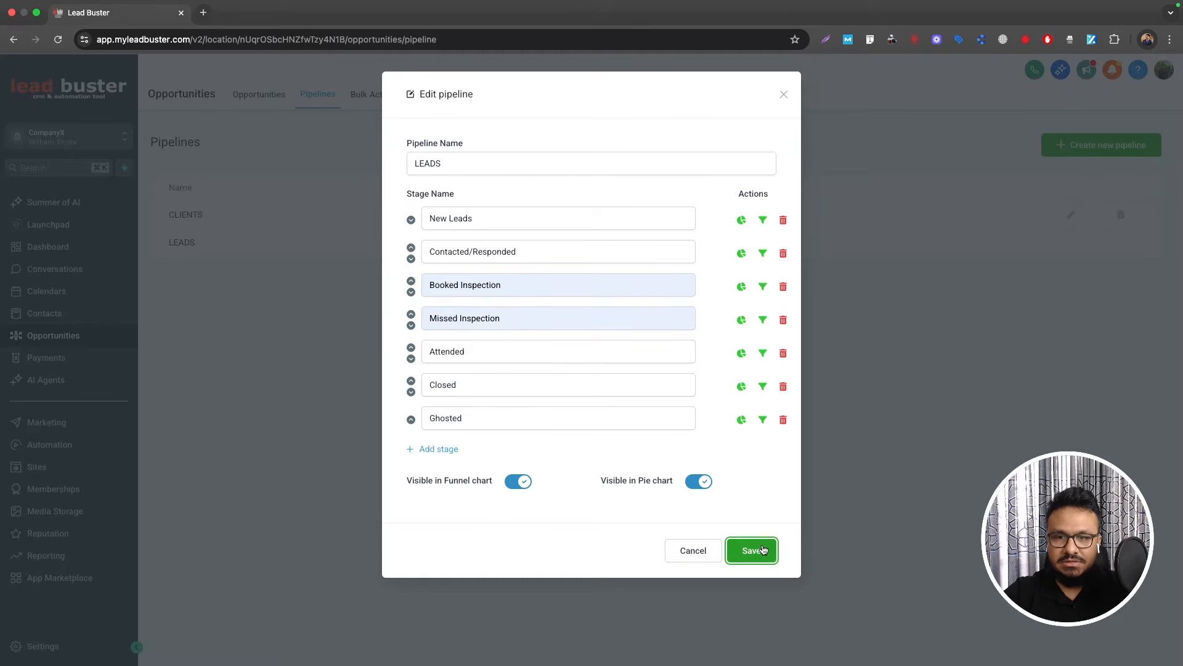
Step: Delete the Attended stage, rename Closed to Sold, and save the pipeline
{"action": "left_click", "coordinate": [782, 353]}
{"action": "left_click", "coordinate": [691, 126]}
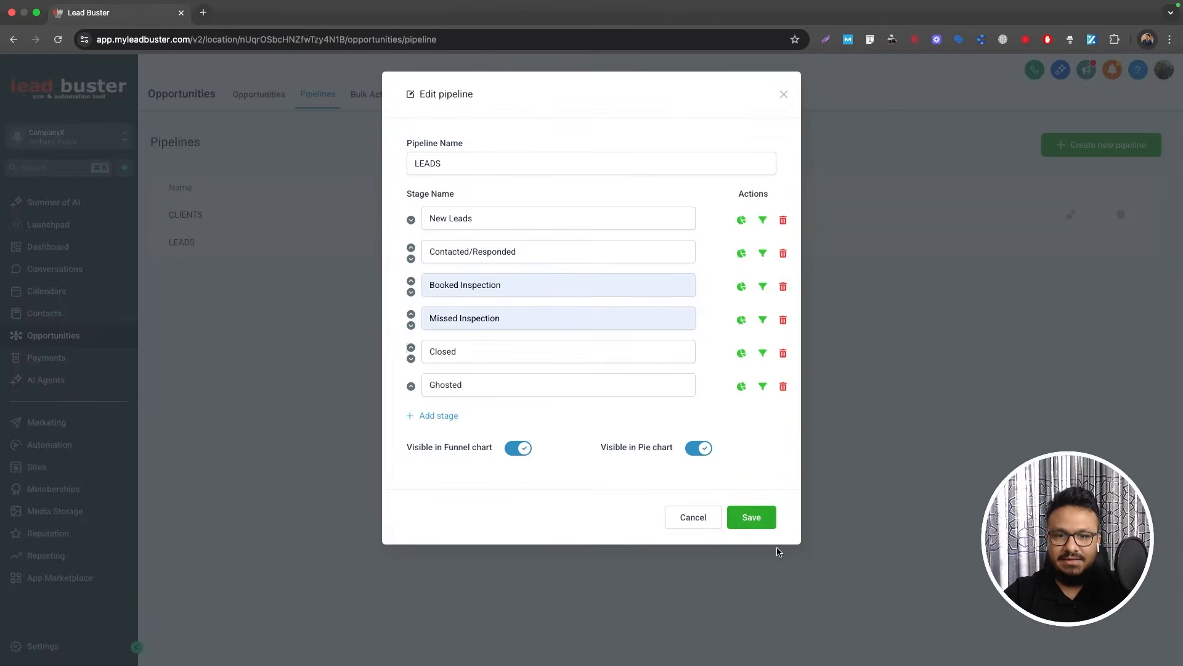
{"action": "double_click", "coordinate": [479, 351]}
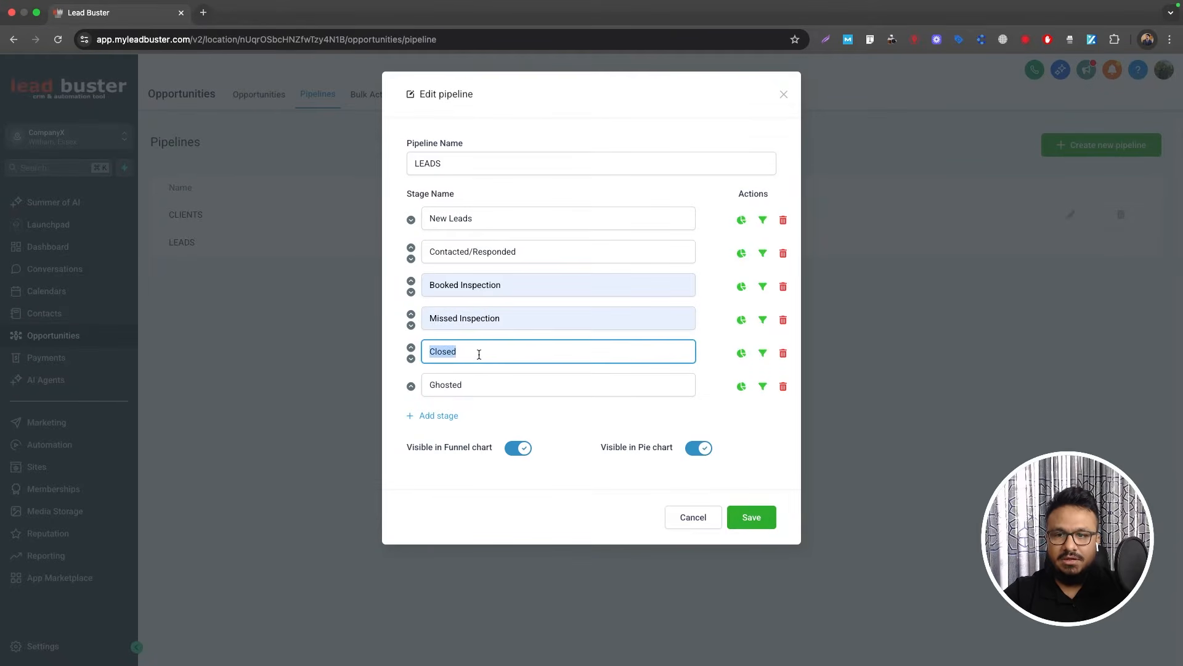
{"action": "type", "text": "Sold"}
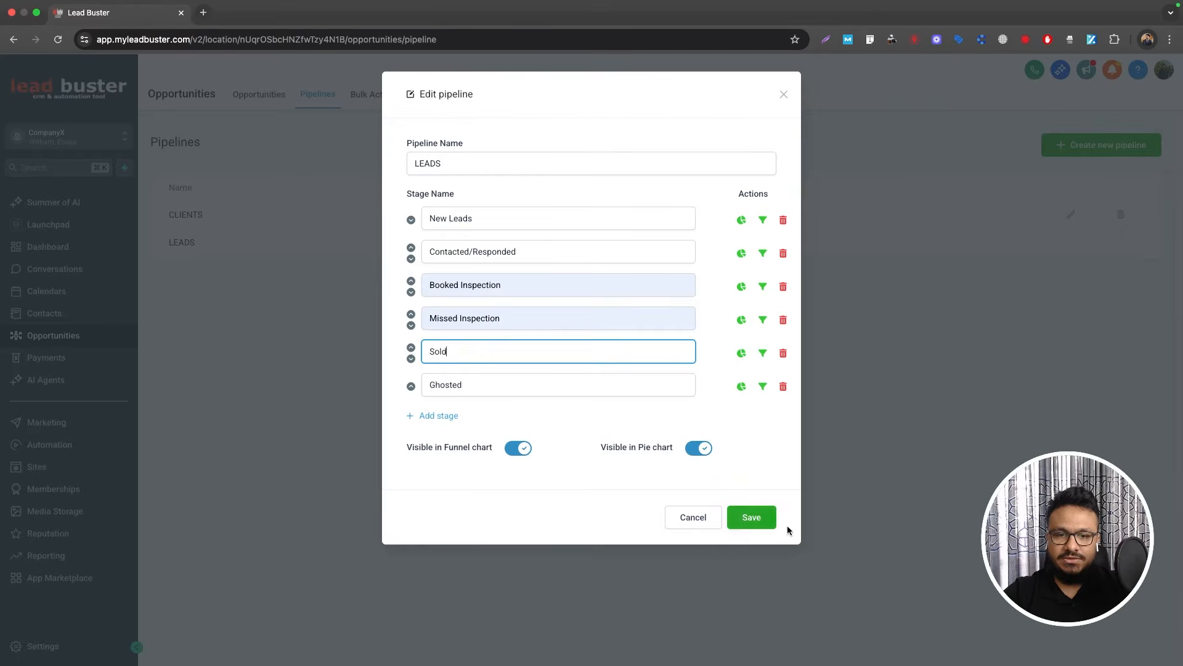
{"action": "left_click", "coordinate": [759, 517]}
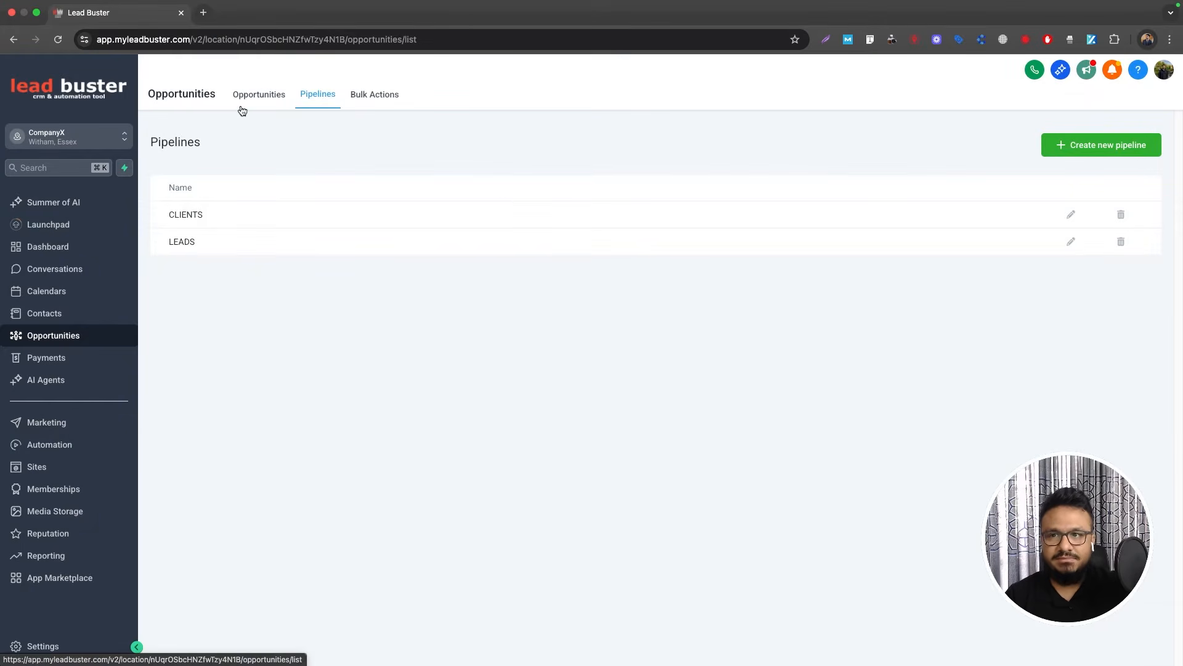
{"action": "left_click", "coordinate": [241, 106]}
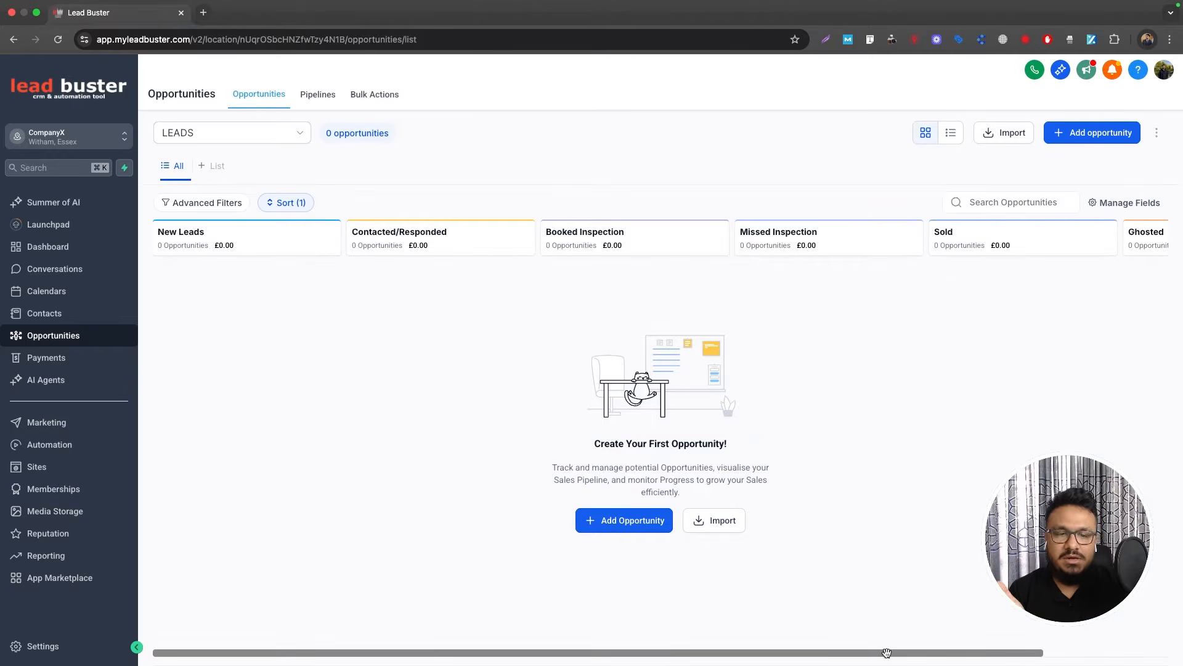
Step: Scroll the LEADS board sideways to review stages New Leads through Sold and Ghosted
{"action": "left_click_drag", "start_coordinate": [886, 652], "coordinate": [1000, 652]}
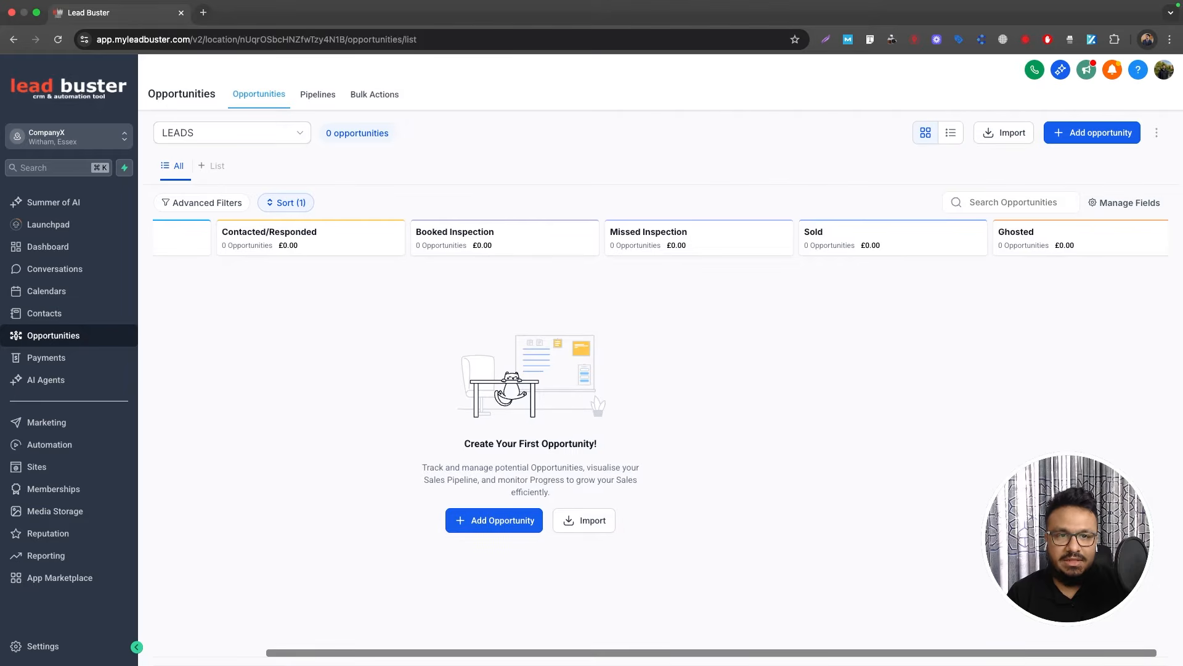
{"action": "left_click_drag", "start_coordinate": [901, 651], "coordinate": [520, 621]}
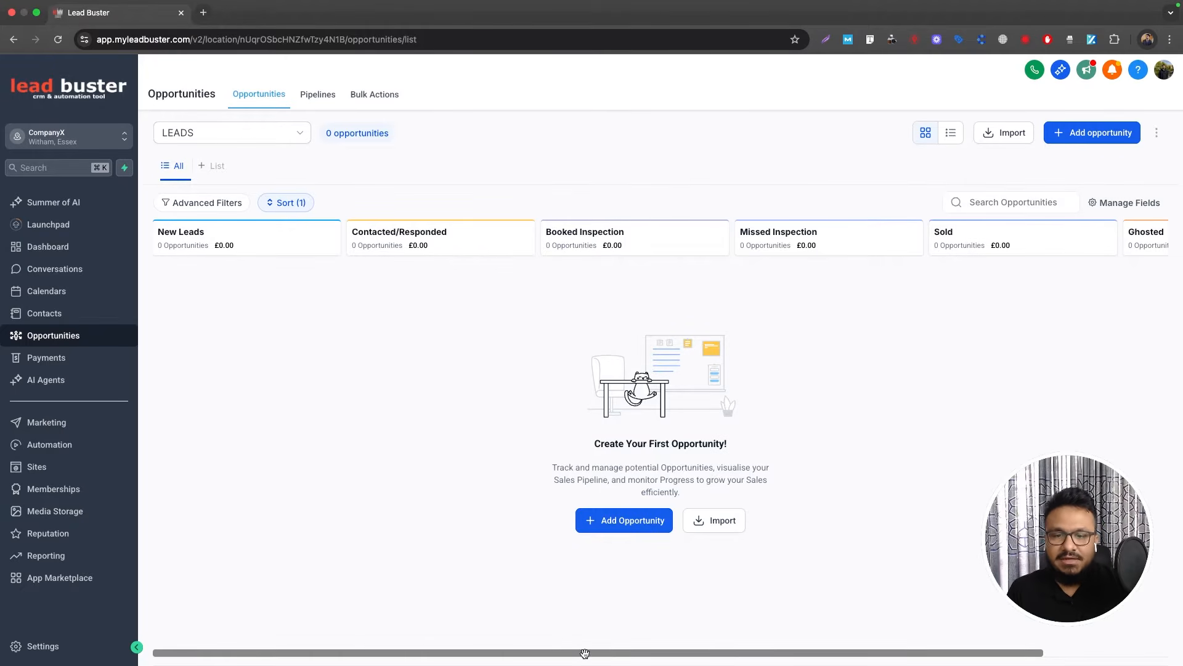
{"action": "left_click_drag", "start_coordinate": [585, 653], "coordinate": [528, 645]}
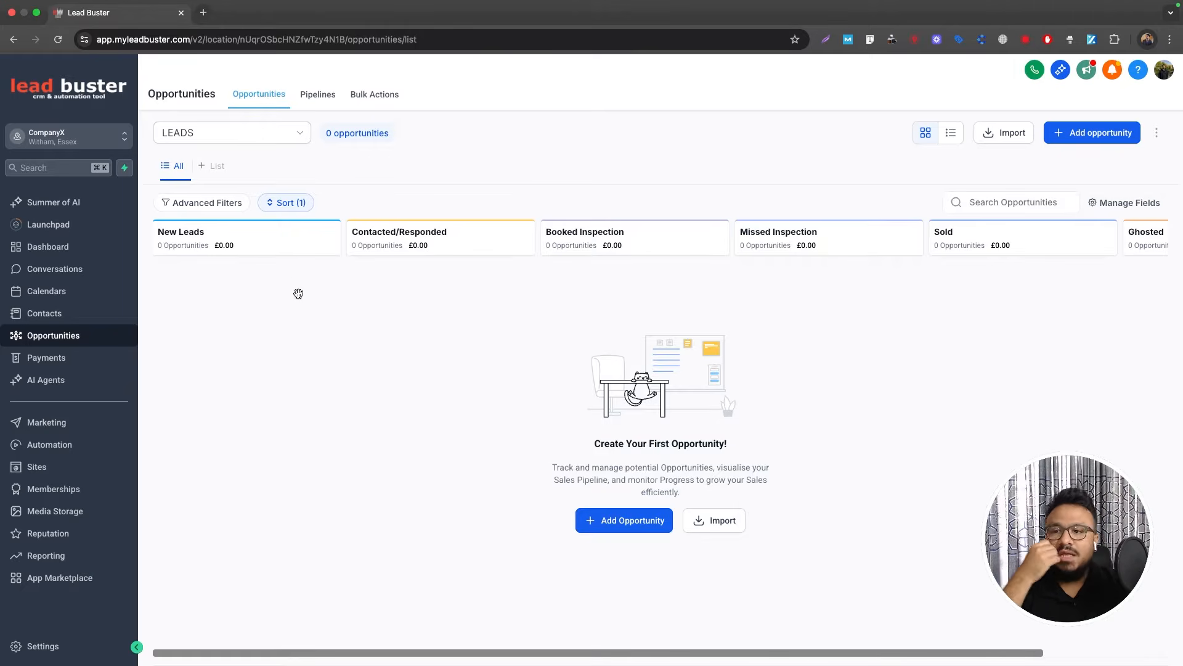
Step: Start a new workflow from scratch in the HVAC 3 Step Funnel Automation folder
{"action": "left_click", "coordinate": [43, 452]}
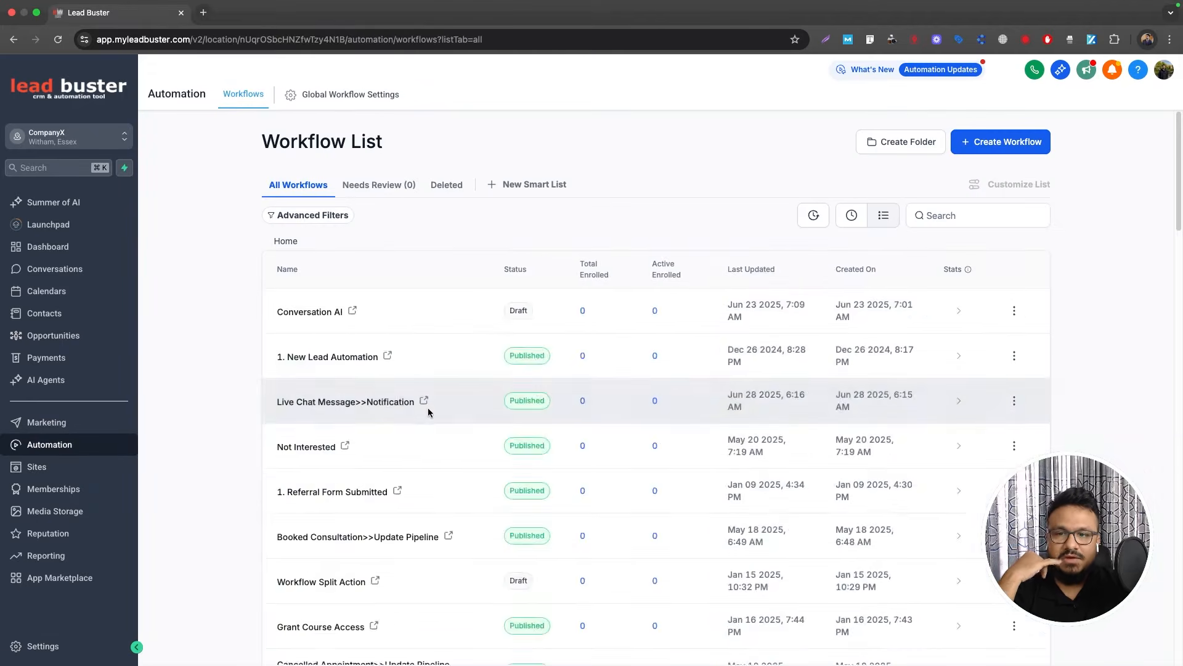
{"action": "scroll", "coordinate": [345, 480], "scroll_direction": "down", "scroll_amount": 5}
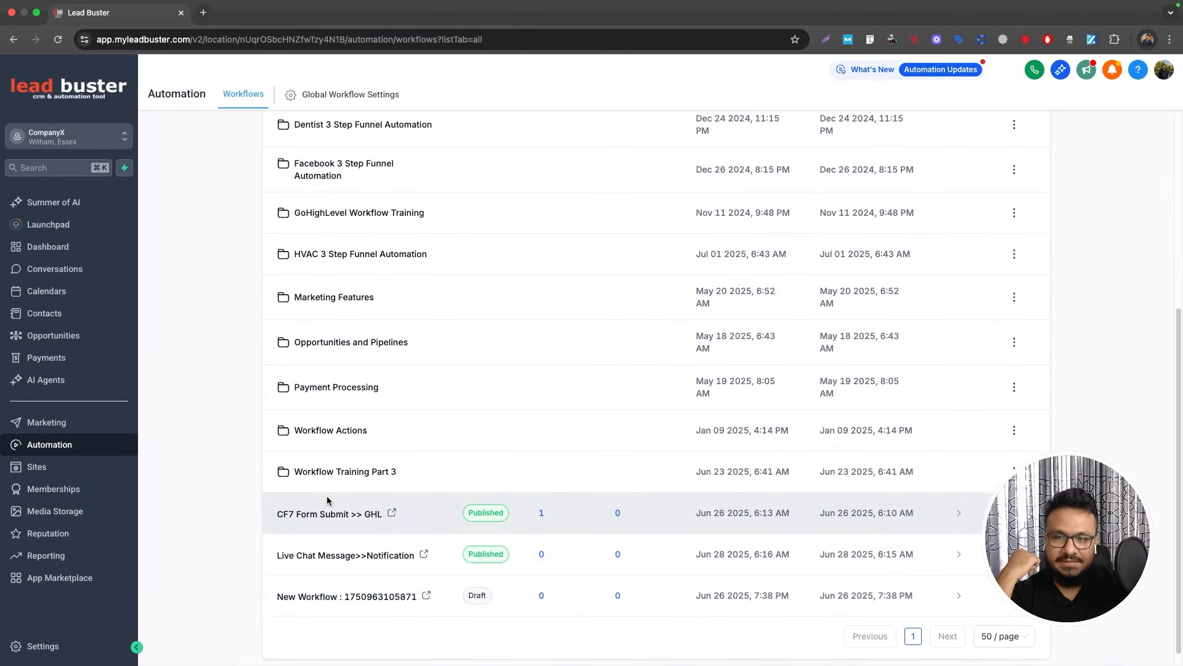
{"action": "left_click", "coordinate": [321, 254]}
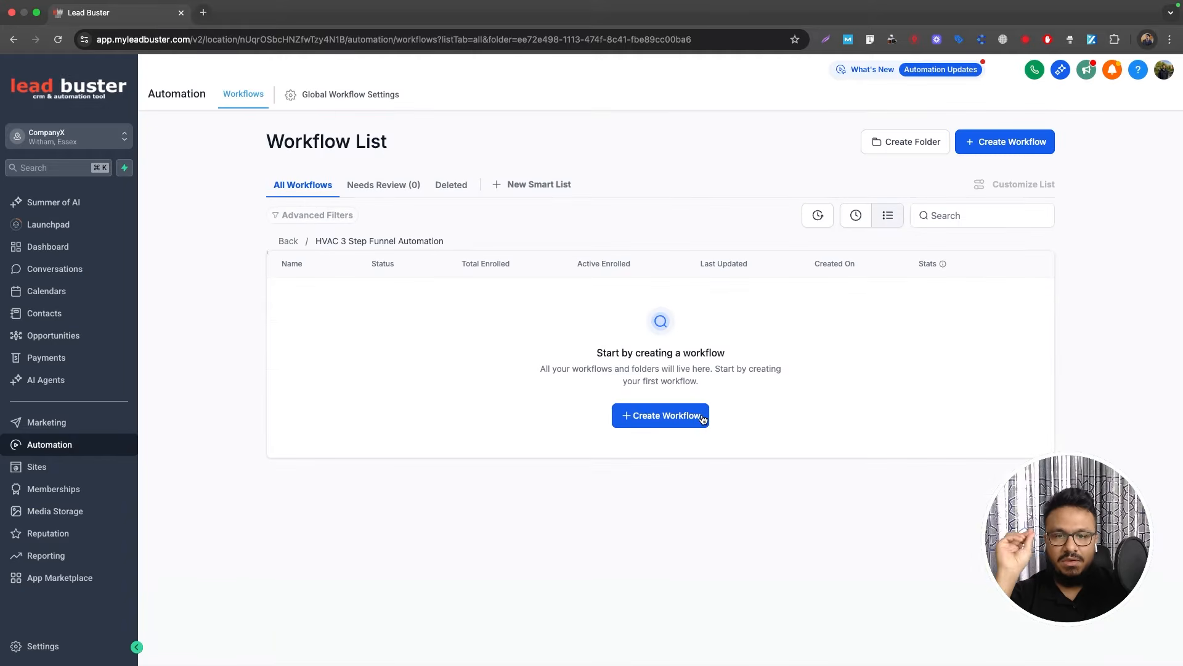
{"action": "left_click", "coordinate": [657, 414]}
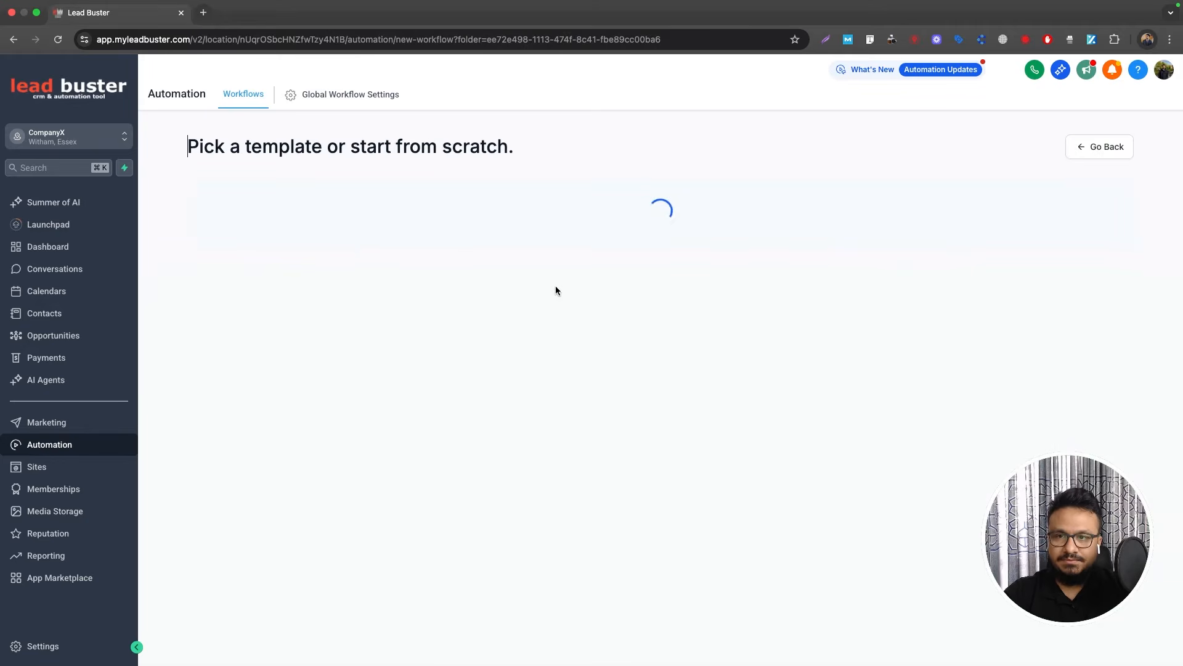
{"action": "left_click", "coordinate": [438, 321]}
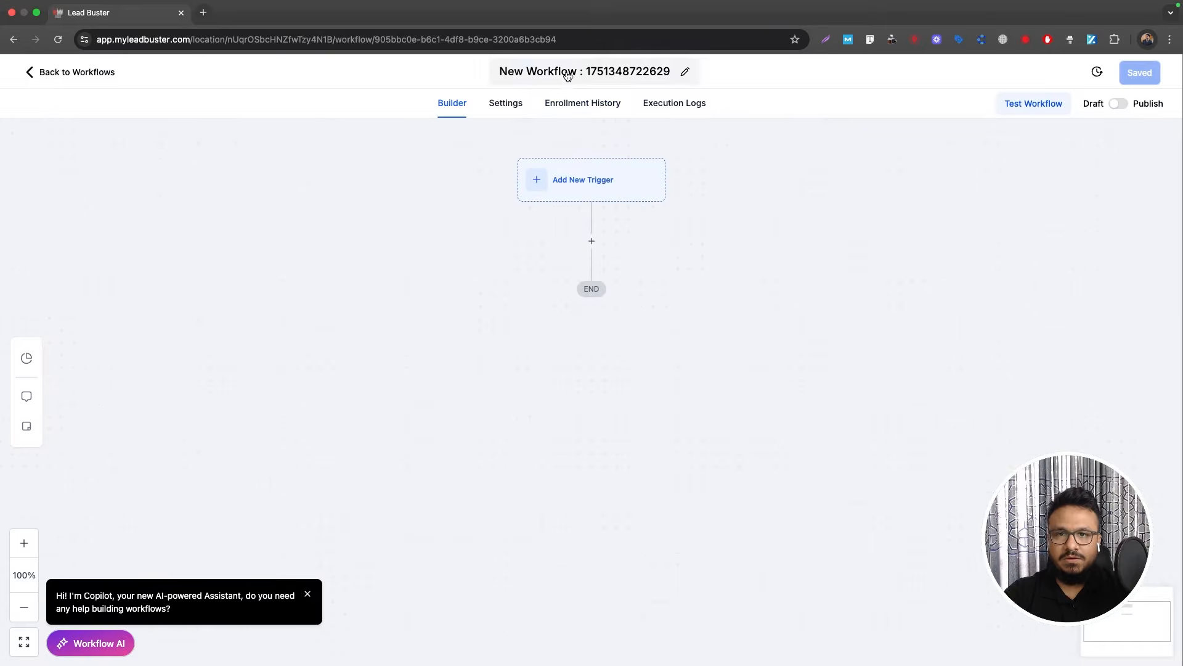
Step: Title the new workflow '1. New HVAC Lead Automation'
{"action": "left_click", "coordinate": [586, 72]}
{"action": "type", "text": "1"}
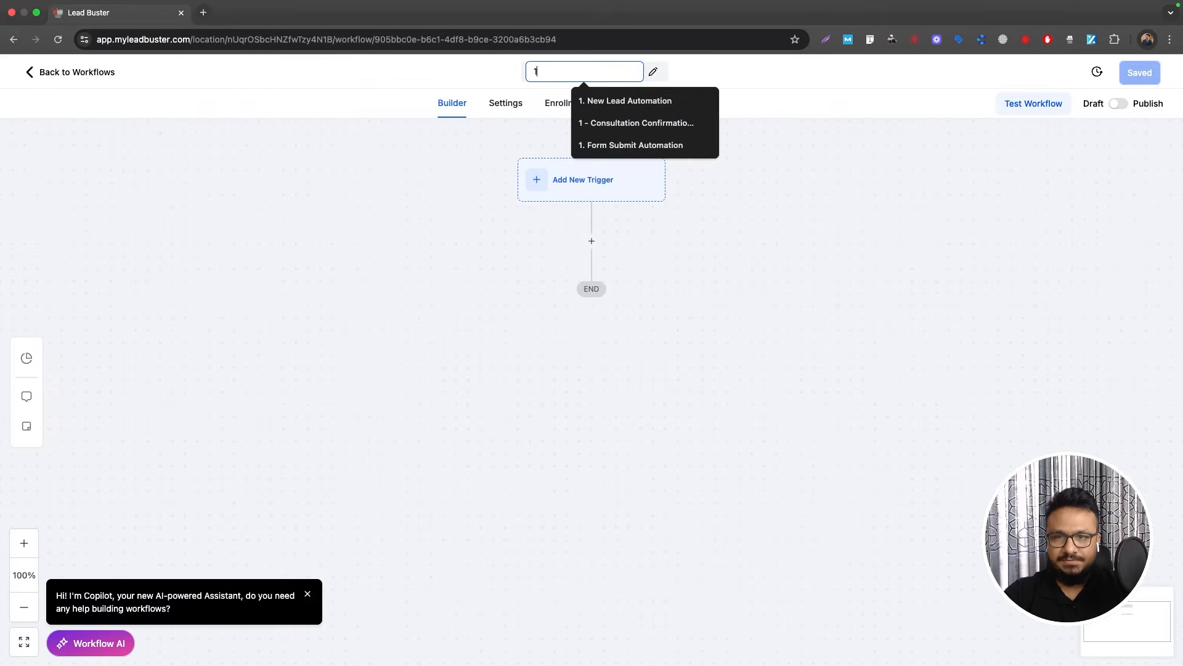
{"action": "type", "text": ". New Kea"}
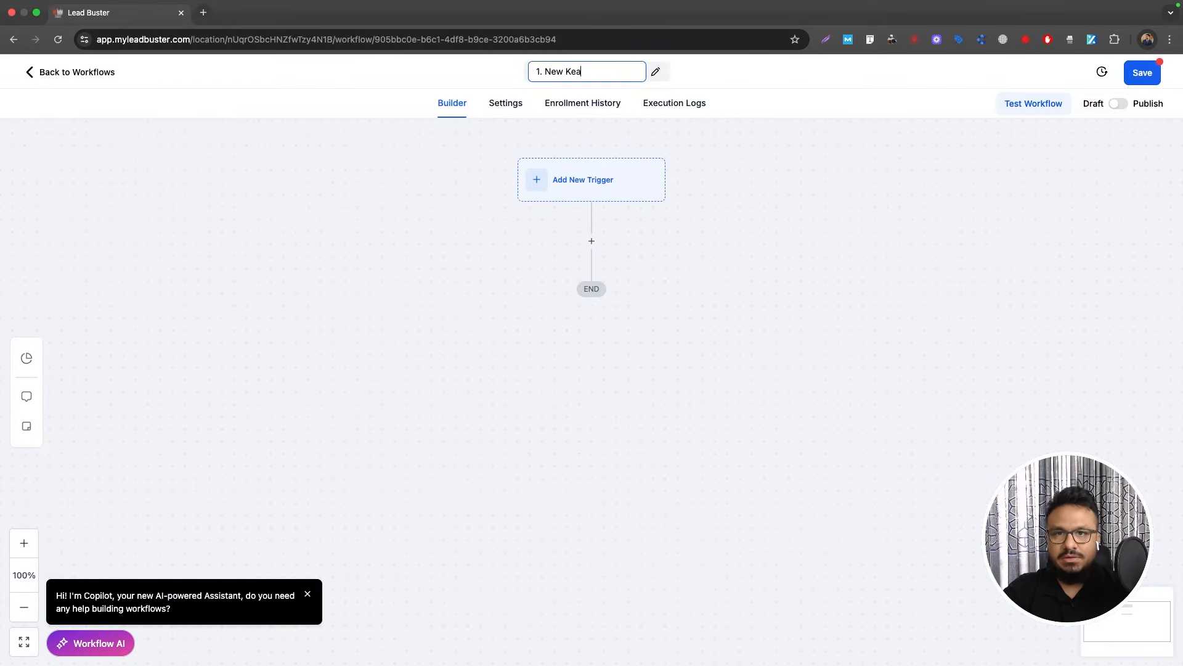
{"action": "key", "text": "BackSpace"}
{"action": "key", "text": "BackSpace"}
{"action": "key", "text": "BackSpace"}
{"action": "type", "text": "HVAC"}
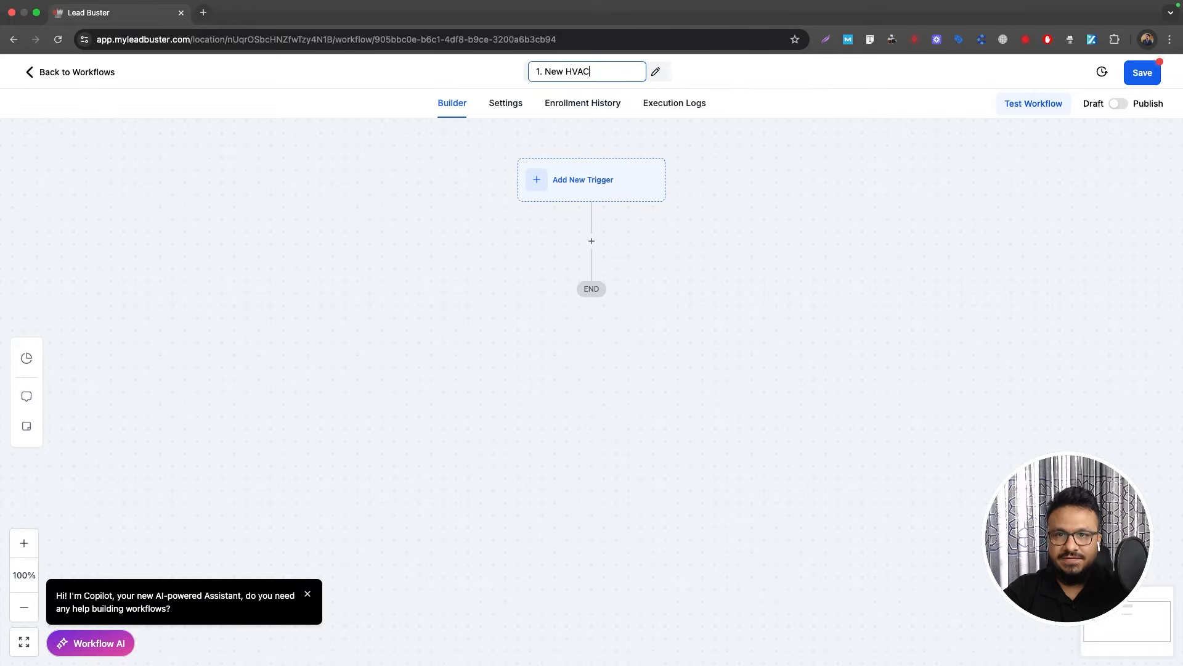
{"action": "type", "text": " Lead Automation"}
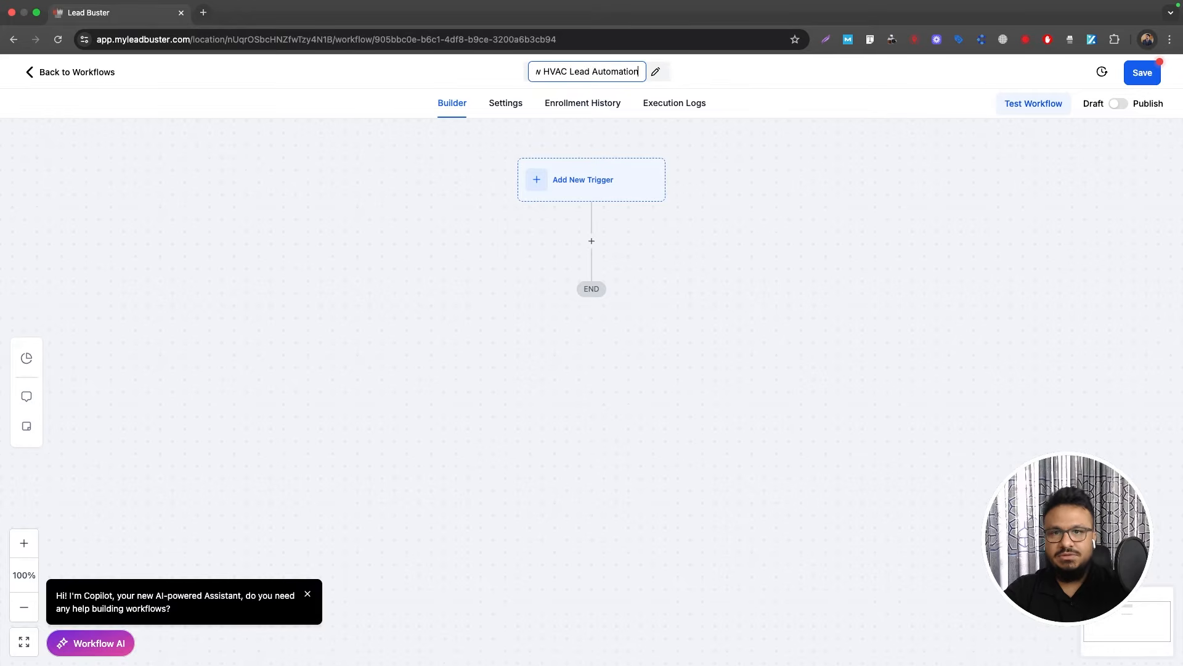
{"action": "right_click", "coordinate": [563, 68]}
{"action": "left_click", "coordinate": [787, 263]}
{"action": "left_click", "coordinate": [593, 180]}
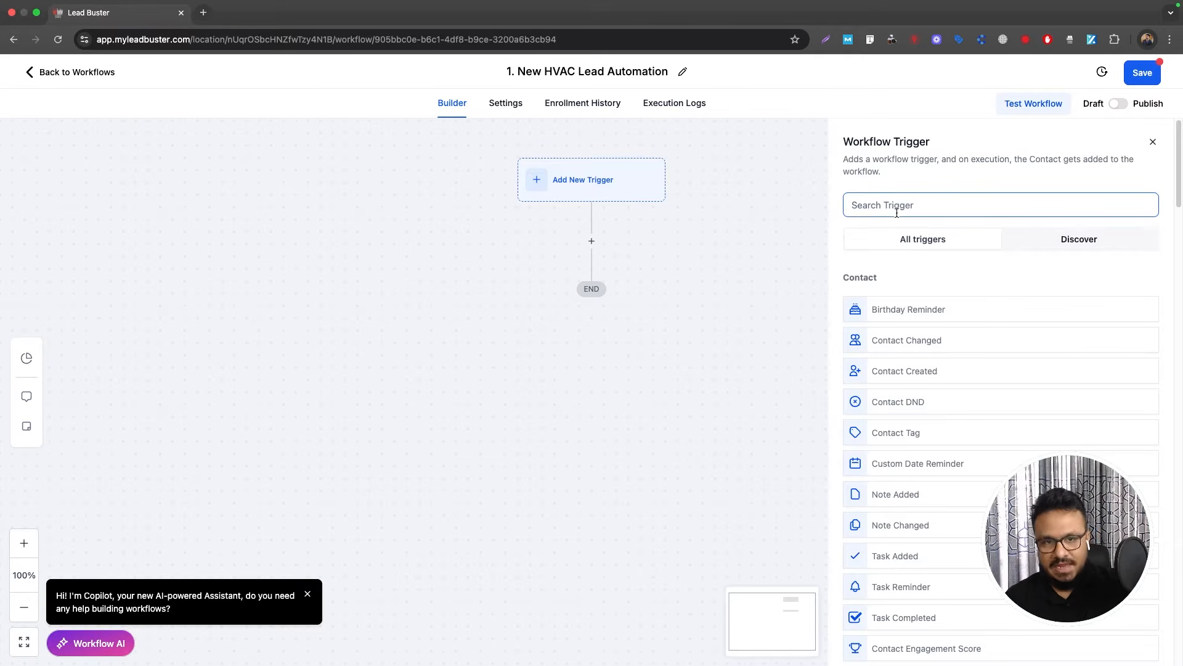
Step: Add a Form Submitted trigger filtered to HVAC Landing Page Form, named after that form
{"action": "left_click", "coordinate": [897, 212]}
{"action": "type", "text": "form"}
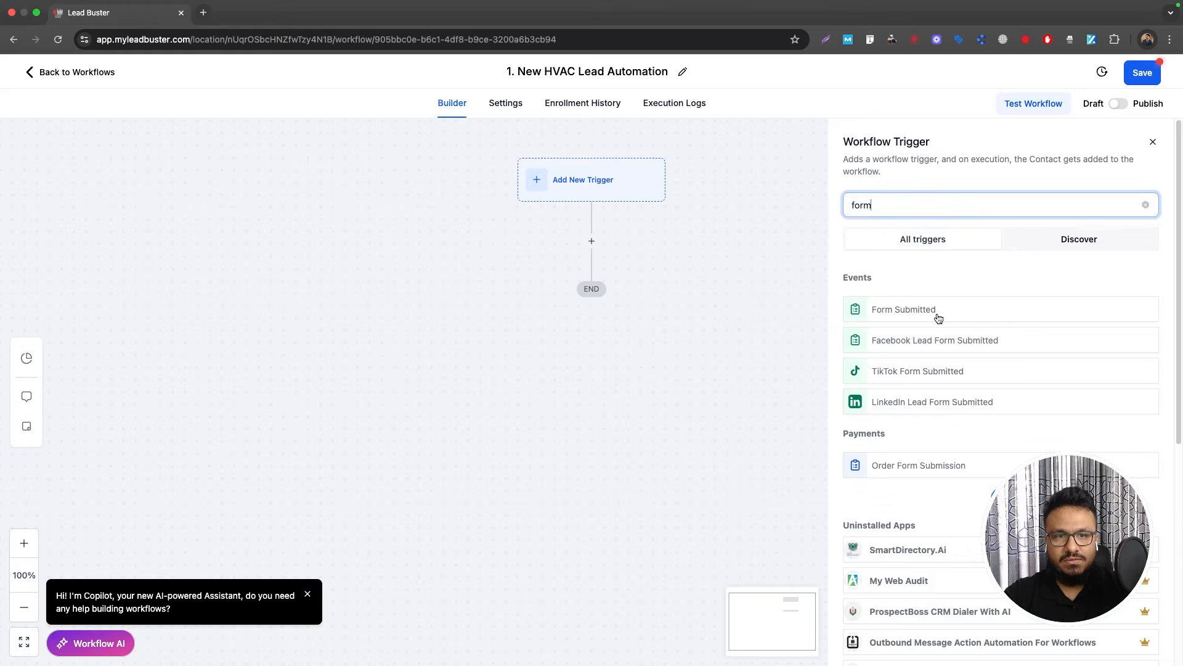
{"action": "left_click", "coordinate": [937, 312]}
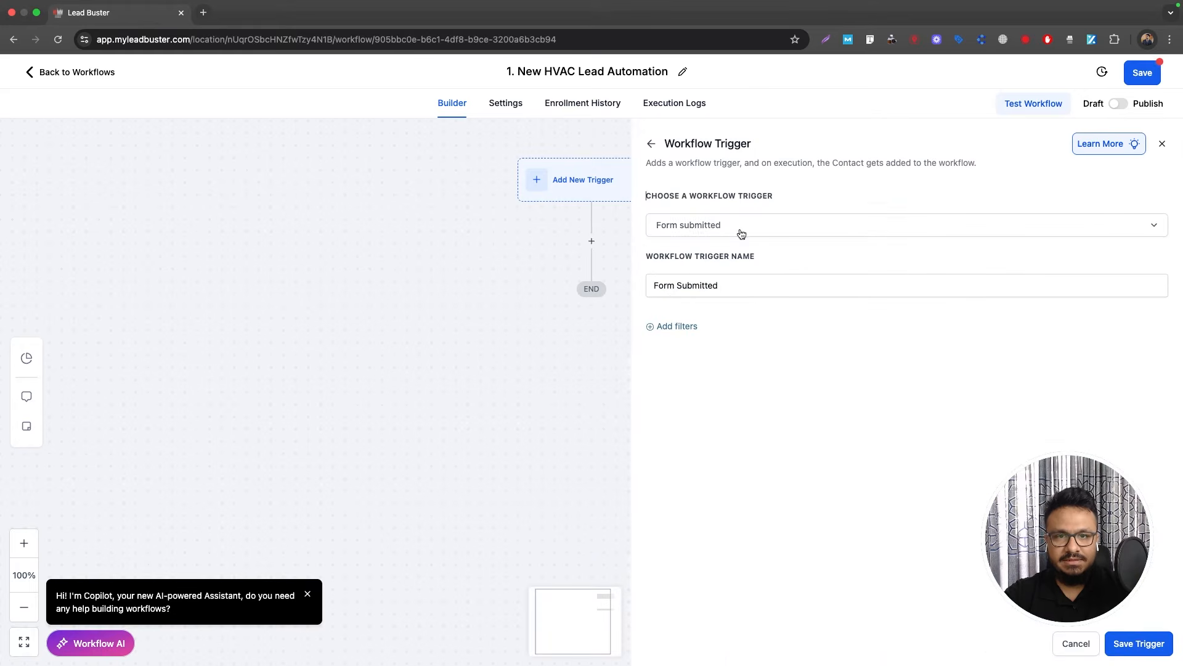
{"action": "left_click", "coordinate": [681, 326]}
{"action": "left_click", "coordinate": [683, 338]}
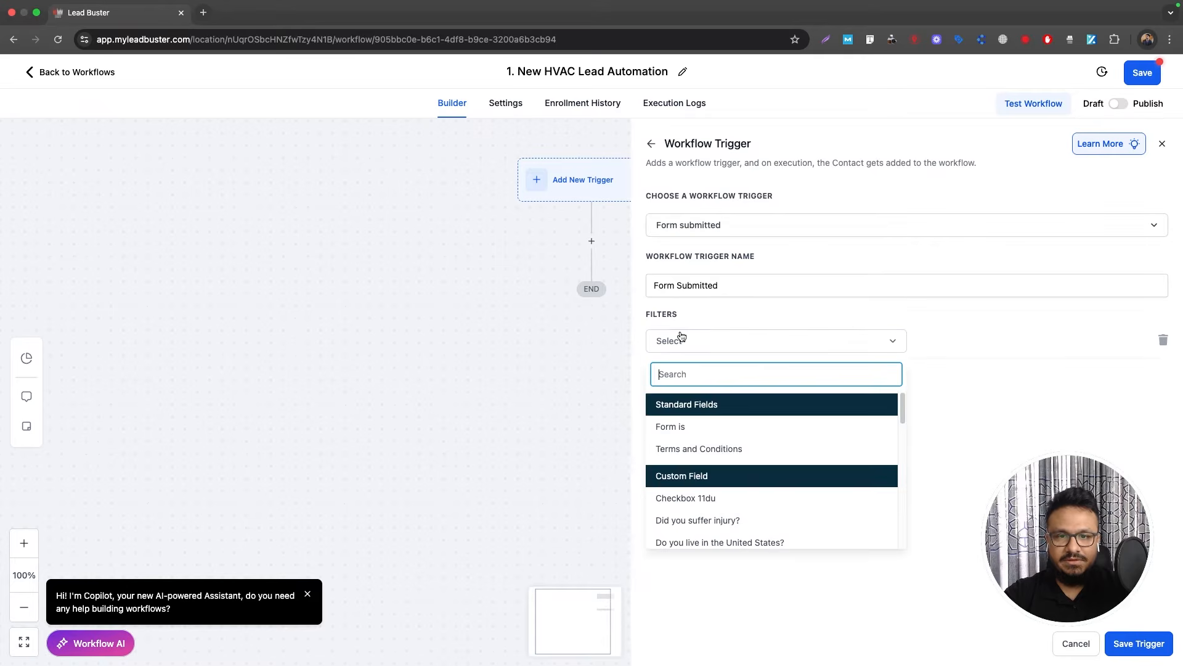
{"action": "left_click", "coordinate": [715, 428]}
{"action": "left_click", "coordinate": [919, 350]}
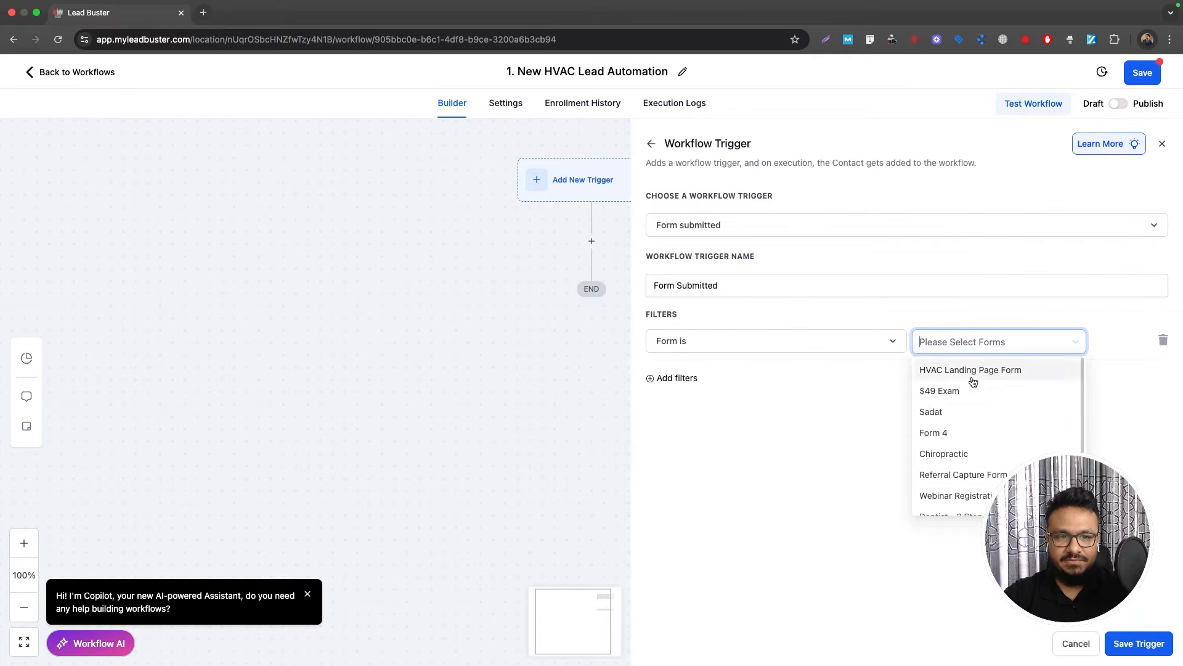
{"action": "left_click", "coordinate": [973, 377]}
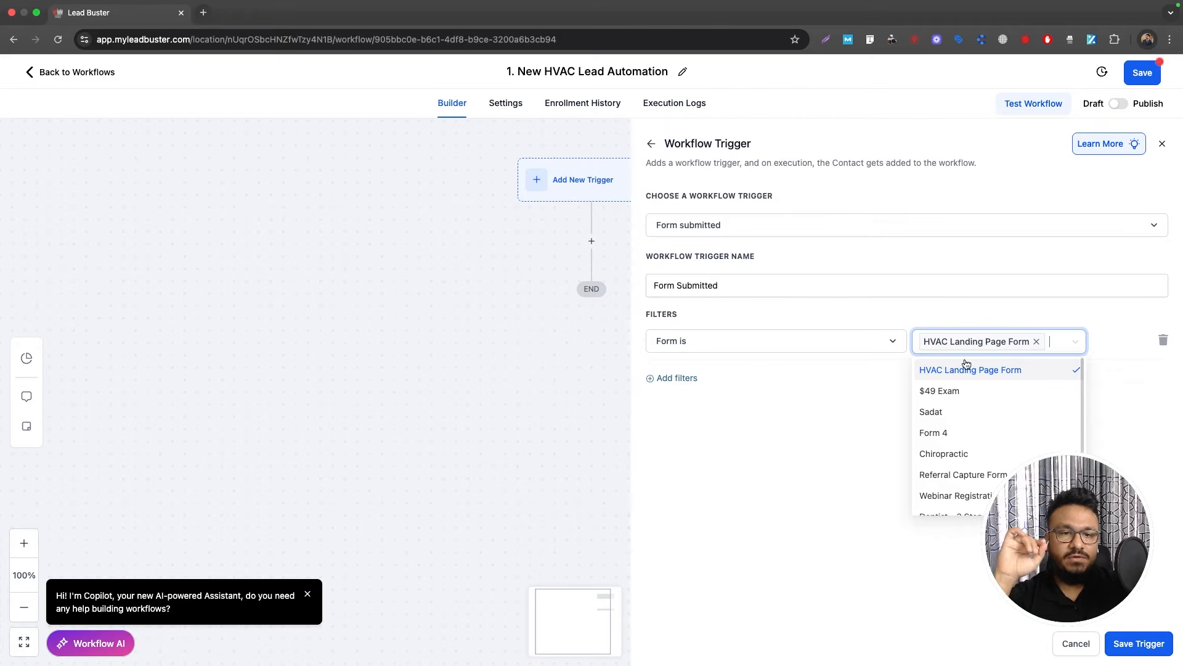
{"action": "left_click", "coordinate": [861, 395]}
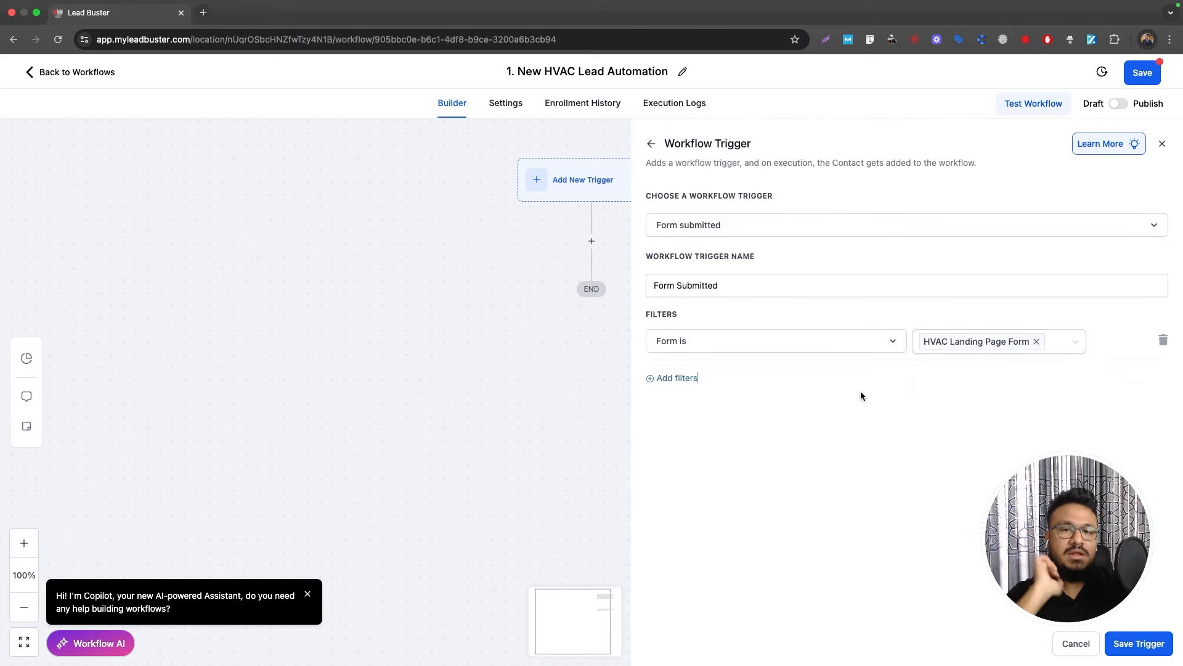
{"action": "left_click", "coordinate": [745, 283]}
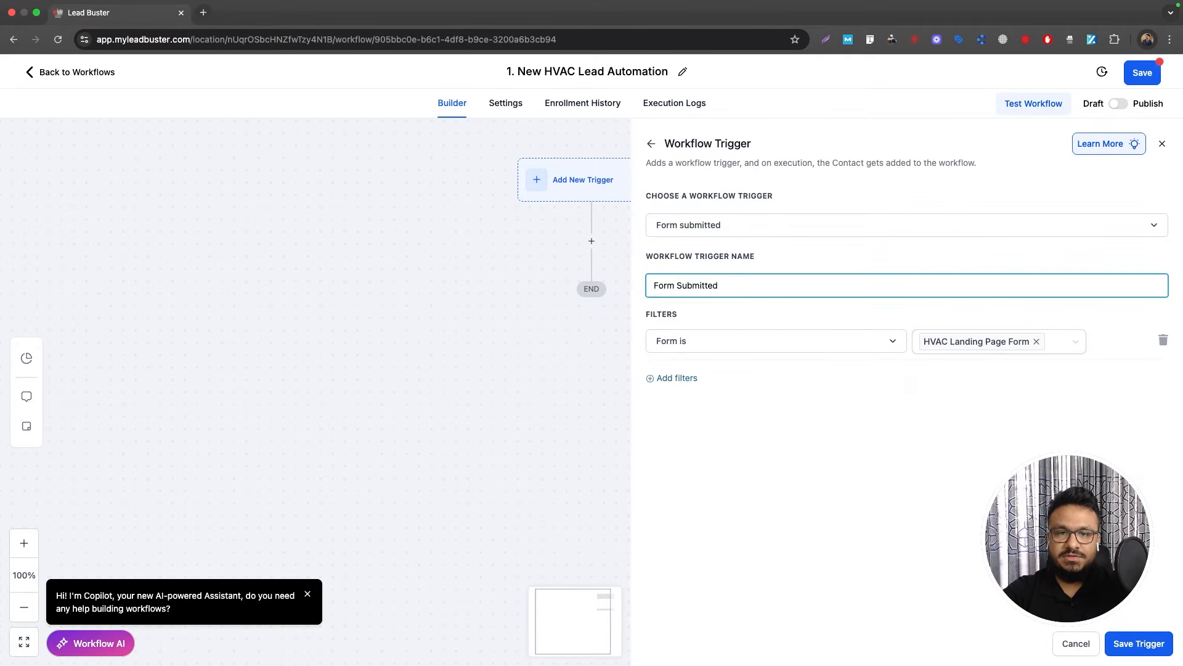
{"action": "type", "text": "- HVAC Land"}
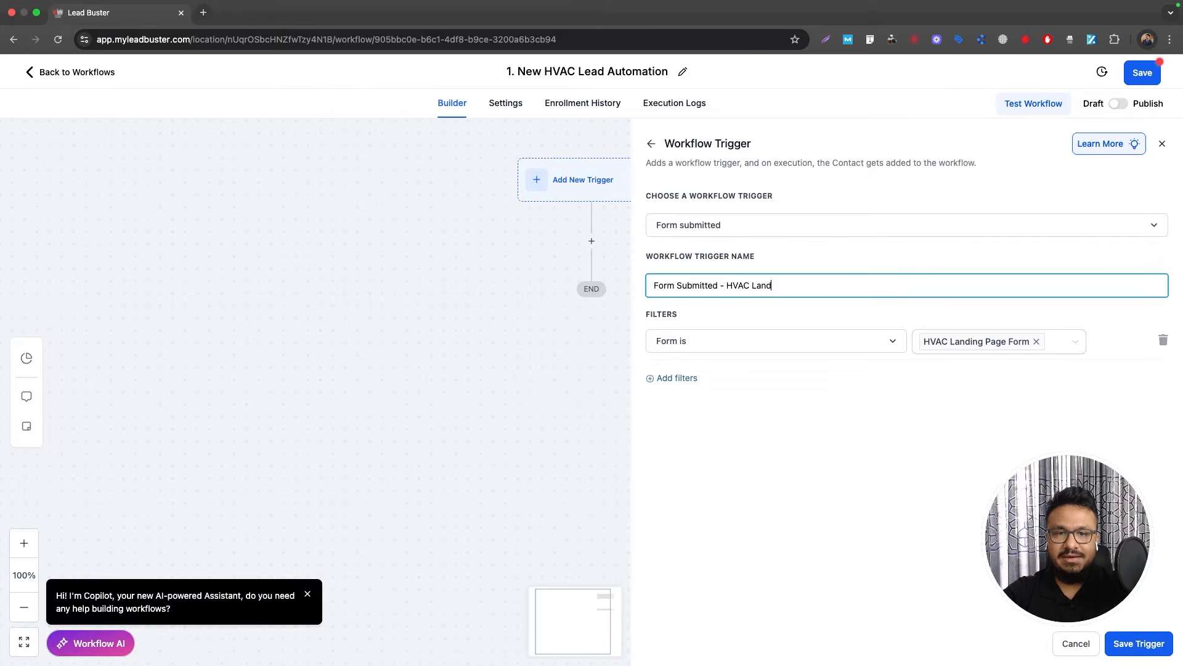
{"action": "type", "text": "ing Page Form"}
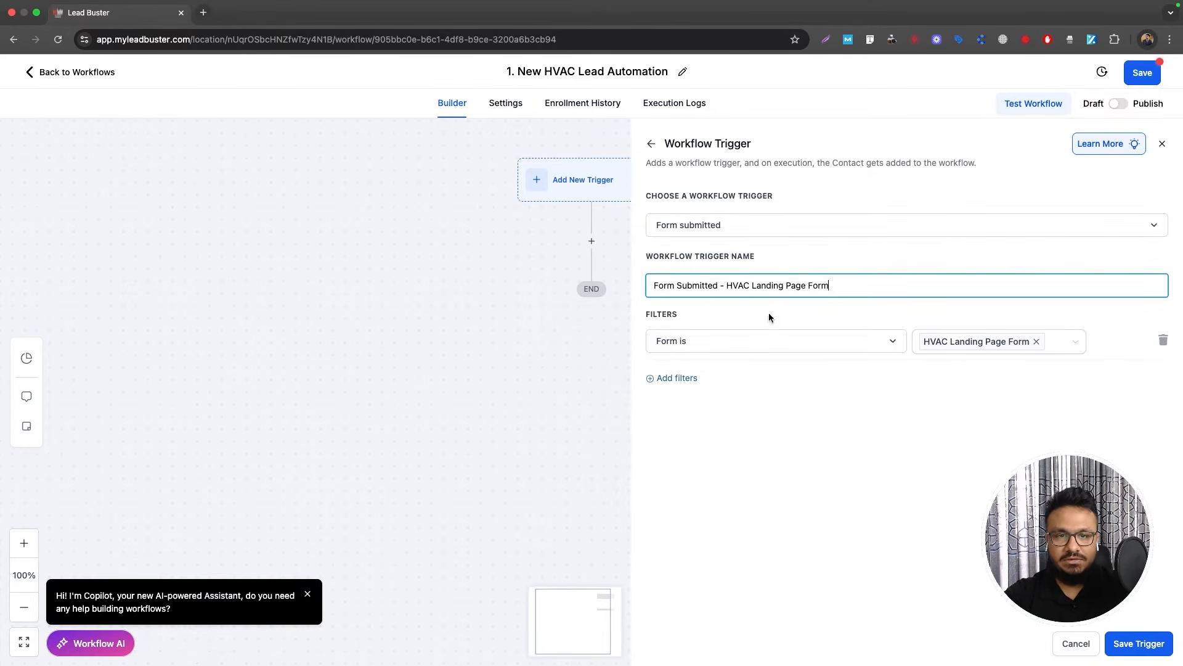
{"action": "left_click", "coordinate": [1139, 643]}
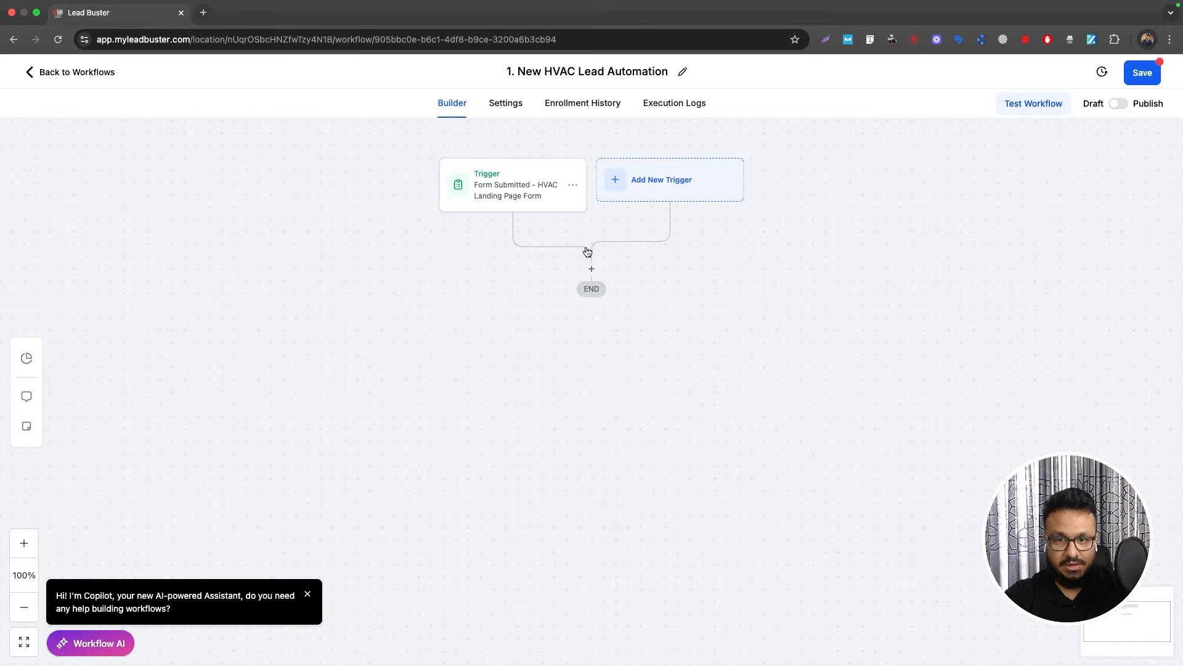
Step: Add a Create Or Update Opportunity action after the trigger
{"action": "left_click", "coordinate": [592, 272]}
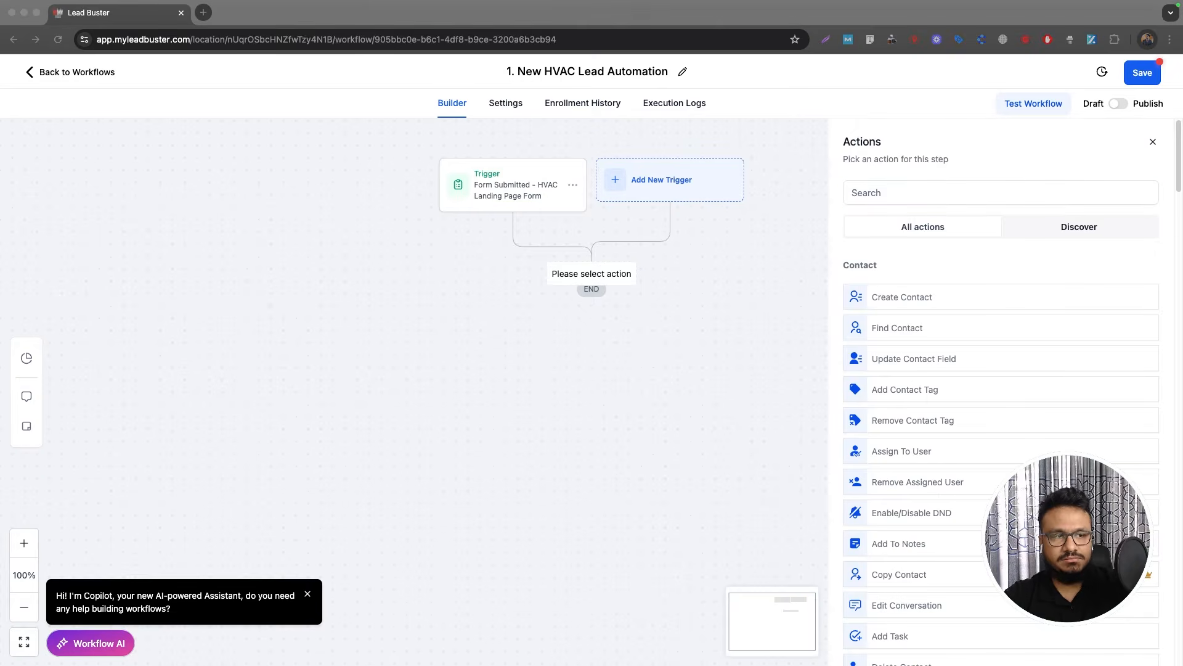
{"action": "left_click", "coordinate": [918, 192]}
{"action": "type", "text": "create"}
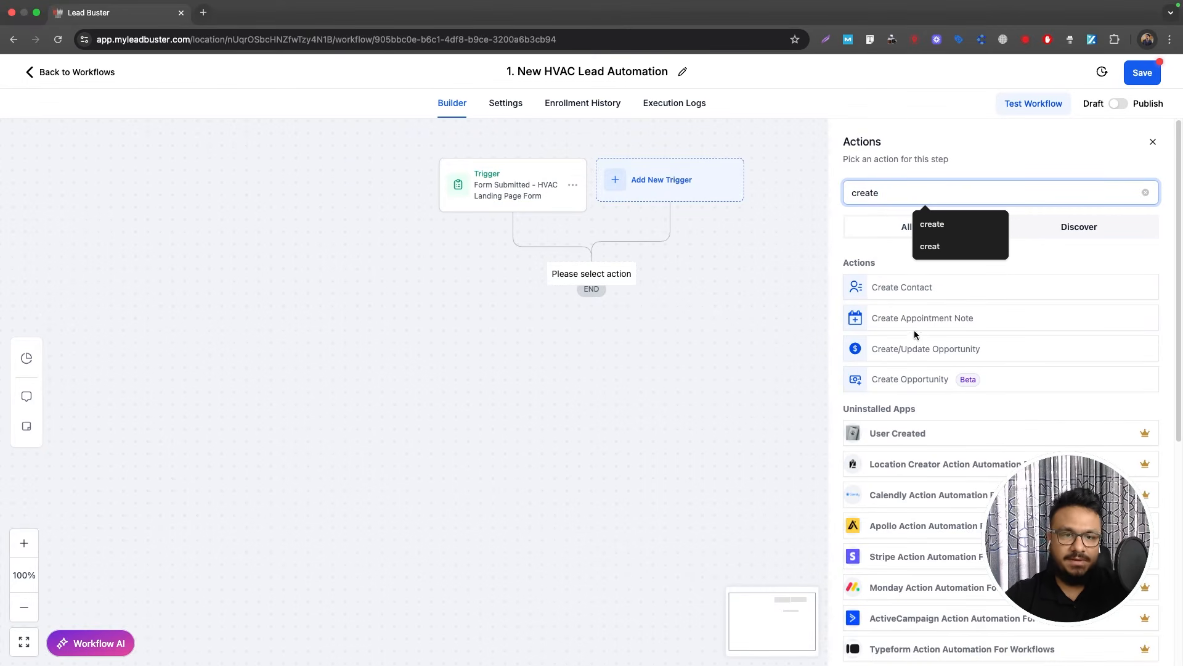
{"action": "left_click", "coordinate": [906, 348]}
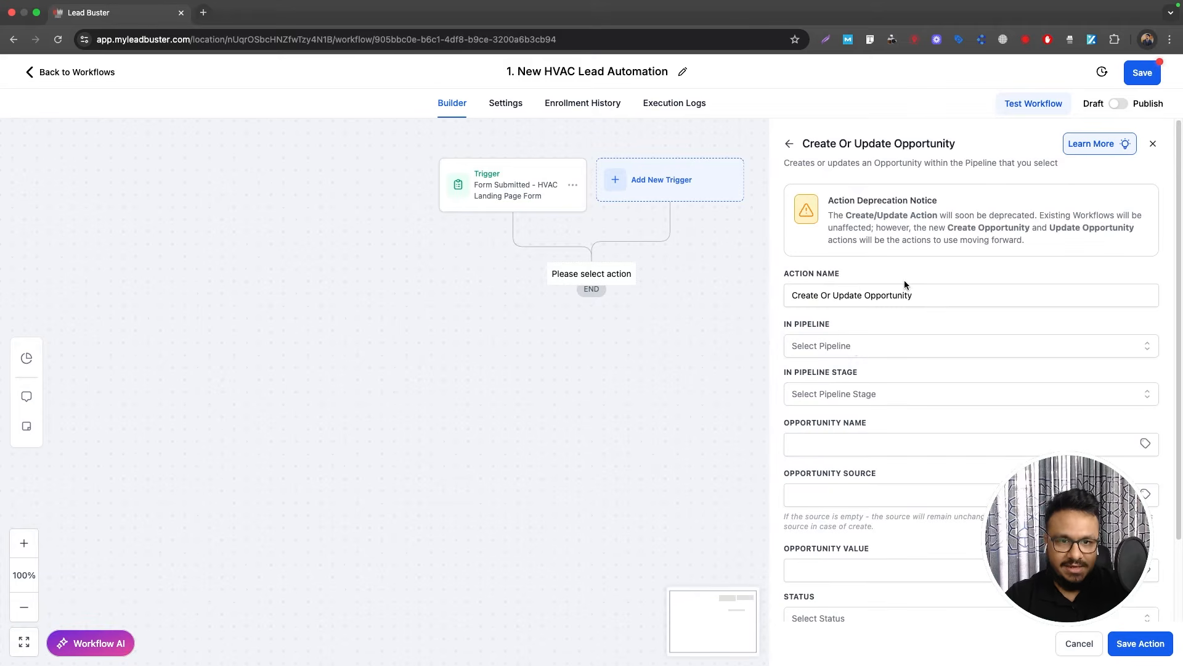
Step: Set pipeline LEADS, stage New Leads, name {{contact.name}}, status open, and save
{"action": "left_click", "coordinate": [853, 346]}
{"action": "left_click", "coordinate": [806, 424]}
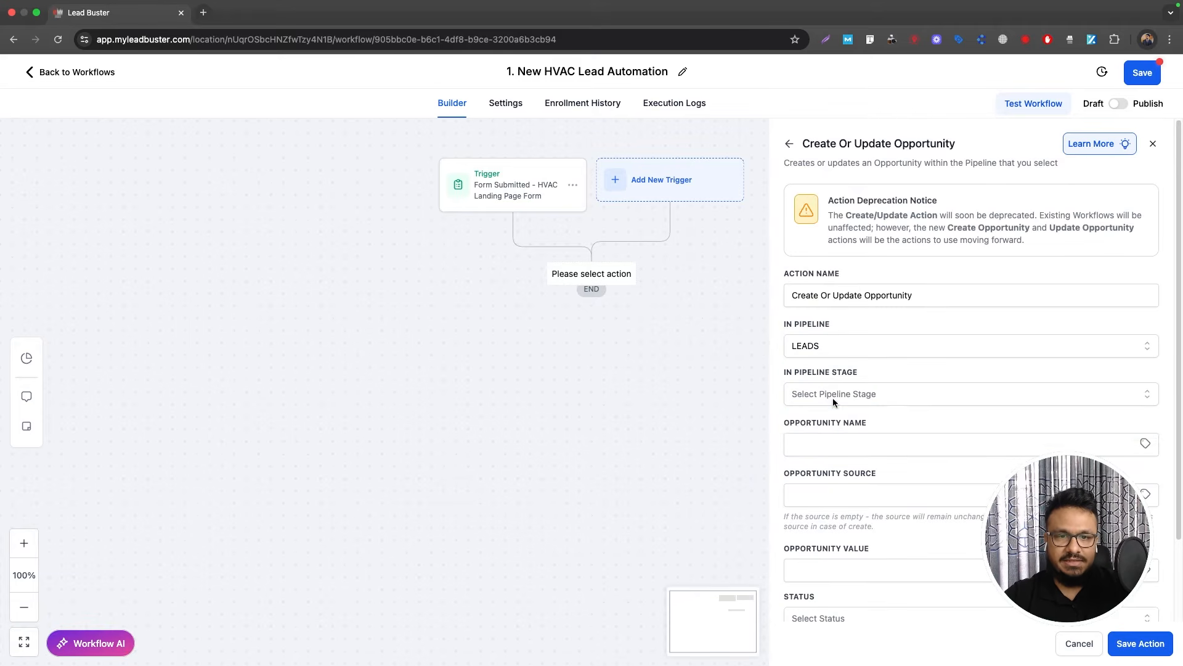
{"action": "left_click", "coordinate": [833, 396]}
{"action": "left_click", "coordinate": [824, 450]}
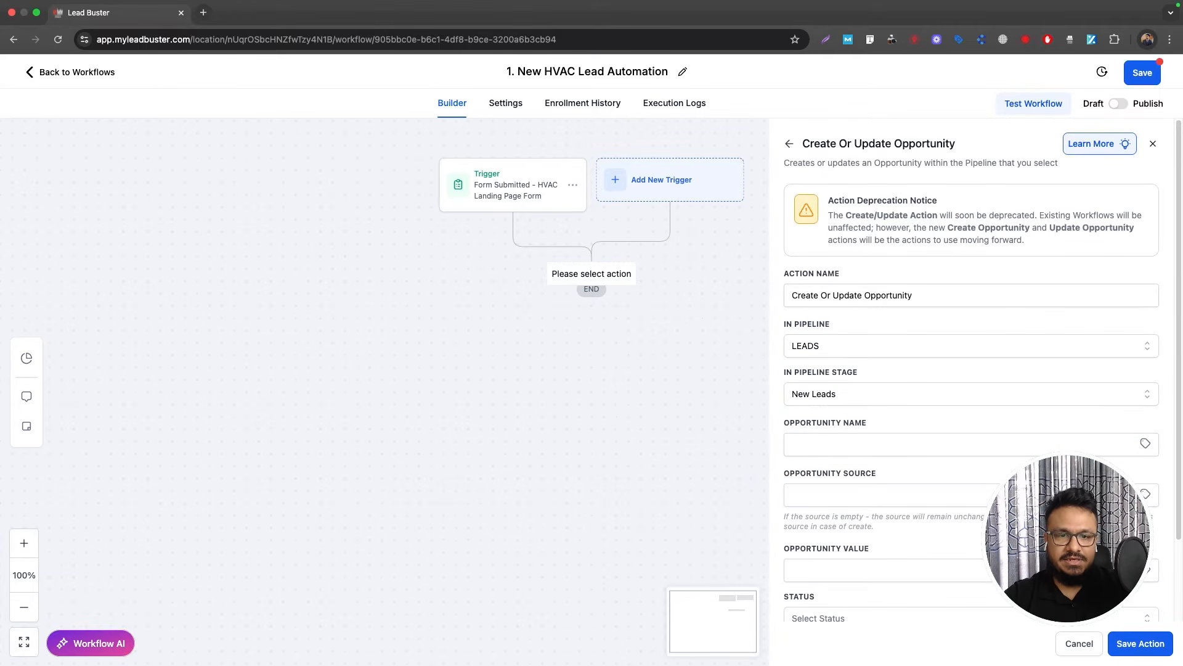
{"action": "left_click", "coordinate": [1144, 444]}
{"action": "left_click", "coordinate": [953, 483]}
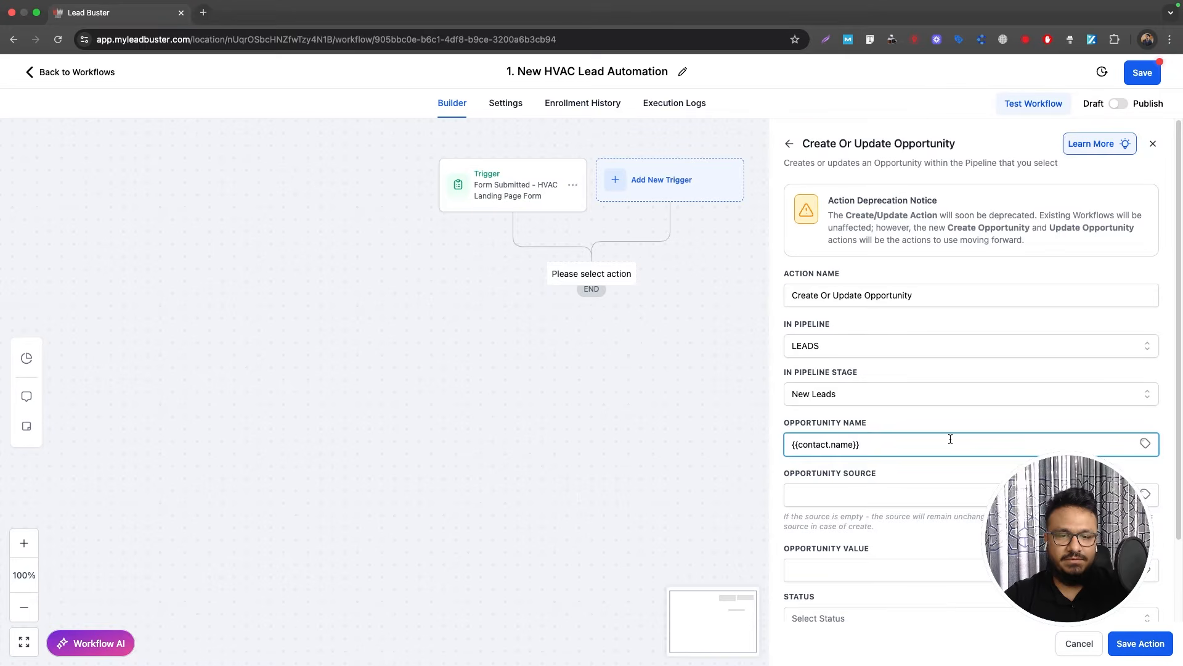
{"action": "scroll", "coordinate": [951, 439], "scroll_direction": "down", "scroll_amount": 3}
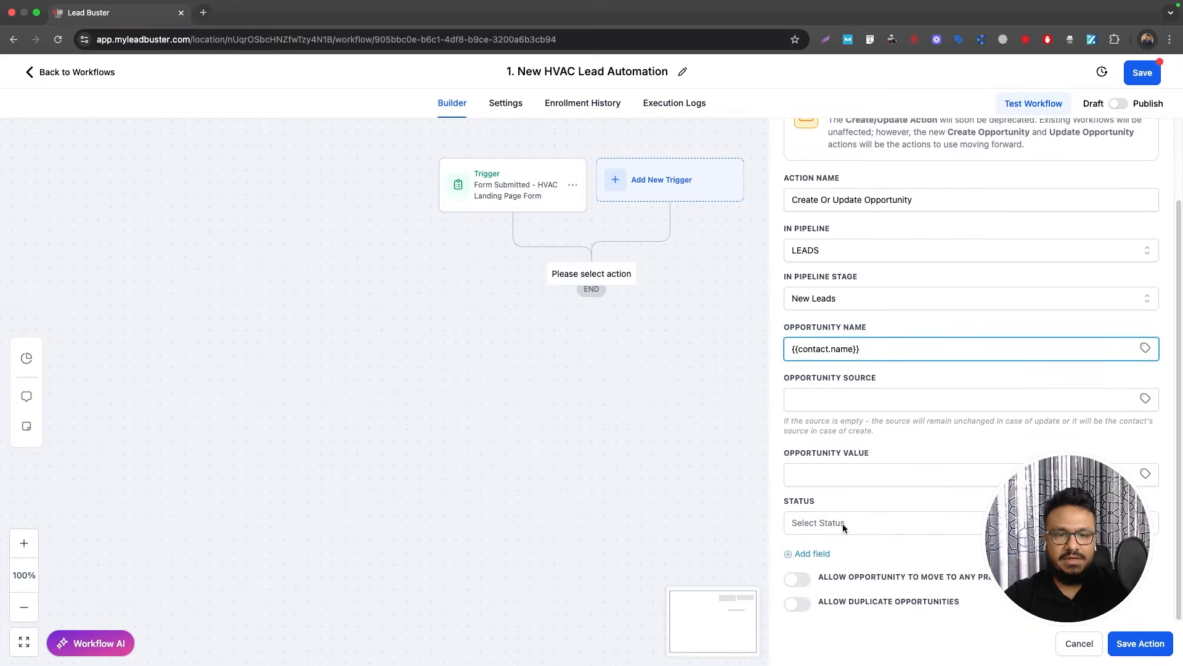
{"action": "left_click", "coordinate": [842, 523]}
{"action": "left_click", "coordinate": [813, 549]}
{"action": "left_click", "coordinate": [1141, 644]}
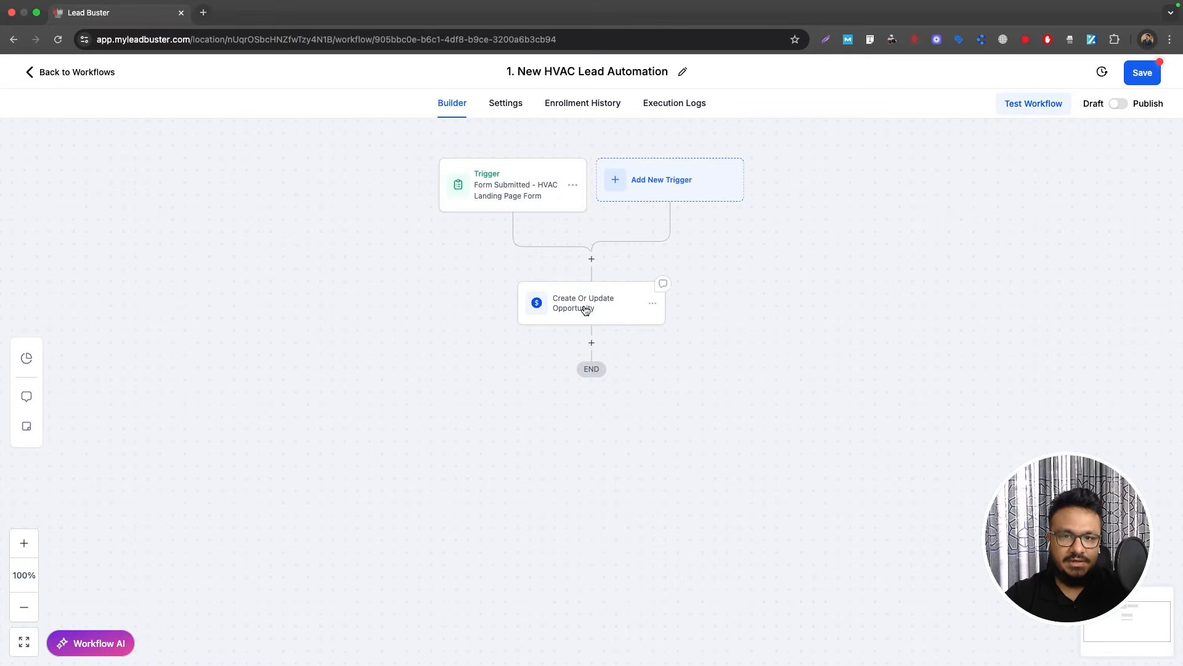
Step: Add an Internal Notification SMS sent to a custom recipient phone number
{"action": "left_click", "coordinate": [592, 344]}
{"action": "type", "text": "inter"}
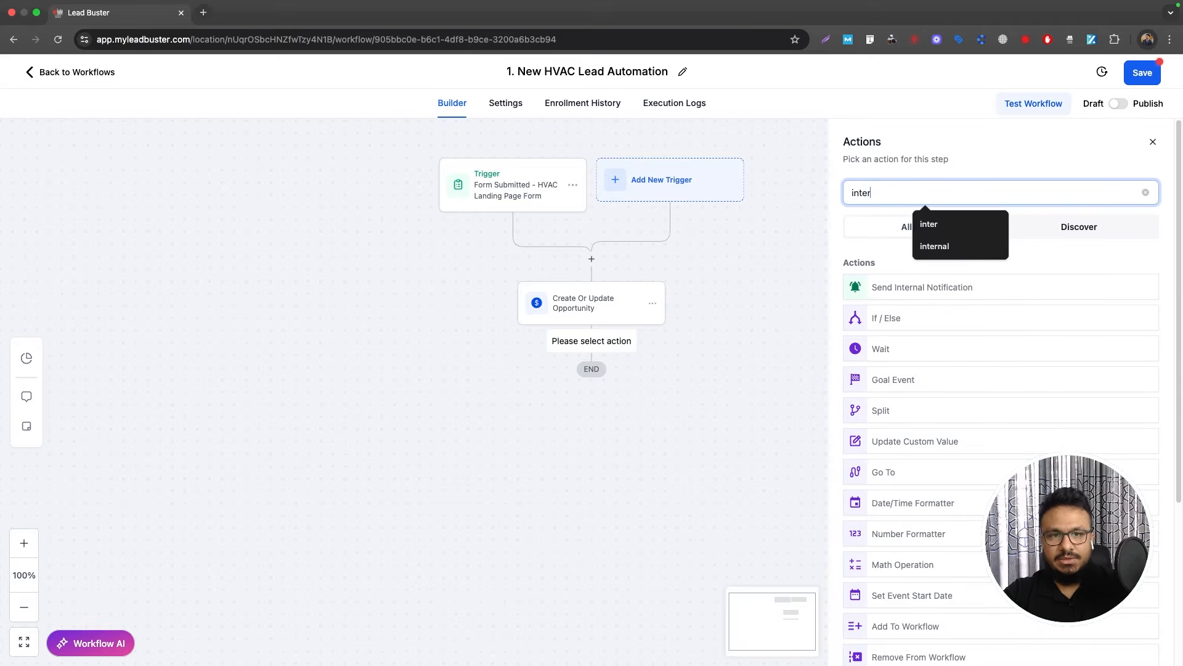
{"action": "left_click", "coordinate": [915, 289]}
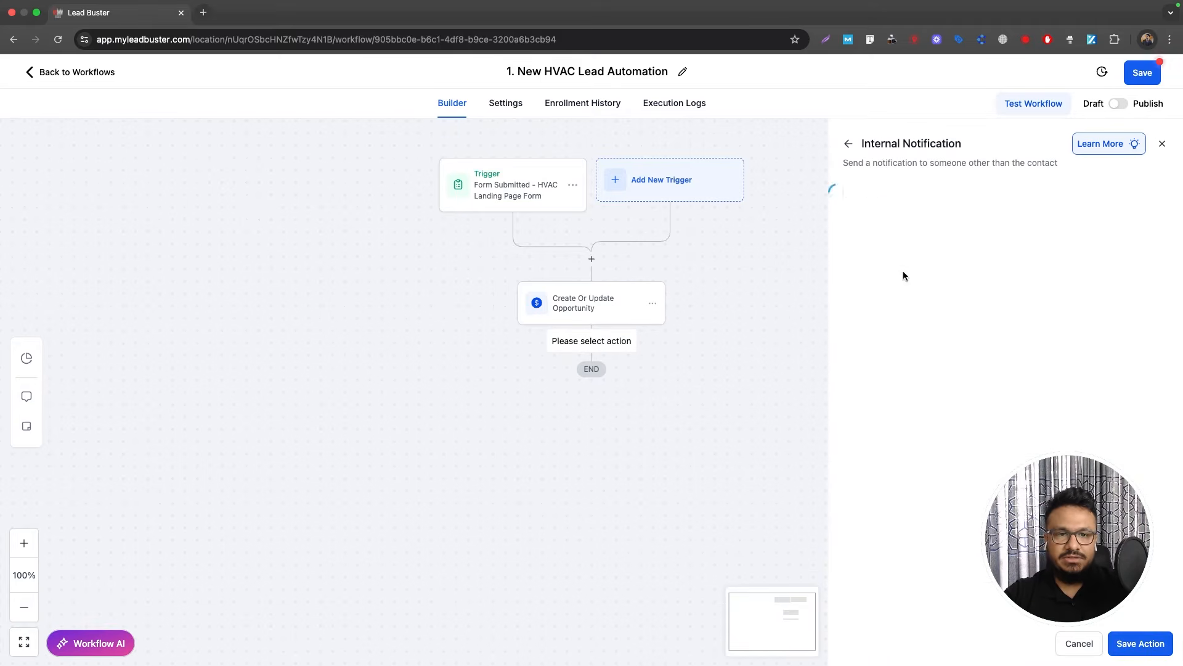
{"action": "left_click", "coordinate": [904, 278]}
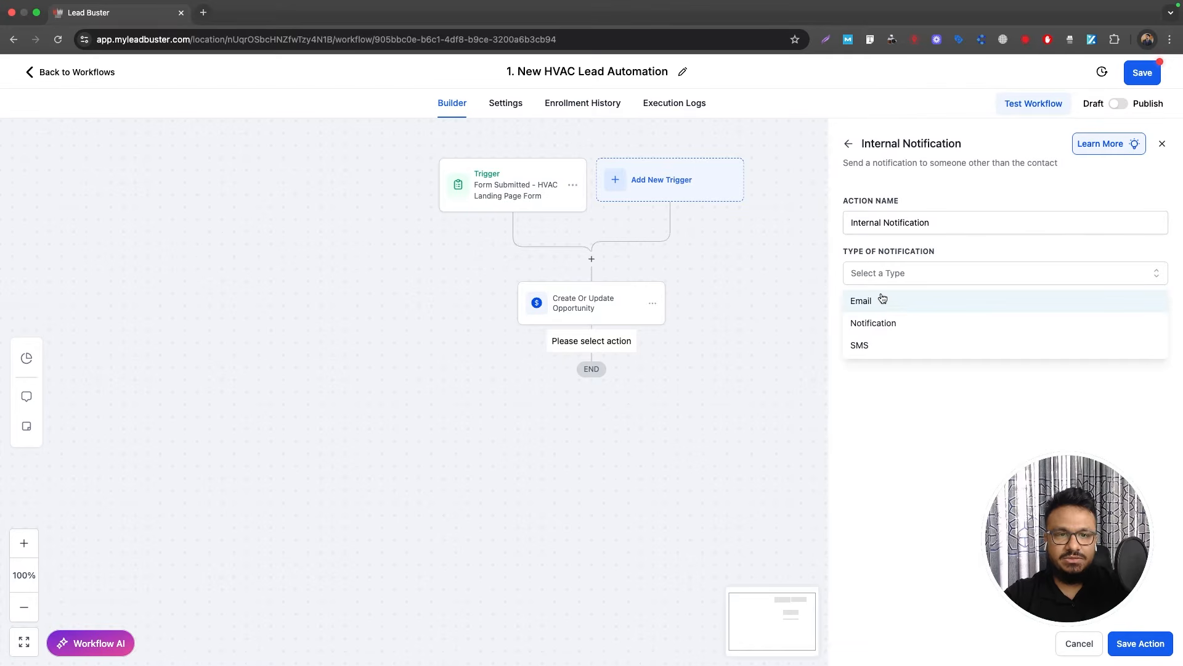
{"action": "left_click", "coordinate": [874, 345]}
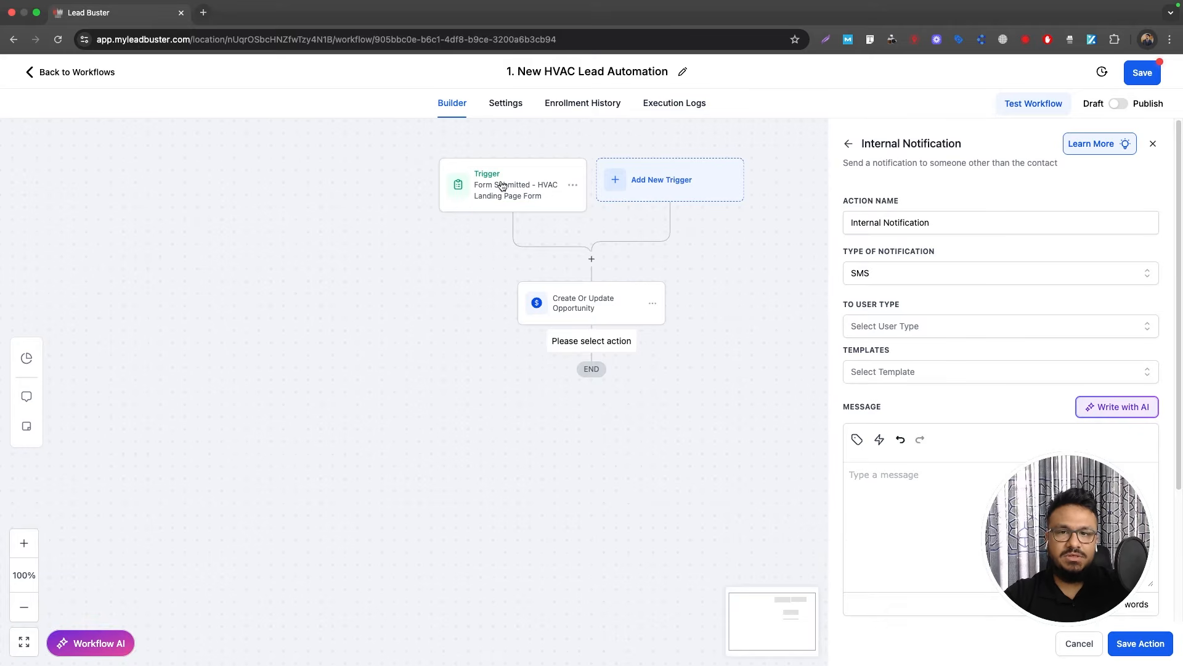
{"action": "left_click", "coordinate": [952, 328]}
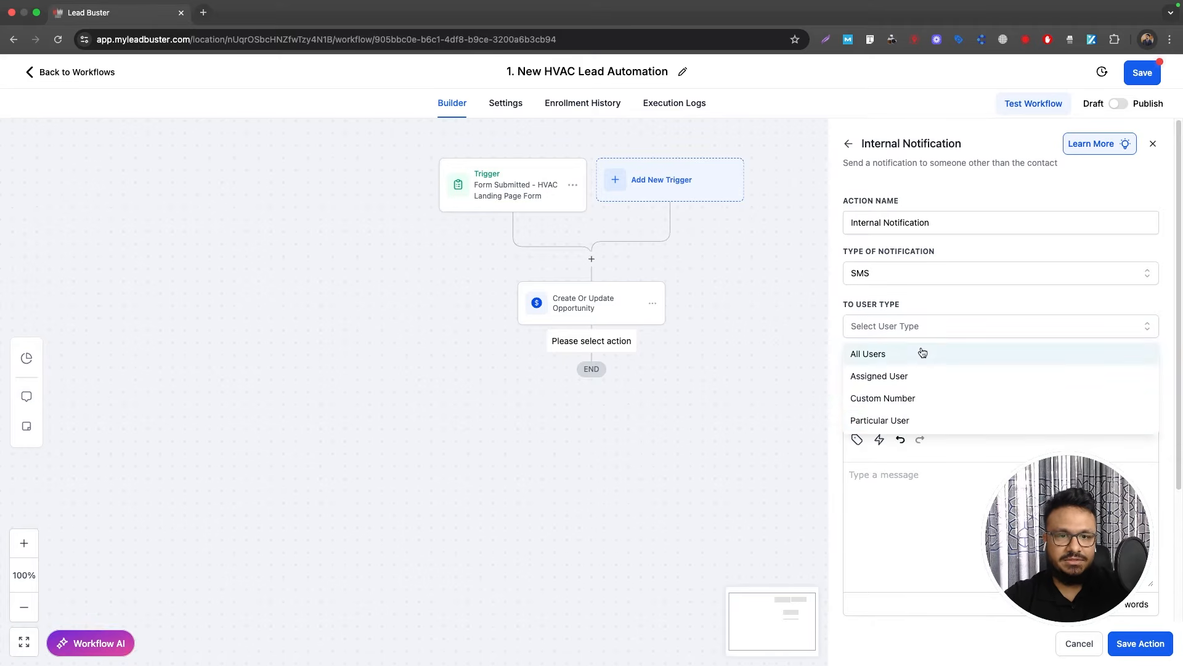
{"action": "left_click", "coordinate": [900, 397]}
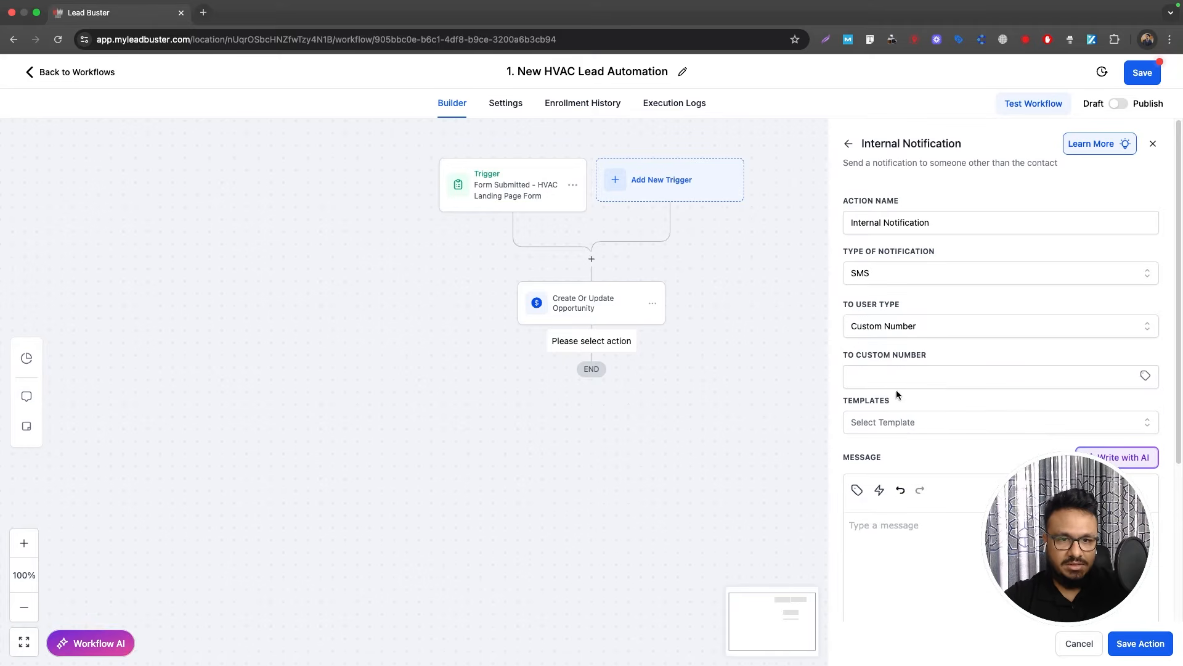
{"action": "left_click", "coordinate": [896, 377]}
{"action": "type", "text": "+18"}
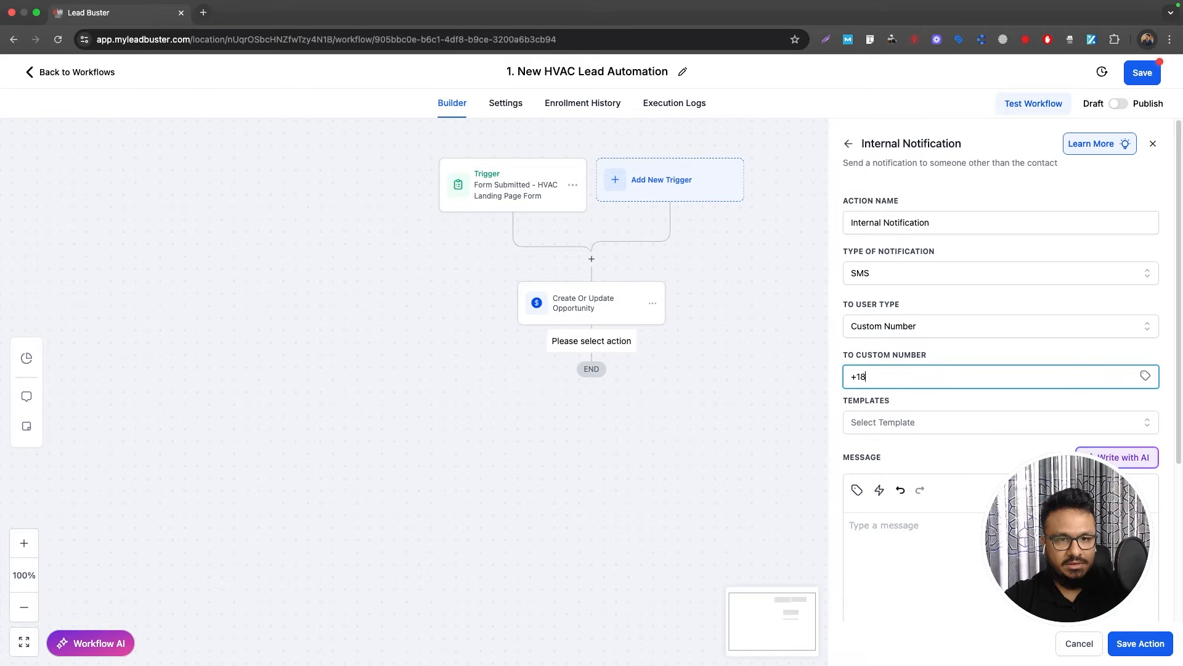
{"action": "type", "text": "885551234"}
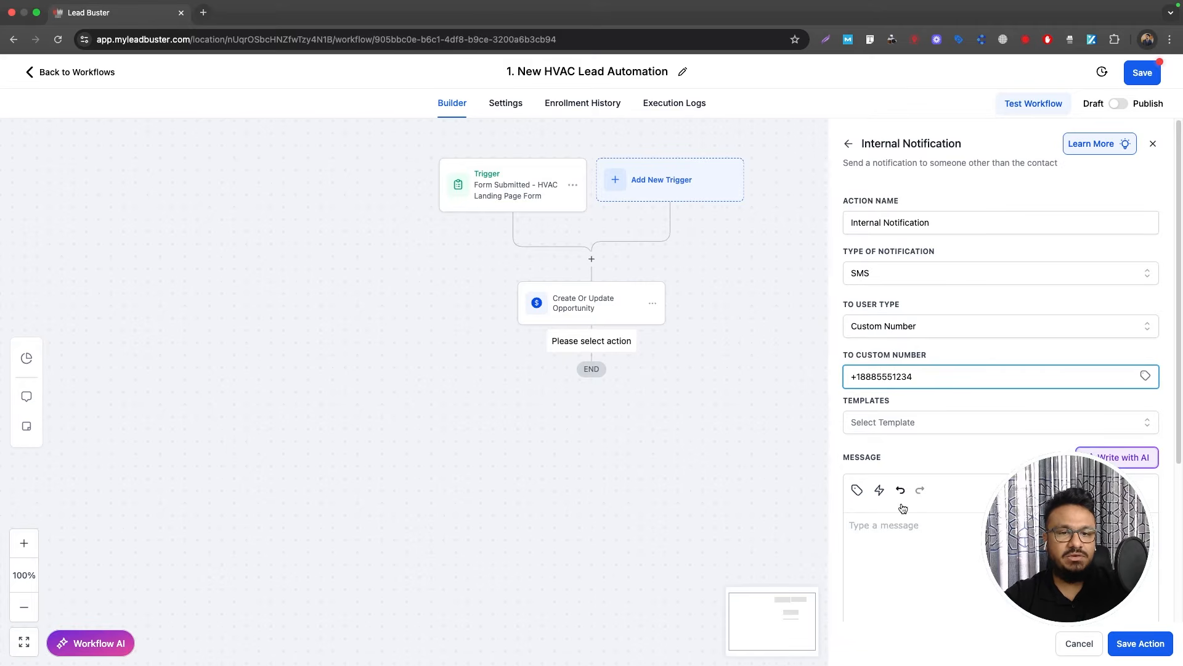
Step: Write the SMS message with the contact's full name and phone tags, and save
{"action": "left_click", "coordinate": [910, 552]}
{"action": "type", "text": "Hi, s"}
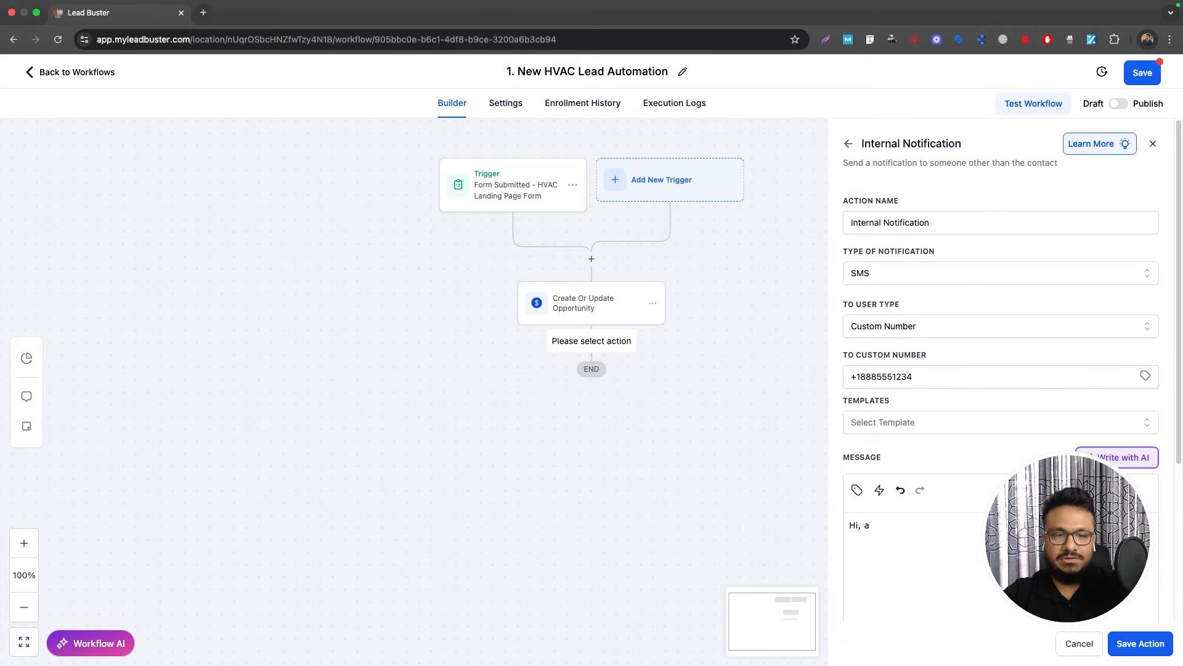
{"action": "type", "text": "omeone put an inquiry on"}
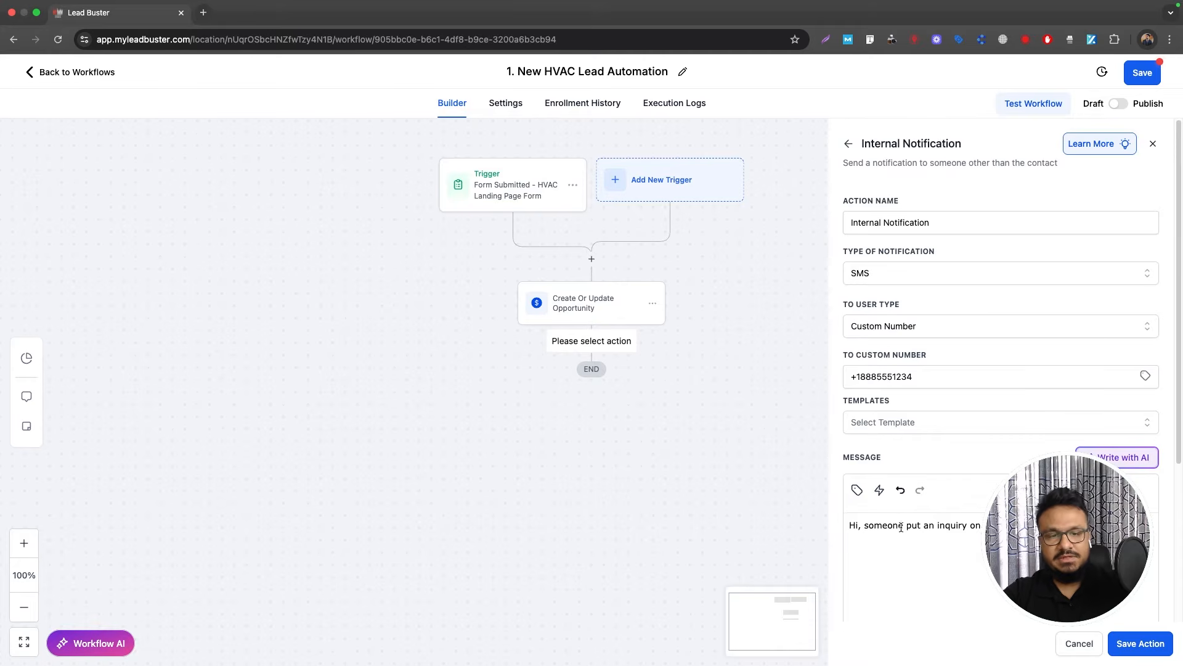
{"action": "scroll", "coordinate": [901, 527], "scroll_direction": "down", "scroll_amount": 2}
{"action": "left_click", "coordinate": [857, 408]}
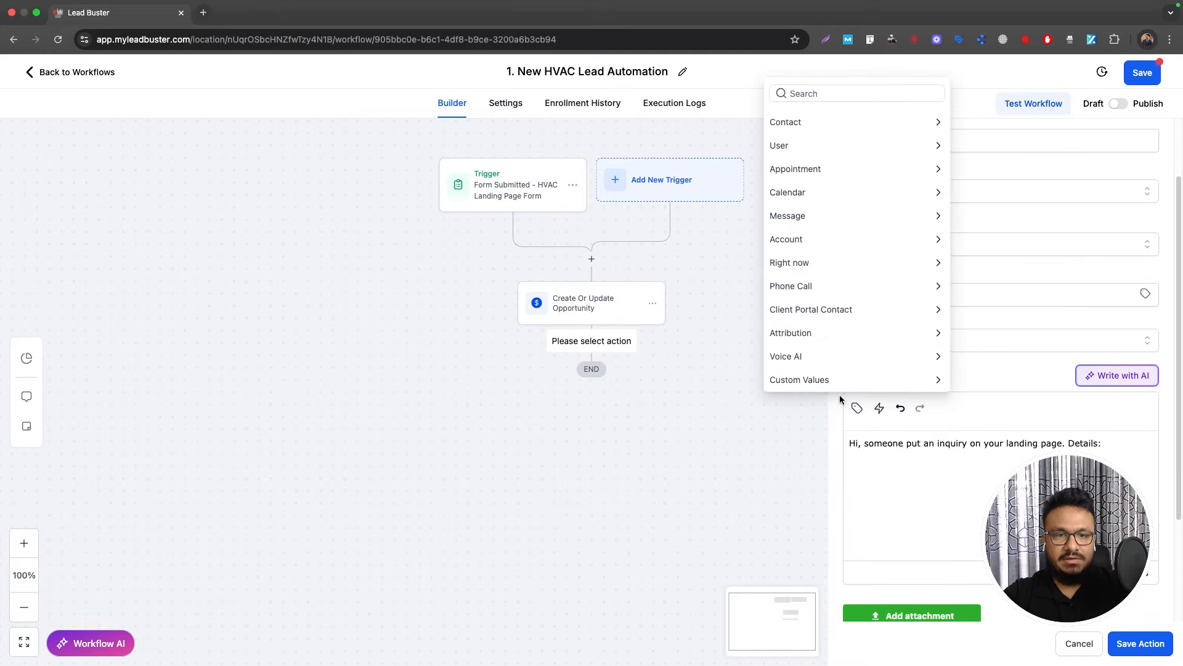
{"action": "left_click", "coordinate": [786, 122]}
{"action": "left_click", "coordinate": [782, 144]}
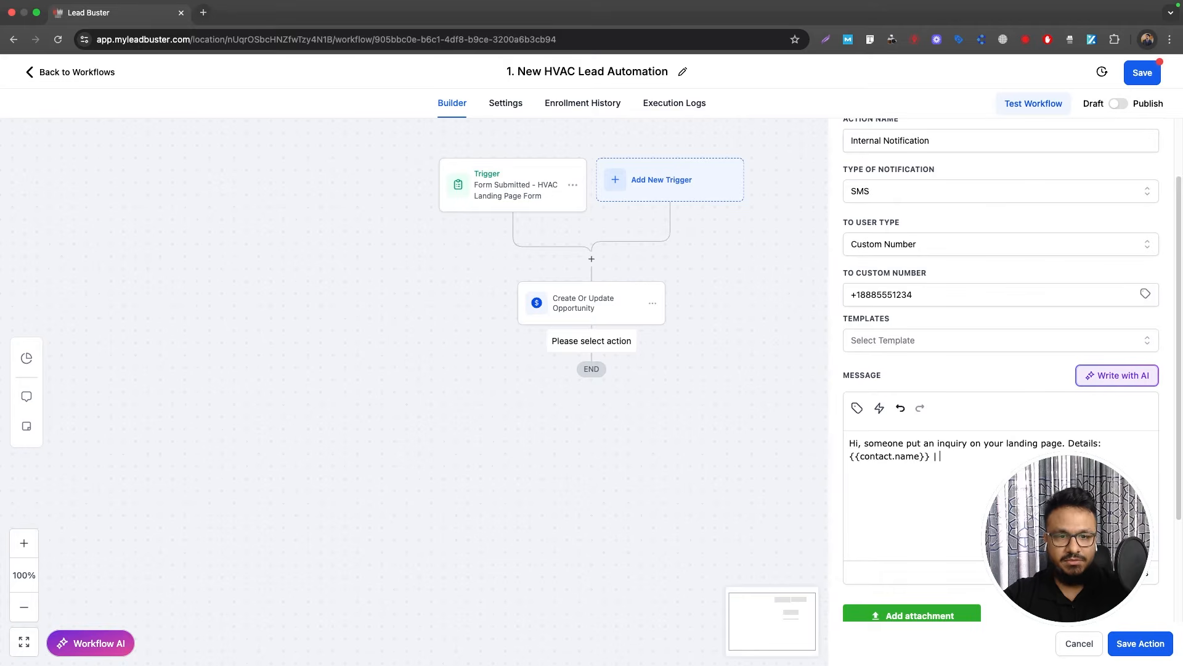
{"action": "left_click", "coordinate": [857, 407]}
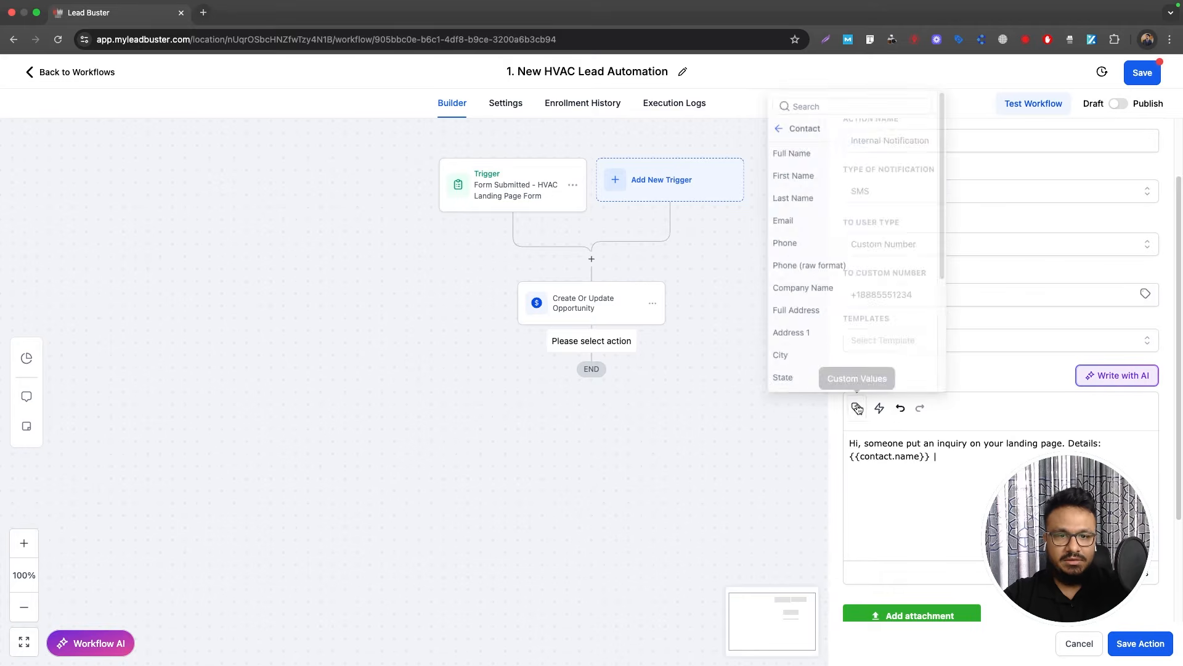
{"action": "left_click", "coordinate": [782, 235]}
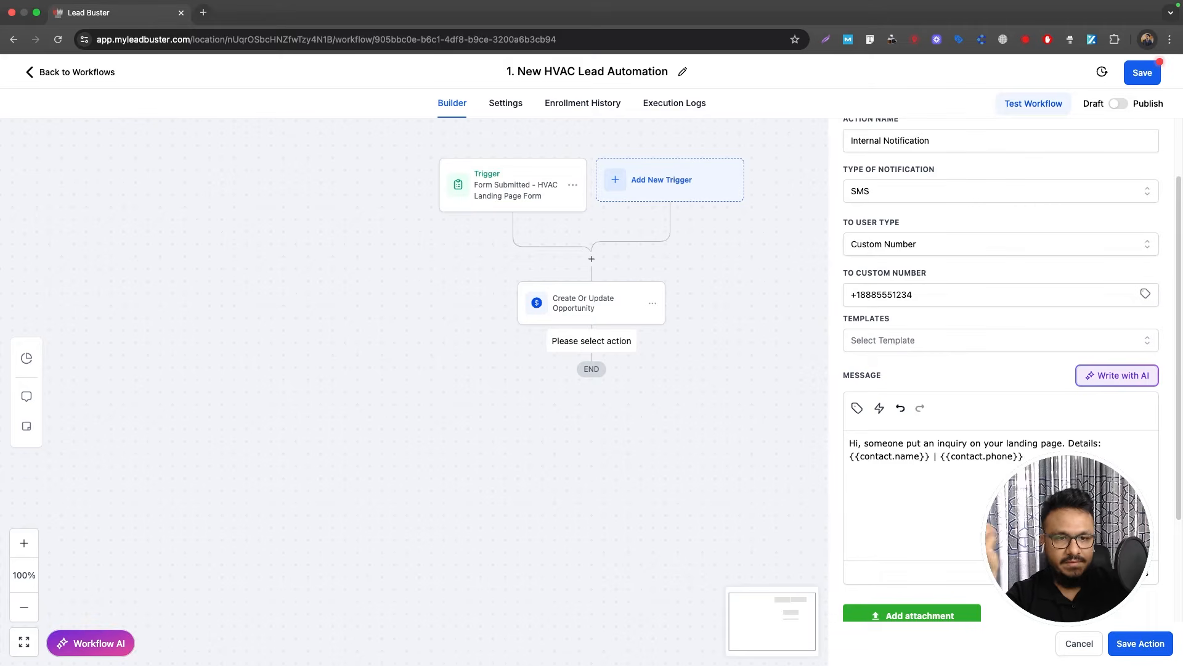
{"action": "left_click", "coordinate": [1127, 651]}
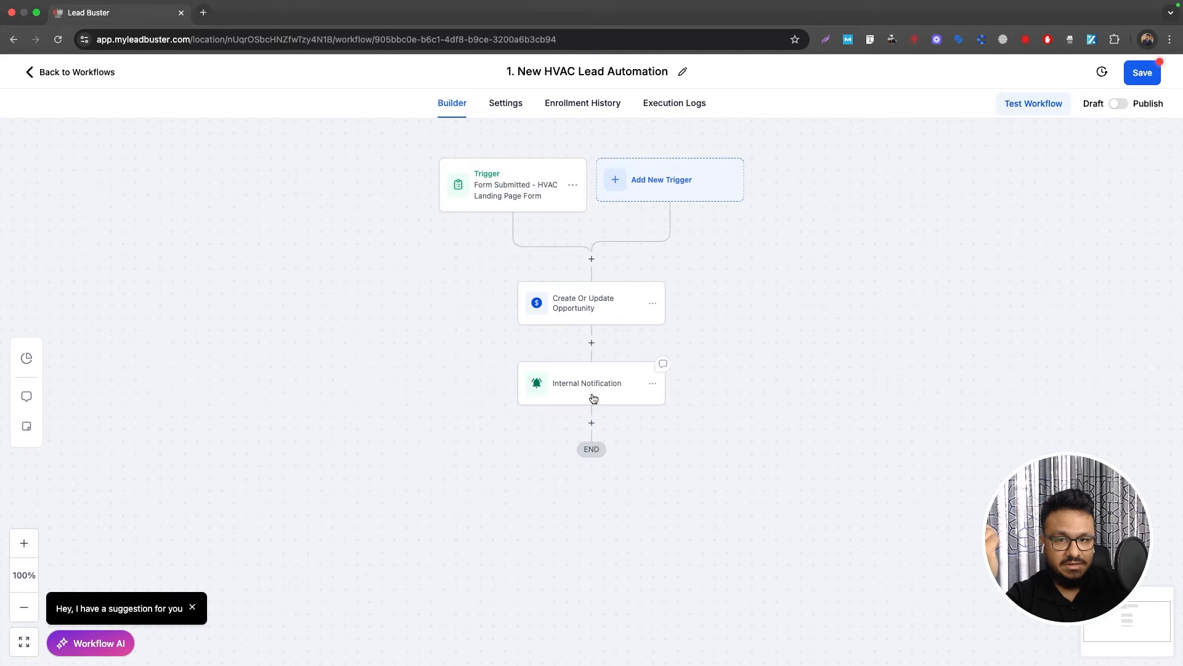
Step: Add another Internal Notification action with the Email type
{"action": "left_click", "coordinate": [591, 423]}
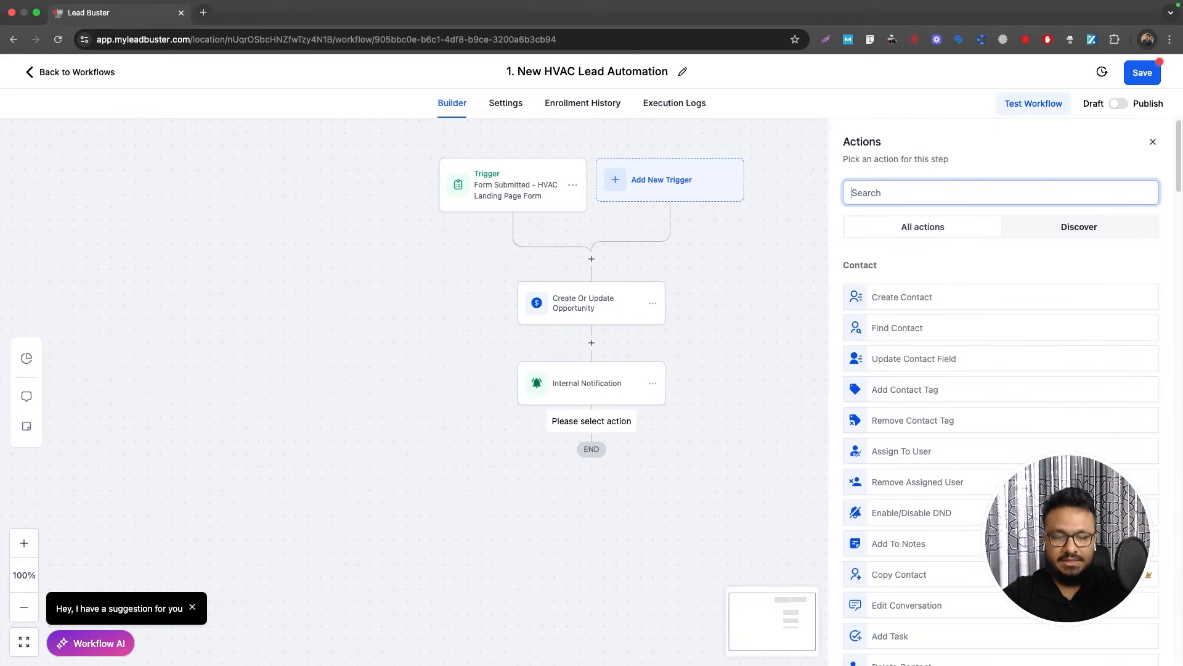
{"action": "type", "text": "internal"}
{"action": "left_click", "coordinate": [954, 285]}
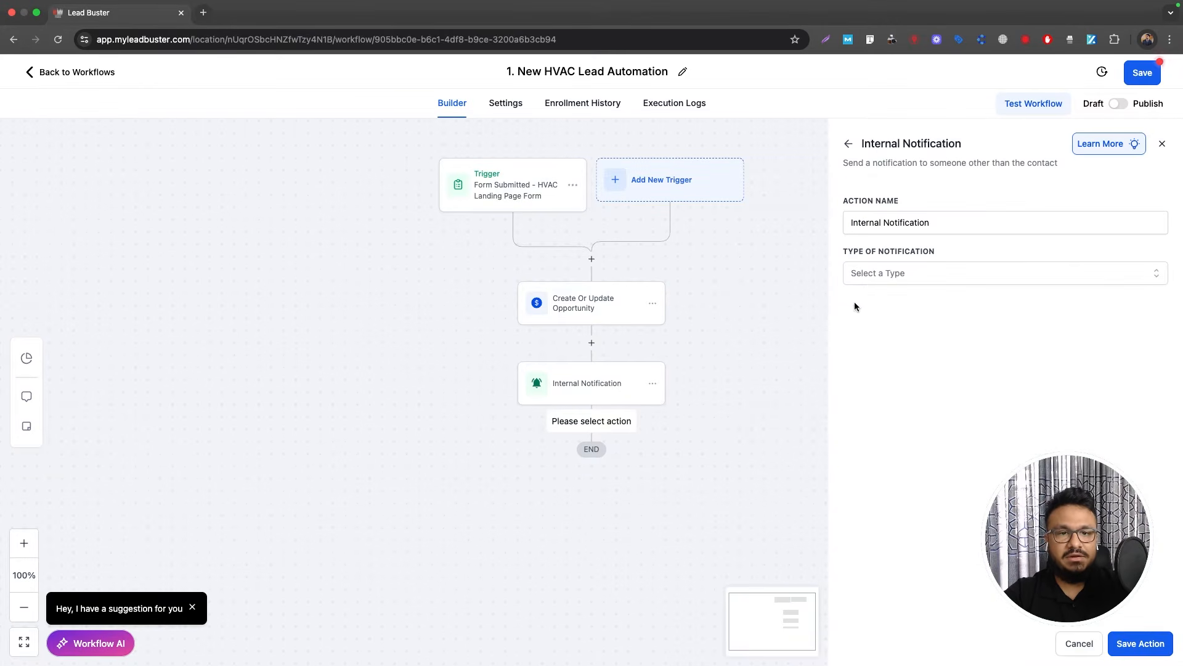
{"action": "left_click", "coordinate": [868, 280]}
{"action": "left_click", "coordinate": [869, 302]}
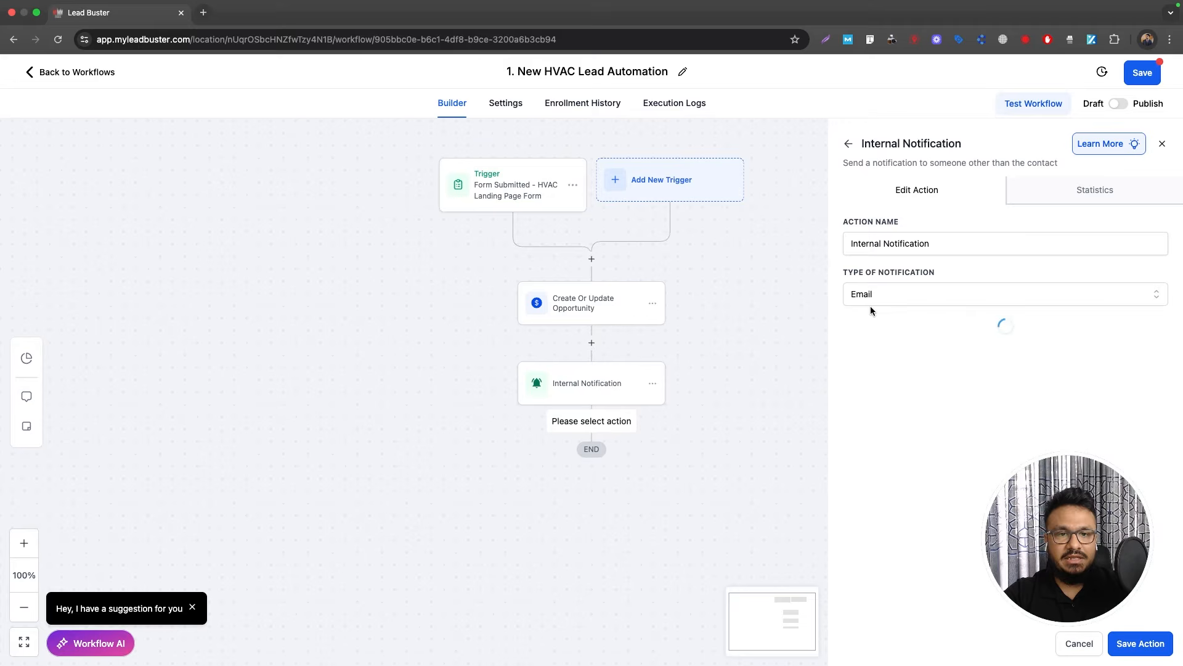
Step: Send it to a custom e-mail address with subject 'A new lead has been generated'
{"action": "left_click", "coordinate": [917, 350]}
{"action": "scroll", "coordinate": [917, 350], "scroll_direction": "down", "scroll_amount": 3}
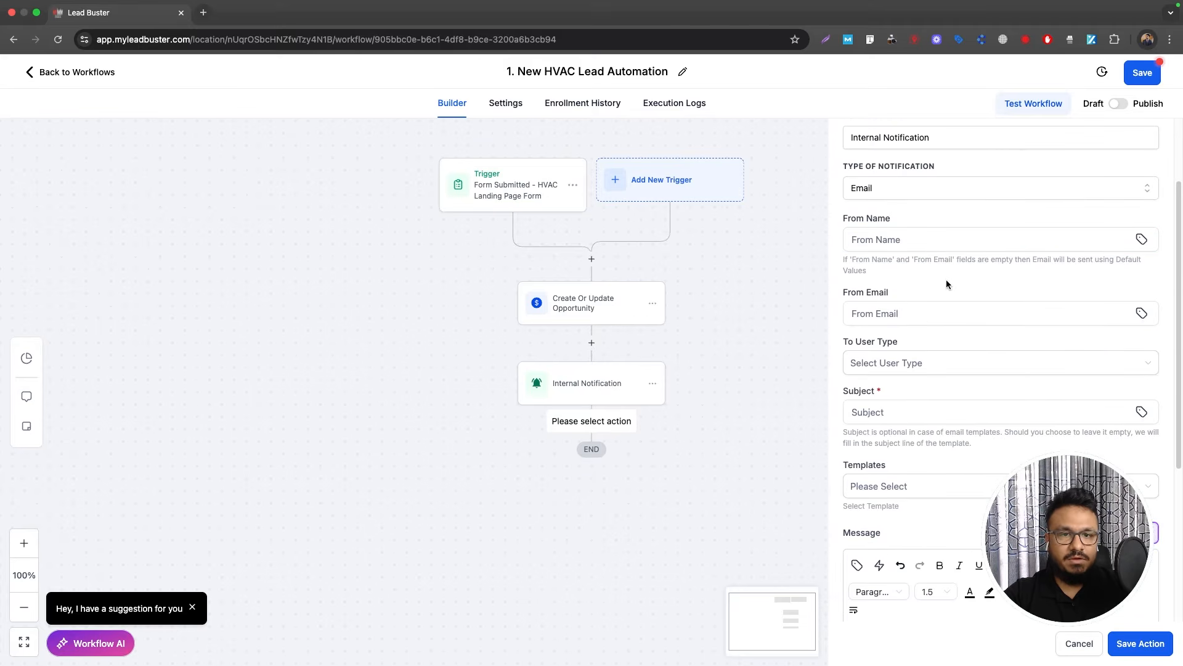
{"action": "left_click", "coordinate": [917, 362]}
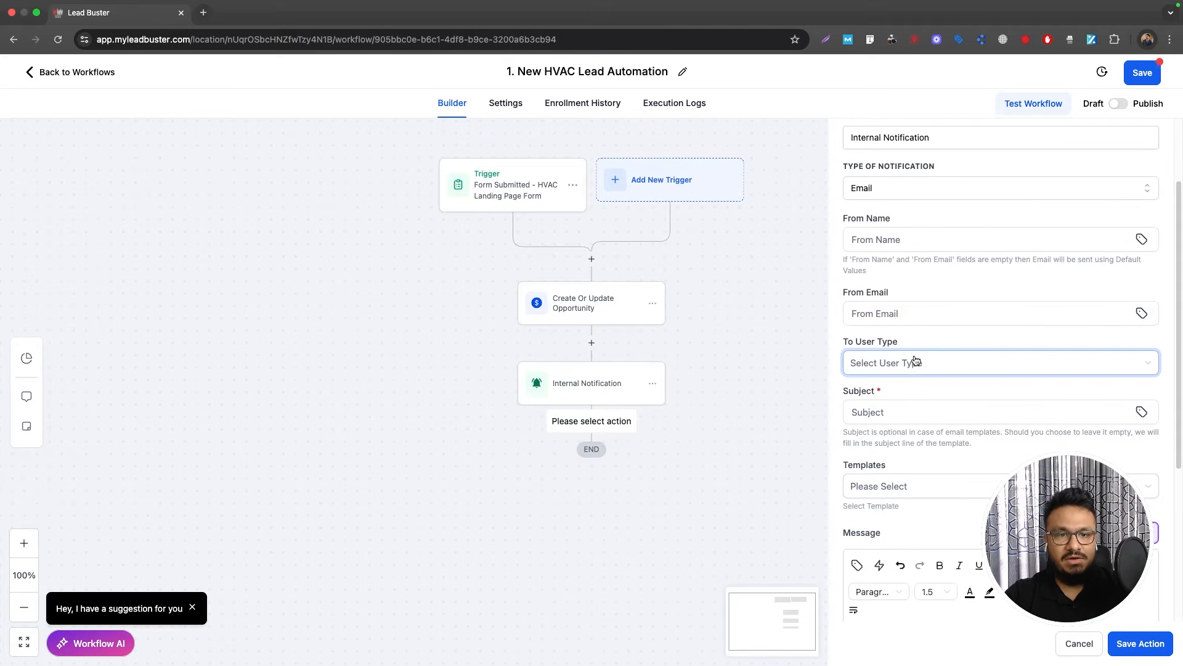
{"action": "left_click", "coordinate": [917, 362]}
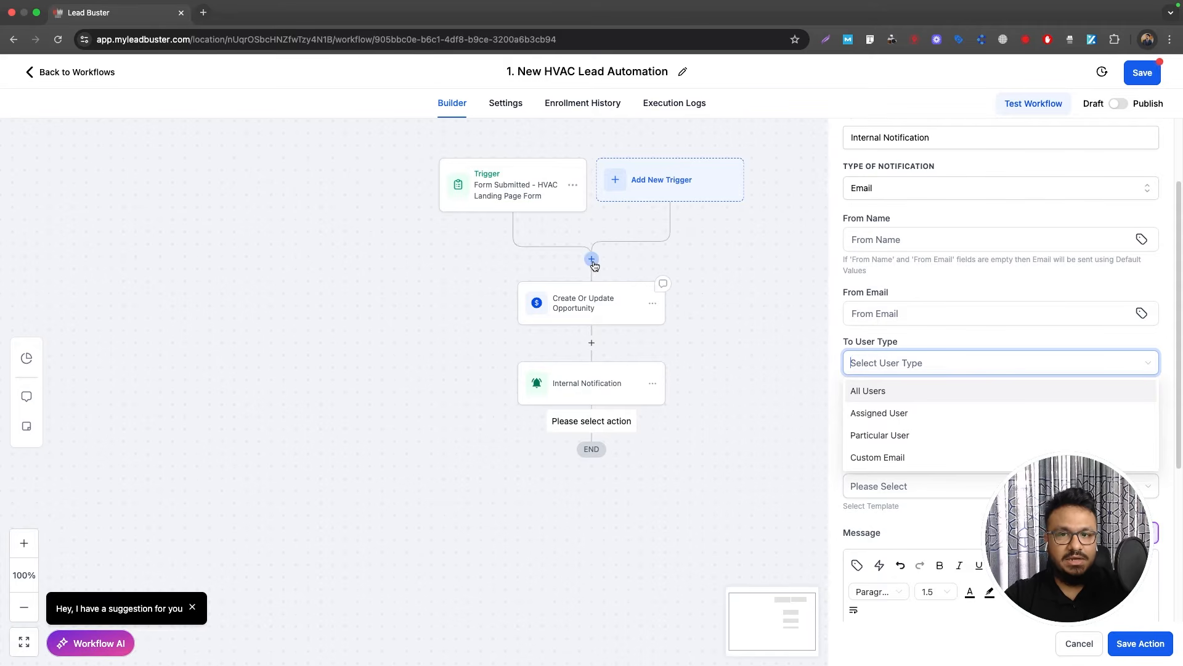
{"action": "left_click", "coordinate": [880, 458]}
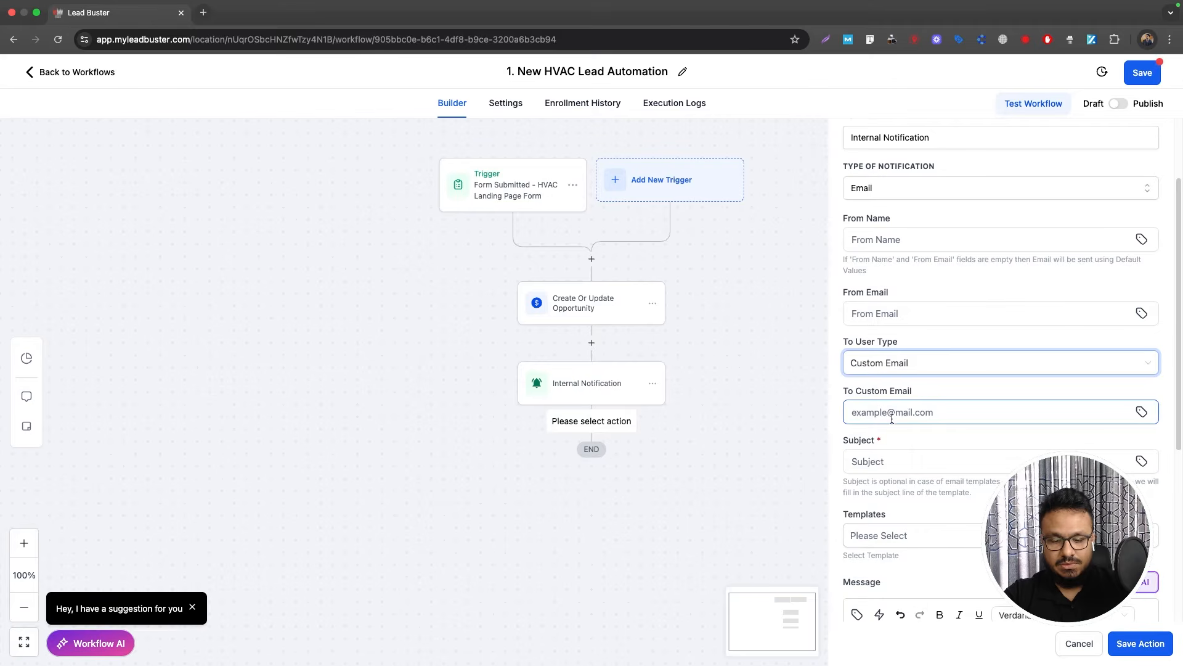
{"action": "left_click", "coordinate": [892, 419]}
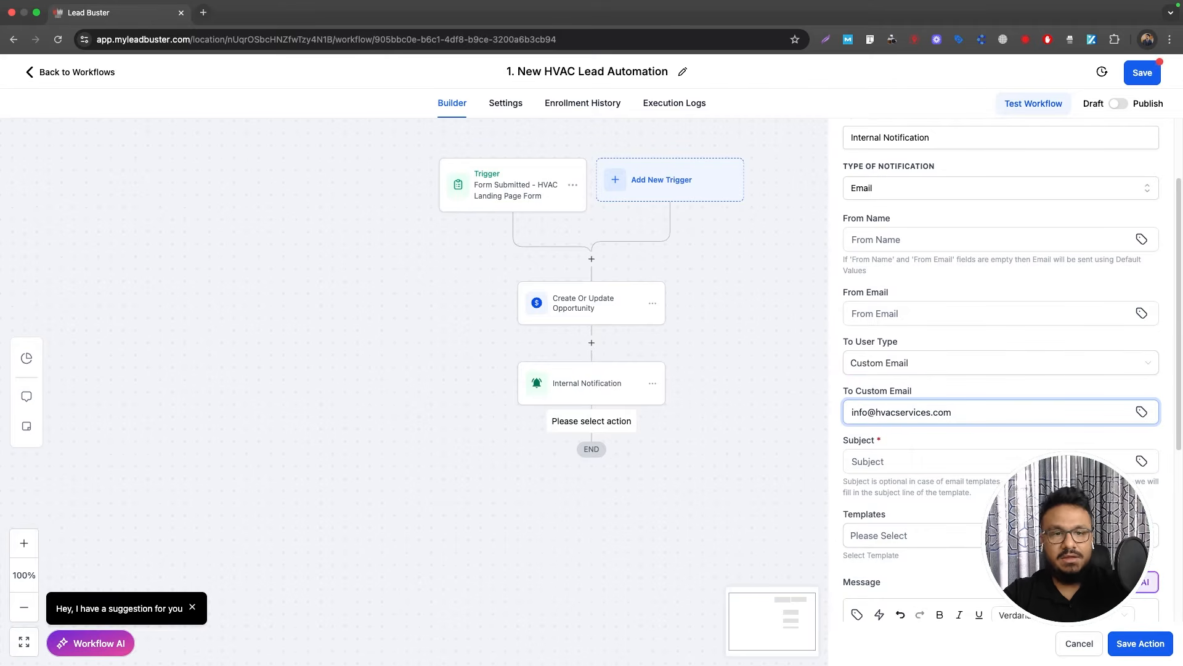
{"action": "left_click", "coordinate": [896, 461]}
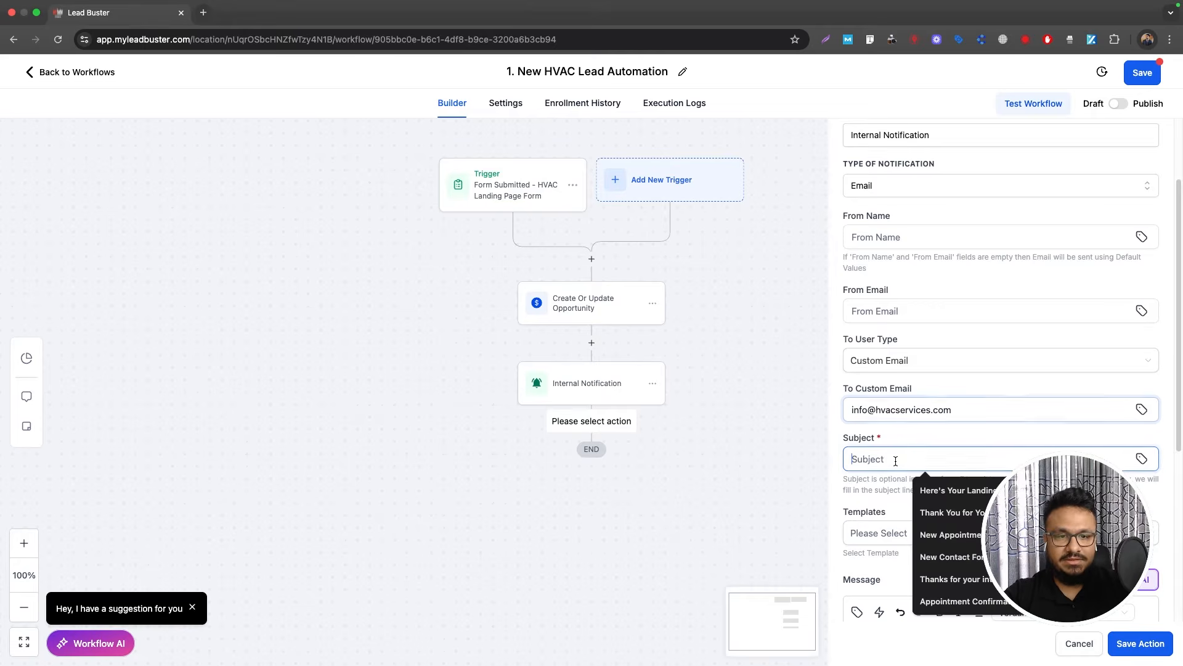
{"action": "type", "text": "A new lead has"}
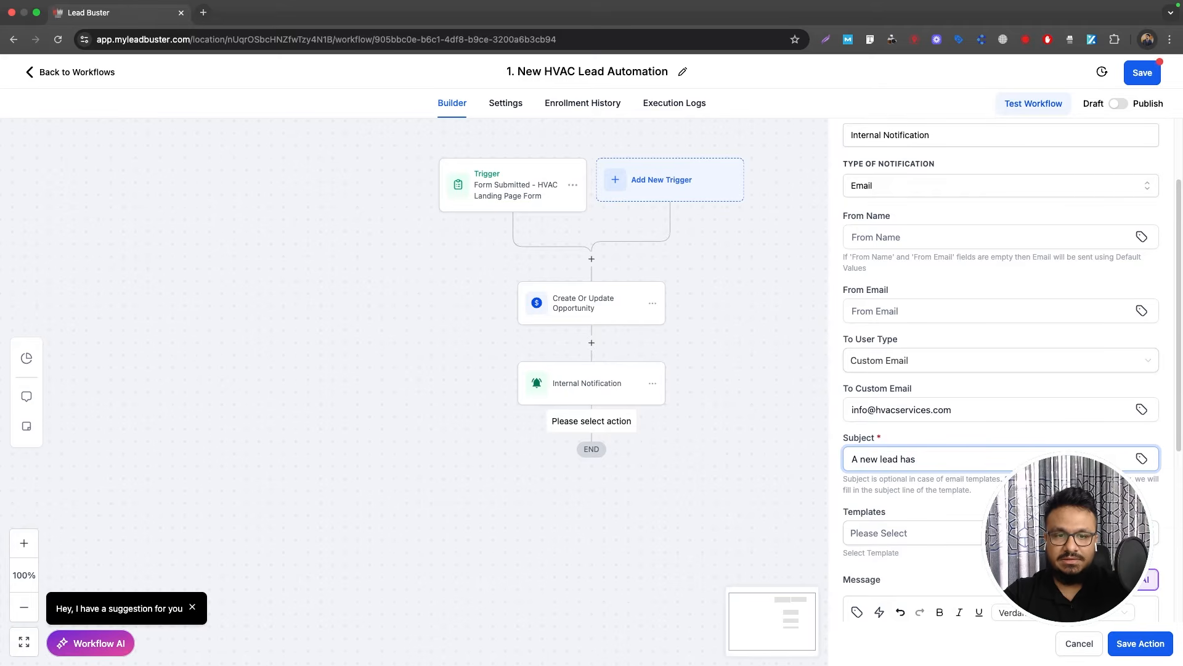
{"action": "type", "text": " been generated"}
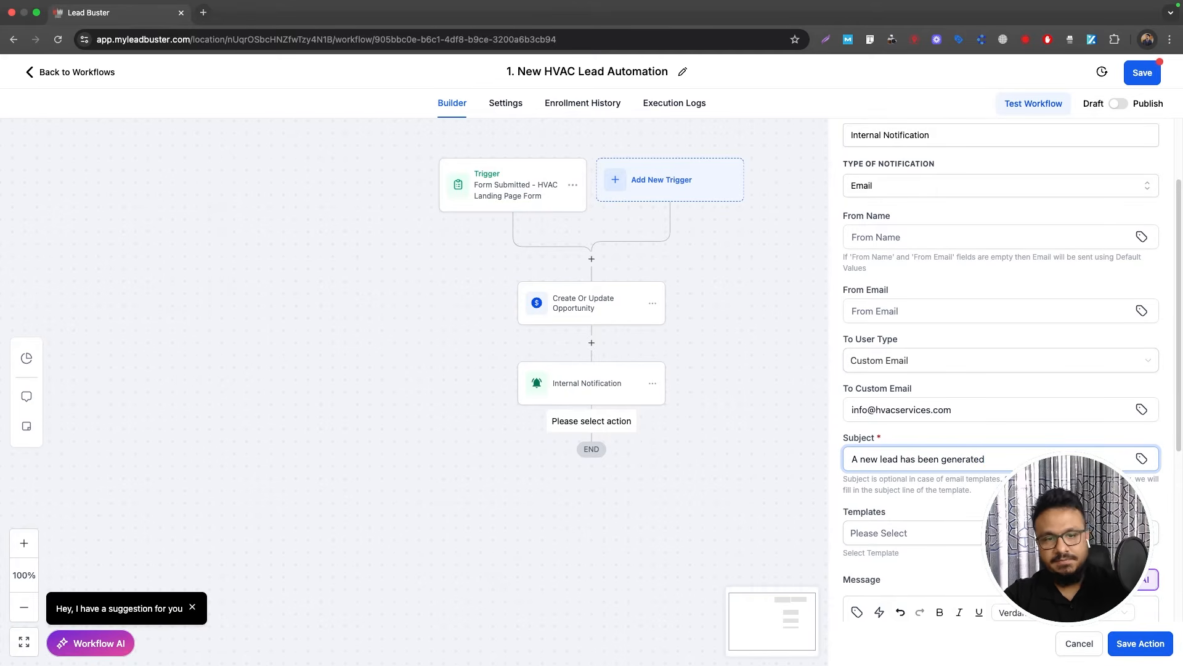
Step: Write the body announcing a new inquiry, with Name, Email and Phone labels
{"action": "scroll", "coordinate": [980, 457], "scroll_direction": "down", "scroll_amount": 4}
{"action": "left_click", "coordinate": [879, 502]}
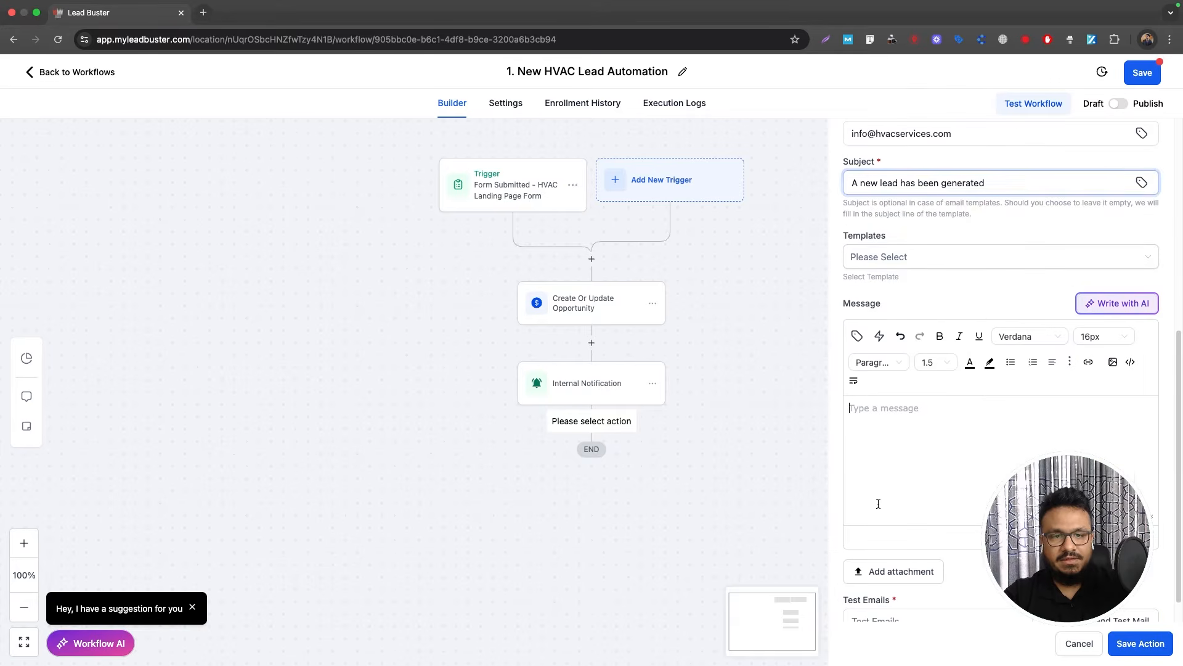
{"action": "type", "text": "Hi"}
{"action": "key", "text": "Return"}
{"action": "type", "text": "A new "}
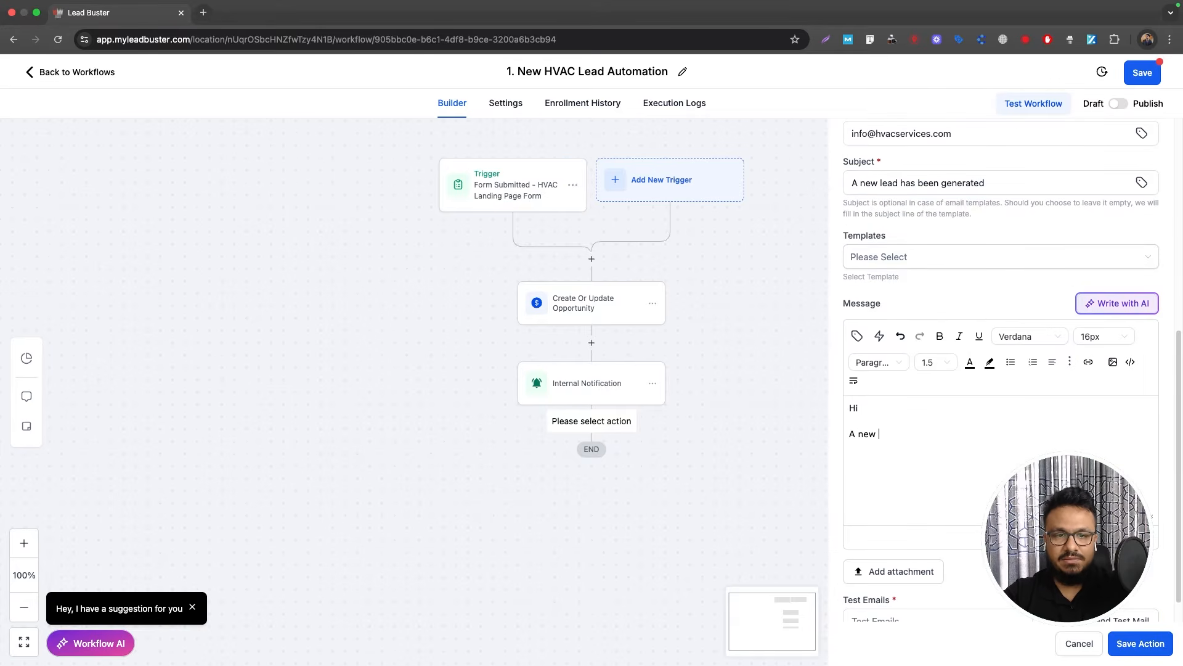
{"action": "type", "text": "lead ha"}
{"action": "key", "text": "BackSpace"}
{"action": "type", "text": "has pu"}
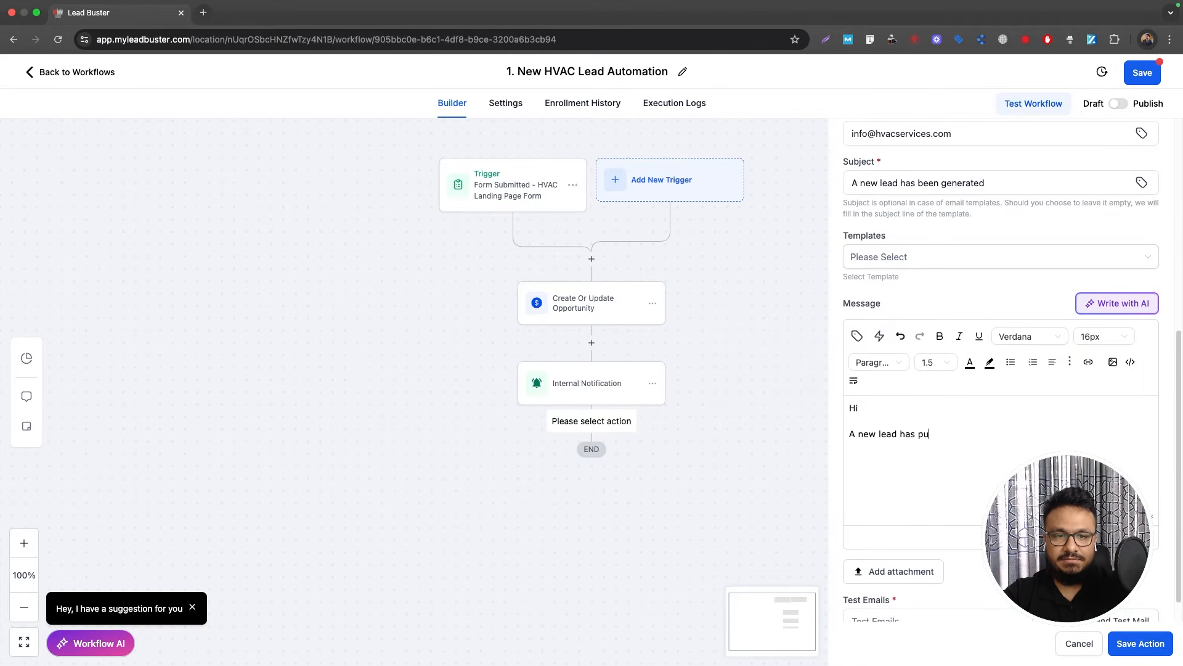
{"action": "type", "text": "t an inquiyr"}
{"action": "type", "text": "Name:"}
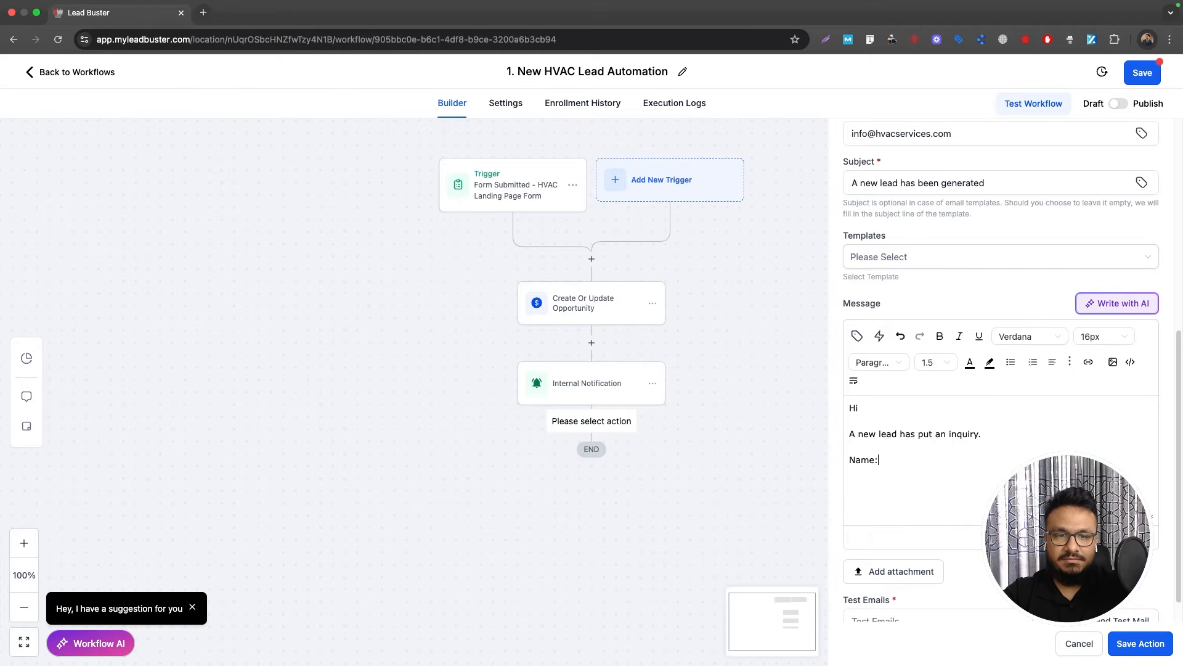
{"action": "type", "text": "Emai"}
{"action": "type", "text": "hone:"}
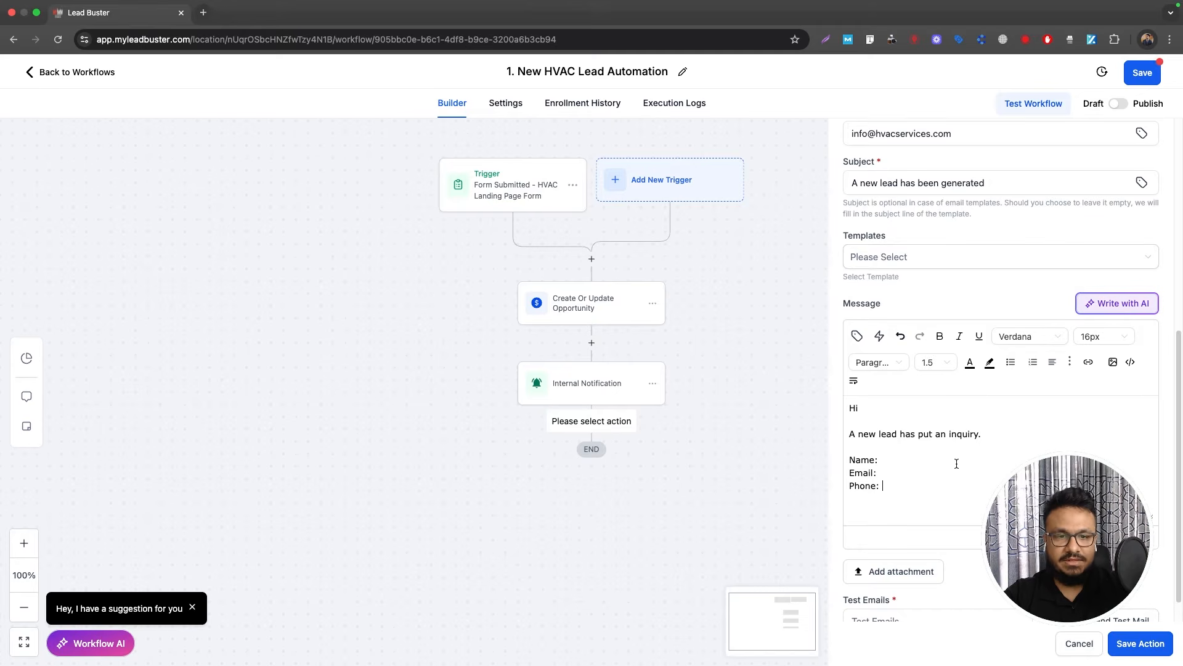
Step: Insert the contact's full name, email and phone tags after their labels
{"action": "left_click", "coordinate": [856, 336]}
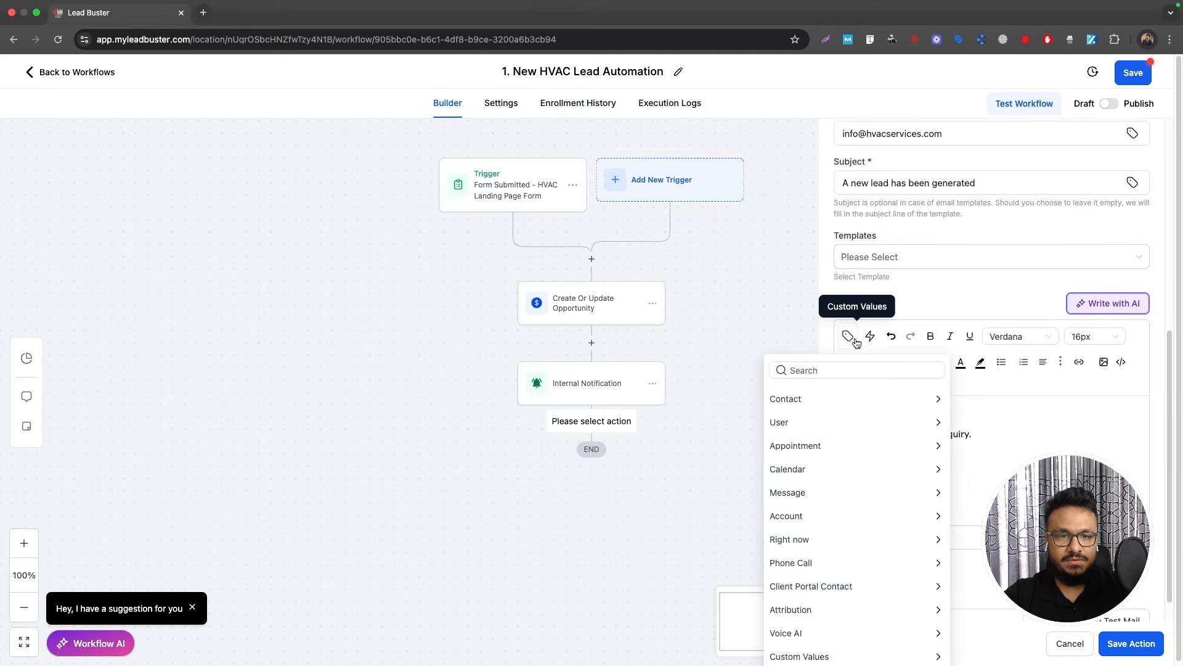
{"action": "left_click", "coordinate": [834, 399]}
{"action": "left_click", "coordinate": [788, 421]}
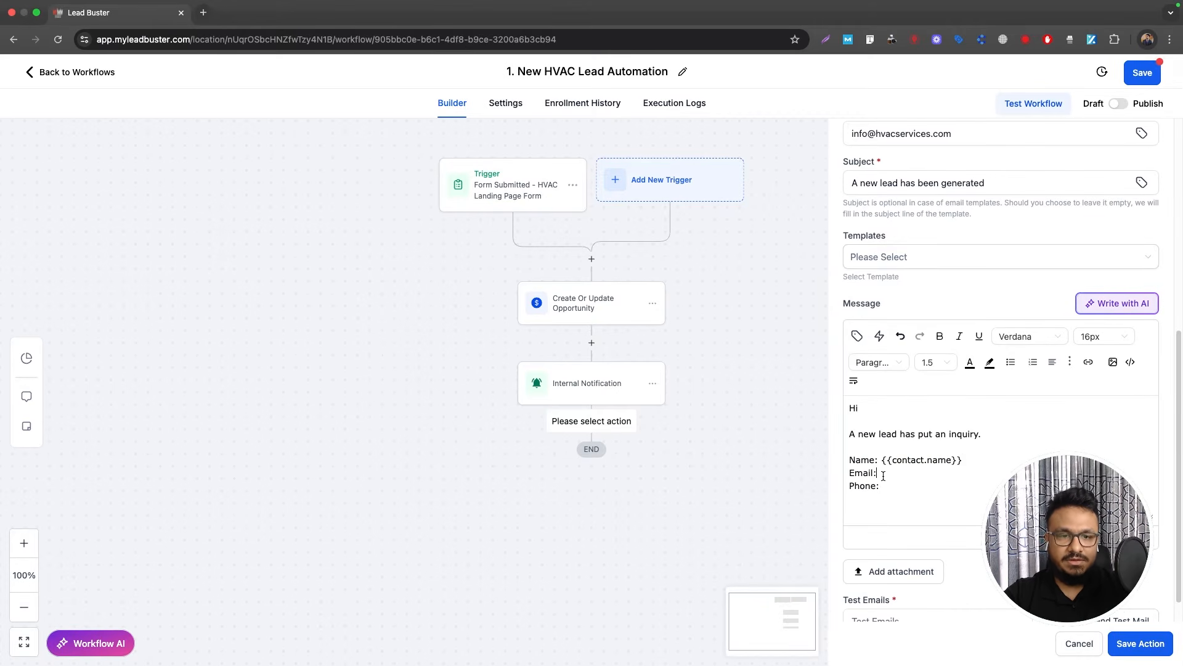
{"action": "left_click", "coordinate": [857, 336]}
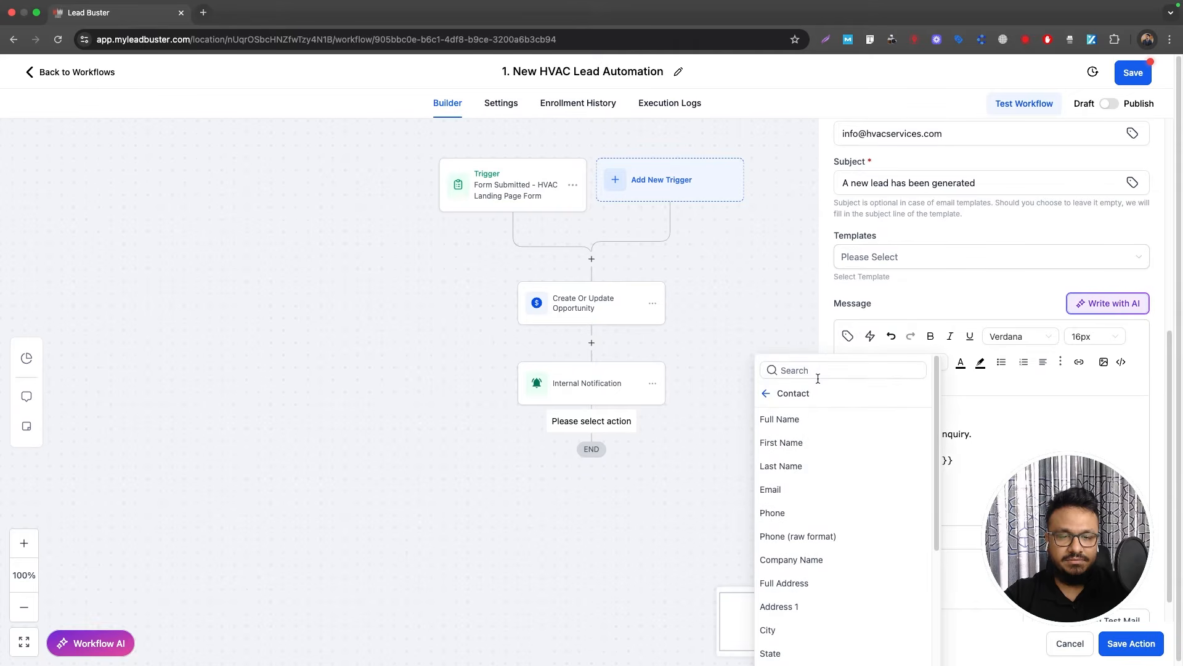
{"action": "left_click", "coordinate": [790, 489]}
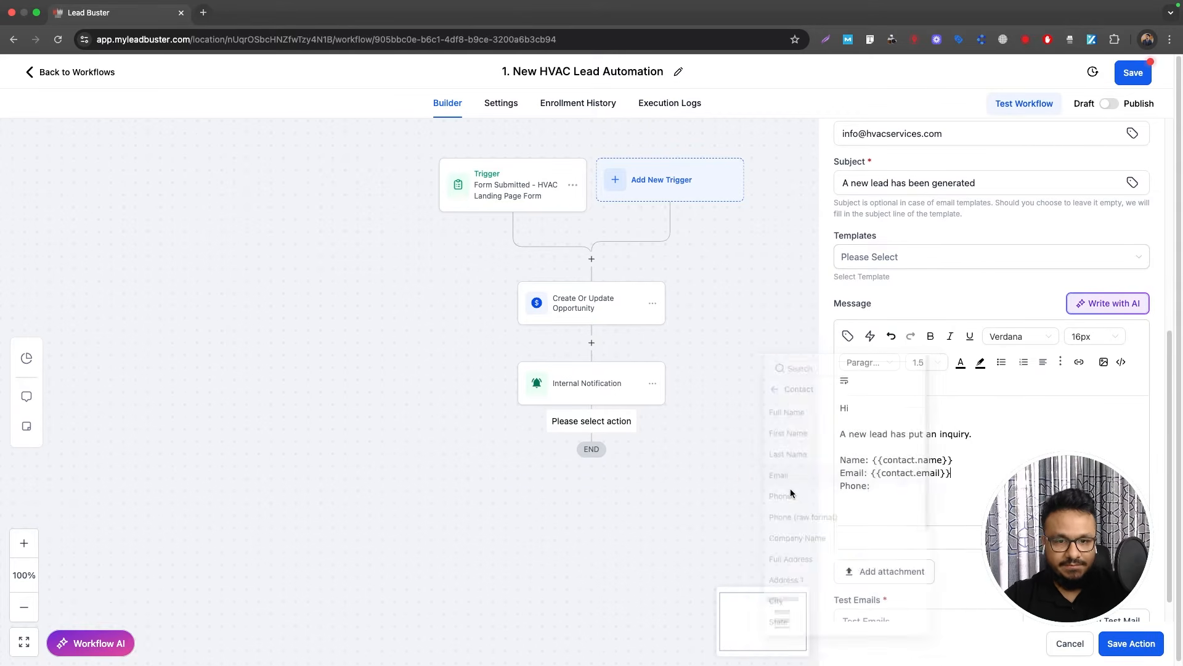
{"action": "left_click", "coordinate": [891, 486]}
{"action": "left_click", "coordinate": [857, 336]}
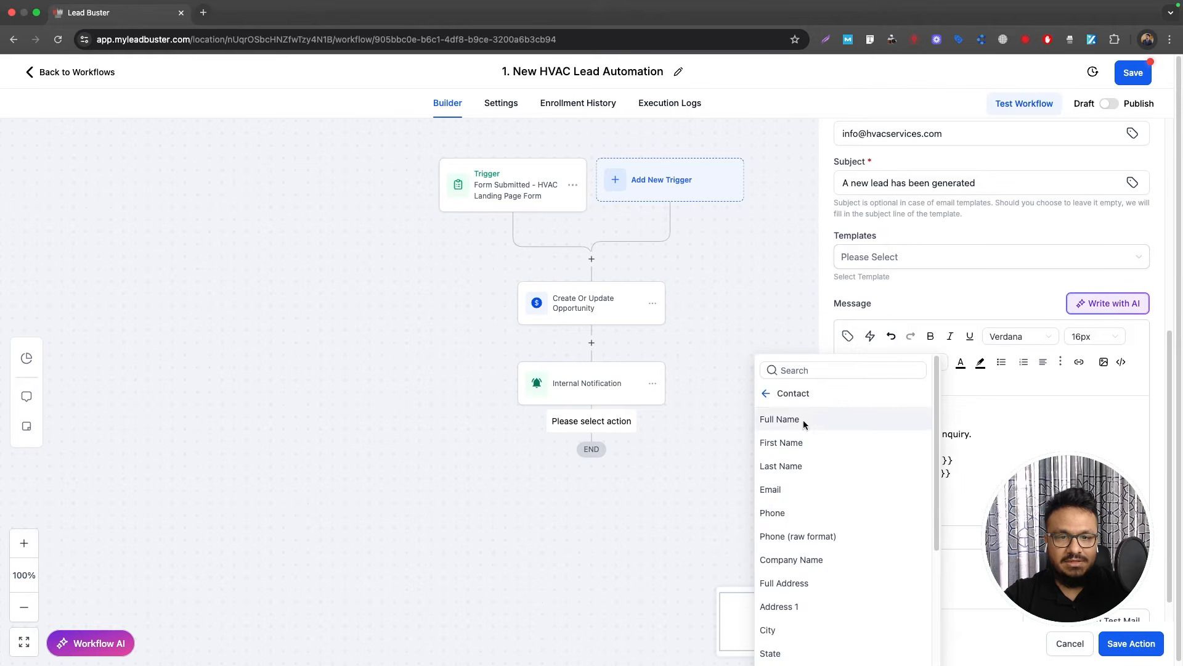
{"action": "left_click", "coordinate": [774, 510]}
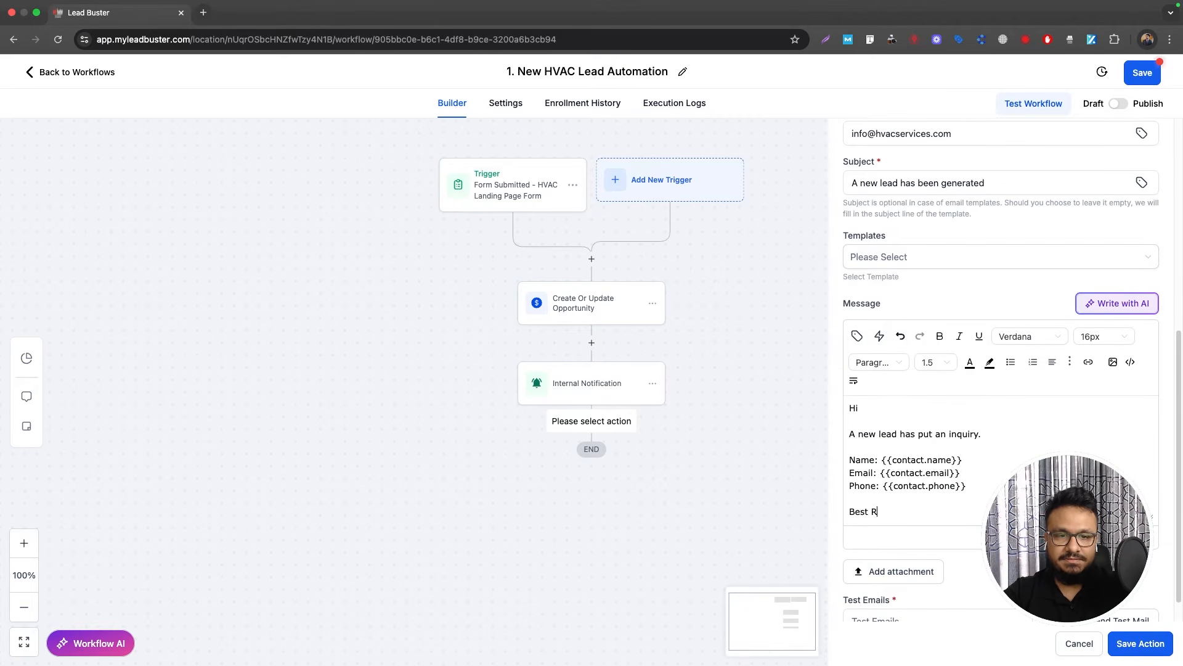
Step: Sign off with 'Best Regards' and 'CRM', then save the email step
{"action": "type", "text": "ards"}
{"action": "key", "text": "Return"}
{"action": "type", "text": "C"}
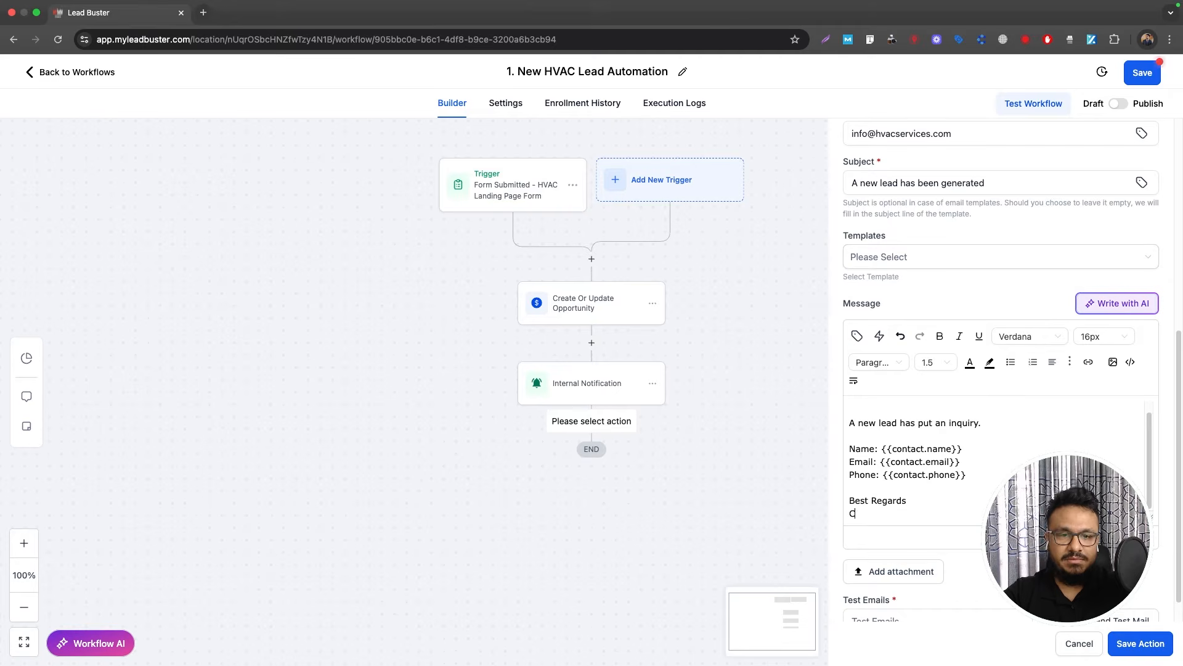
{"action": "type", "text": "RM"}
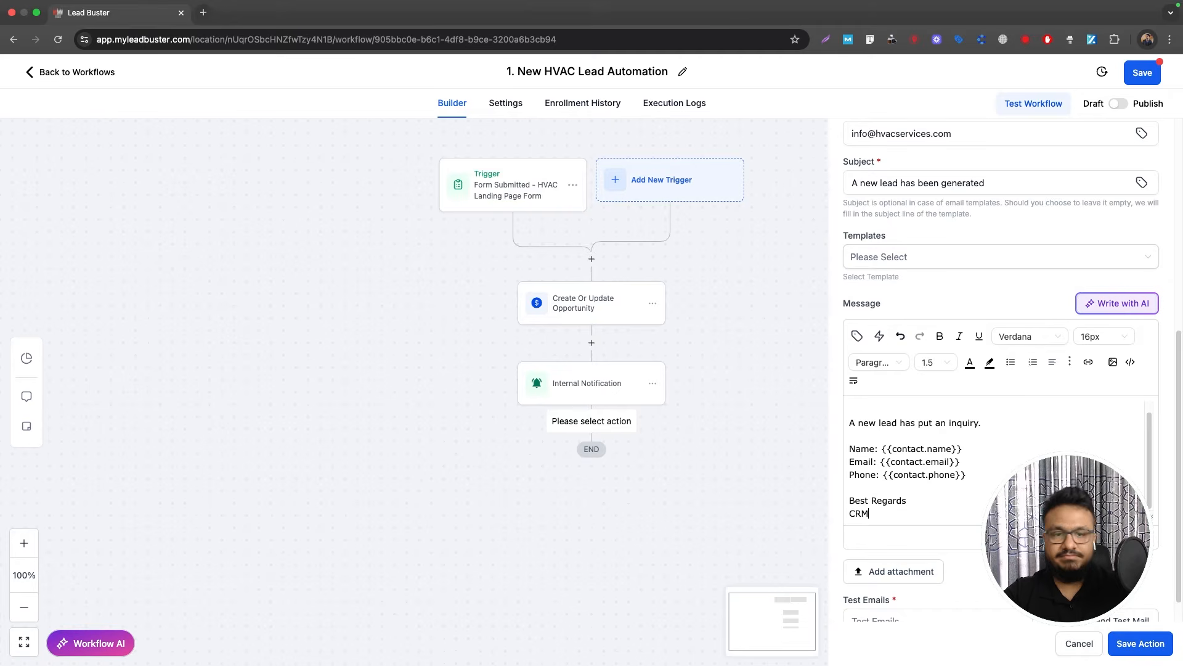
{"action": "left_click", "coordinate": [1139, 643]}
{"action": "scroll", "coordinate": [578, 431], "scroll_direction": "down", "scroll_amount": 3}
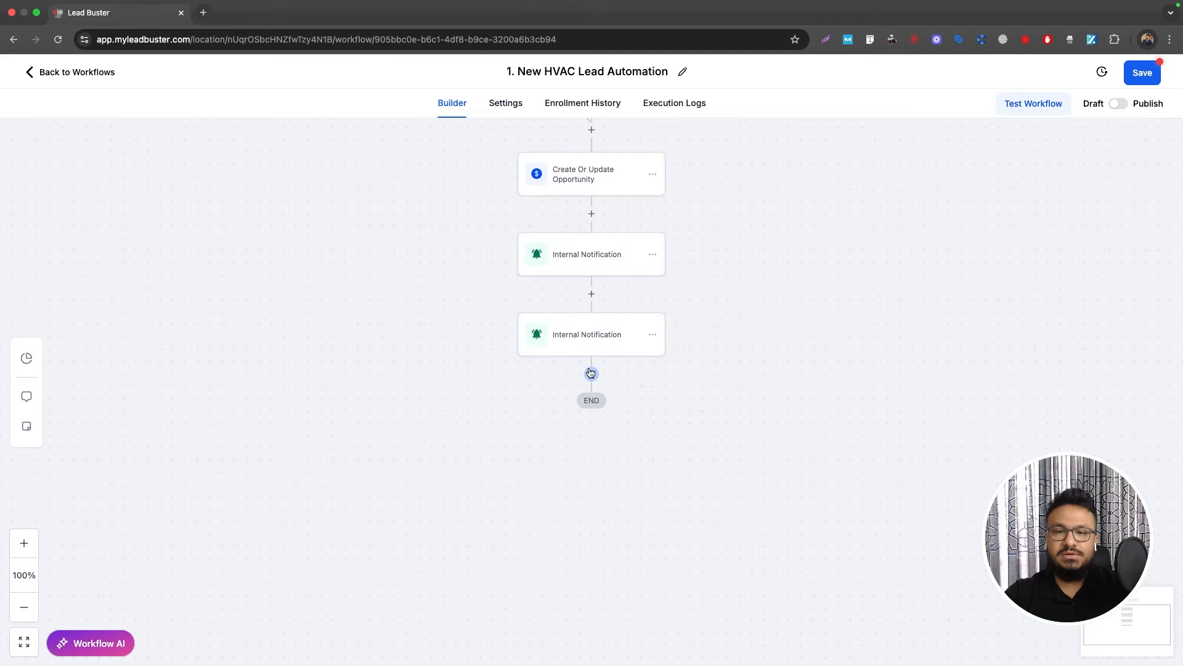
Step: Add an Add Contact Tag step creating and applying the new hvac_landing_page tag below the second notification
{"action": "left_click", "coordinate": [590, 373]}
{"action": "type", "text": "tag"}
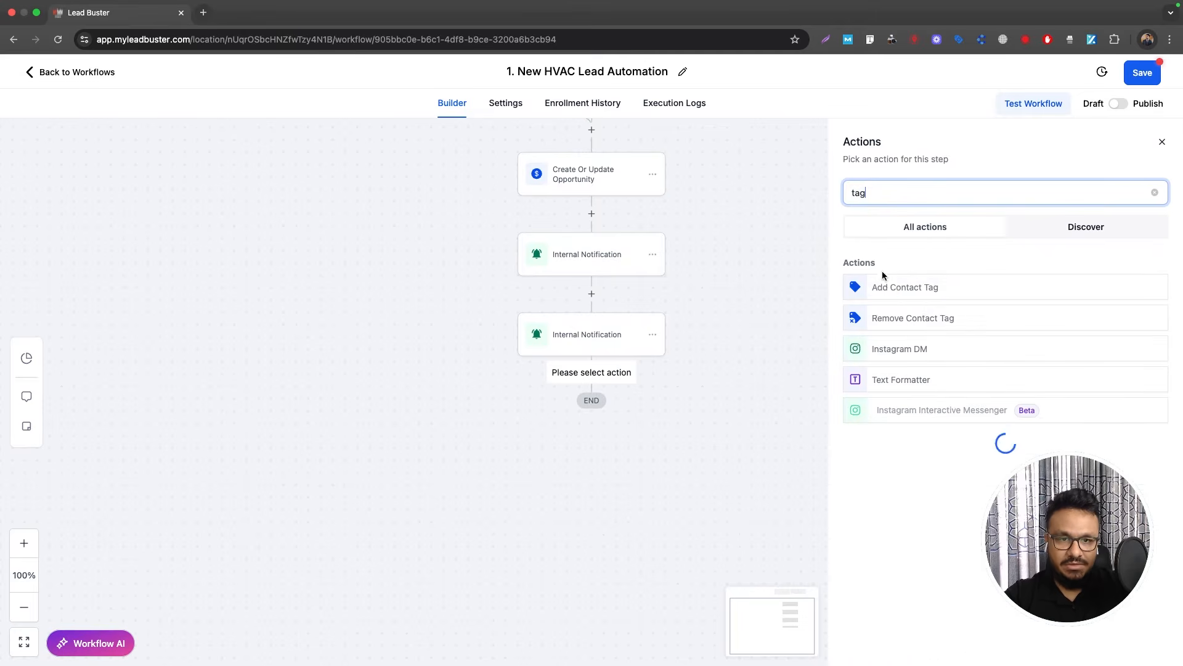
{"action": "left_click", "coordinate": [888, 296]}
{"action": "left_click", "coordinate": [890, 278]}
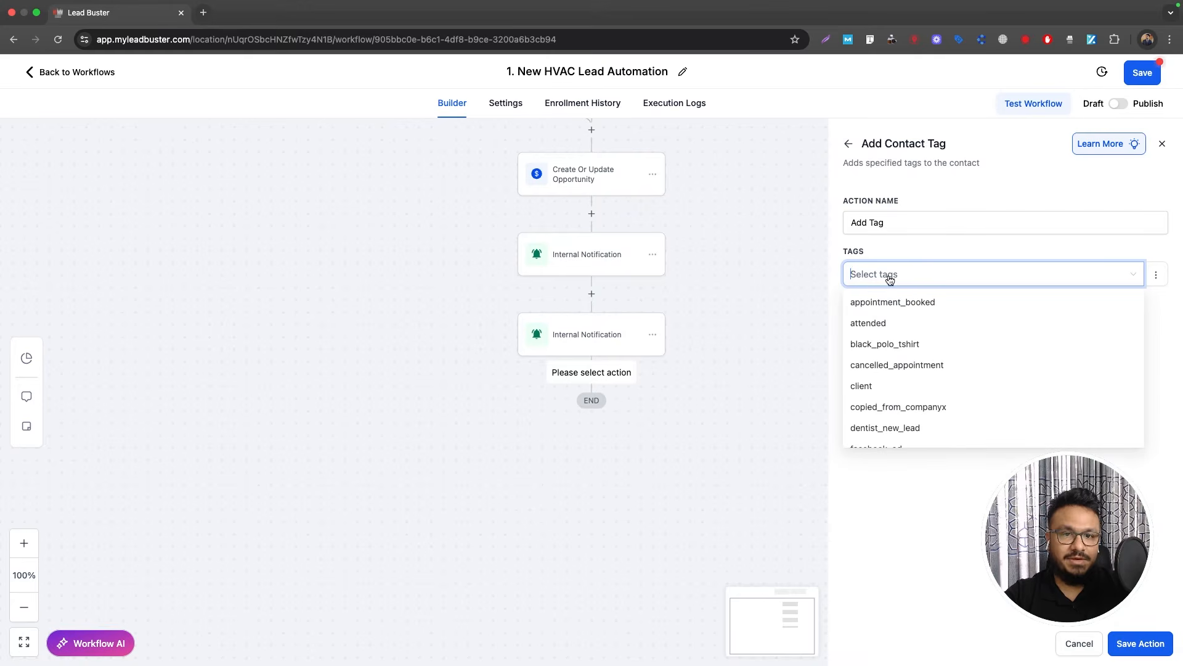
{"action": "type", "text": "hvac_landing_page"}
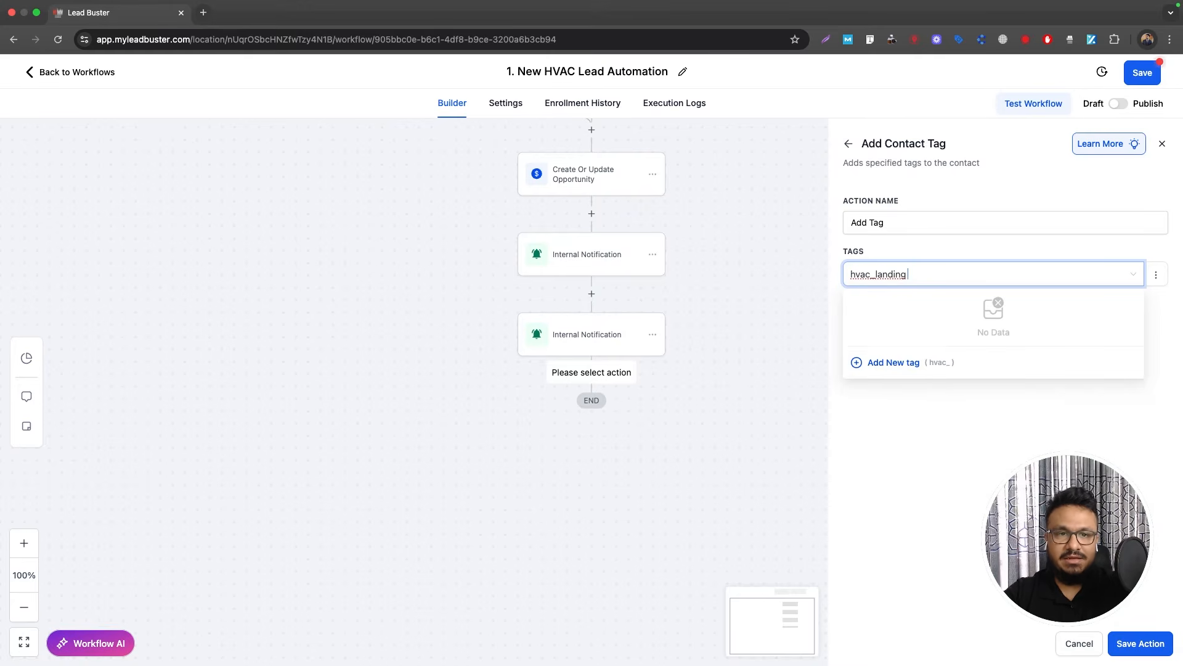
{"action": "left_click", "coordinate": [882, 360]}
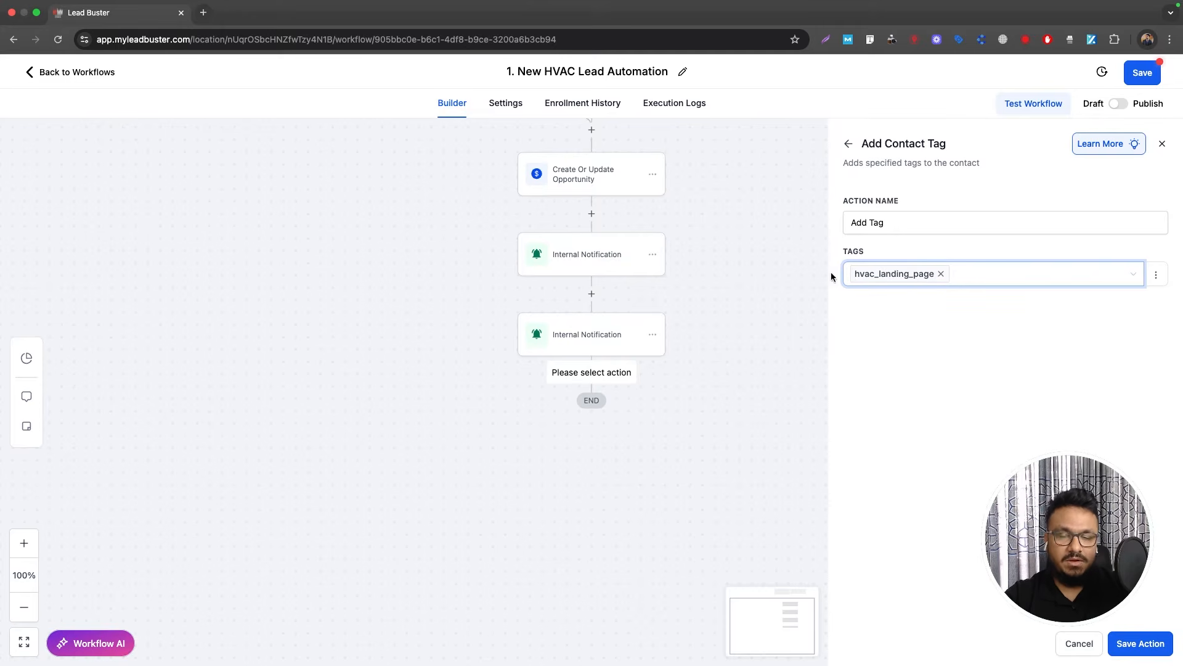
{"action": "left_click", "coordinate": [1129, 644]}
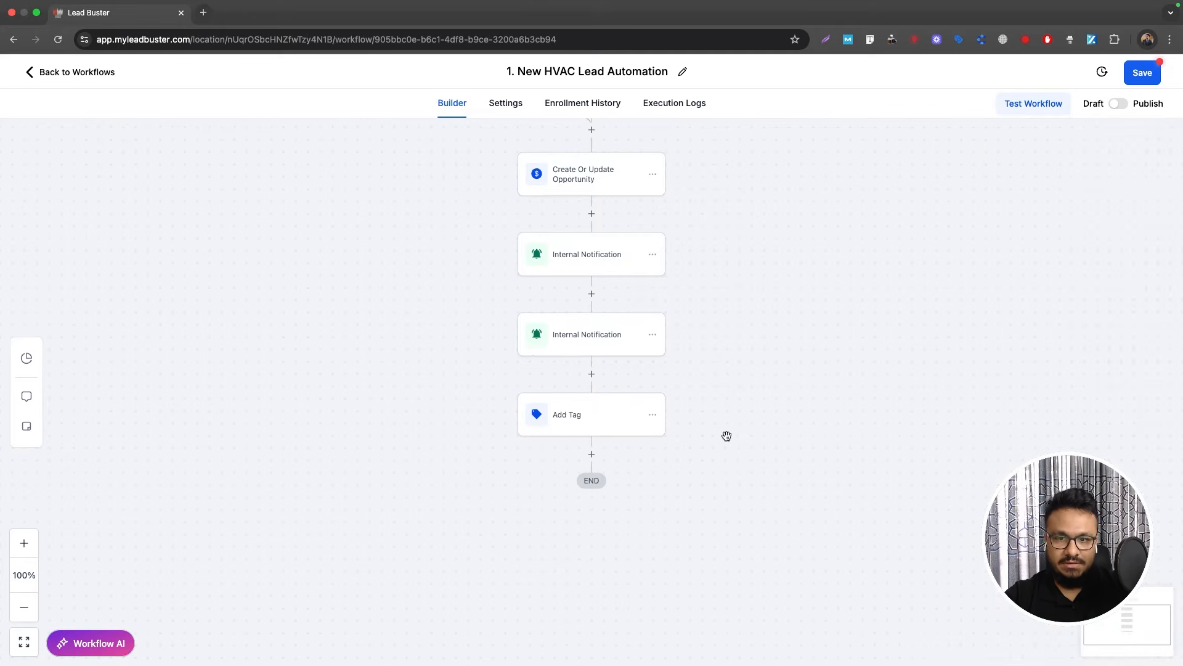
Step: Add a Send SMS step after the Add Tag step
{"action": "left_click", "coordinate": [592, 455]}
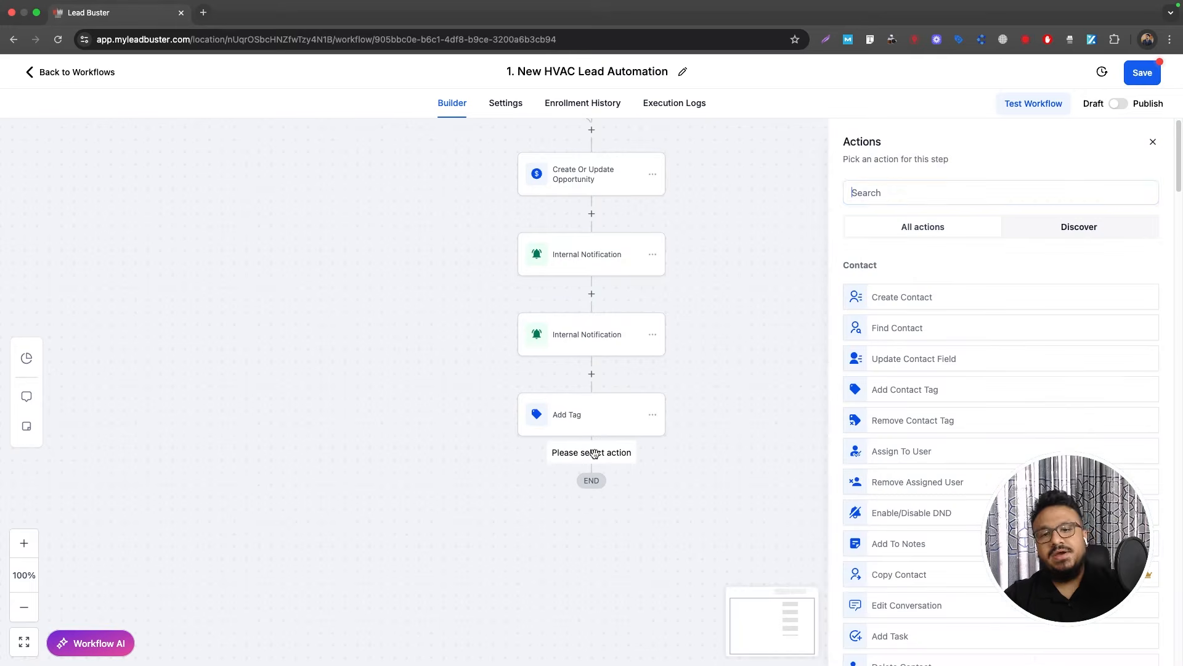
{"action": "type", "text": "email"}
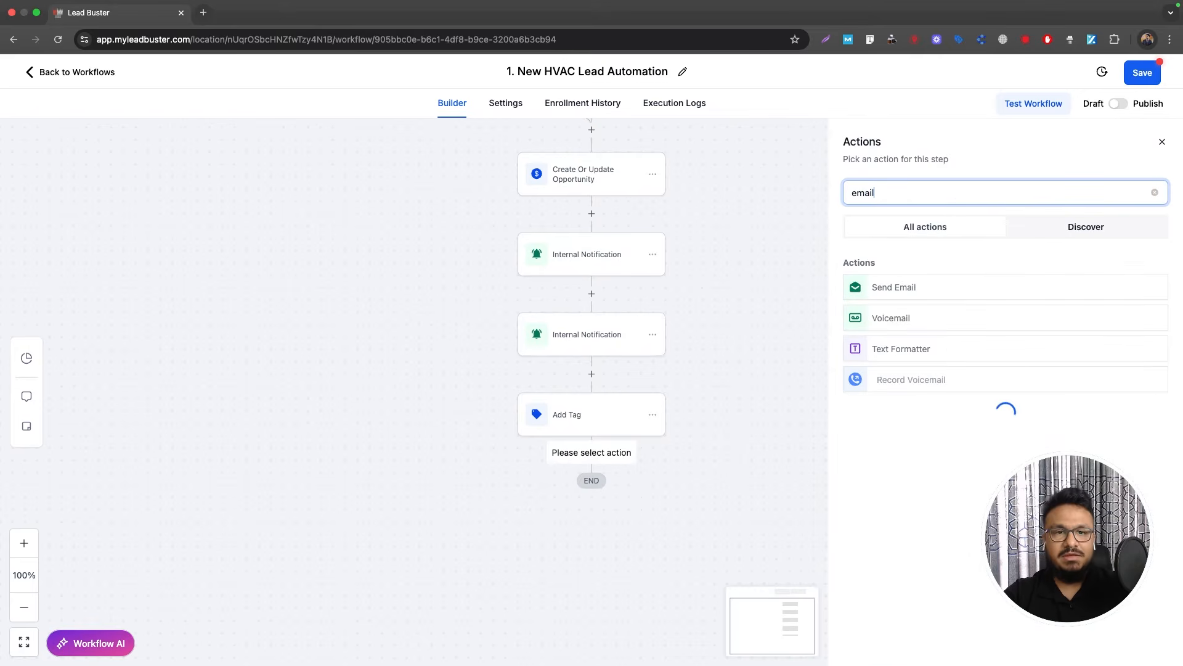
{"action": "key", "text": "super+a"}
{"action": "type", "text": "sms"}
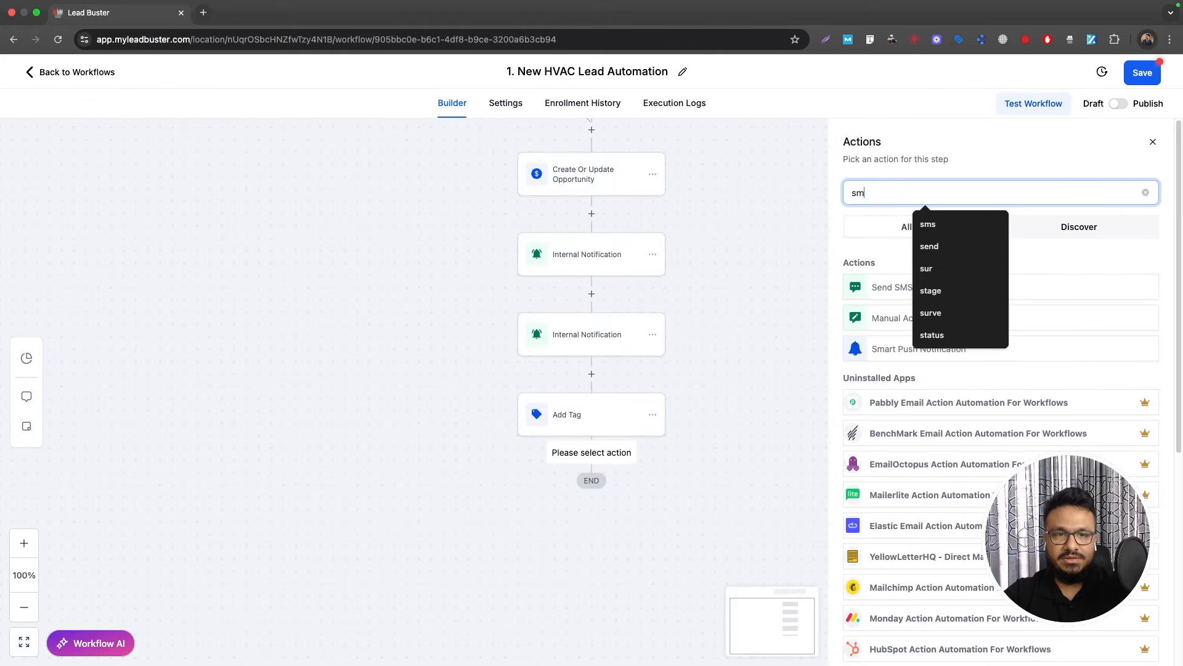
{"action": "left_click", "coordinate": [868, 295]}
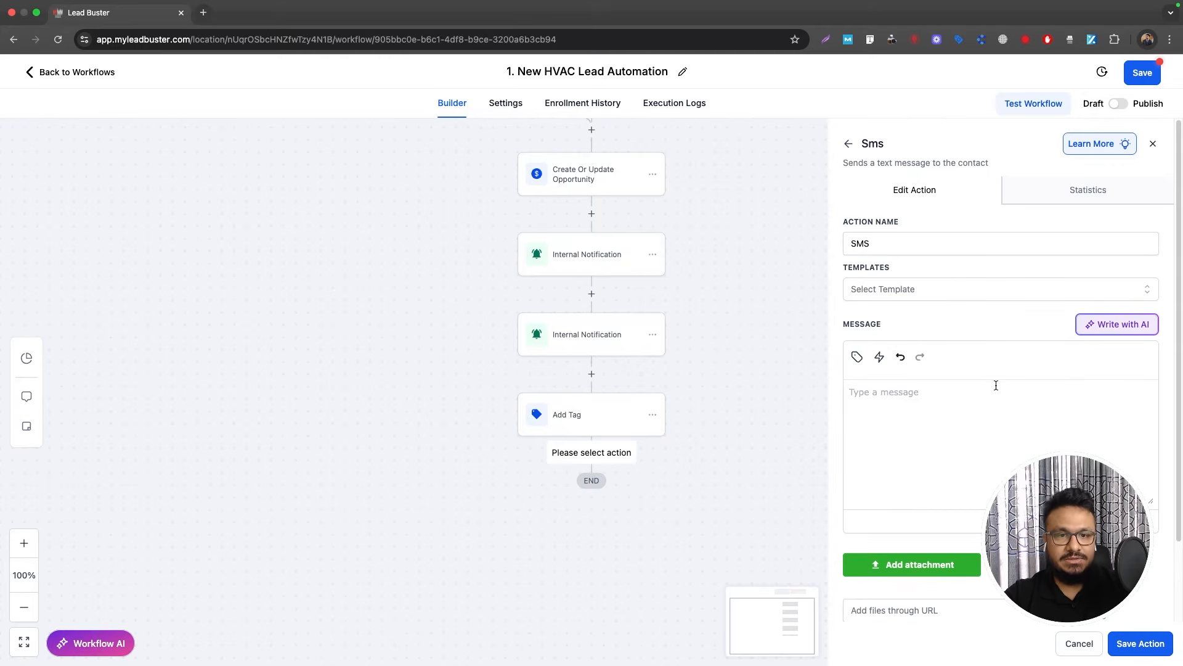
Step: Paste the prepared SMS text and replace [First Name] with the contact's First Name field
{"action": "left_click", "coordinate": [996, 385]}
{"action": "key", "text": "super+Tab"}
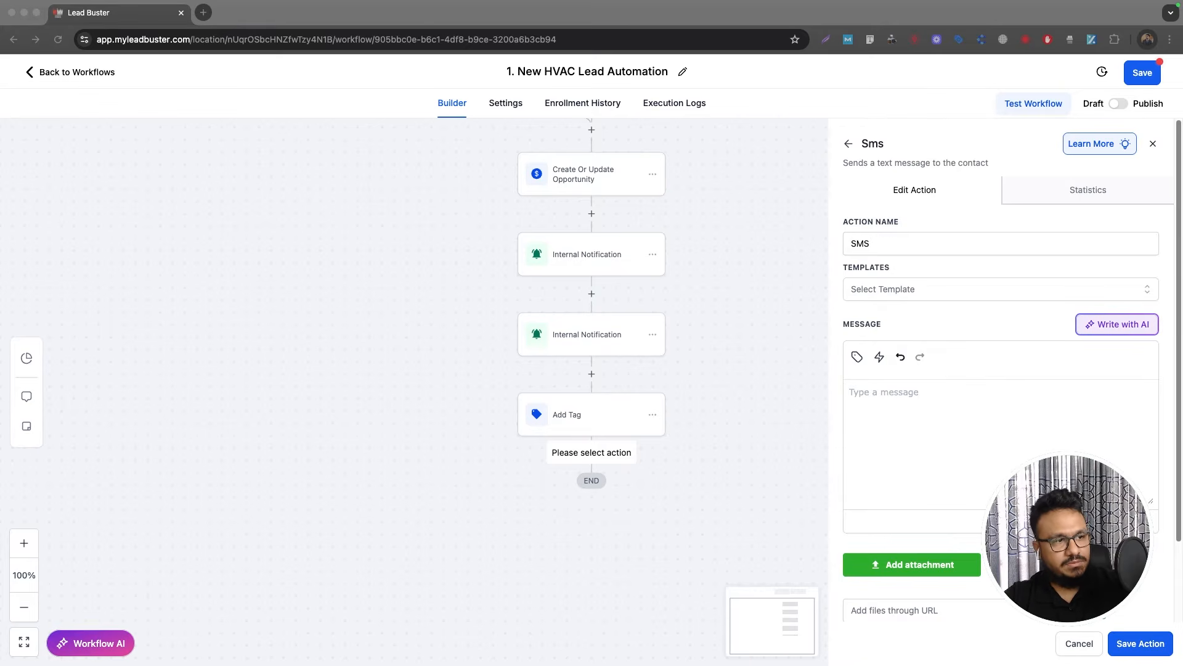
{"action": "key", "text": "super+Tab"}
{"action": "type", "text": "Hey [First Name], thanks for your inquiry with AGVAC! Ready to book your FREE estimate? Tap here to schedule: [Booking Link]"}
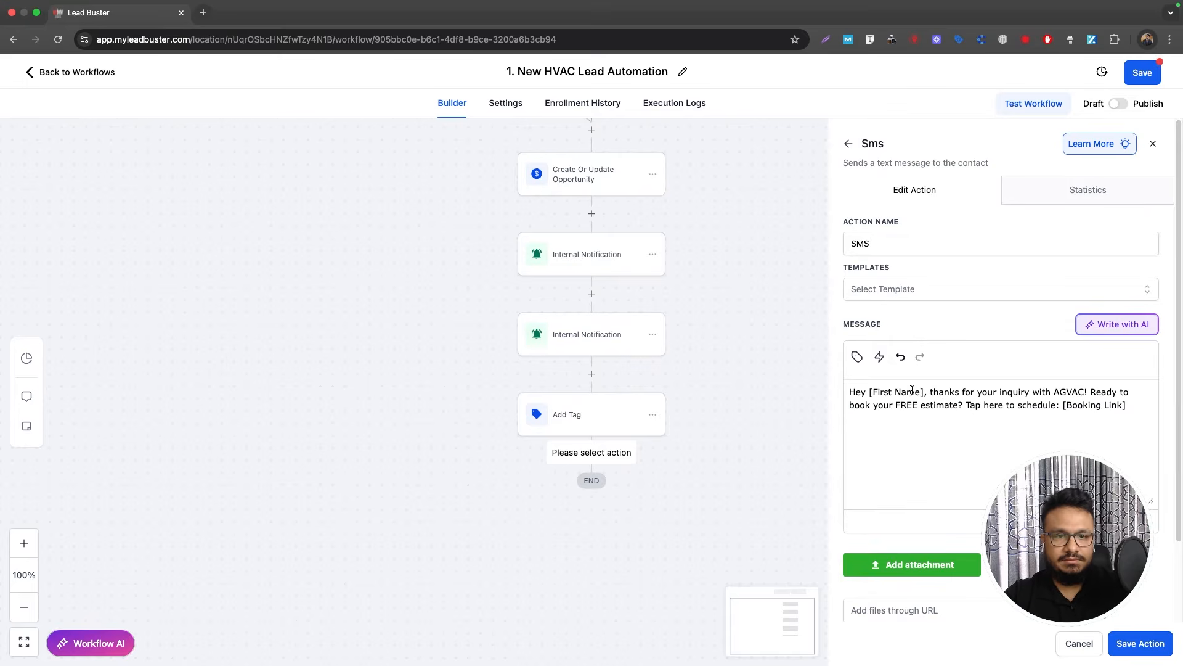
{"action": "left_click_drag", "start_coordinate": [925, 393], "coordinate": [868, 392]}
{"action": "key", "text": "BackSpace"}
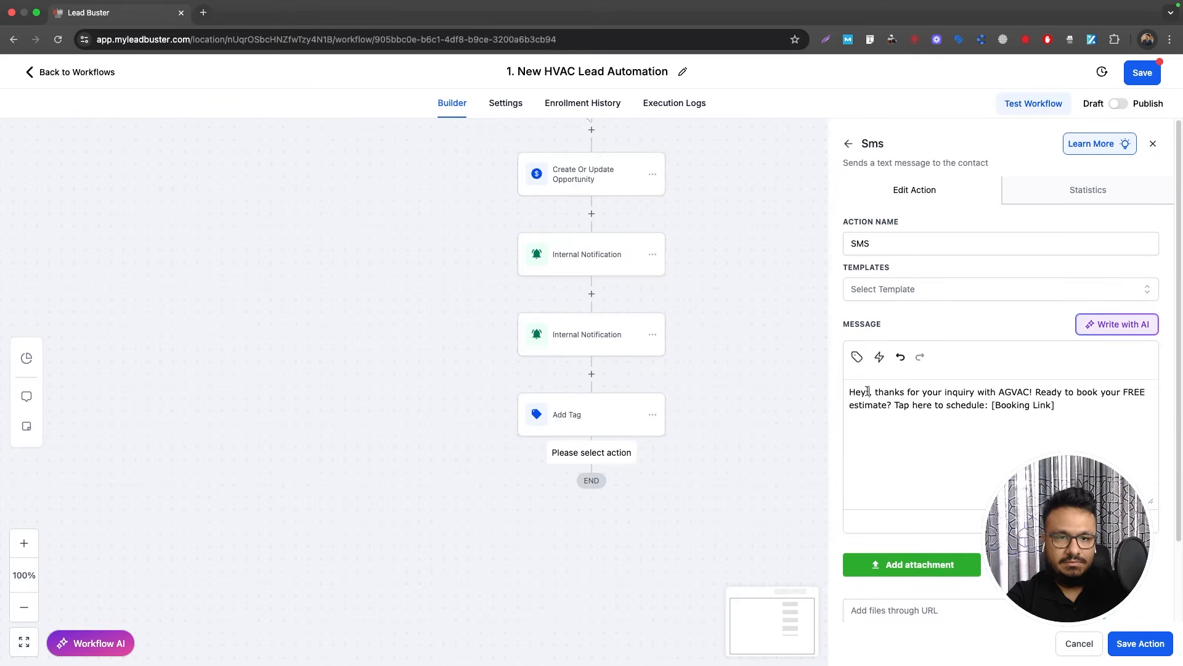
{"action": "left_click", "coordinate": [856, 356]}
{"action": "left_click", "coordinate": [778, 417]}
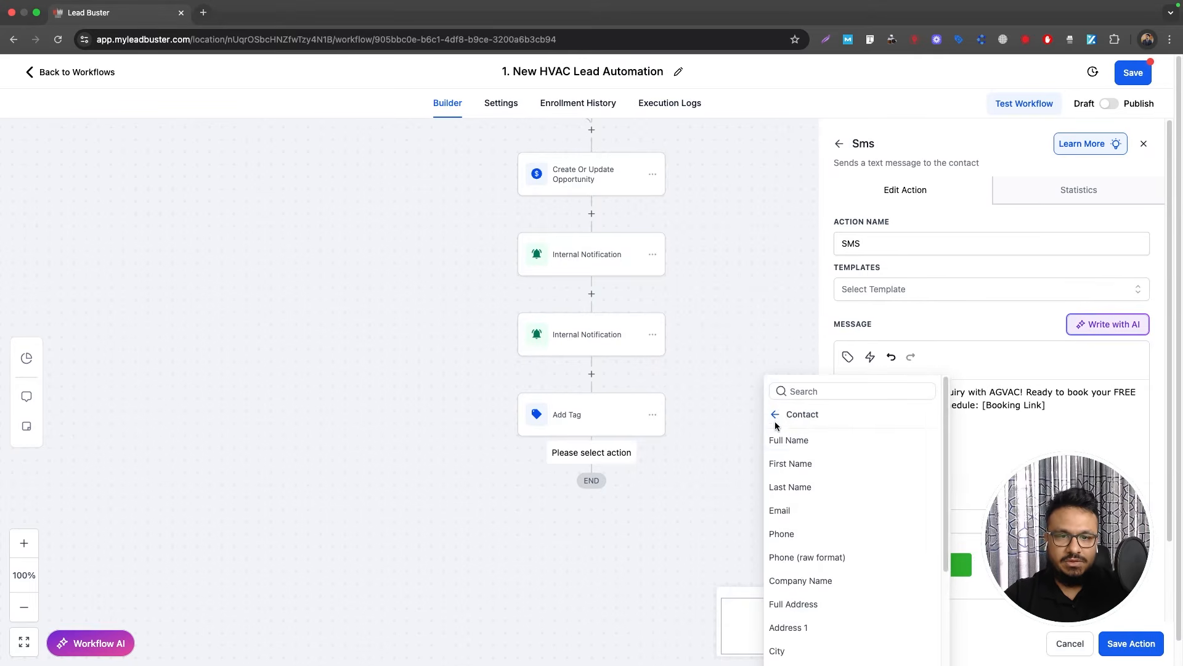
{"action": "left_click", "coordinate": [795, 468]}
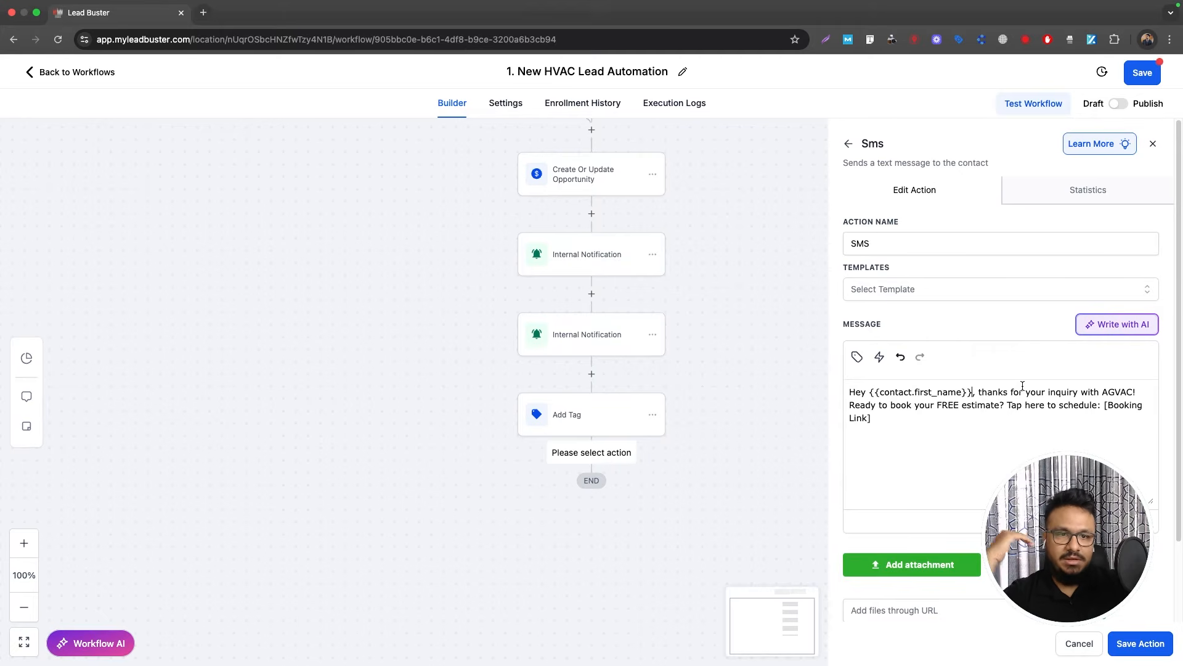
Step: Change AGVAC to Super HVAC and estimate to inspection in the message
{"action": "double_click", "coordinate": [1122, 395]}
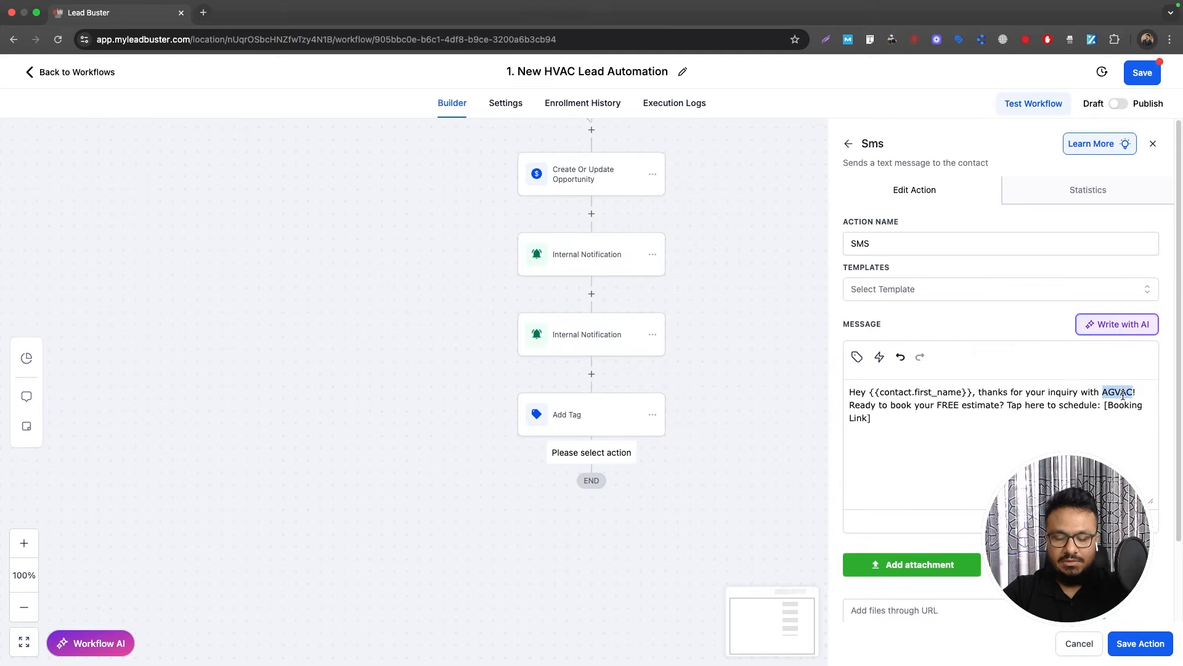
{"action": "type", "text": "Super HVAC"}
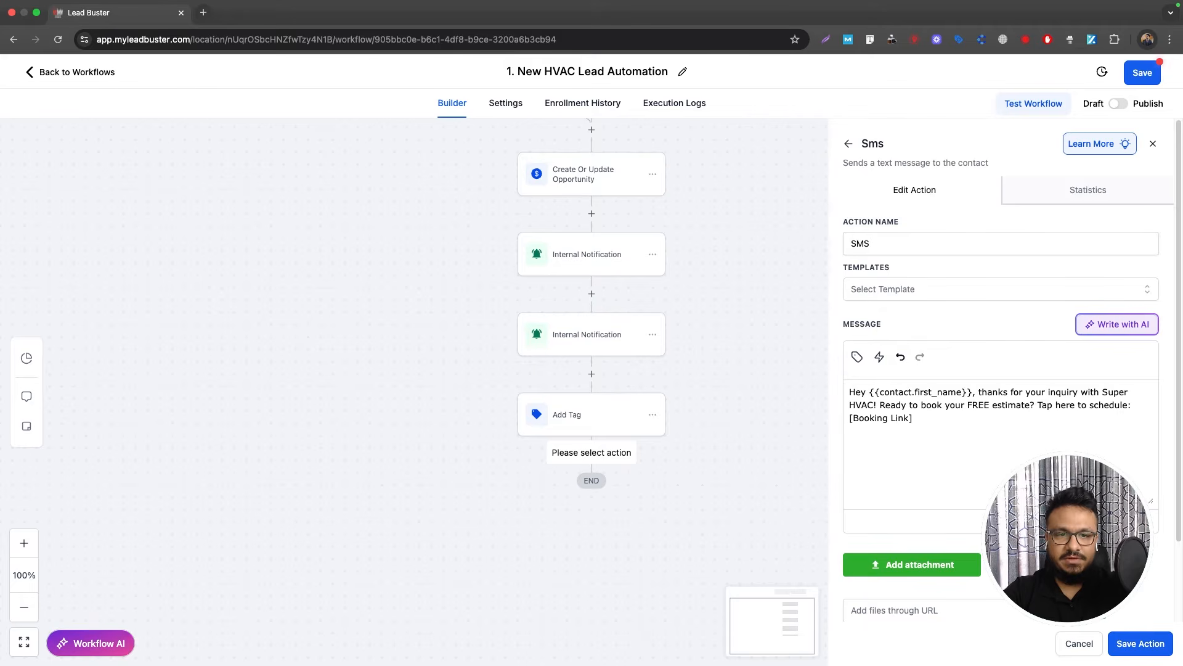
{"action": "double_click", "coordinate": [1017, 409]}
{"action": "type", "text": "inspection"}
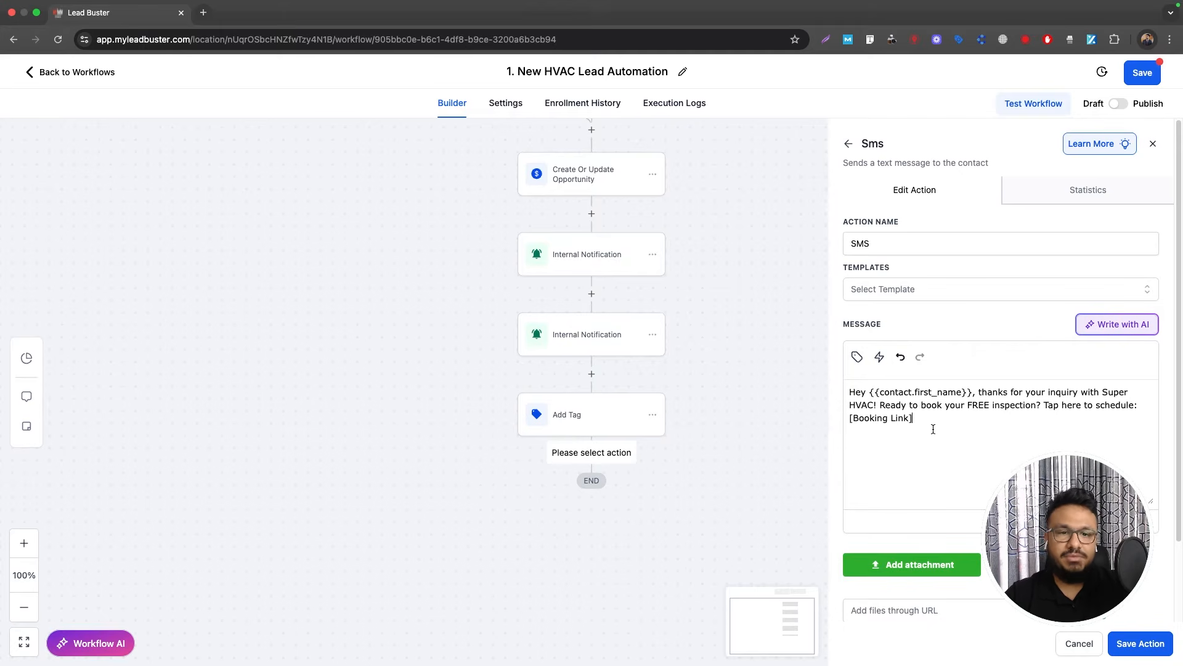
{"action": "left_click_drag", "start_coordinate": [916, 420], "coordinate": [847, 419]}
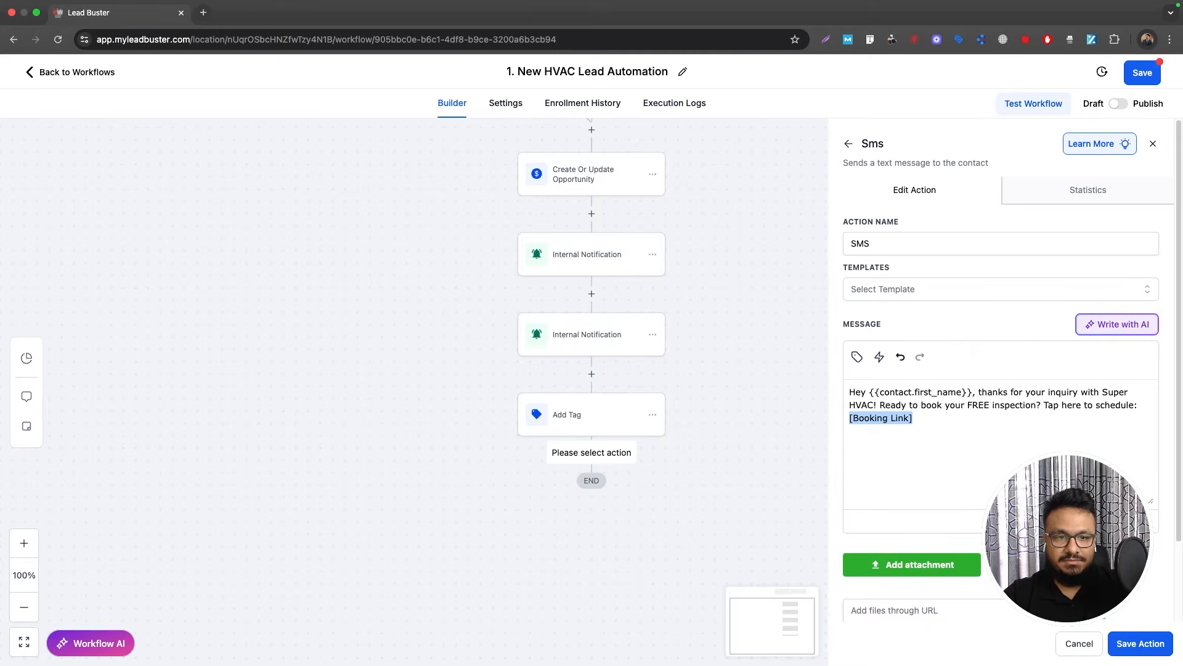
Step: Save the SMS action and rename the step to SMS 1
{"action": "left_click", "coordinate": [1137, 644]}
{"action": "left_click", "coordinate": [607, 496]}
{"action": "left_click", "coordinate": [913, 241]}
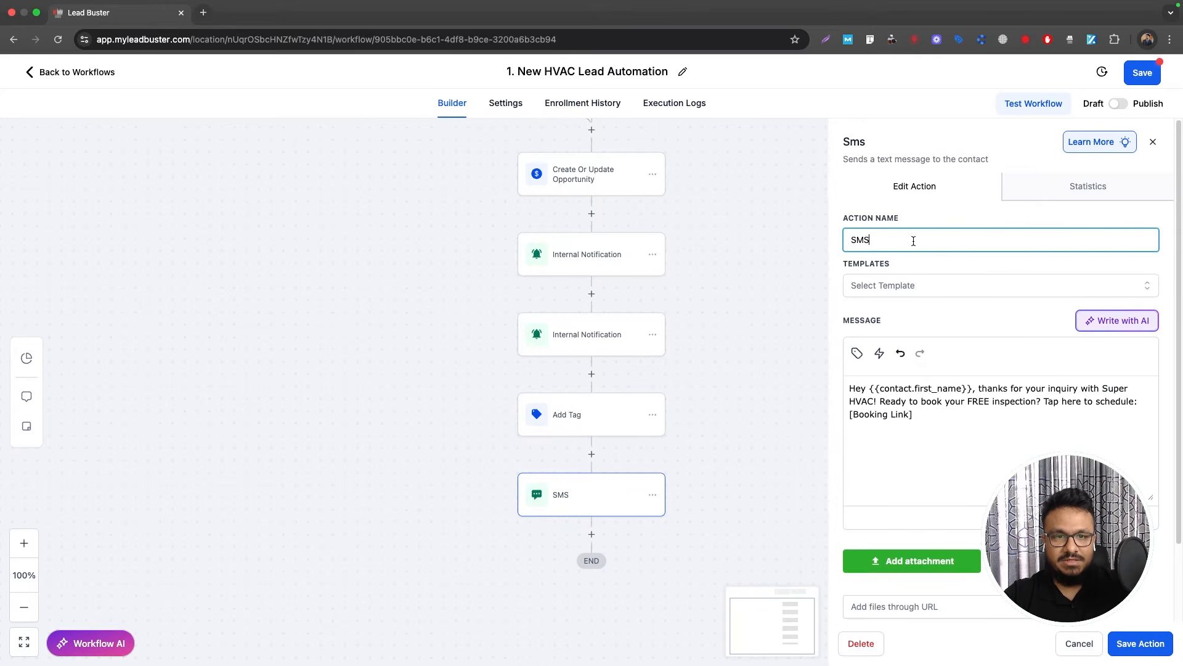
{"action": "type", "text": "1"}
{"action": "left_click", "coordinate": [1139, 642]}
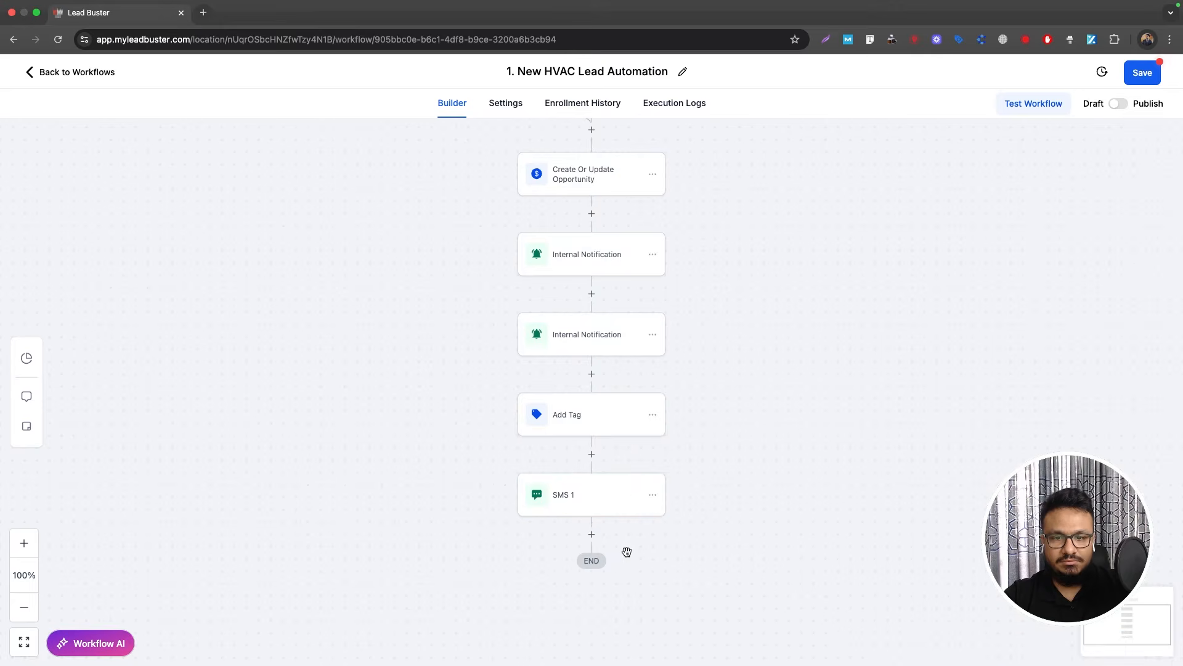
Step: Add a 1-day Wait step named 'Wait 1 day' below SMS 1
{"action": "left_click", "coordinate": [592, 535]}
{"action": "type", "text": "wai"}
{"action": "left_click", "coordinate": [869, 283]}
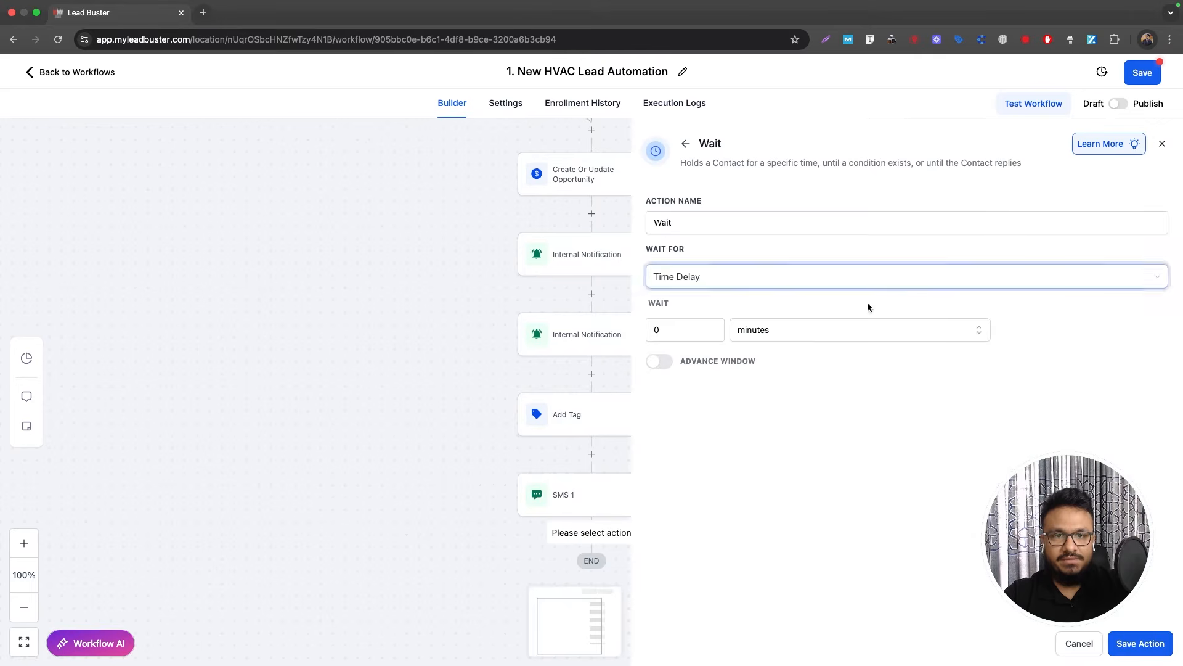
{"action": "left_click", "coordinate": [682, 330]}
{"action": "key", "text": "BackSpace"}
{"action": "type", "text": "1"}
{"action": "left_click", "coordinate": [753, 336]}
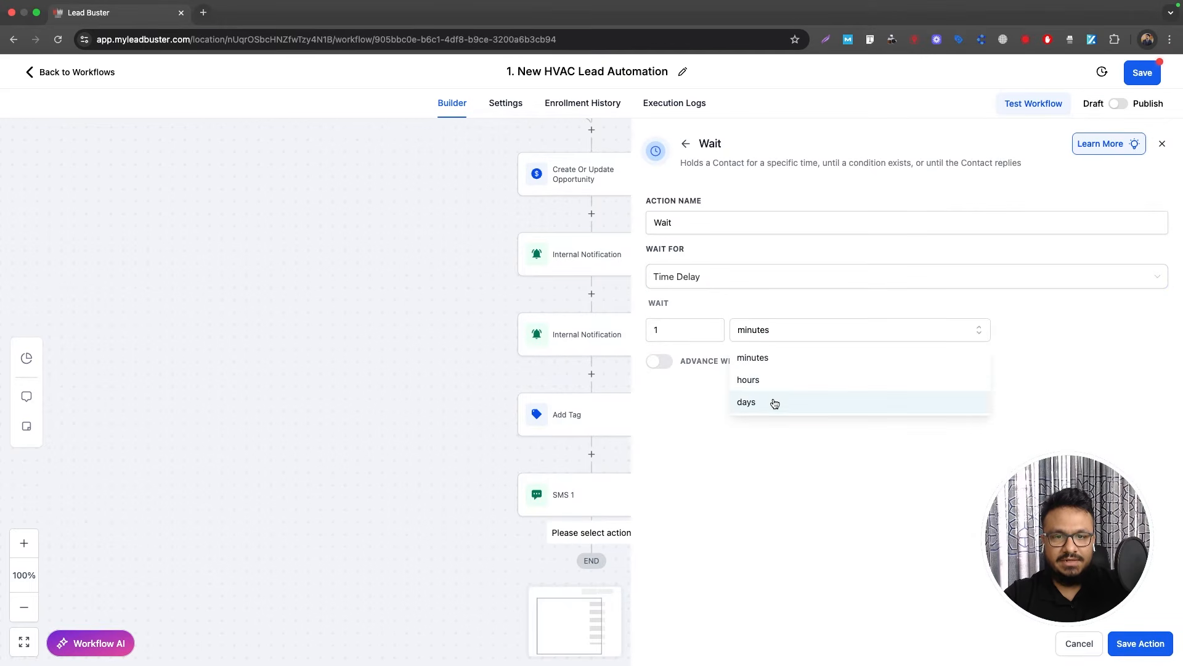
{"action": "left_click", "coordinate": [773, 402]}
{"action": "left_click", "coordinate": [732, 223]}
{"action": "type", "text": "1 day"}
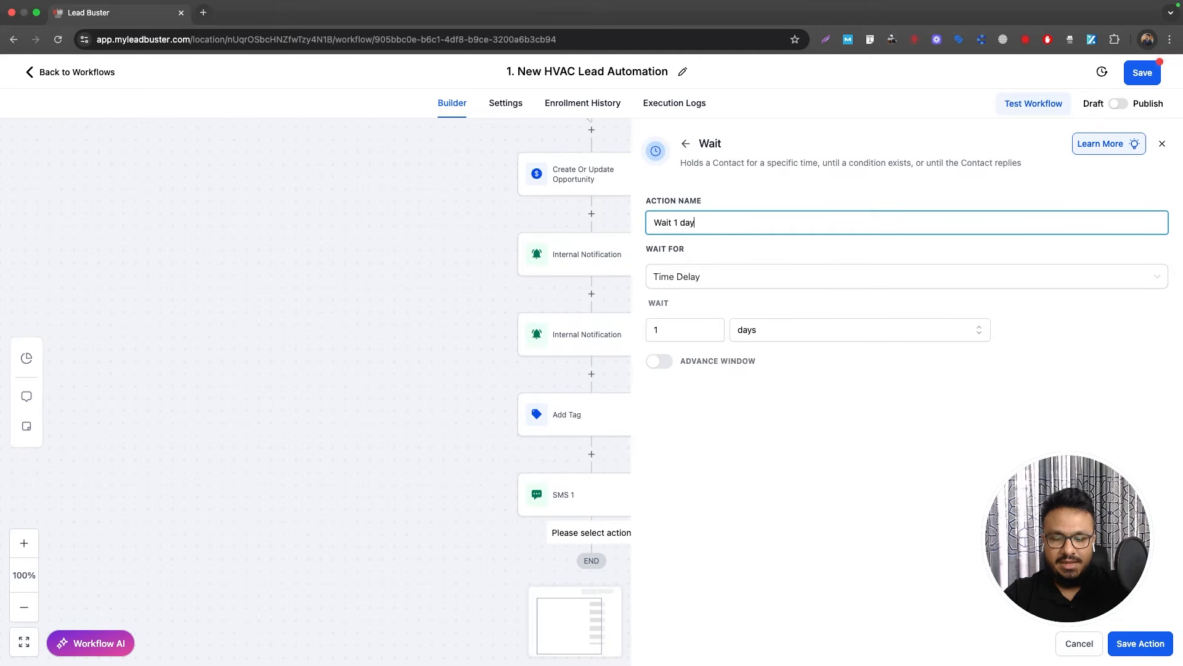
{"action": "left_click", "coordinate": [1141, 643]}
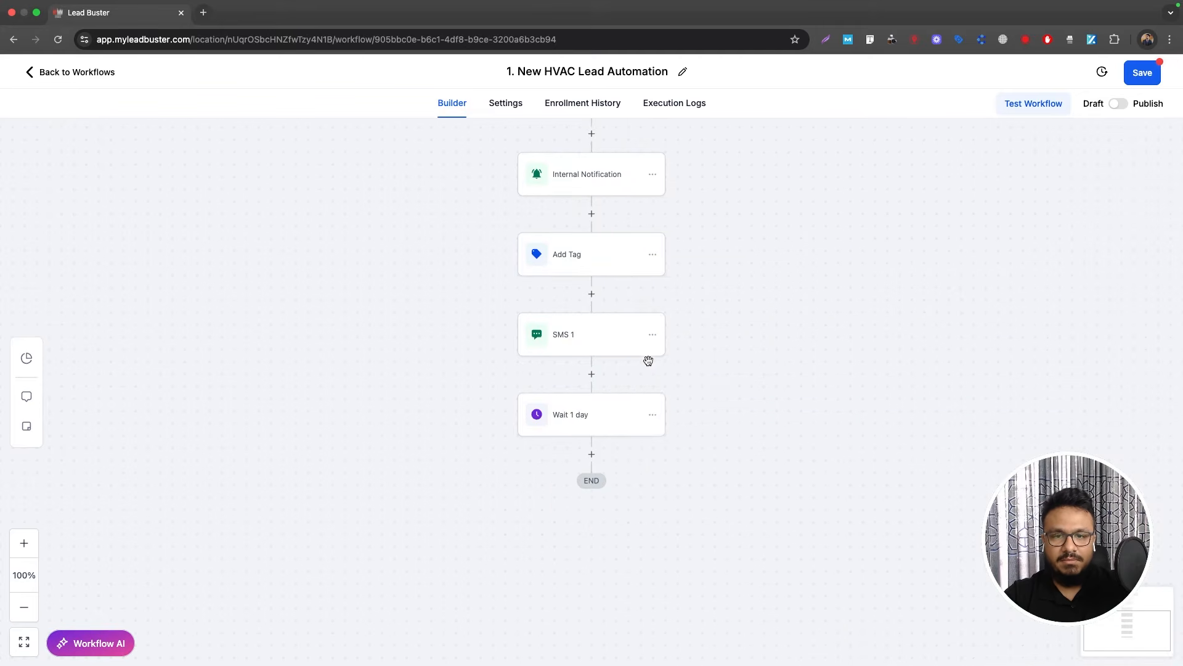
Step: Copy SMS 1 below Wait 1 day and rename the copy SMS 2
{"action": "left_click", "coordinate": [652, 340]}
{"action": "left_click", "coordinate": [652, 335]}
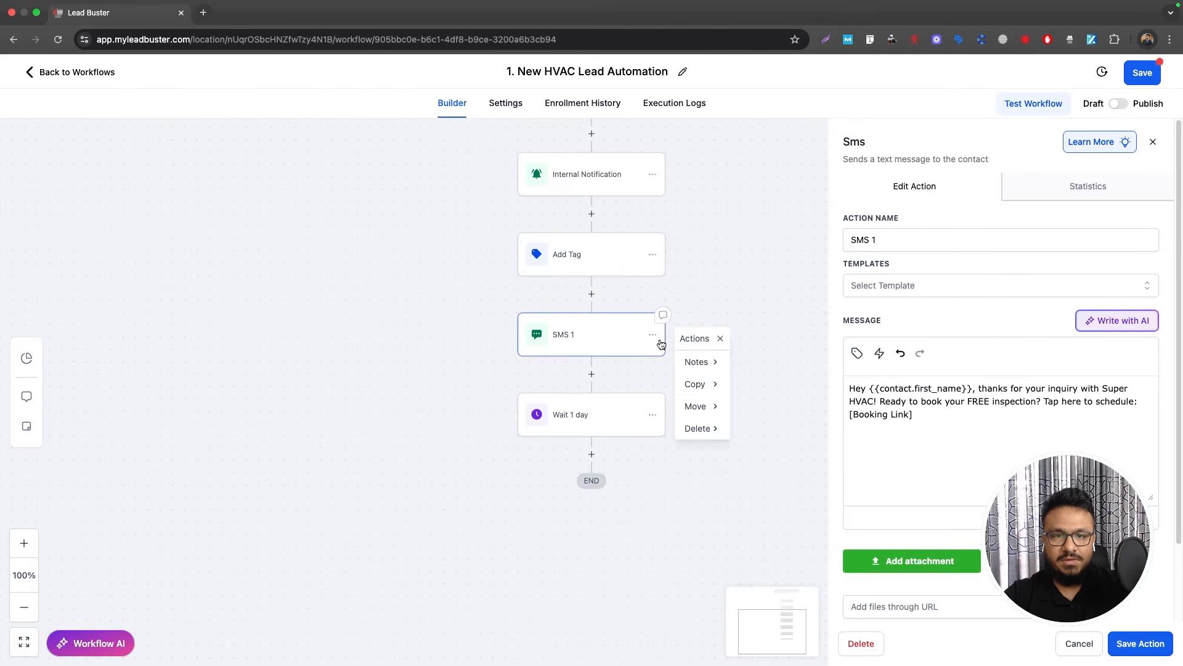
{"action": "mouse_move", "coordinate": [691, 382]}
{"action": "left_click", "coordinate": [771, 364]}
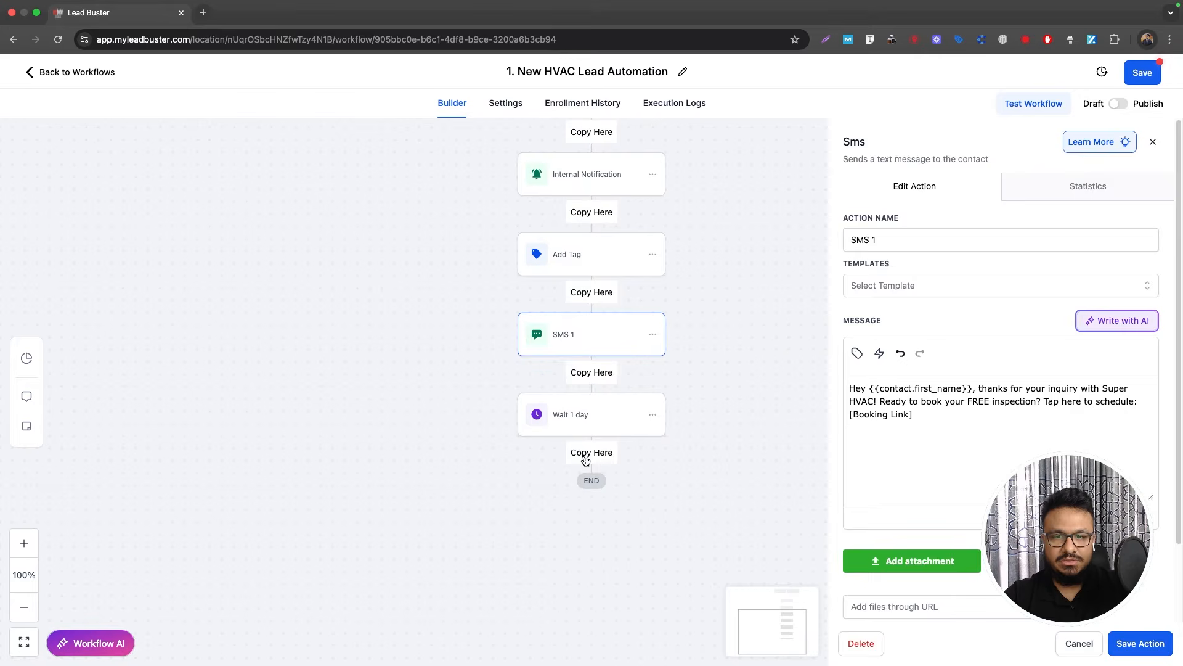
{"action": "left_click", "coordinate": [593, 463]}
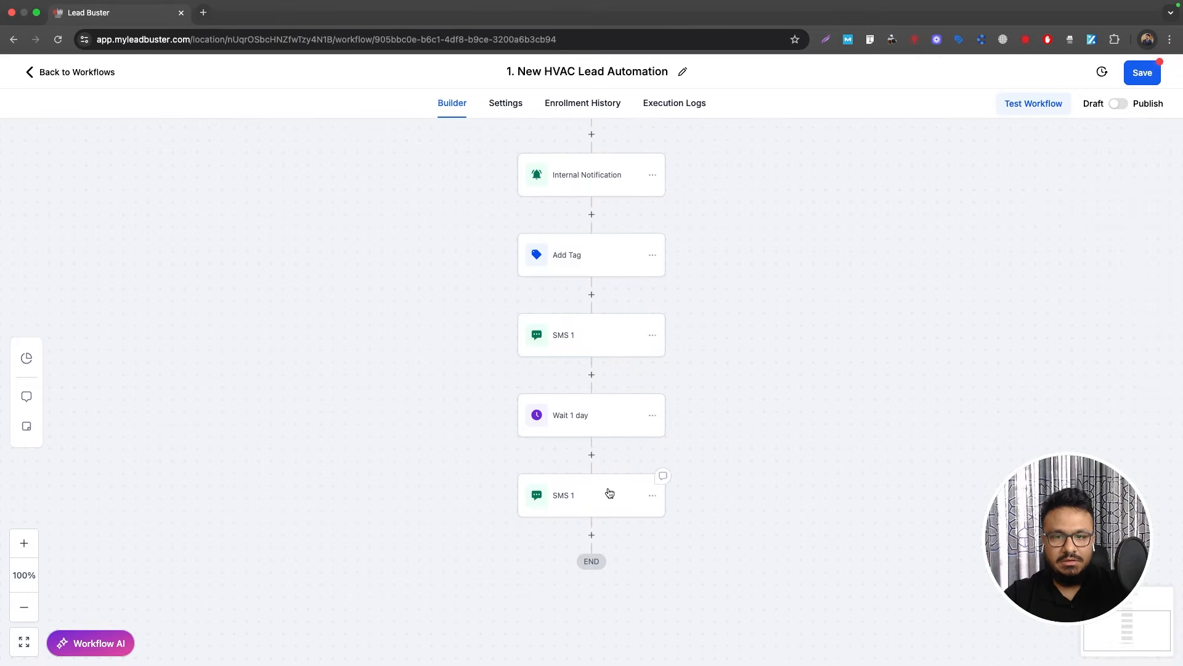
{"action": "left_click", "coordinate": [610, 493]}
{"action": "left_click", "coordinate": [876, 243]}
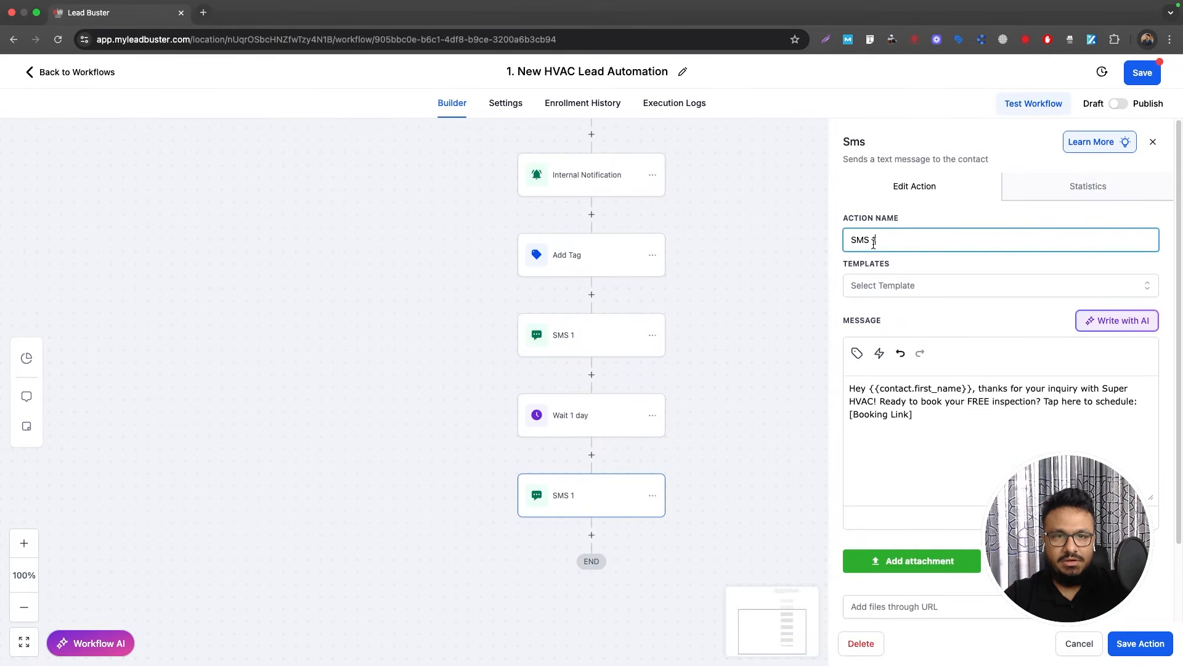
{"action": "key", "text": "BackSpace"}
{"action": "type", "text": "2"}
Step: Replace the SMS 2 message with the follow-up text, changing estimate to inspection, and save
{"action": "key", "text": "super+Tab"}
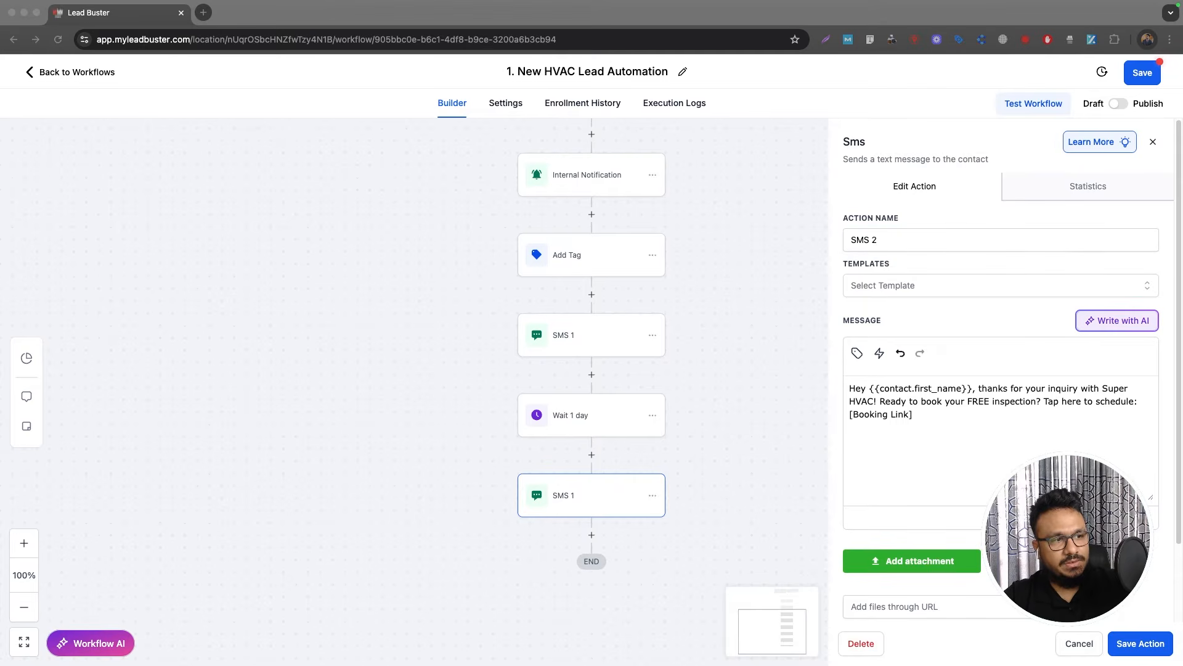
{"action": "left_click", "coordinate": [1017, 440]}
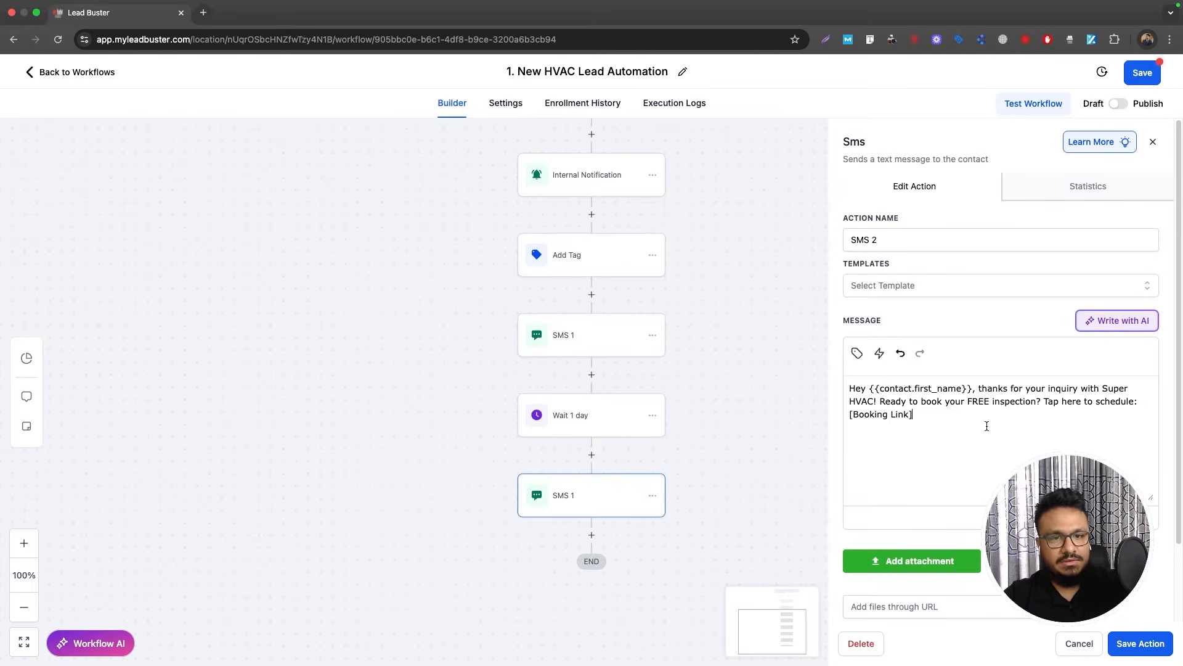
{"action": "key", "text": "super+a"}
{"action": "key", "text": "super+v"}
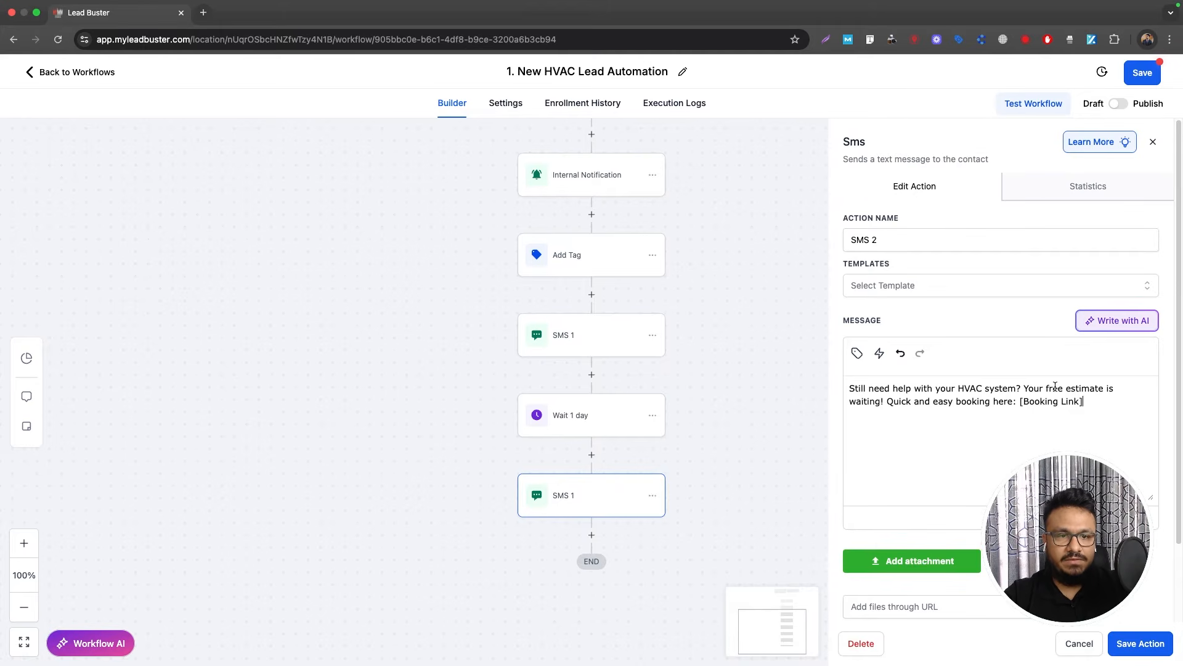
{"action": "double_click", "coordinate": [1084, 390]}
{"action": "key", "text": "BackSpace"}
{"action": "type", "text": "ins"}
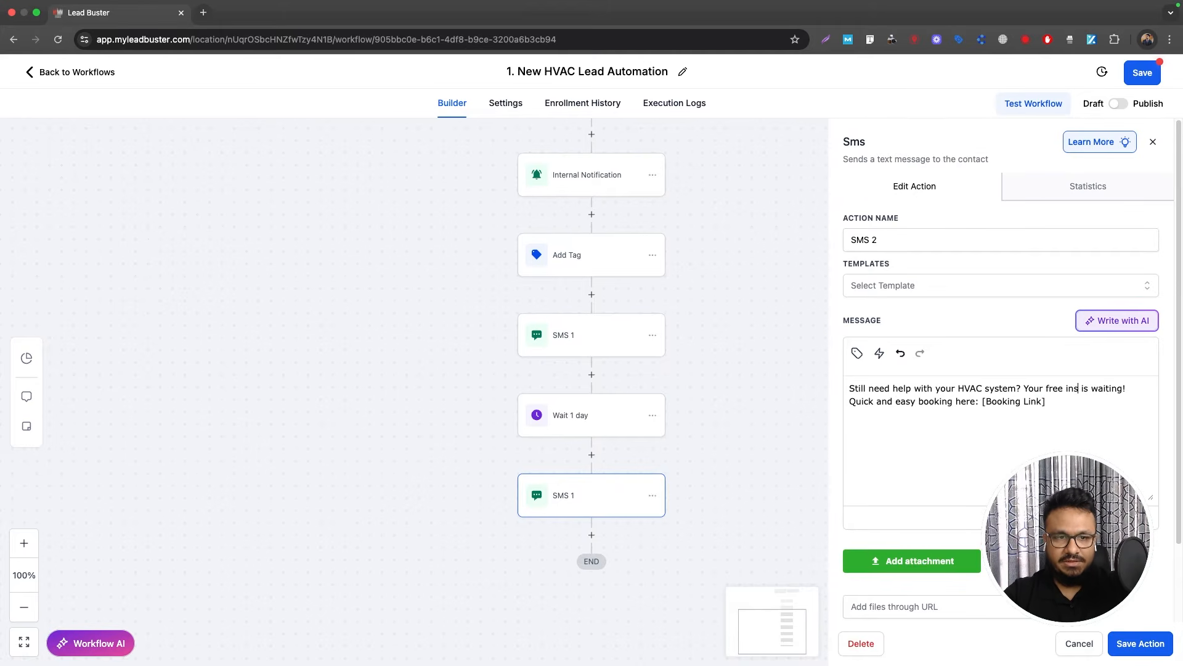
{"action": "type", "text": "pection"}
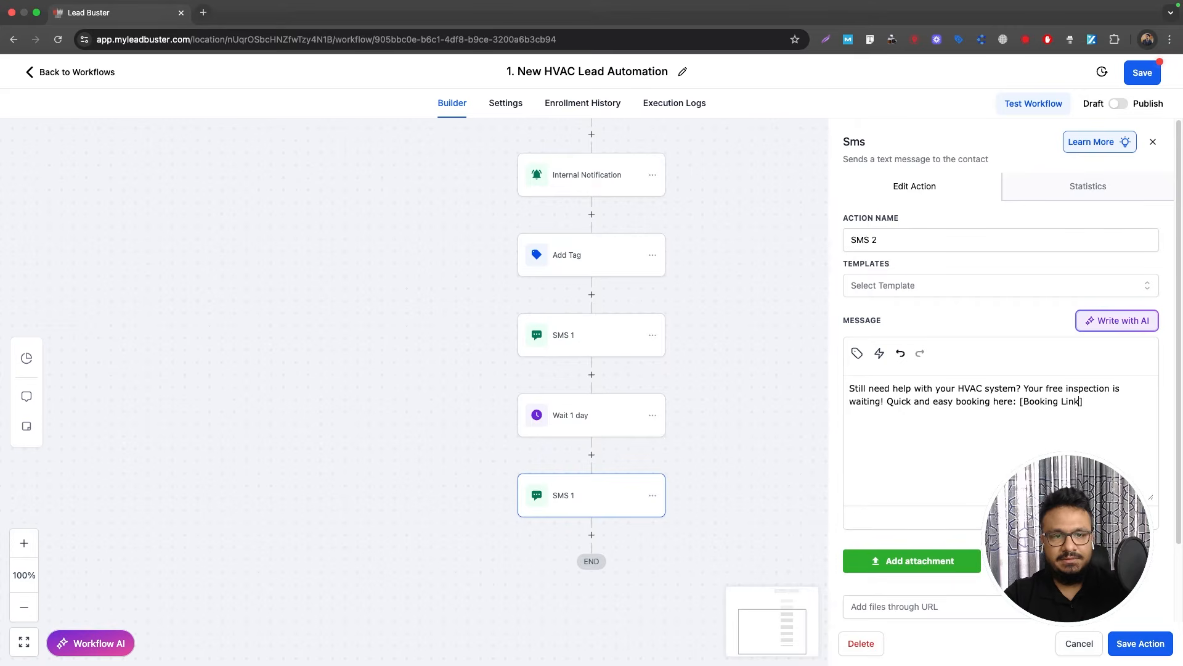
{"action": "left_click_drag", "start_coordinate": [1083, 402], "coordinate": [1018, 405]}
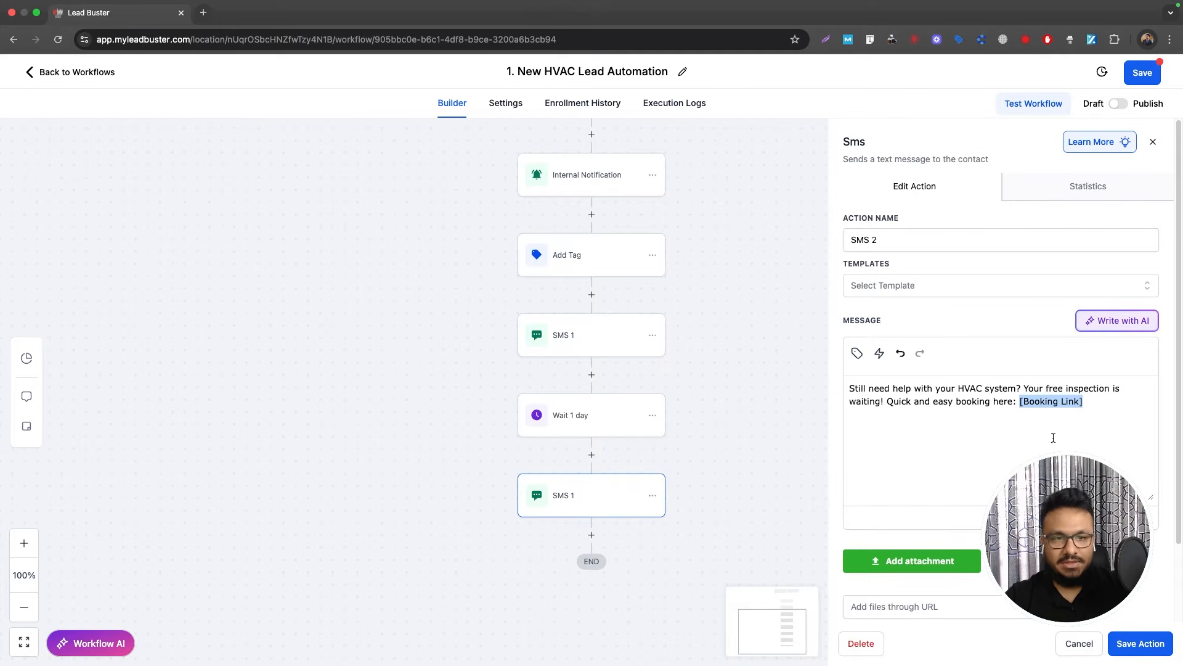
{"action": "left_click", "coordinate": [1136, 642]}
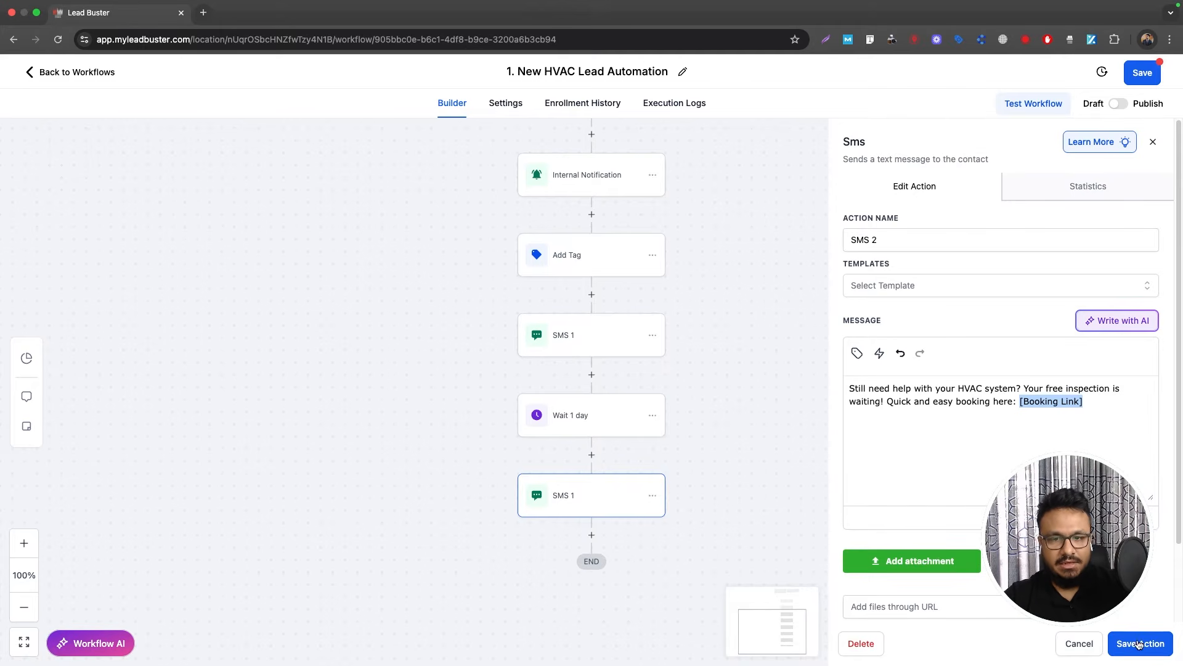
Step: Add a 2-day Wait step named 'Wait 2 days' below SMS 2
{"action": "left_click", "coordinate": [592, 535]}
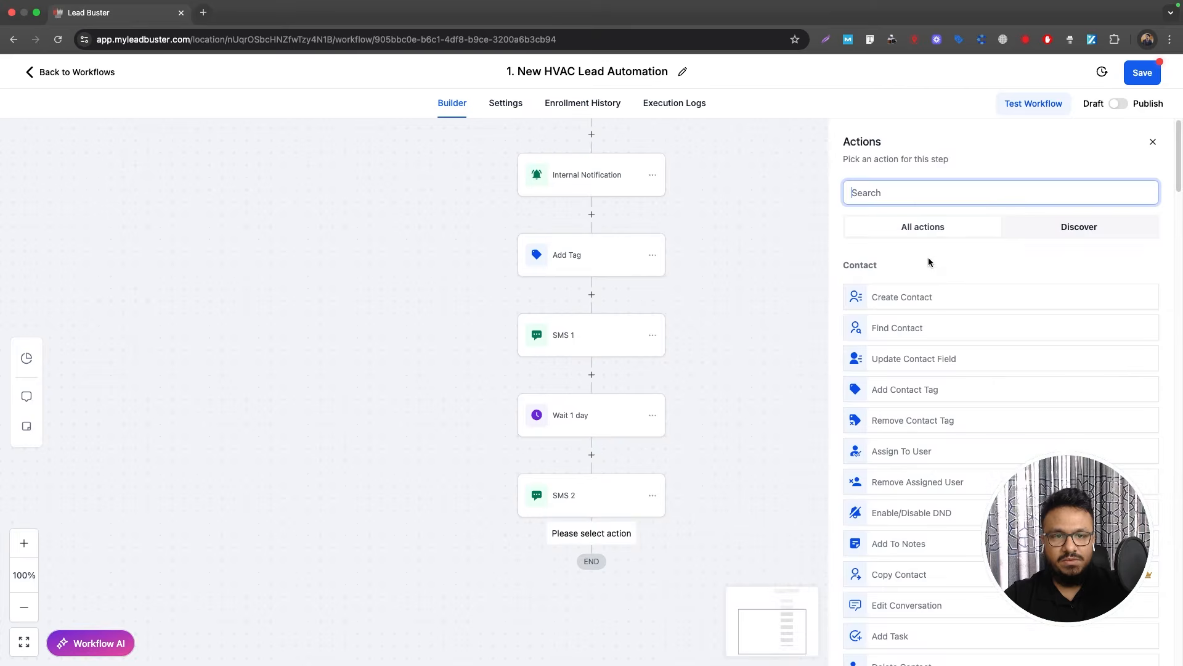
{"action": "type", "text": "wait"}
{"action": "left_click", "coordinate": [880, 287]}
{"action": "left_click", "coordinate": [678, 330]}
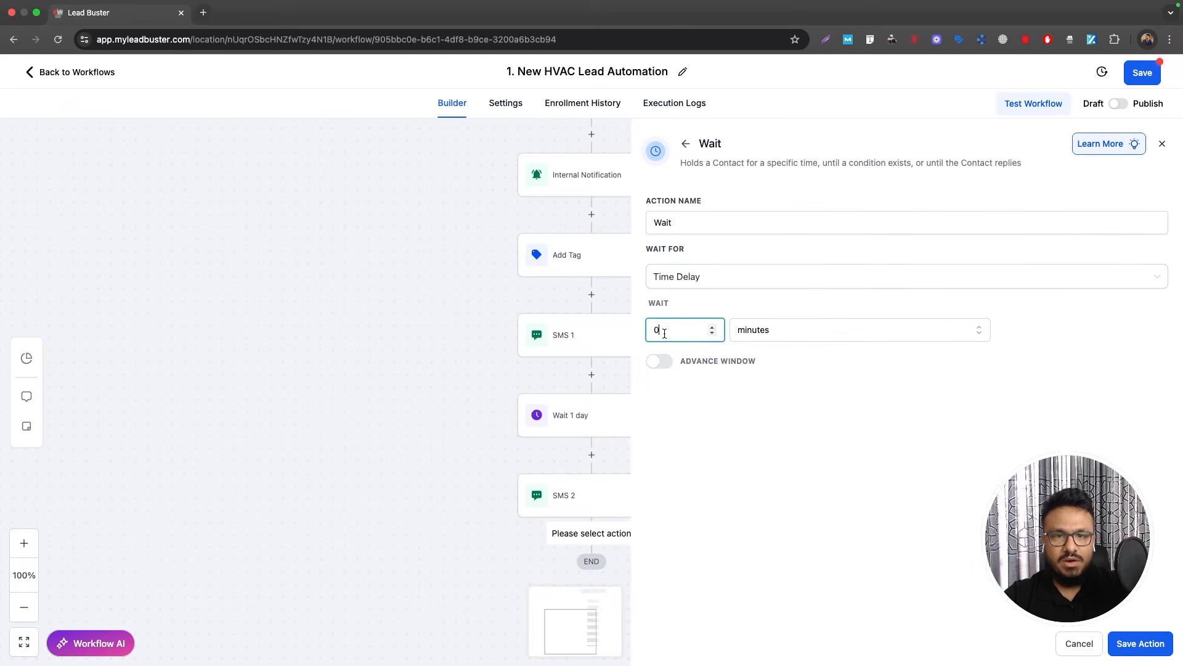
{"action": "type", "text": "2"}
{"action": "left_click", "coordinate": [793, 329]}
{"action": "left_click", "coordinate": [777, 401]}
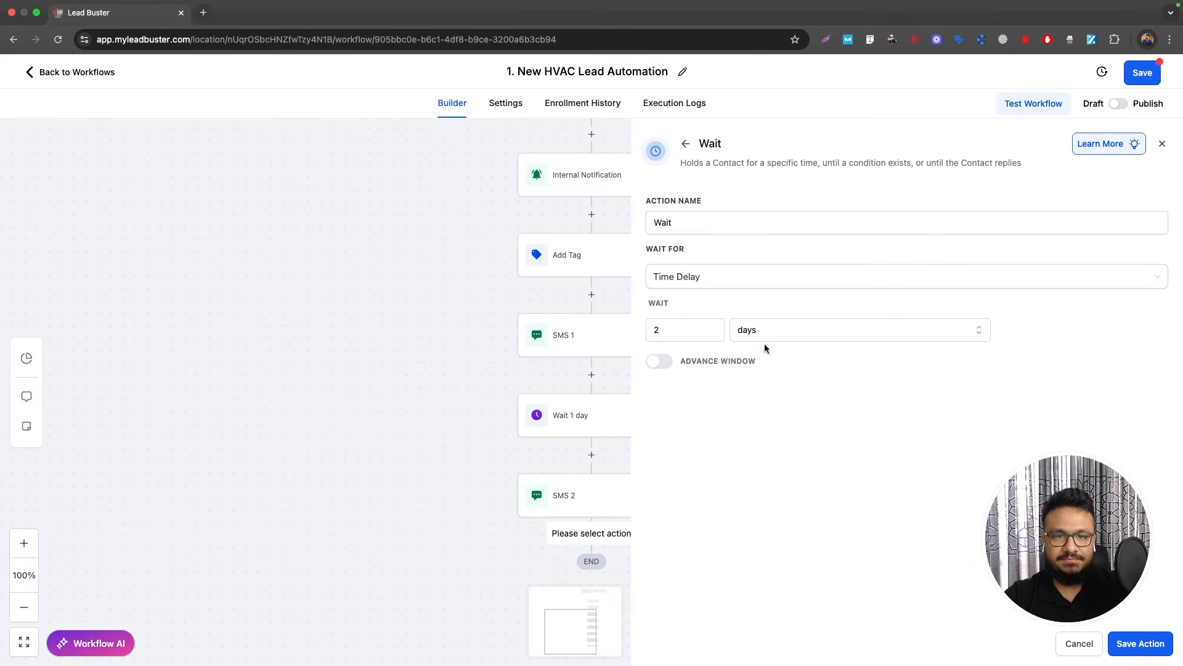
{"action": "left_click", "coordinate": [719, 221]}
{"action": "type", "text": "2 days"}
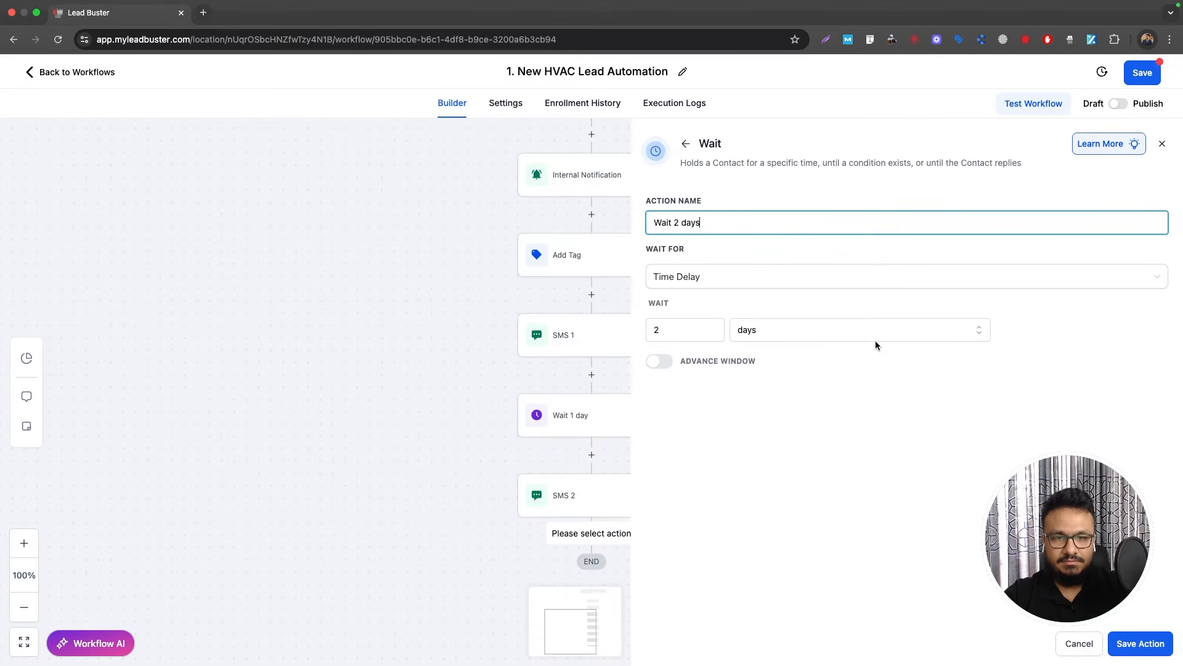
{"action": "left_click", "coordinate": [1137, 643]}
Step: Copy SMS 2 and paste it below Wait 2 days
{"action": "scroll", "coordinate": [632, 444], "scroll_direction": "down", "scroll_amount": 2}
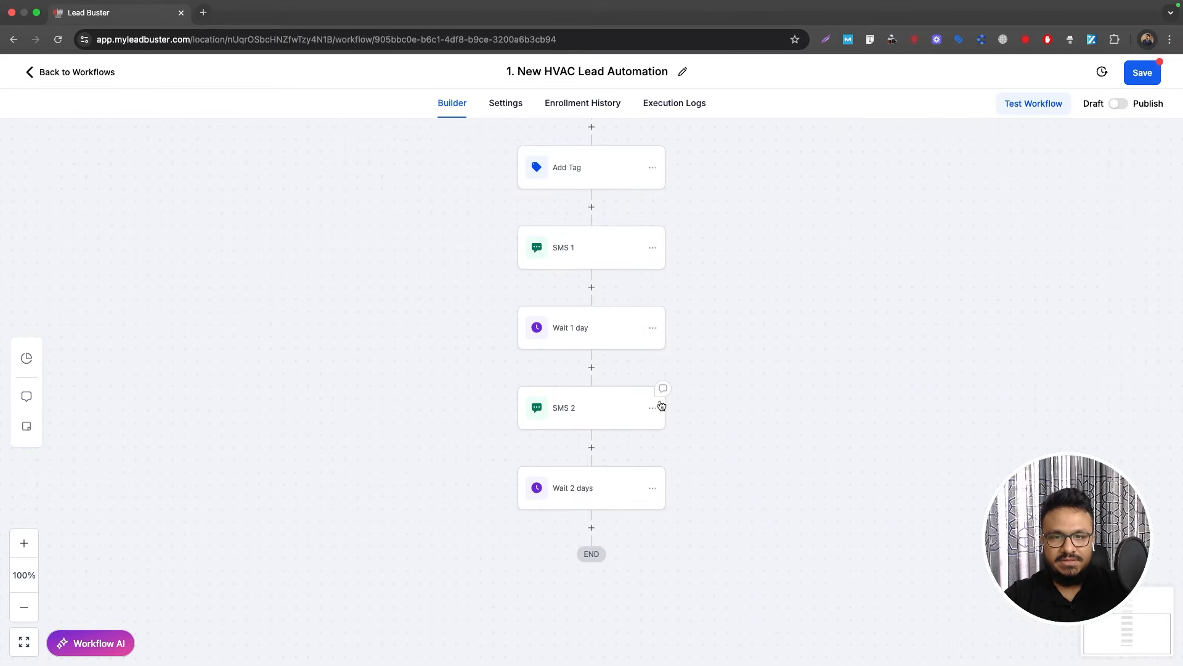
{"action": "left_click", "coordinate": [652, 410]}
{"action": "mouse_move", "coordinate": [699, 455]}
{"action": "left_click", "coordinate": [774, 440]}
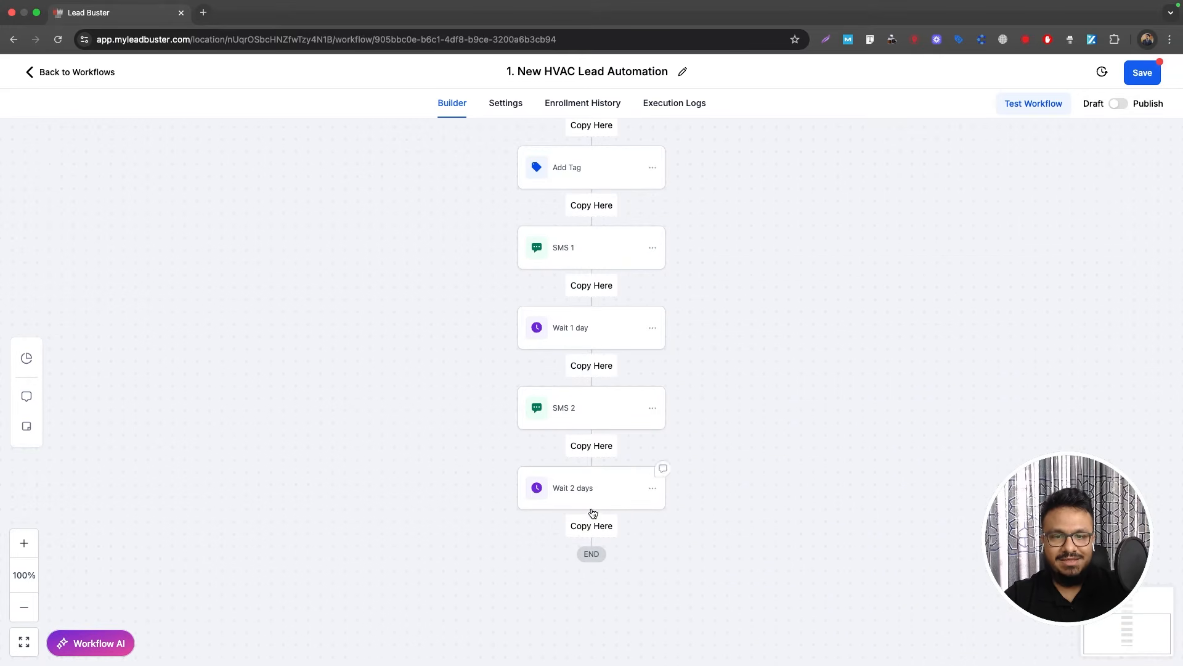
{"action": "left_click", "coordinate": [590, 525]}
{"action": "left_click", "coordinate": [594, 565]}
{"action": "left_click", "coordinate": [876, 239]}
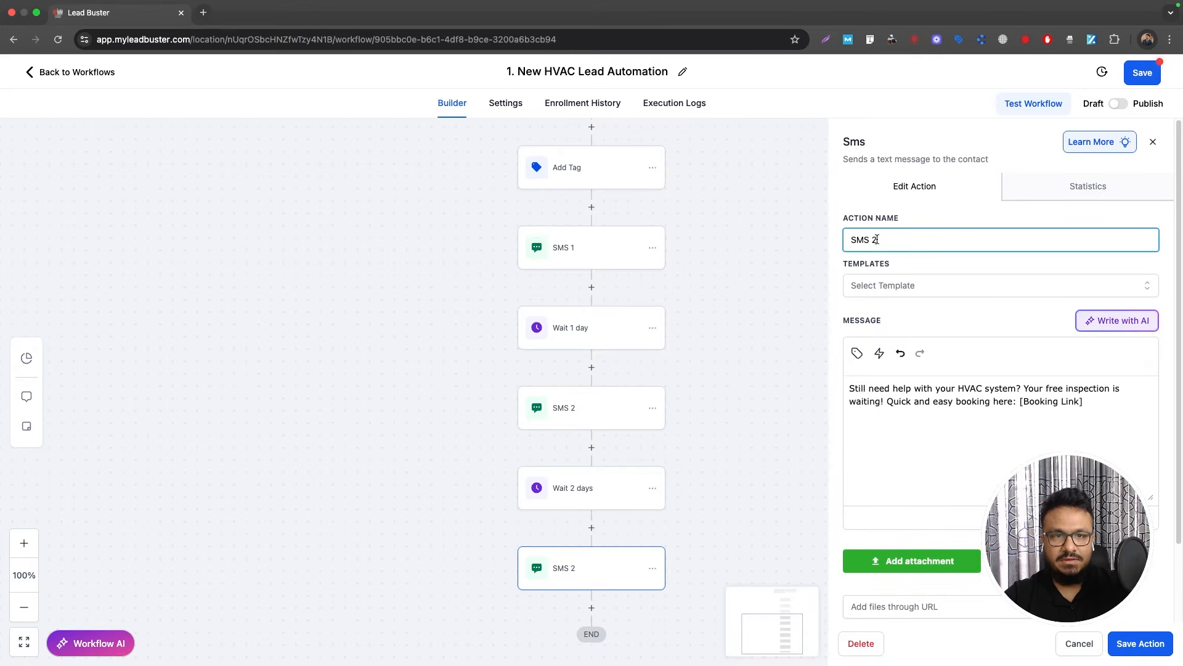
Step: Paste the new SMS 3 message text into the copied step
{"action": "key", "text": "super+Tab"}
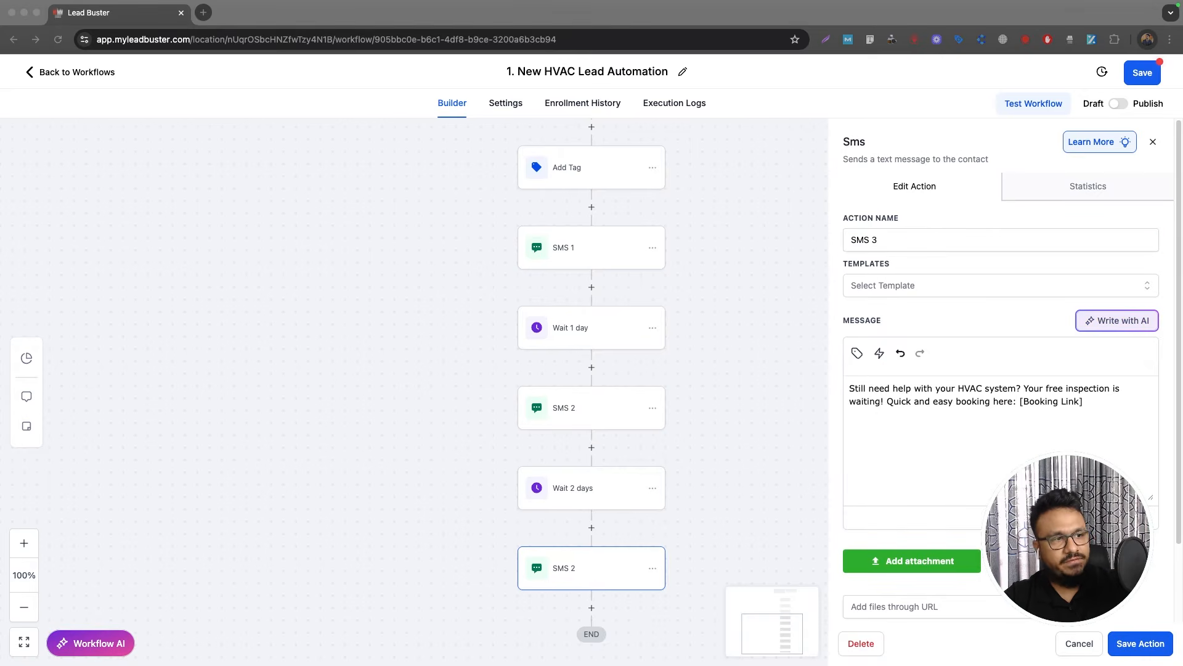
{"action": "key", "text": "super+Tab"}
{"action": "key", "text": "super+a"}
{"action": "key", "text": "super+v"}
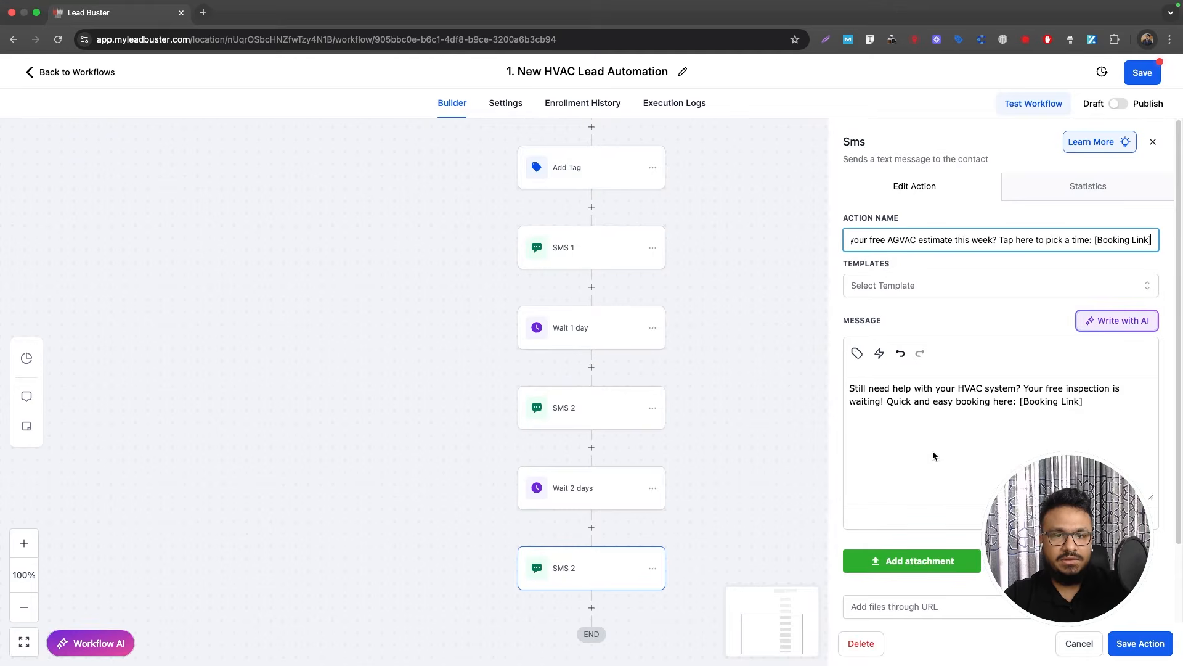
{"action": "key", "text": "super+z"}
{"action": "left_click", "coordinate": [937, 425]}
{"action": "key", "text": "super+a"}
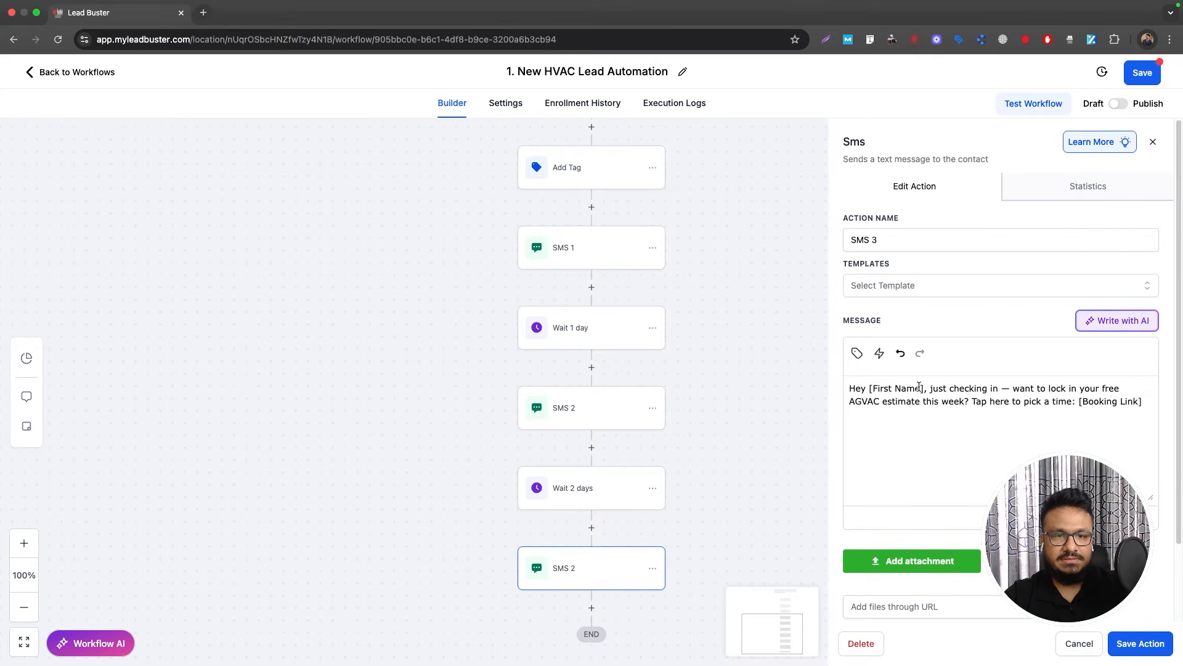
Step: Replace [First Name] with the Contact First Name variable plus a comma, then save SMS 3
{"action": "left_click_drag", "start_coordinate": [923, 387], "coordinate": [869, 388]}
{"action": "key", "text": "BackSpace"}
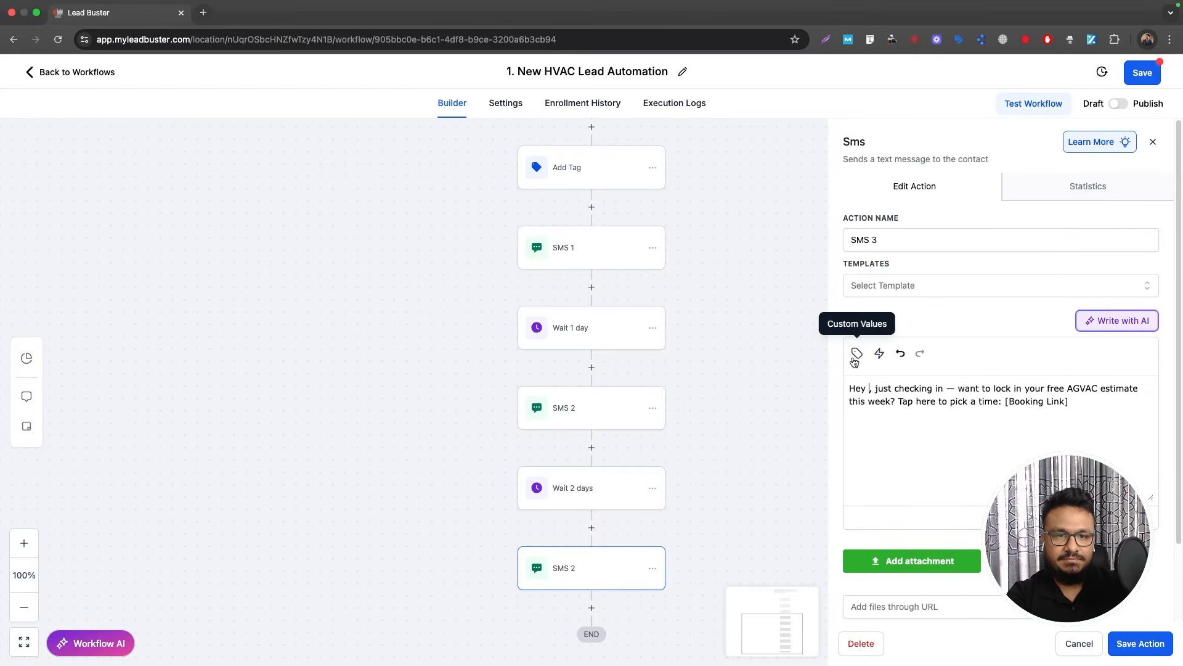
{"action": "left_click", "coordinate": [857, 353]}
{"action": "left_click", "coordinate": [819, 414]}
{"action": "left_click", "coordinate": [803, 457]}
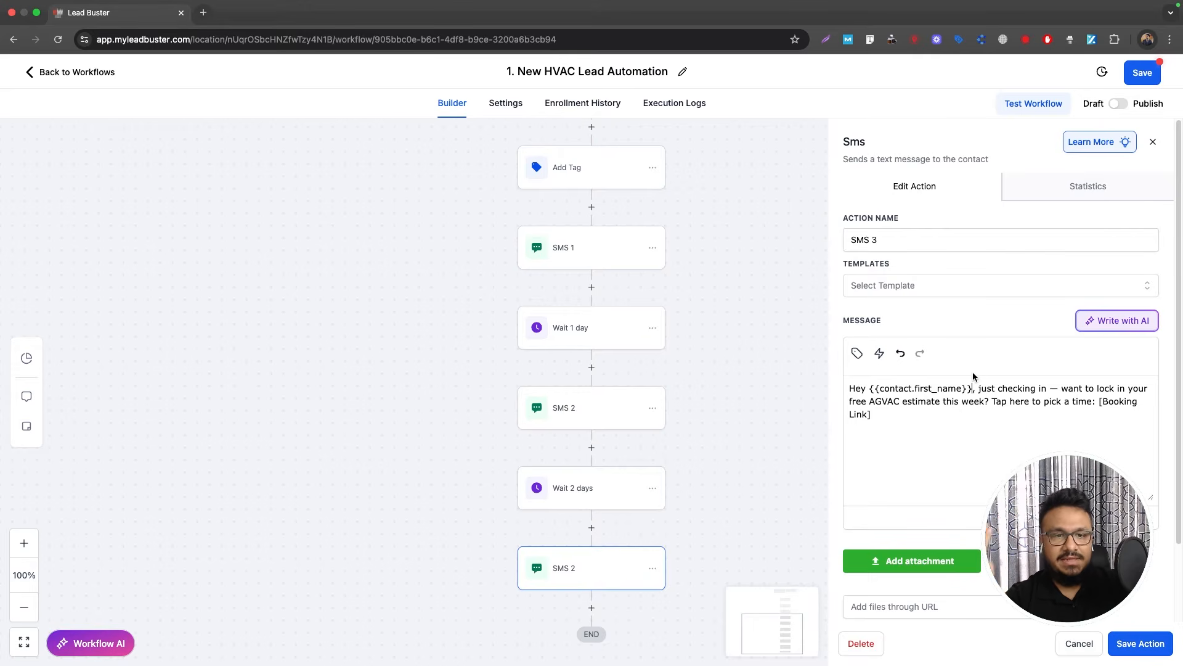
{"action": "type", "text": ","}
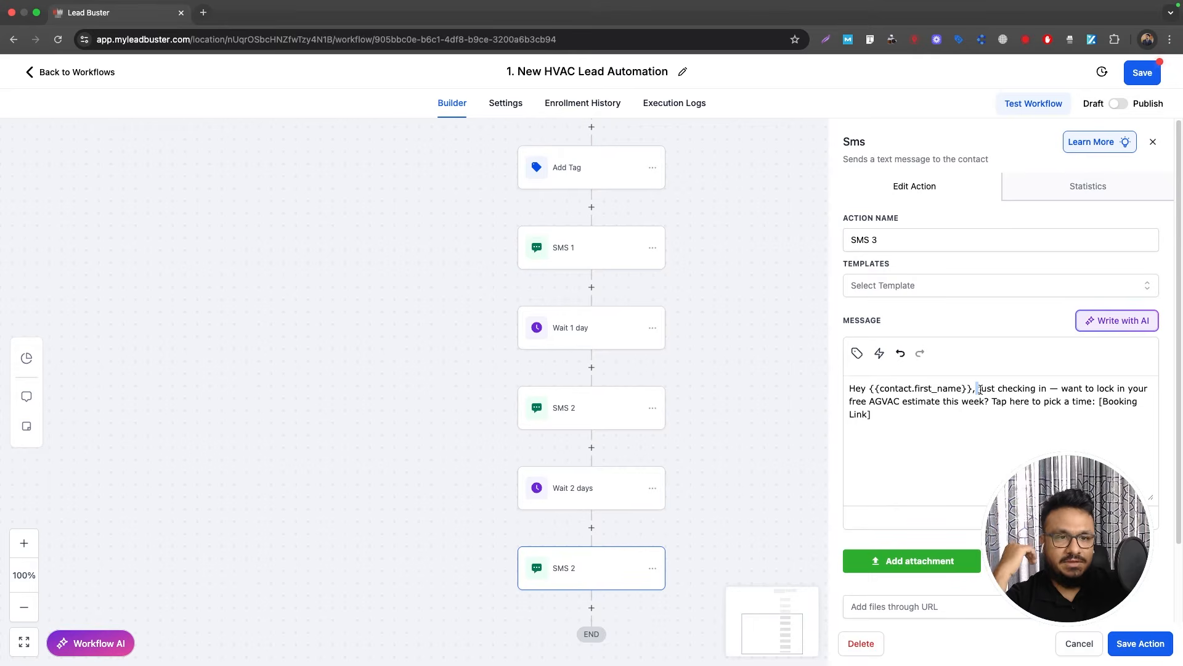
{"action": "left_click", "coordinate": [993, 407]}
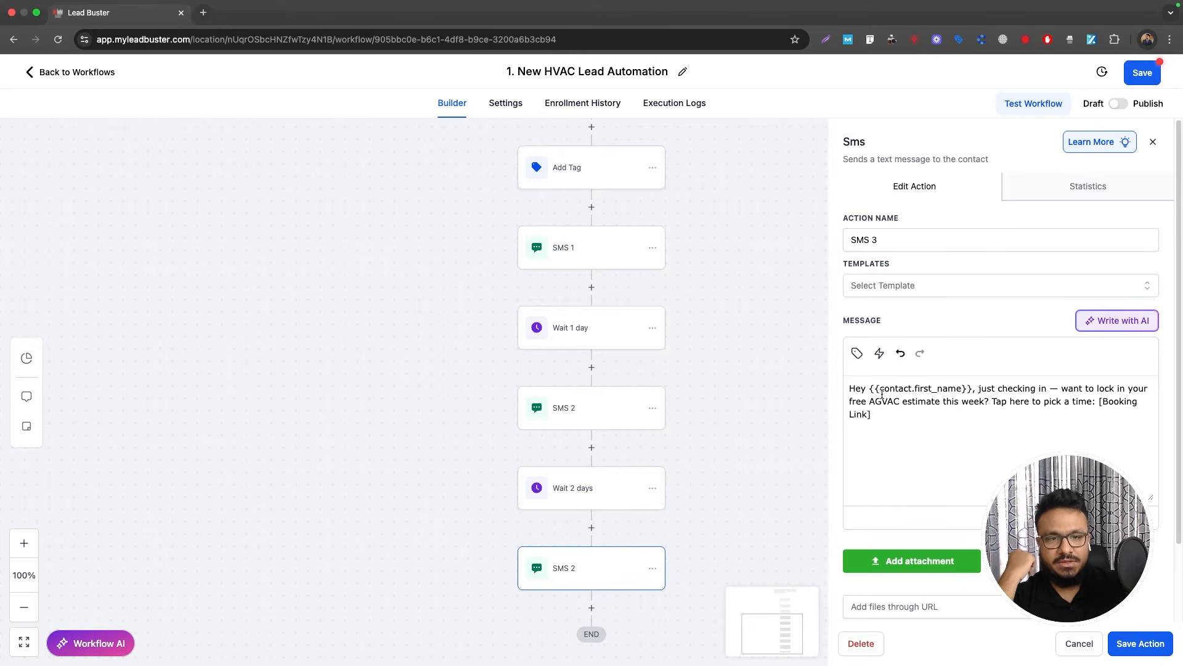
{"action": "left_click_drag", "start_coordinate": [1099, 401], "coordinate": [1107, 416]}
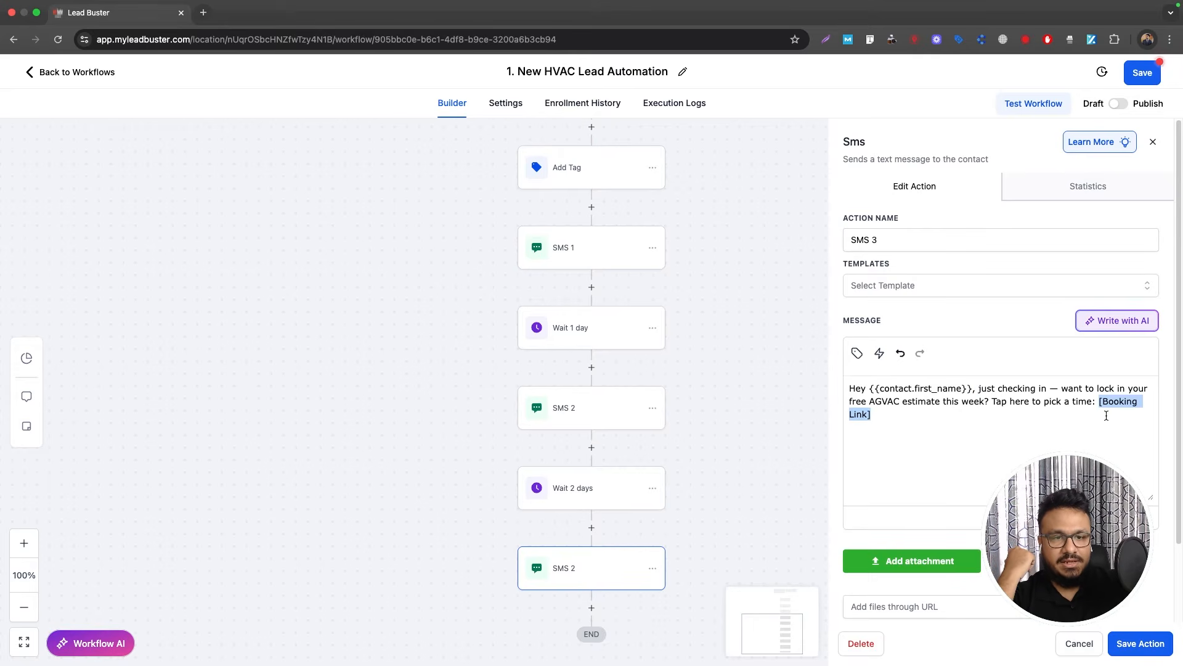
{"action": "left_click", "coordinate": [1159, 646]}
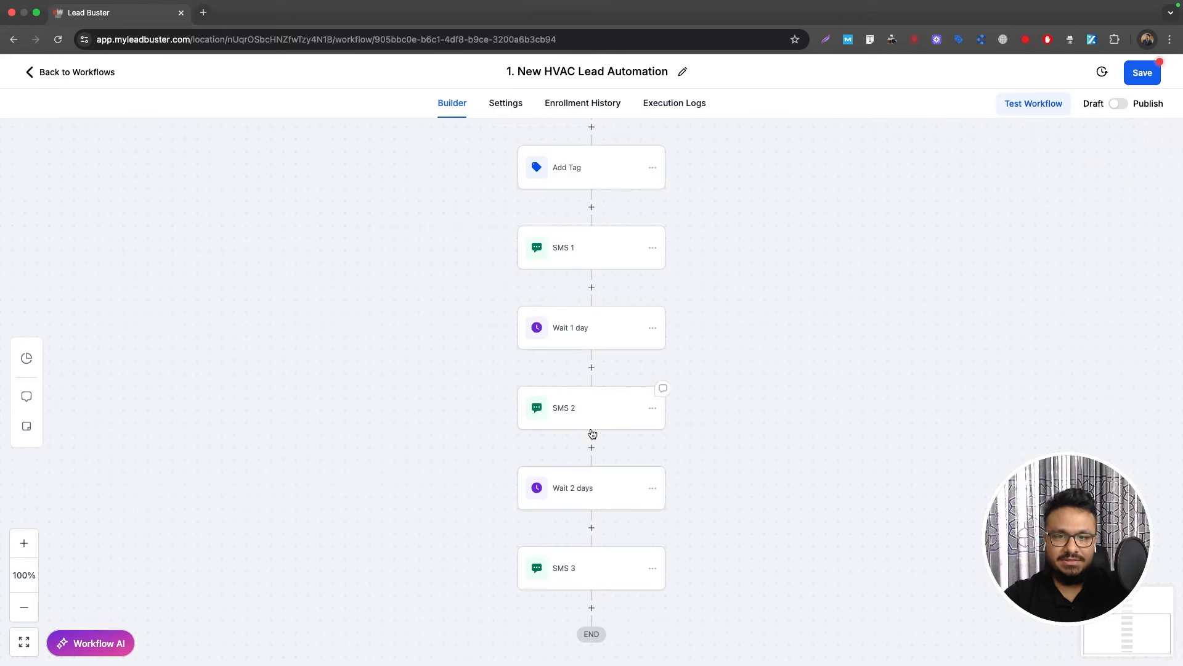
Step: Insert a 10-minute Wait step named 'Wait 10 minute' between Add Tag and SMS 1
{"action": "scroll", "coordinate": [586, 434], "scroll_direction": "up", "scroll_amount": 3}
{"action": "scroll", "coordinate": [587, 256], "scroll_direction": "up", "scroll_amount": 5}
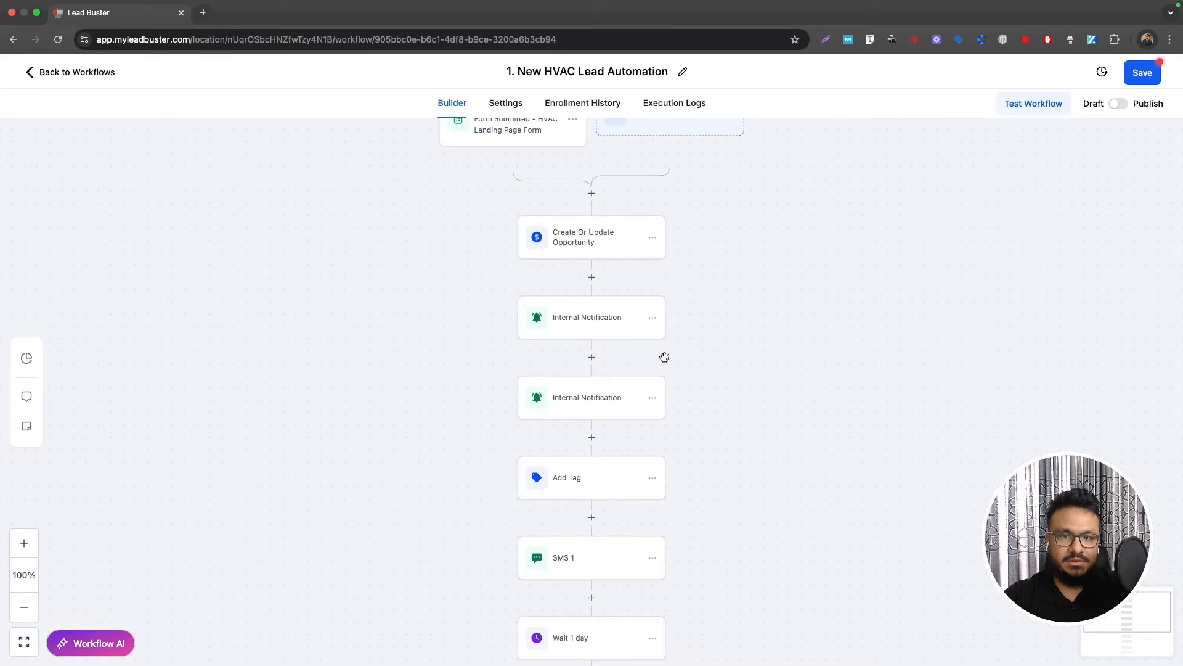
{"action": "scroll", "coordinate": [622, 370], "scroll_direction": "down", "scroll_amount": 3}
{"action": "left_click", "coordinate": [591, 383]}
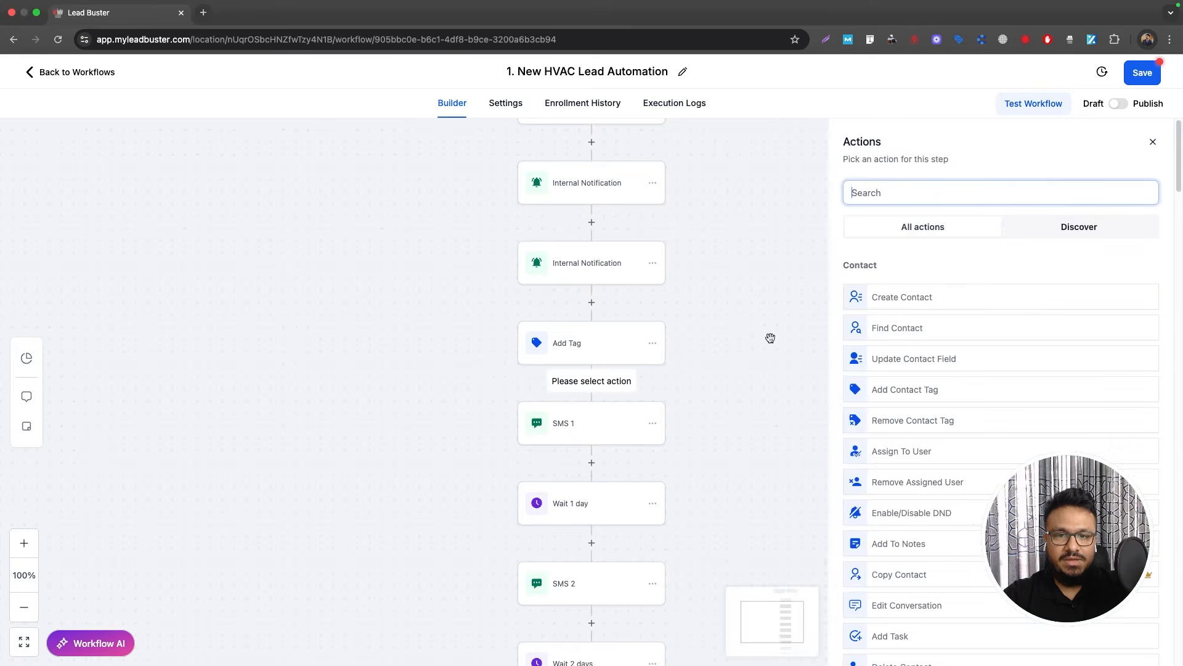
{"action": "type", "text": "wait"}
{"action": "left_click", "coordinate": [879, 359]}
{"action": "left_click", "coordinate": [665, 323]}
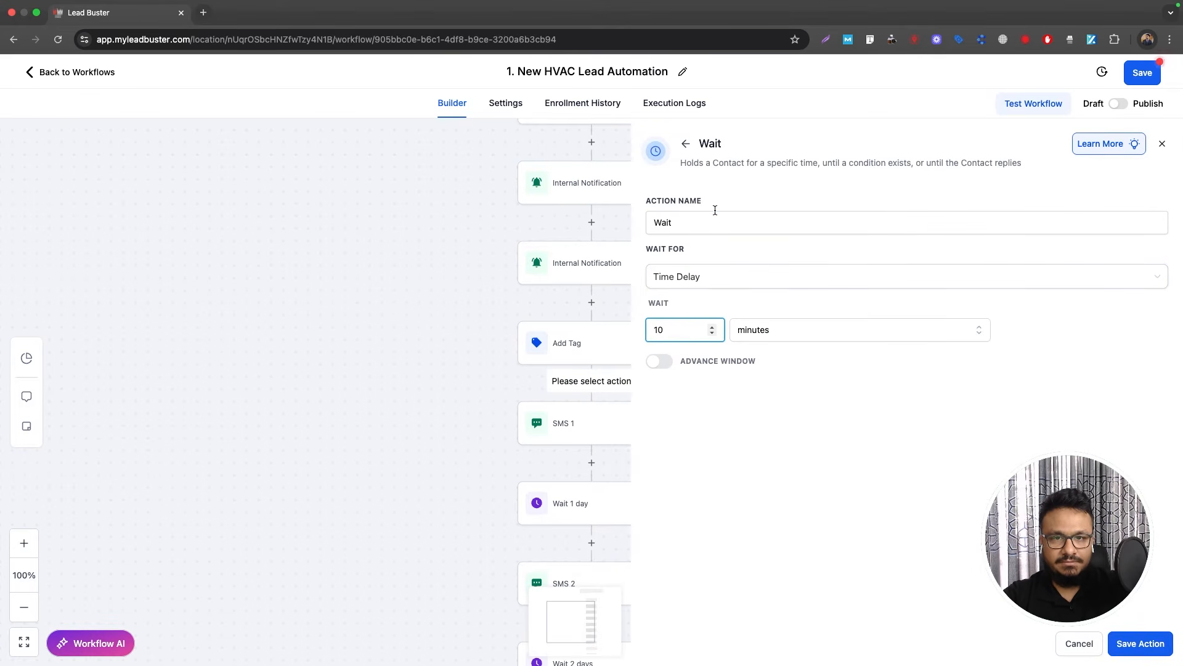
{"action": "left_click", "coordinate": [656, 222]}
{"action": "key", "text": "BackSpace"}
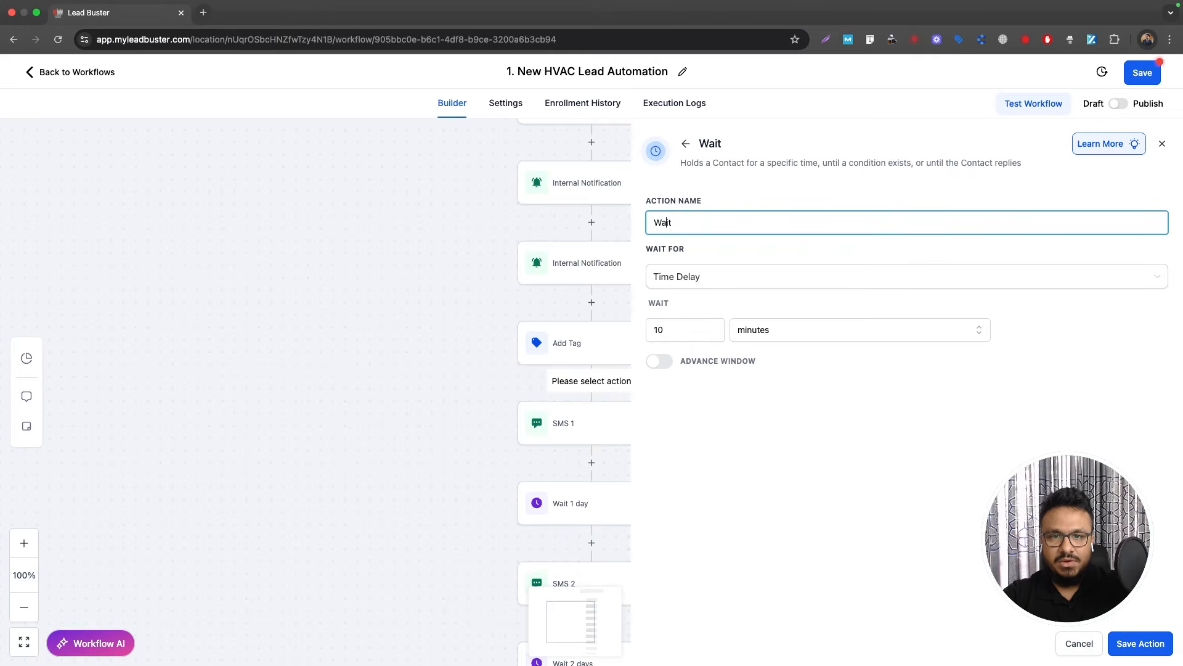
{"action": "type", "text": "10 minute"}
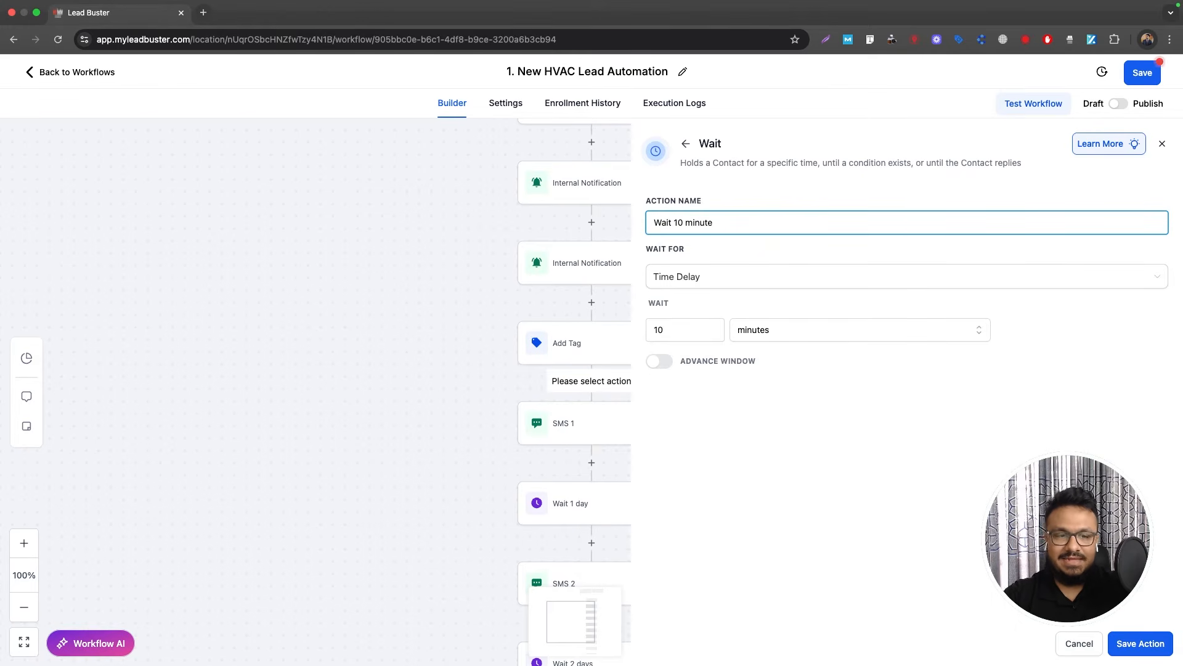
{"action": "left_click", "coordinate": [1137, 642]}
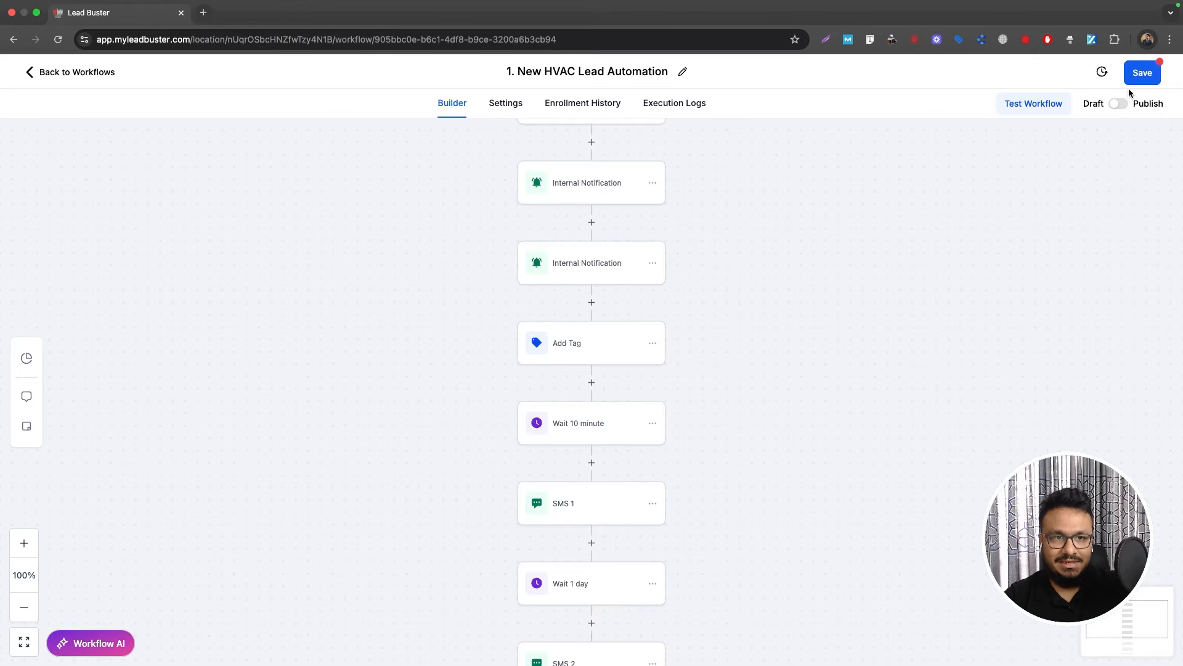
Step: Publish and save the HVAC lead workflow, then start a new workflow from scratch
{"action": "left_click", "coordinate": [1119, 105]}
{"action": "left_click", "coordinate": [1143, 80]}
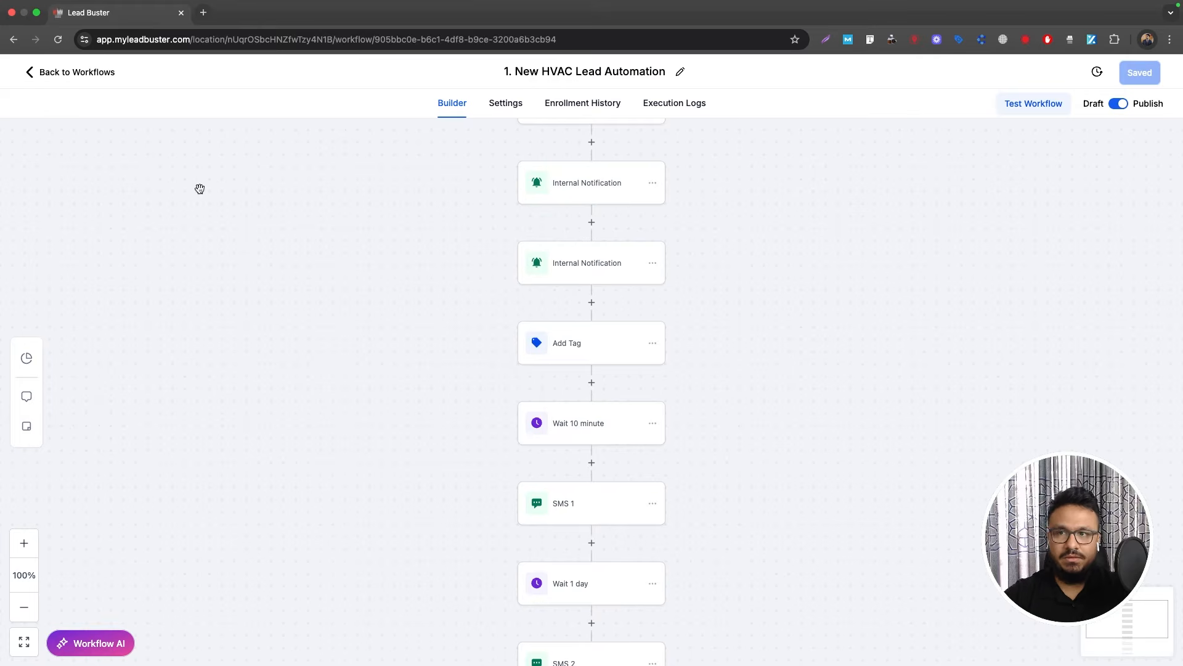
{"action": "left_click", "coordinate": [77, 74]}
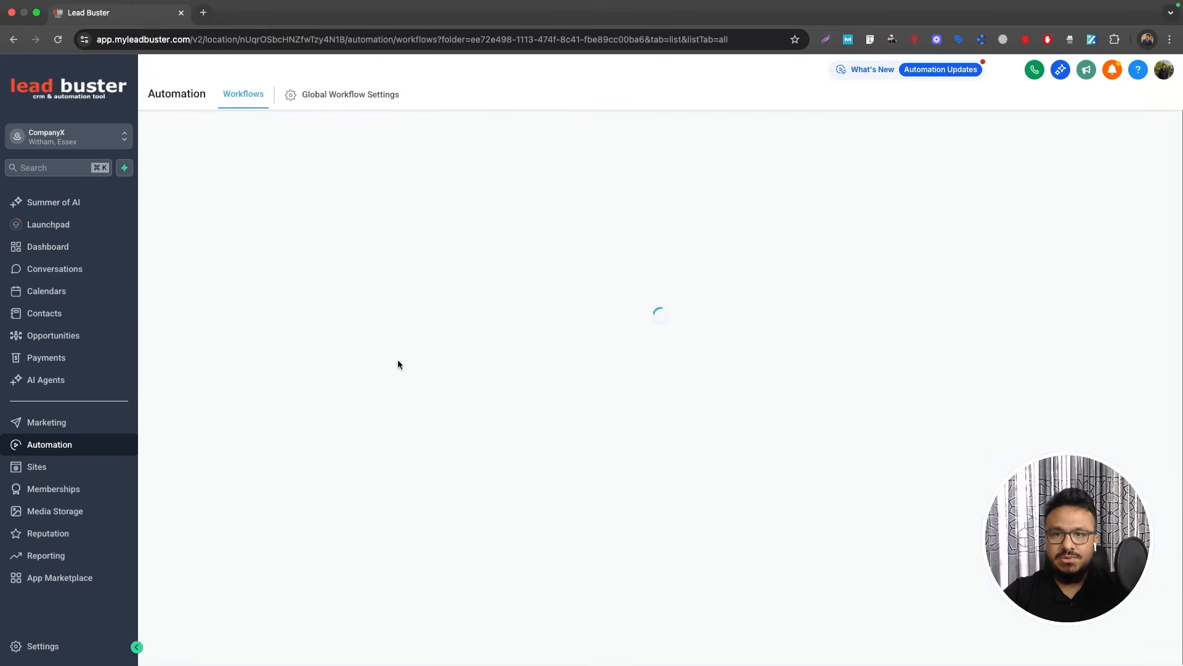
{"action": "left_click", "coordinate": [1014, 142]}
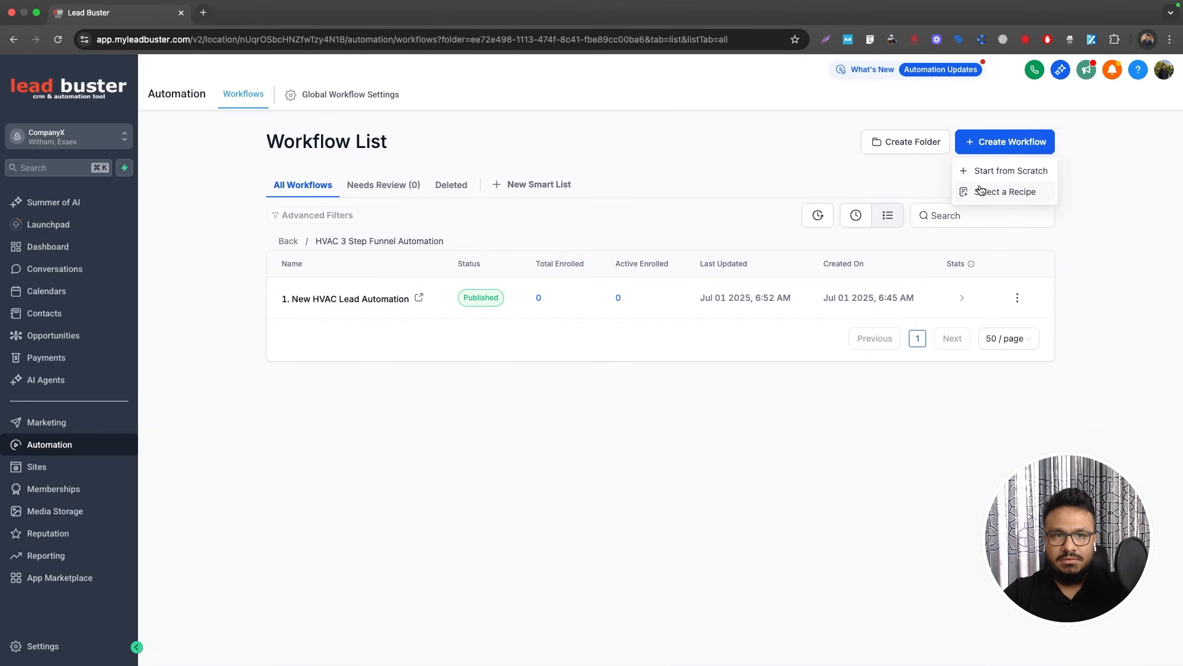
{"action": "left_click", "coordinate": [986, 177]}
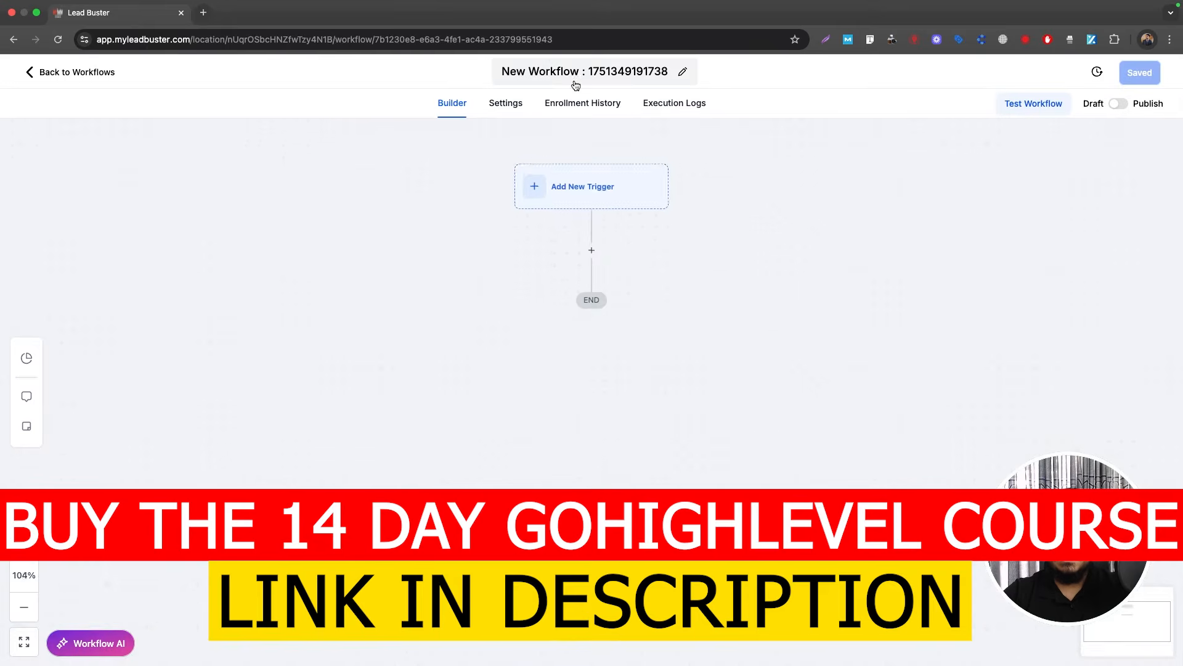
Step: Name the workflow '2. Inspection Booked>>Confirmation+Reminders'
{"action": "left_click", "coordinate": [576, 74]}
{"action": "type", "text": "1"}
{"action": "key", "text": "BackSpace"}
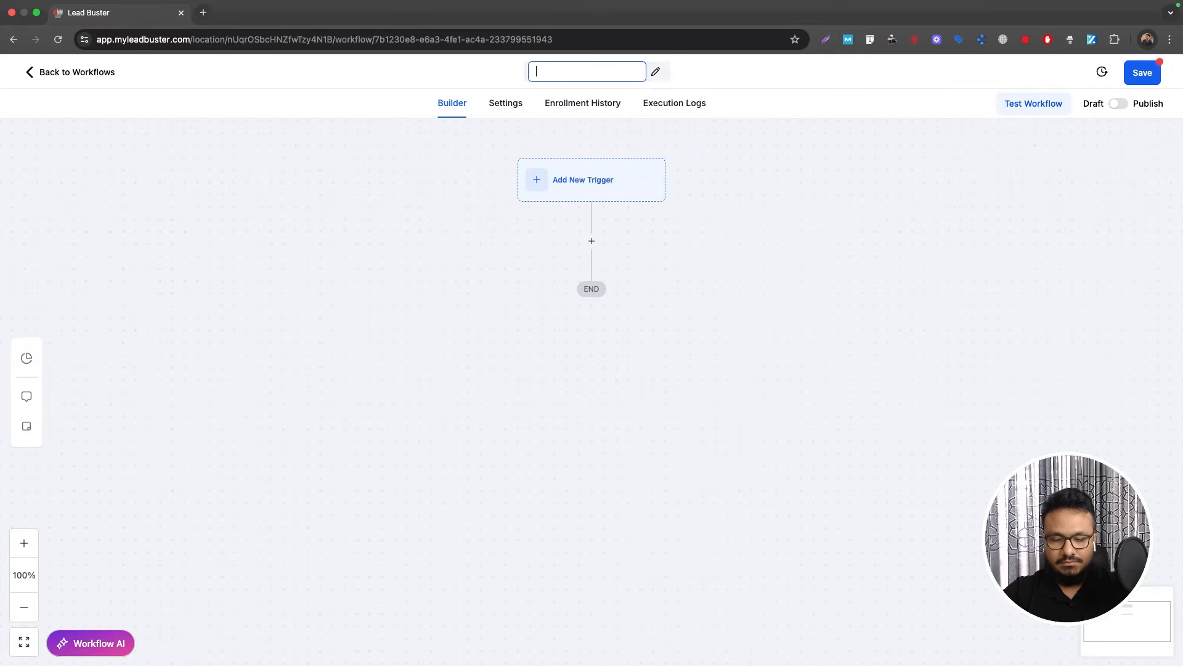
{"action": "type", "text": "2. Ins"}
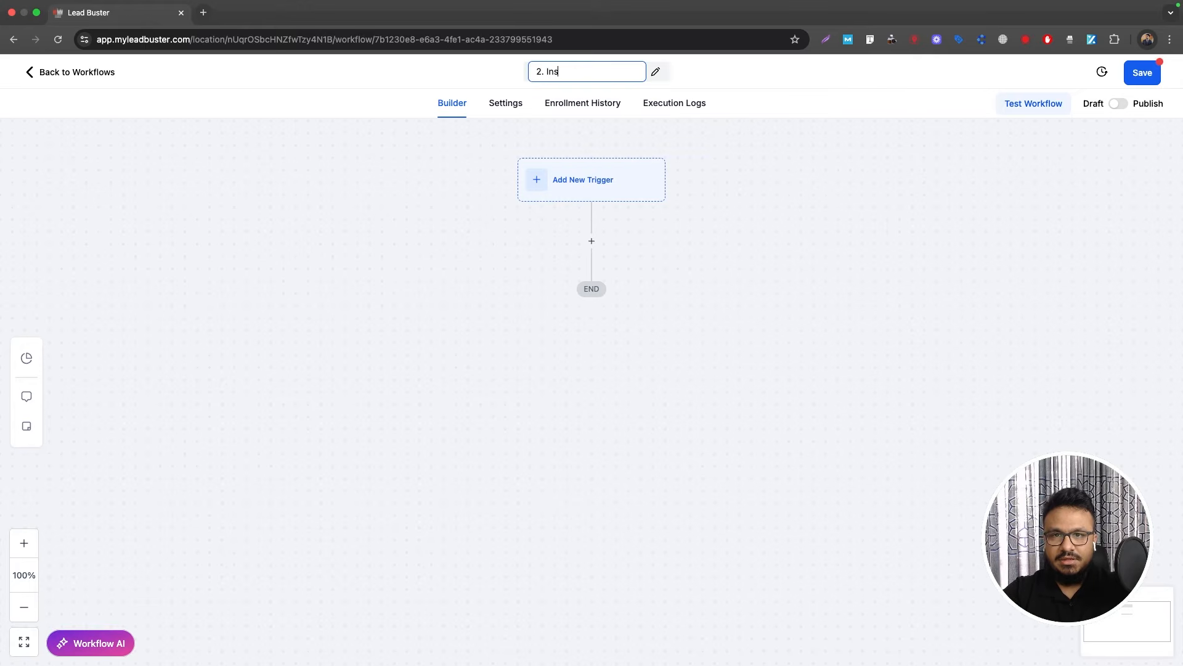
{"action": "type", "text": "pection Booked"}
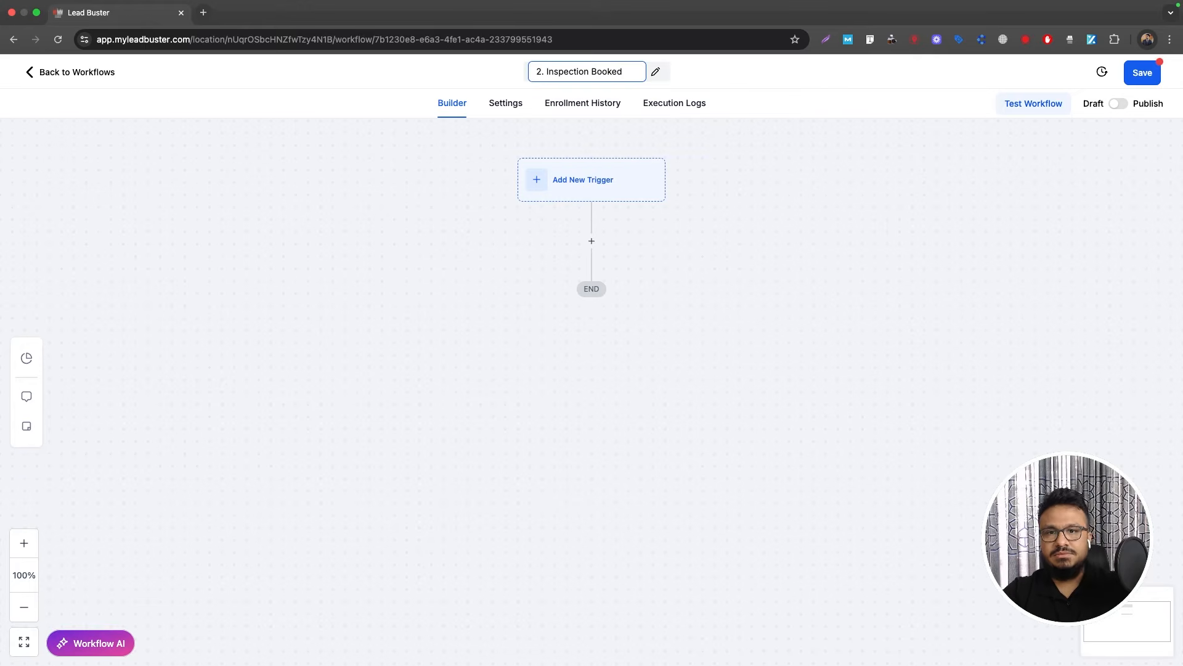
{"action": "type", "text": ">>Confirm"}
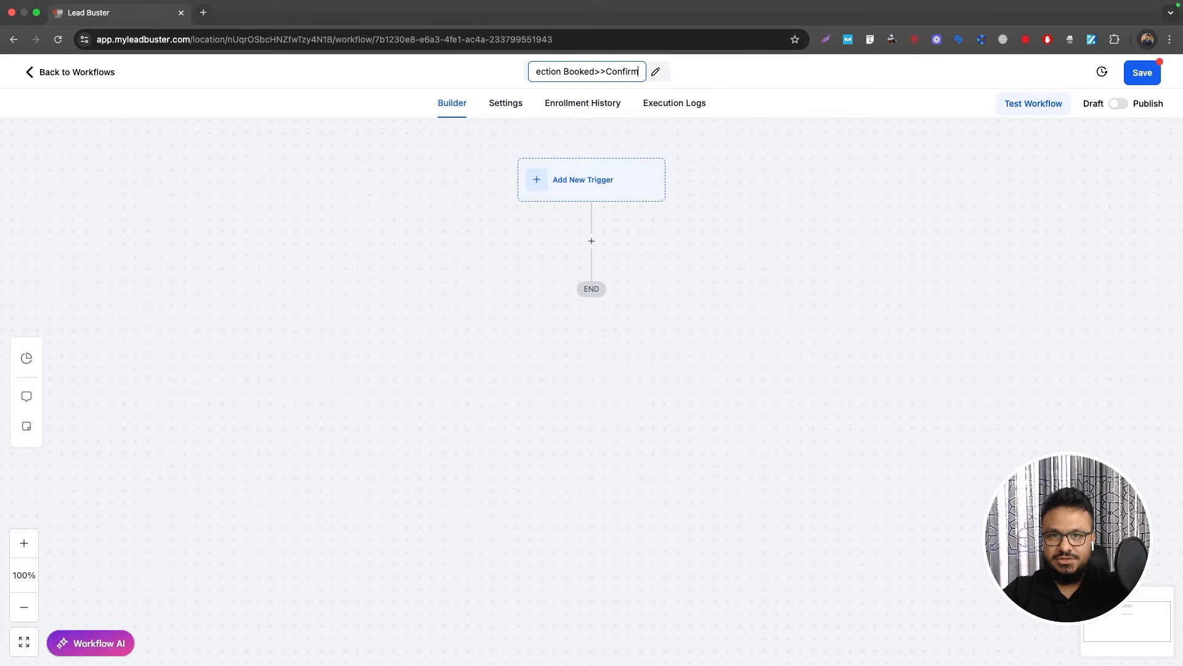
{"action": "type", "text": "ation+Reminders"}
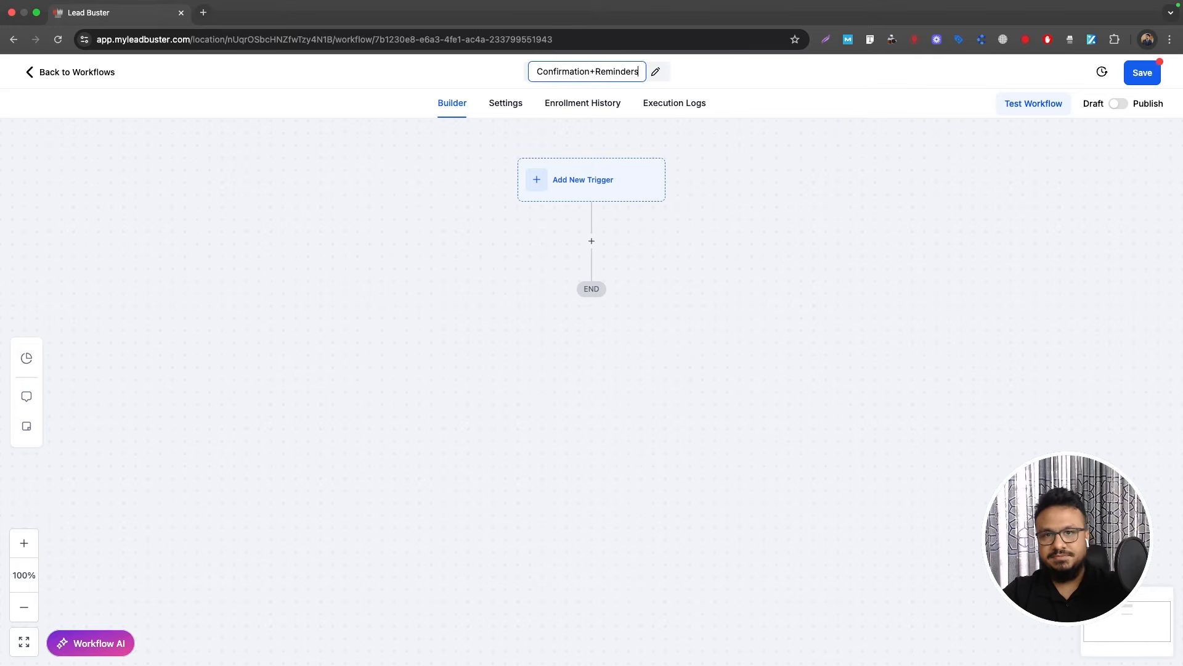
{"action": "key", "text": "Return"}
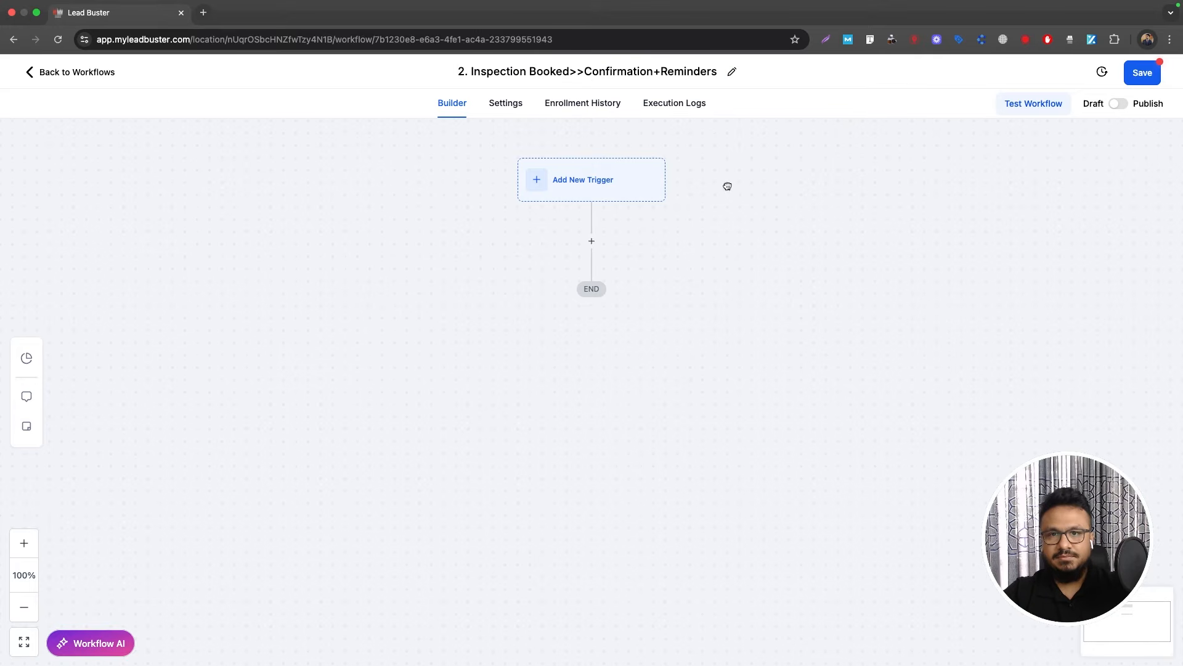
Step: Add an Appointment Status trigger filtered to confirmed appointments
{"action": "left_click", "coordinate": [602, 188]}
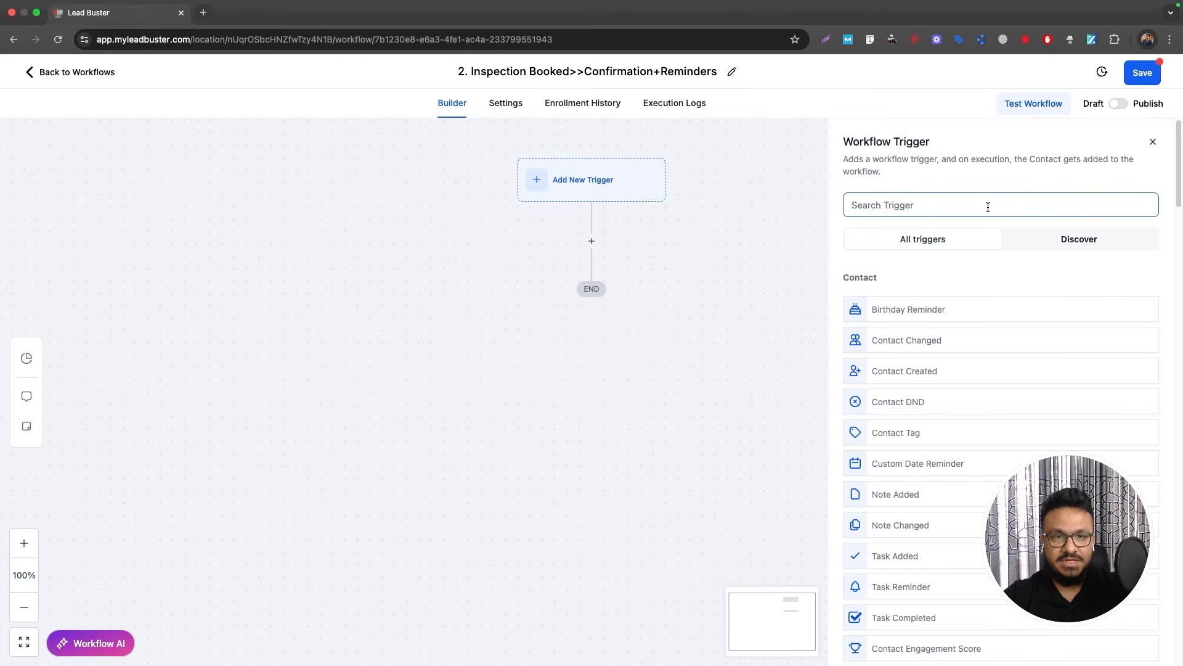
{"action": "left_click", "coordinate": [988, 207]}
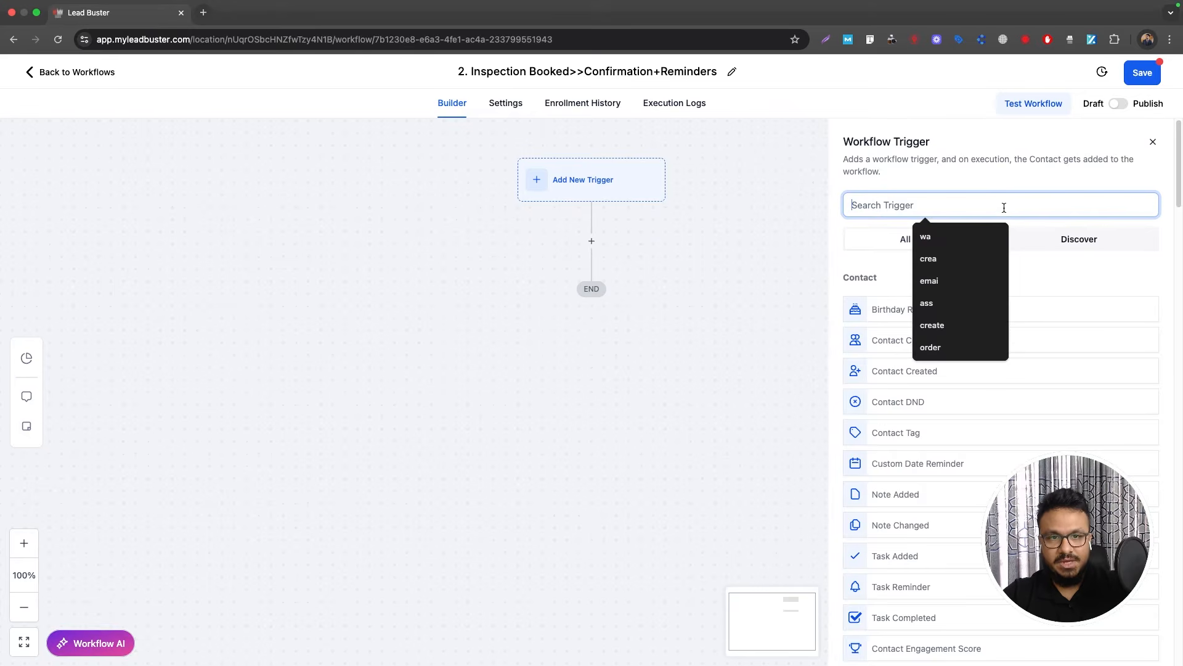
{"action": "type", "text": "appointment"}
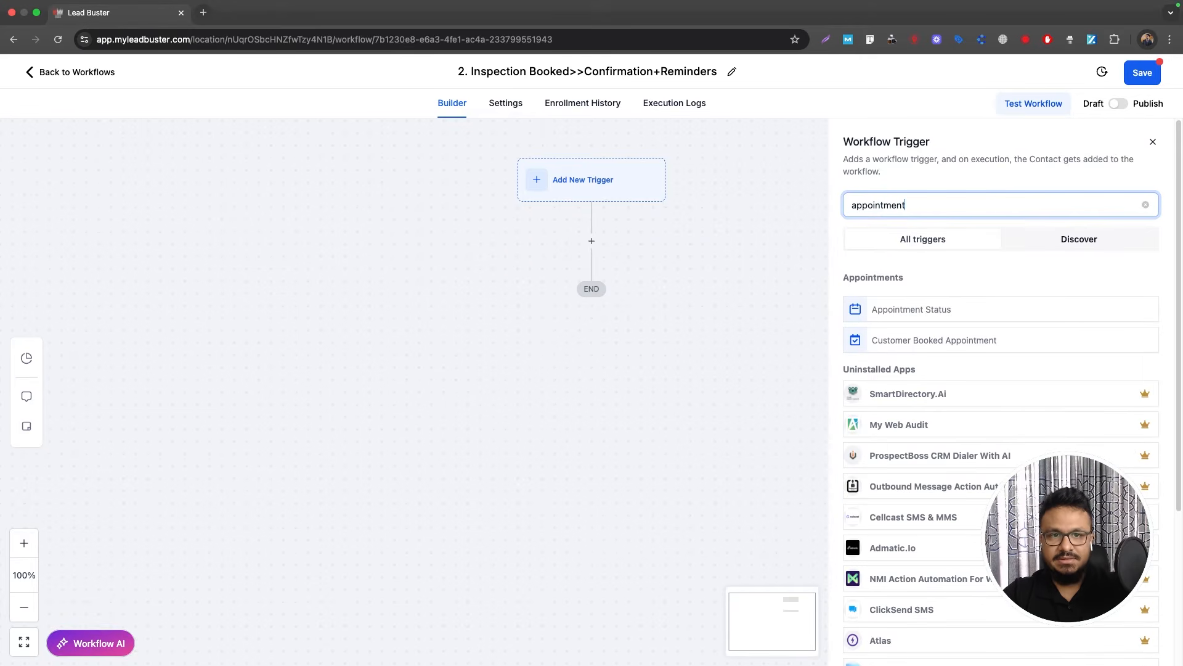
{"action": "left_click", "coordinate": [946, 307]}
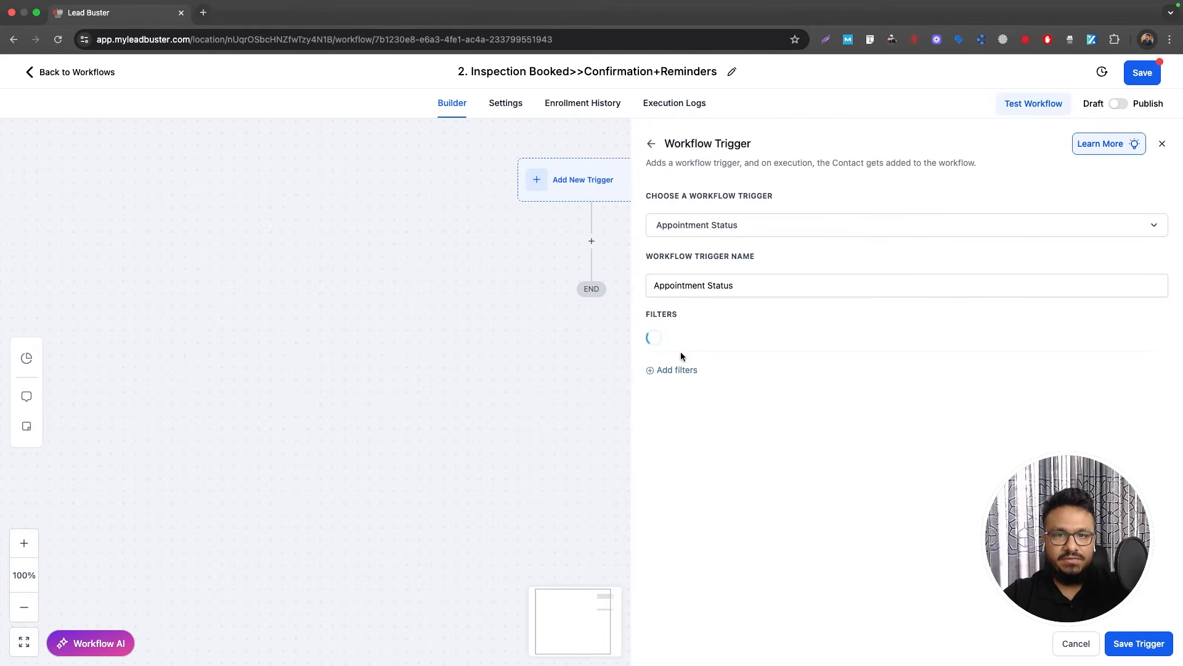
{"action": "left_click", "coordinate": [689, 377]}
{"action": "left_click", "coordinate": [702, 386]}
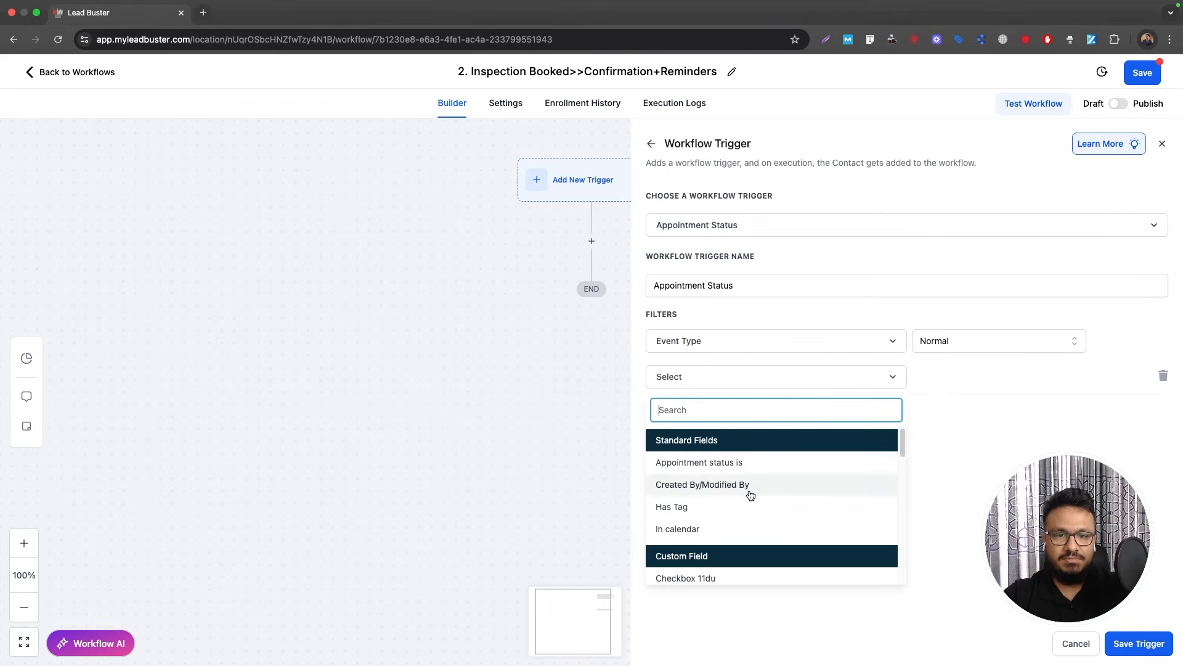
{"action": "left_click", "coordinate": [737, 460]}
{"action": "left_click", "coordinate": [964, 379]}
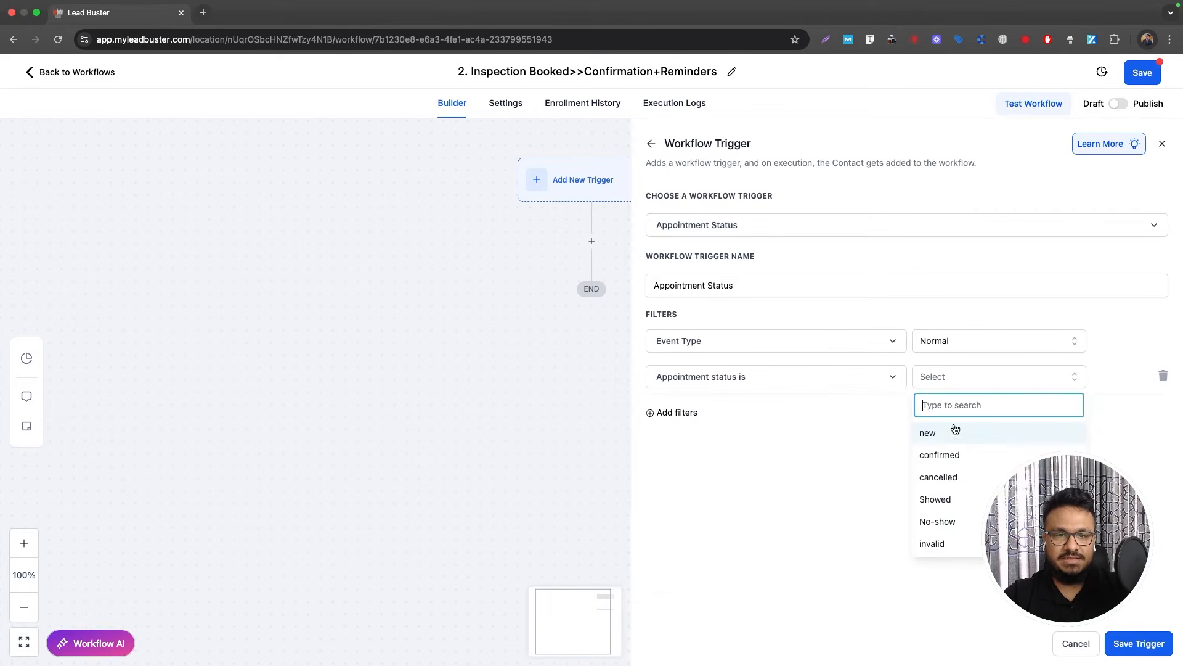
{"action": "left_click", "coordinate": [954, 454]}
Step: Add a calendar filter for Book An Appointment With Me
{"action": "left_click", "coordinate": [687, 413]}
{"action": "left_click", "coordinate": [698, 419]}
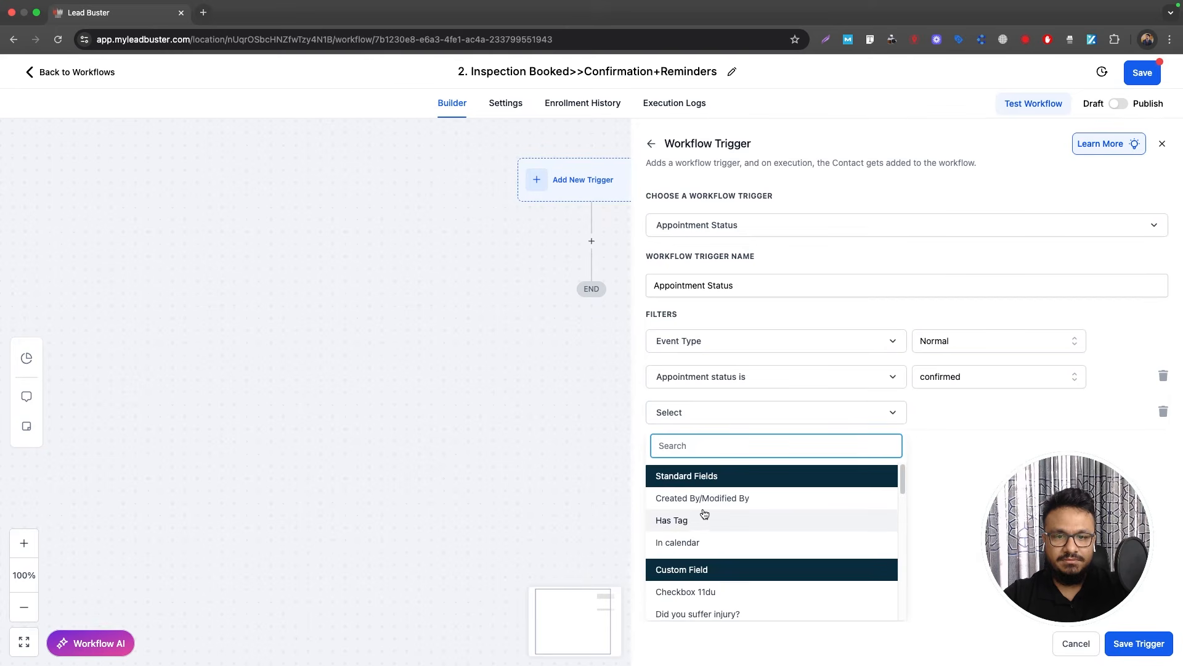
{"action": "left_click", "coordinate": [703, 541]}
{"action": "left_click", "coordinate": [947, 422]}
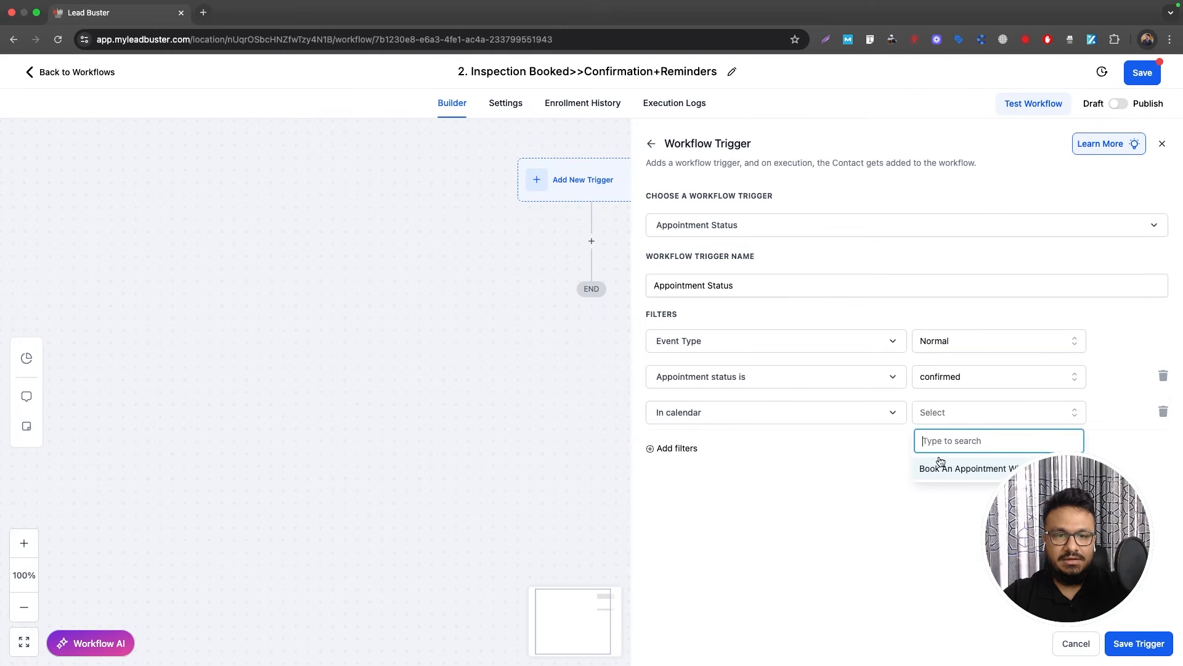
{"action": "left_click", "coordinate": [943, 467]}
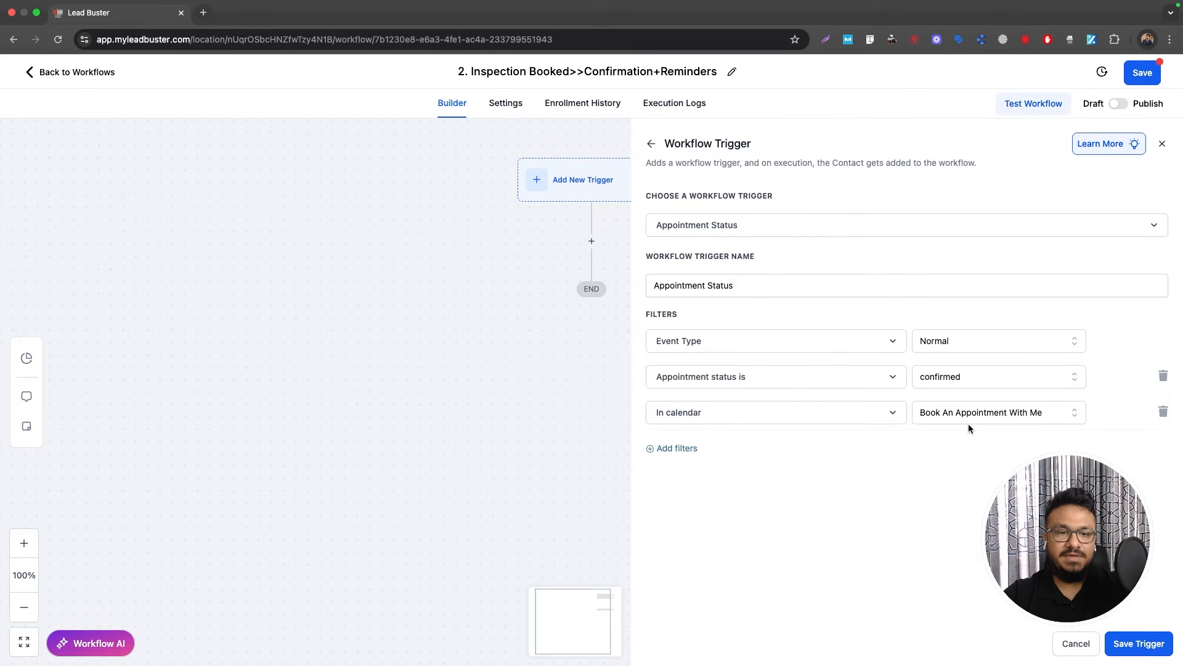
Step: Save the trigger and add a Remove From Workflow action targeting 1. New HVAC Lead Automation
{"action": "left_click", "coordinate": [1120, 644]}
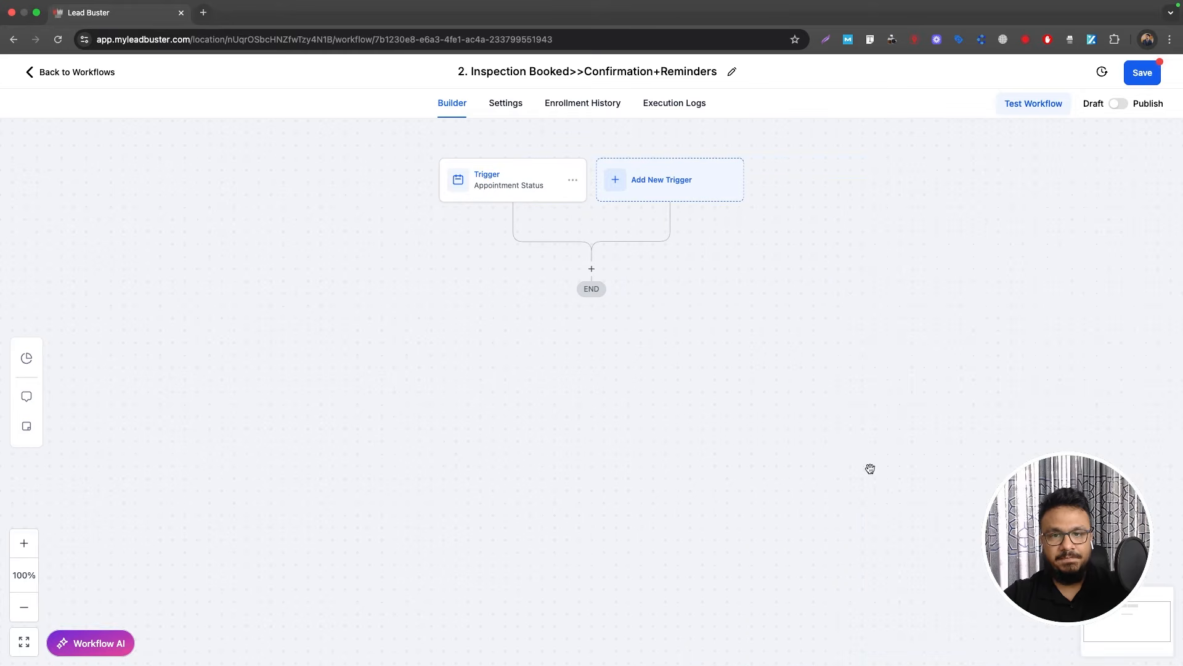
{"action": "left_click", "coordinate": [592, 268]}
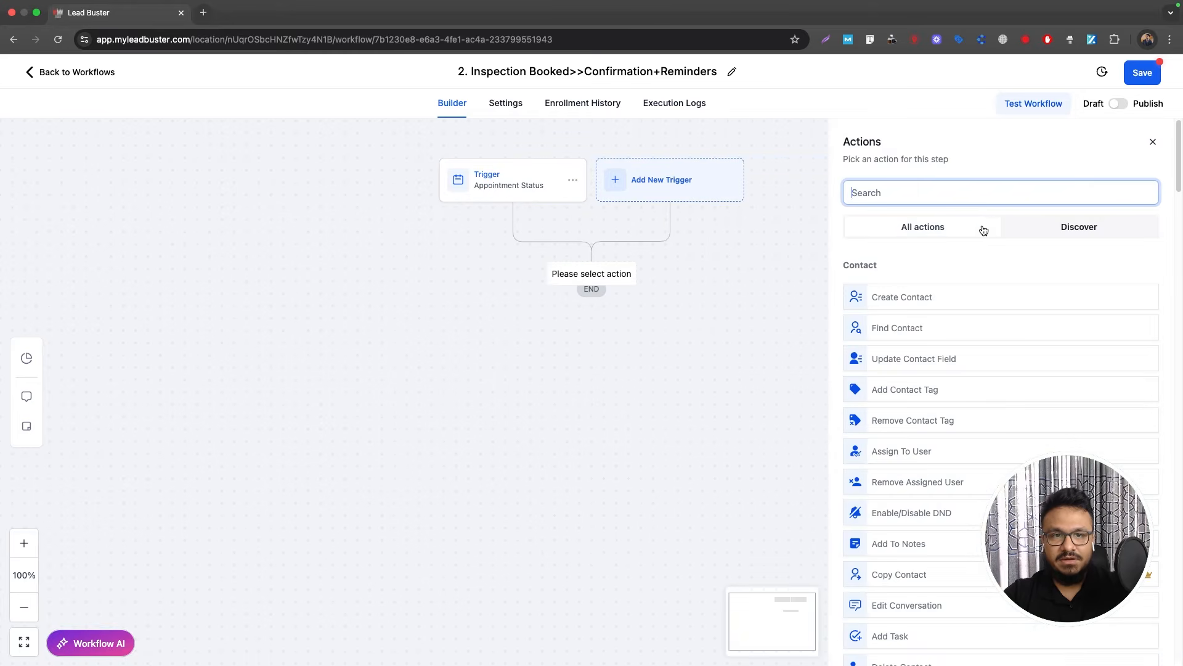
{"action": "type", "text": "remove"}
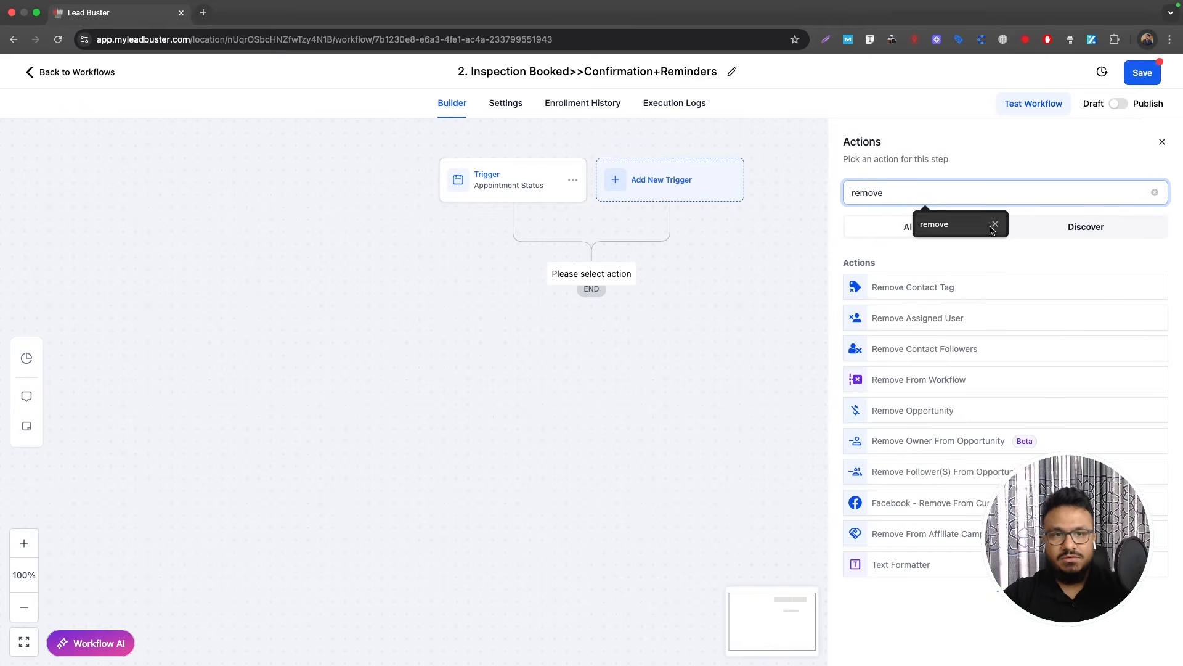
{"action": "left_click", "coordinate": [914, 374]}
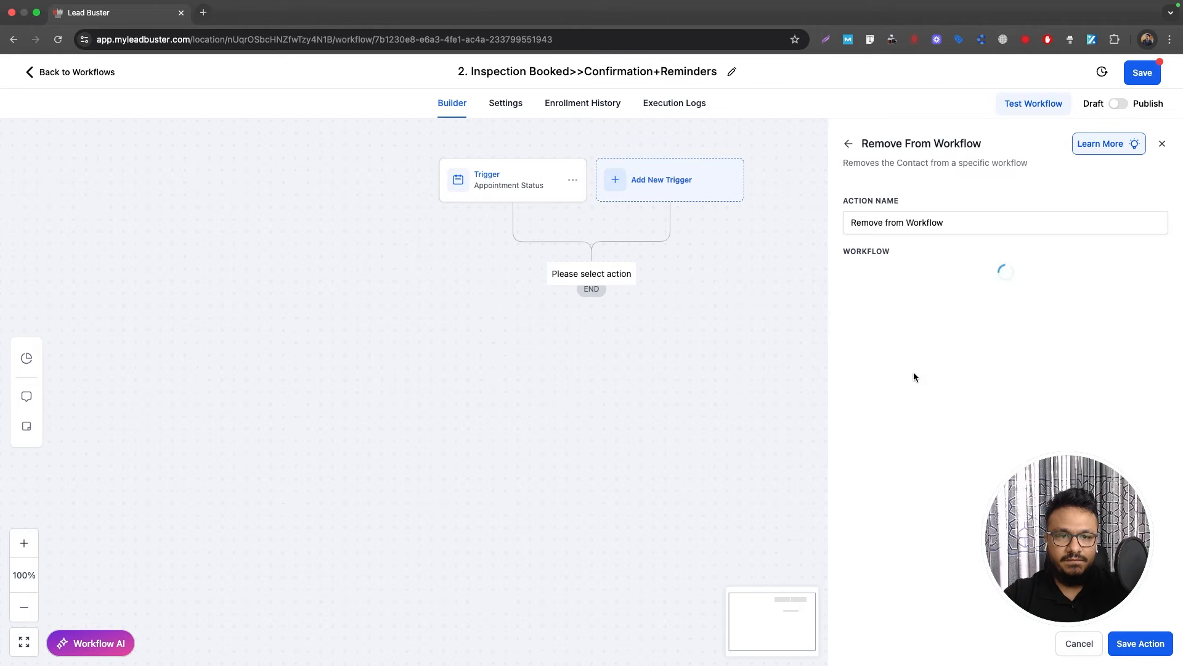
{"action": "left_click", "coordinate": [905, 281]}
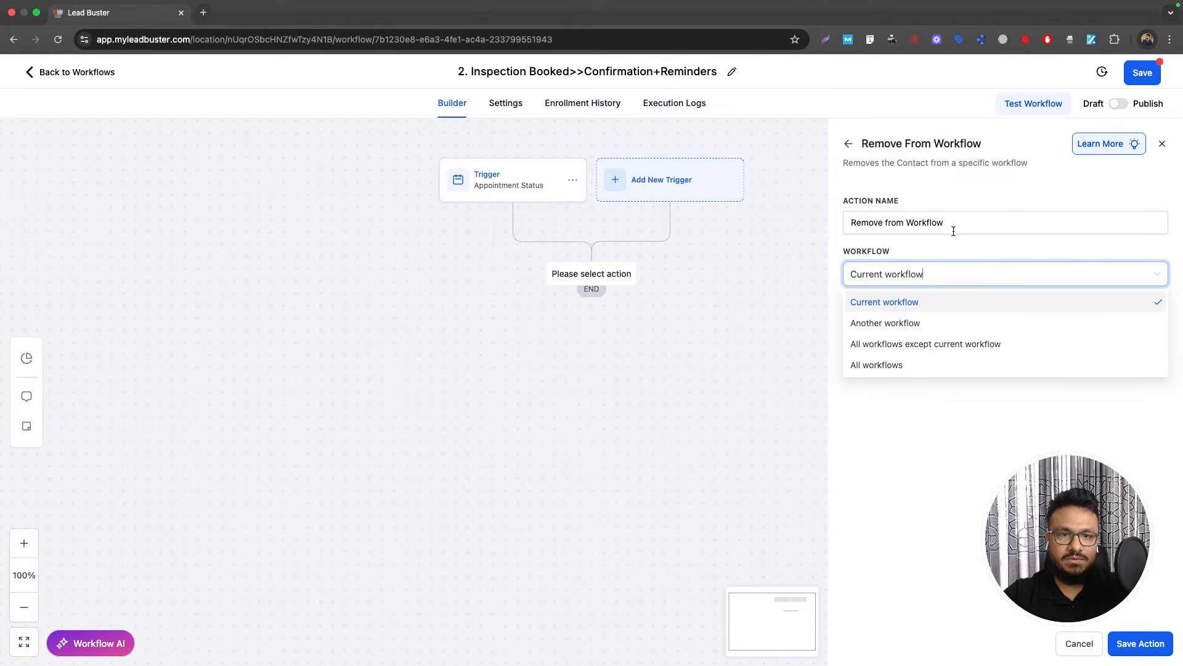
{"action": "left_click", "coordinate": [906, 324]}
{"action": "left_click", "coordinate": [989, 312]}
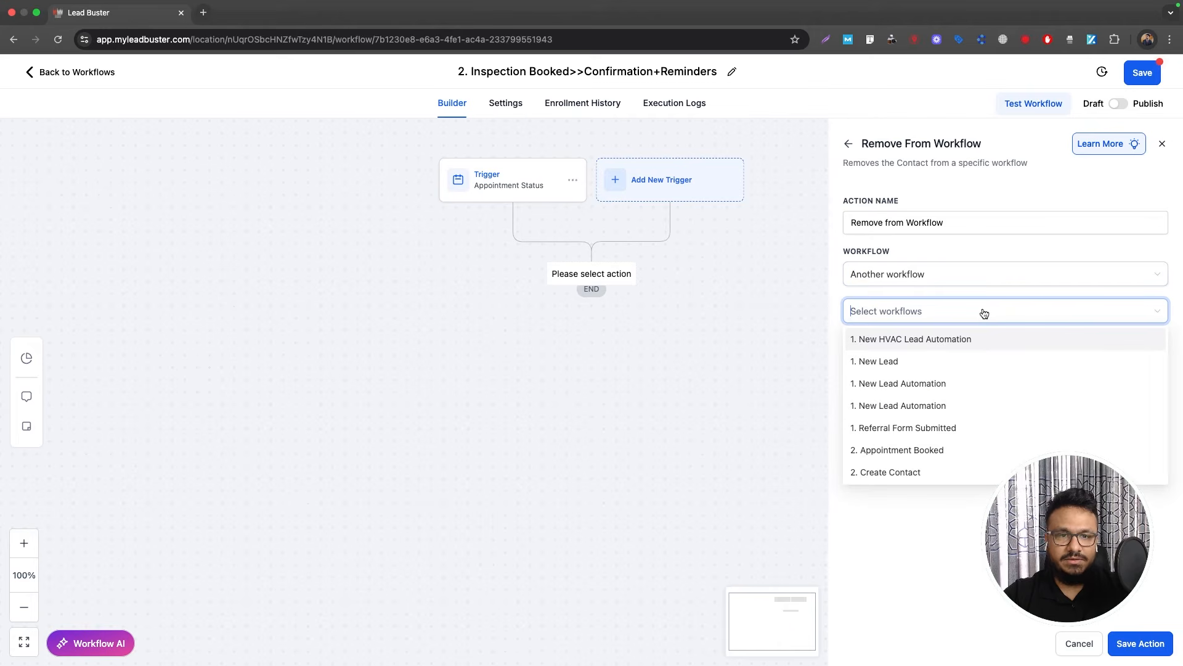
{"action": "left_click", "coordinate": [934, 341]}
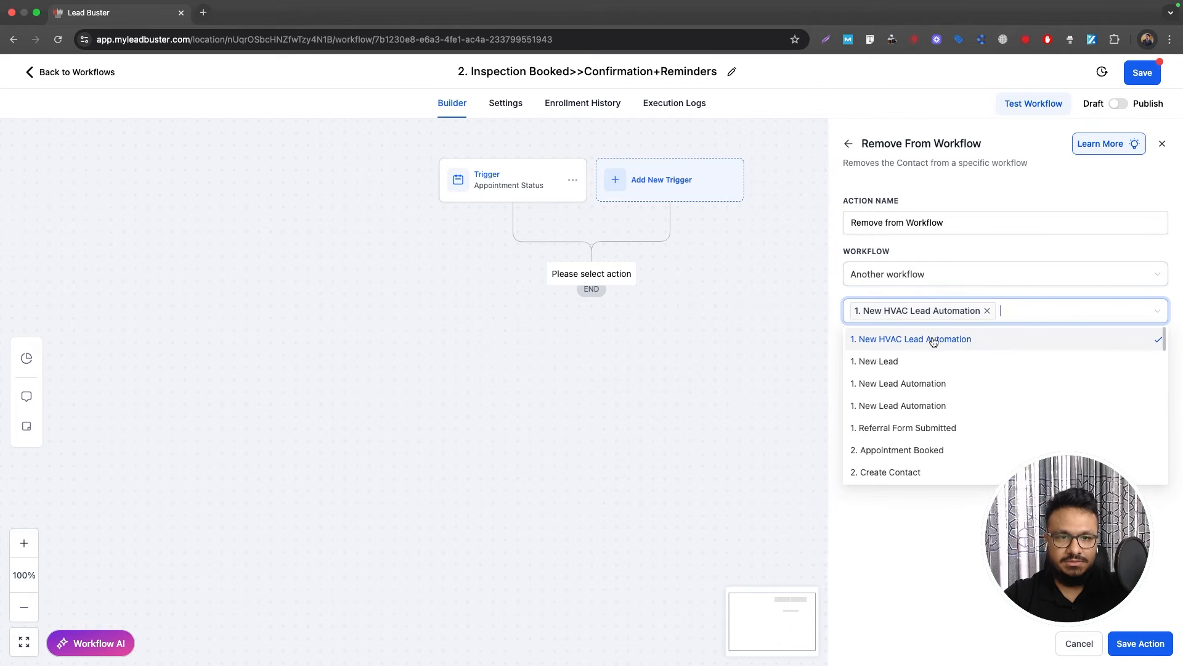
{"action": "left_click", "coordinate": [983, 587]}
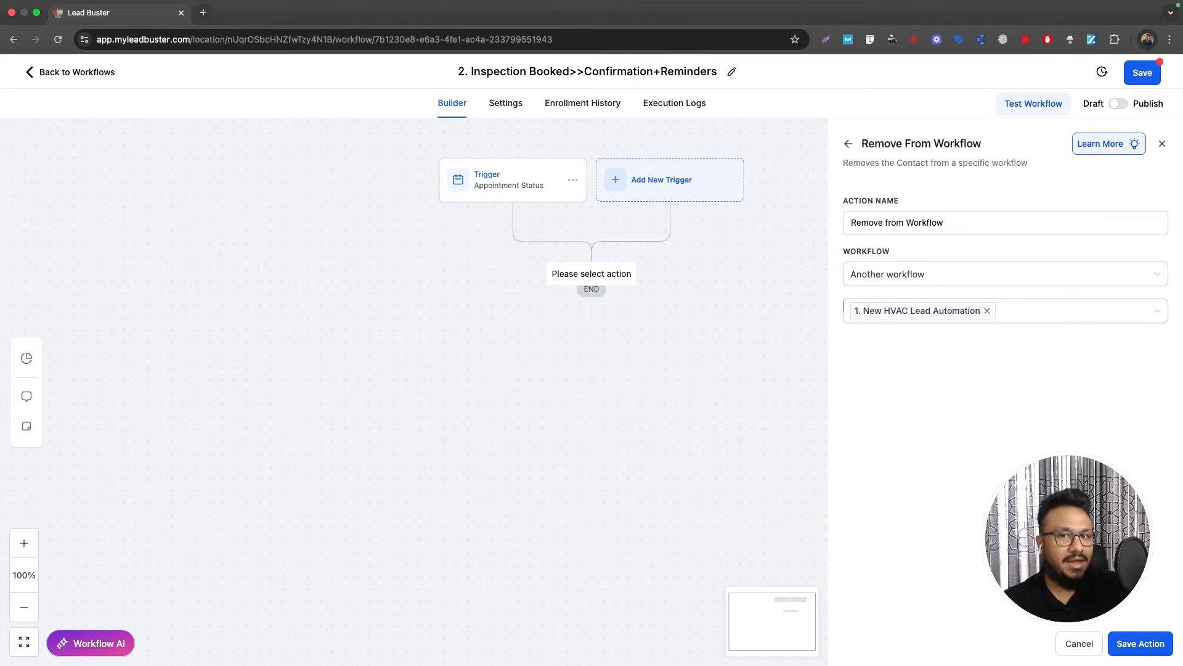
{"action": "left_click", "coordinate": [1140, 643]}
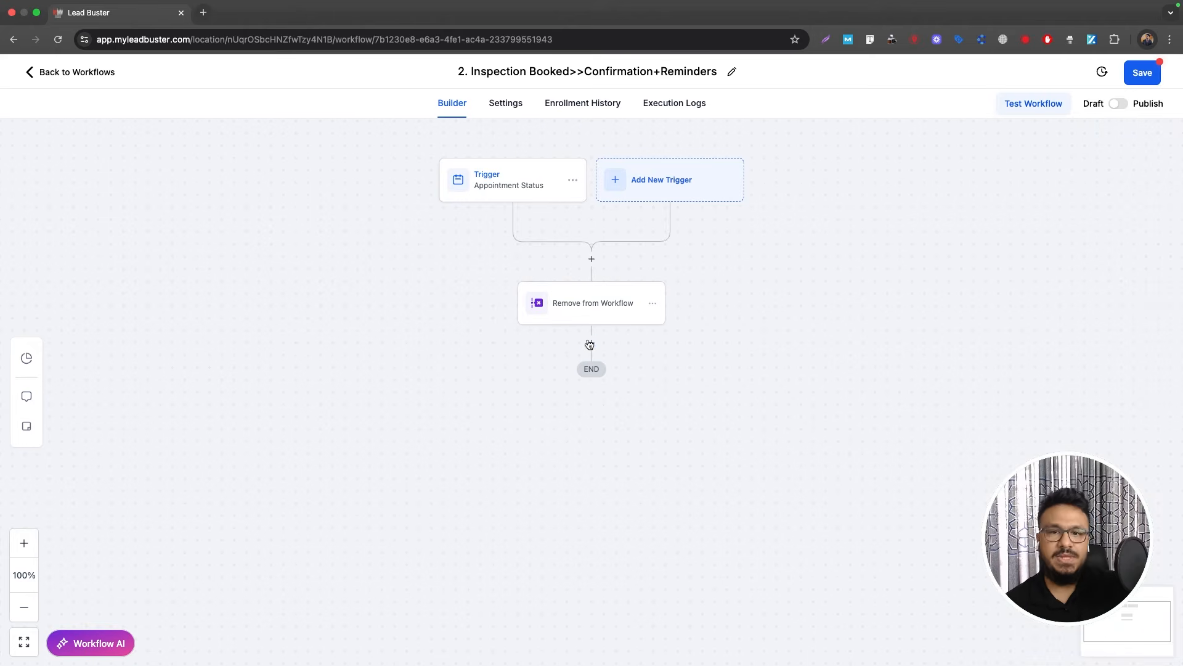
Step: Add a Send Email action below Remove from Workflow
{"action": "left_click", "coordinate": [591, 344]}
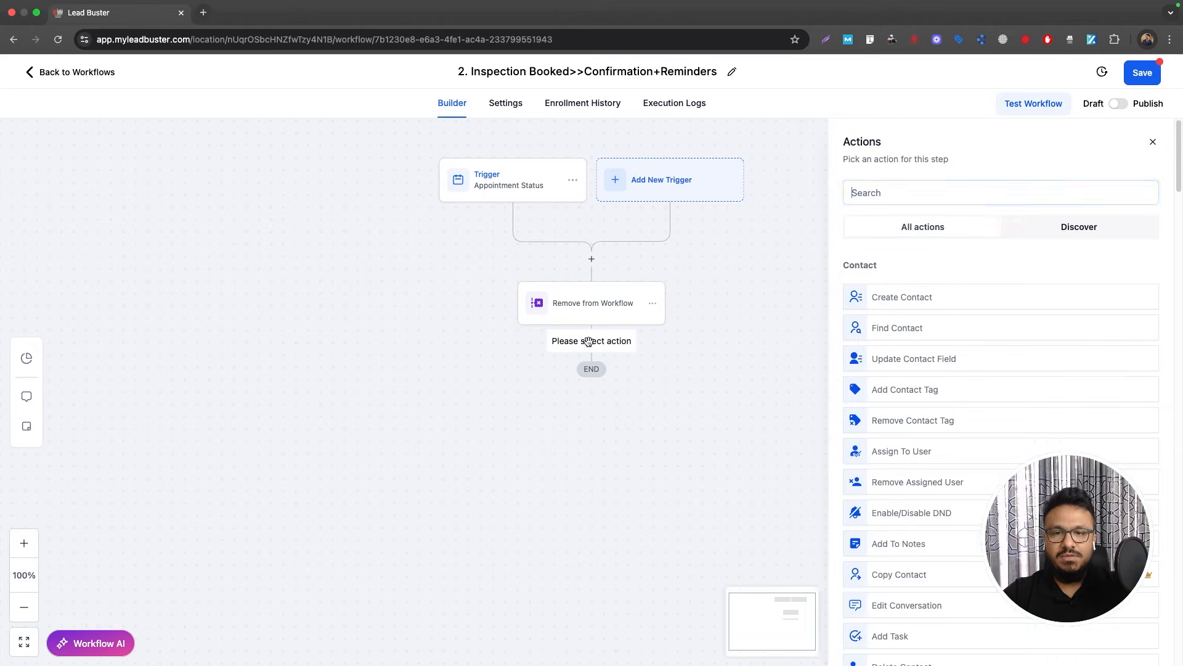
{"action": "type", "text": "email"}
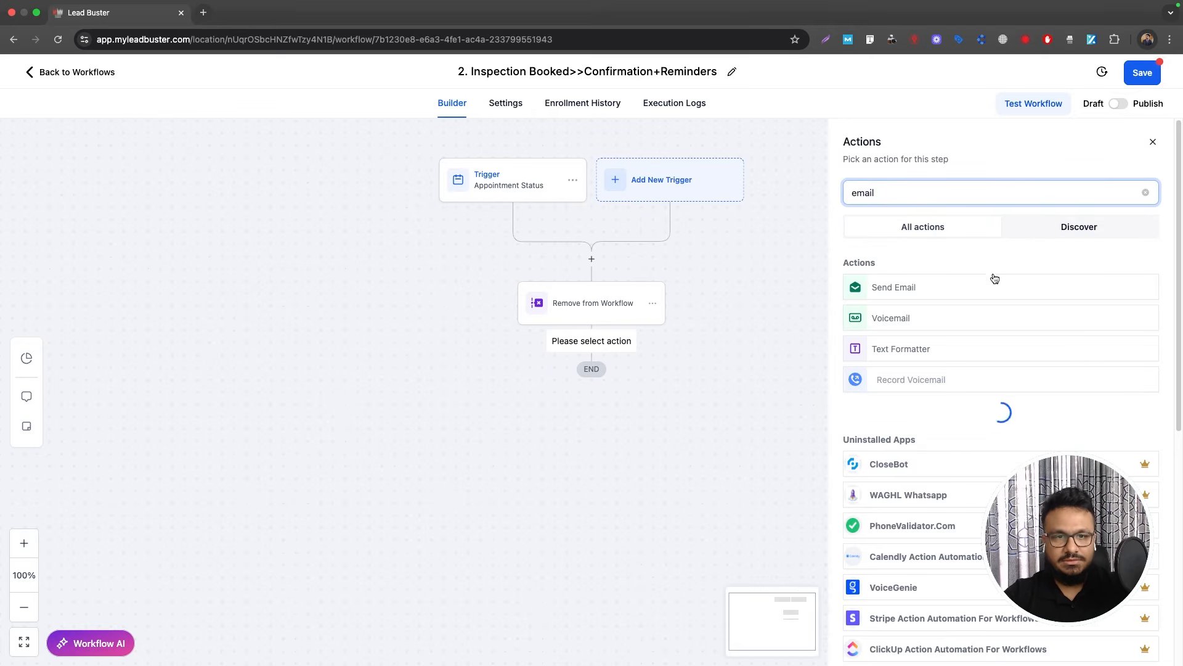
{"action": "left_click", "coordinate": [946, 288]}
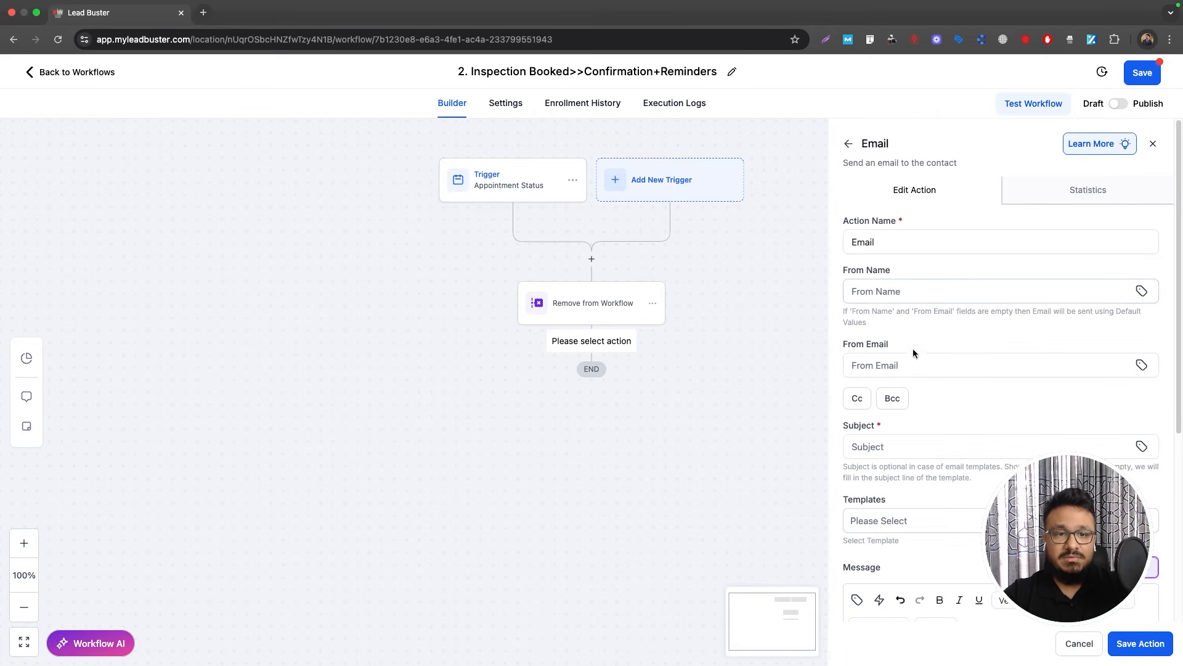
Step: Enter the email subject 'Inspection Confirmation'
{"action": "left_click", "coordinate": [875, 370]}
{"action": "scroll", "coordinate": [876, 373], "scroll_direction": "down", "scroll_amount": 3}
{"action": "left_click", "coordinate": [895, 335]}
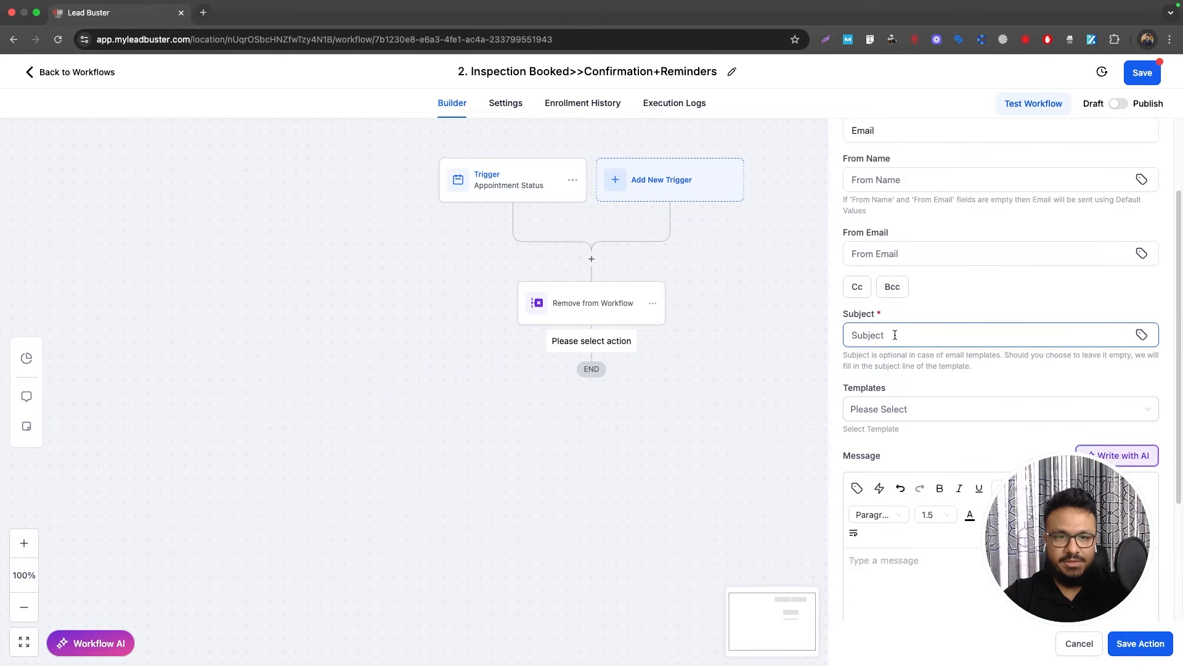
{"action": "type", "text": "In"}
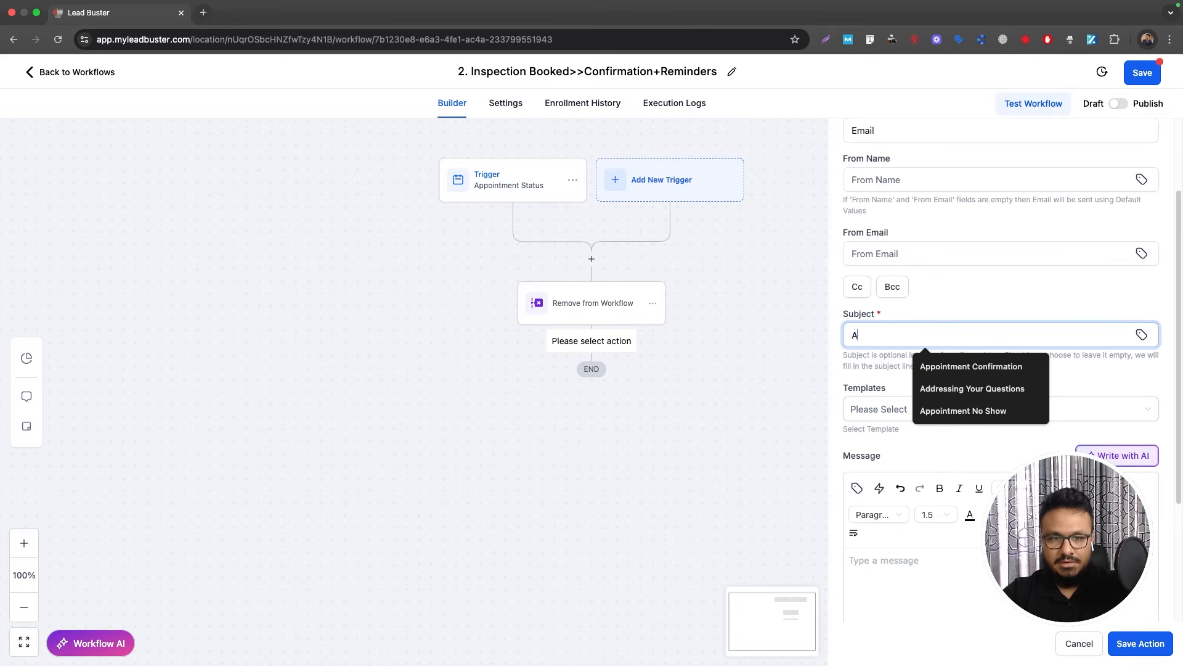
{"action": "type", "text": "spection Confirmatio"}
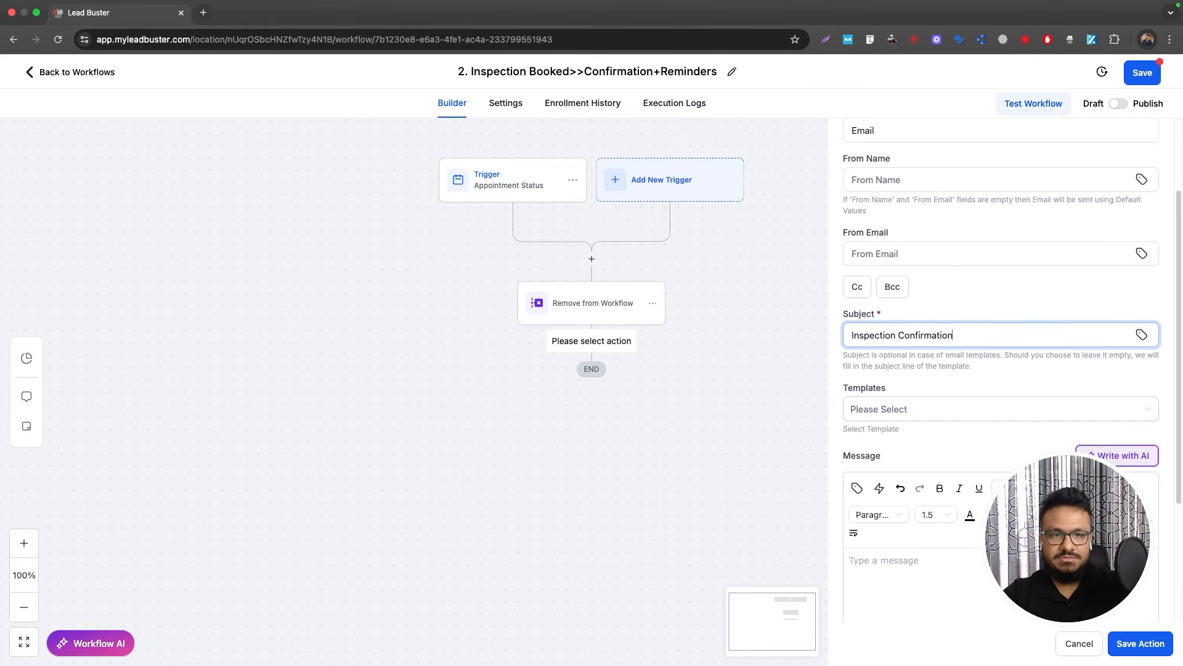
{"action": "type", "text": "n"}
{"action": "scroll", "coordinate": [891, 245], "scroll_direction": "up", "scroll_amount": 1}
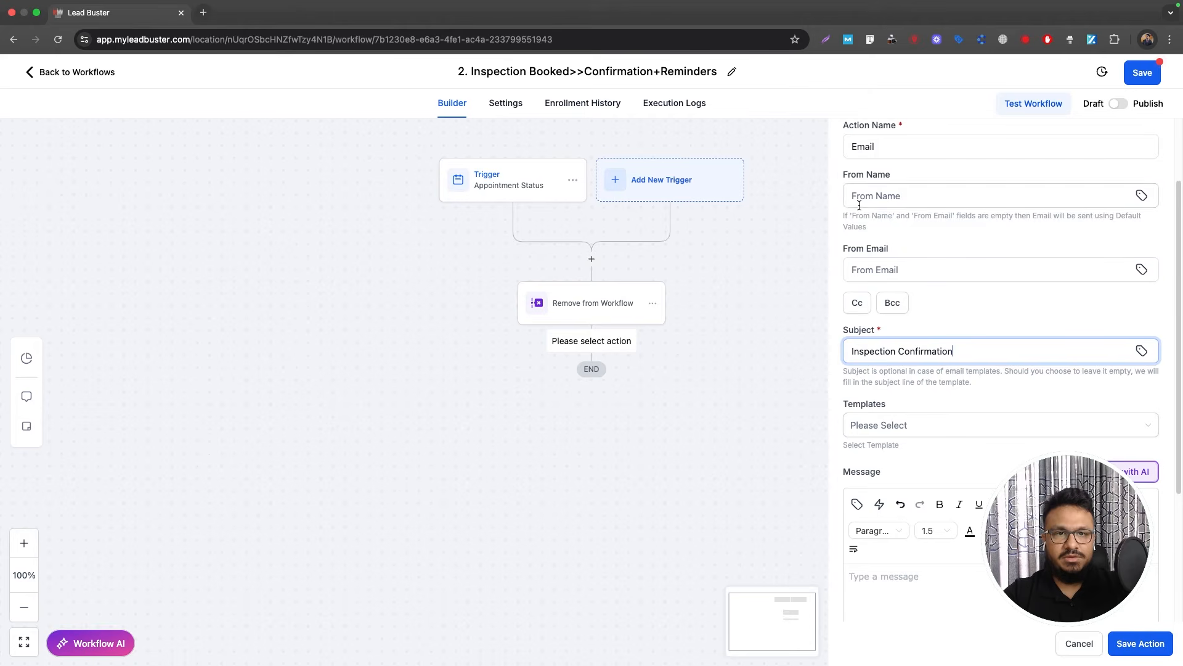
{"action": "scroll", "coordinate": [931, 370], "scroll_direction": "down", "scroll_amount": 3}
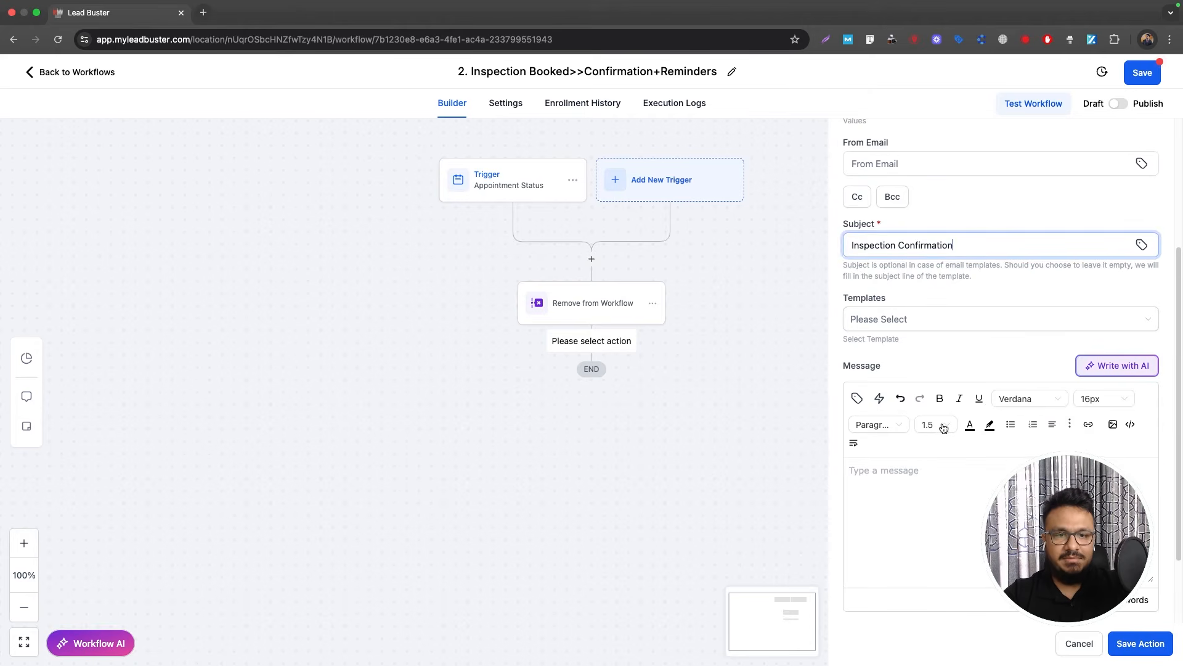
Step: Start the message with 'Hi', the contact's first name and 'Your inspection is confirmed'
{"action": "type", "text": "Hi"}
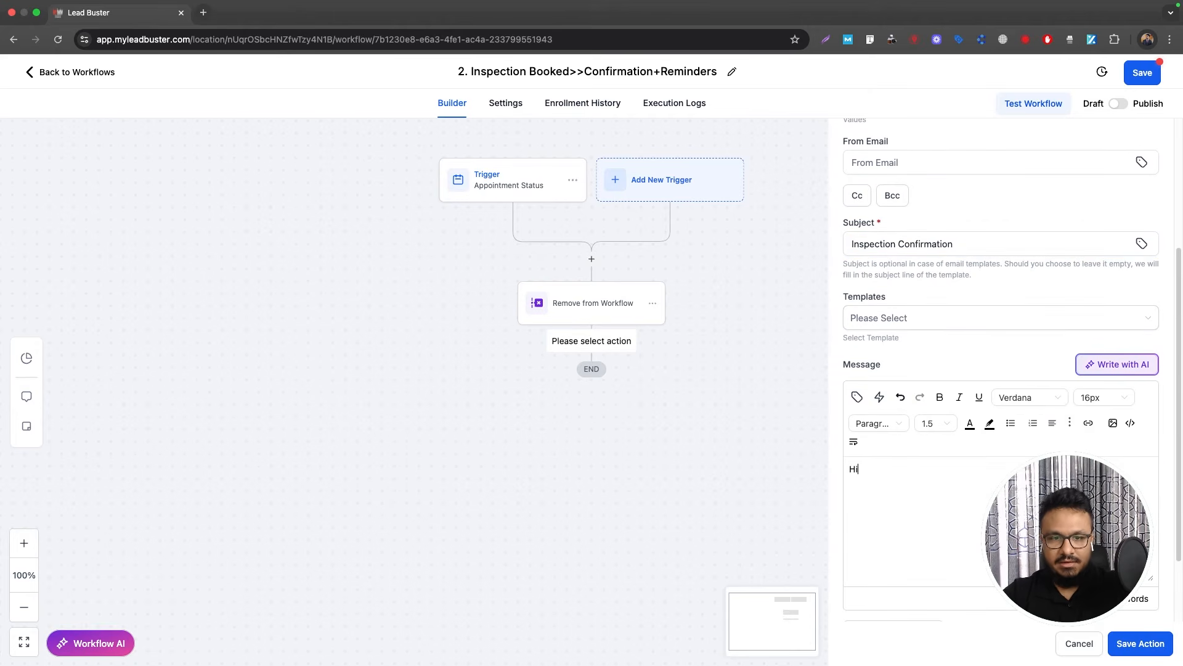
{"action": "left_click", "coordinate": [856, 398]}
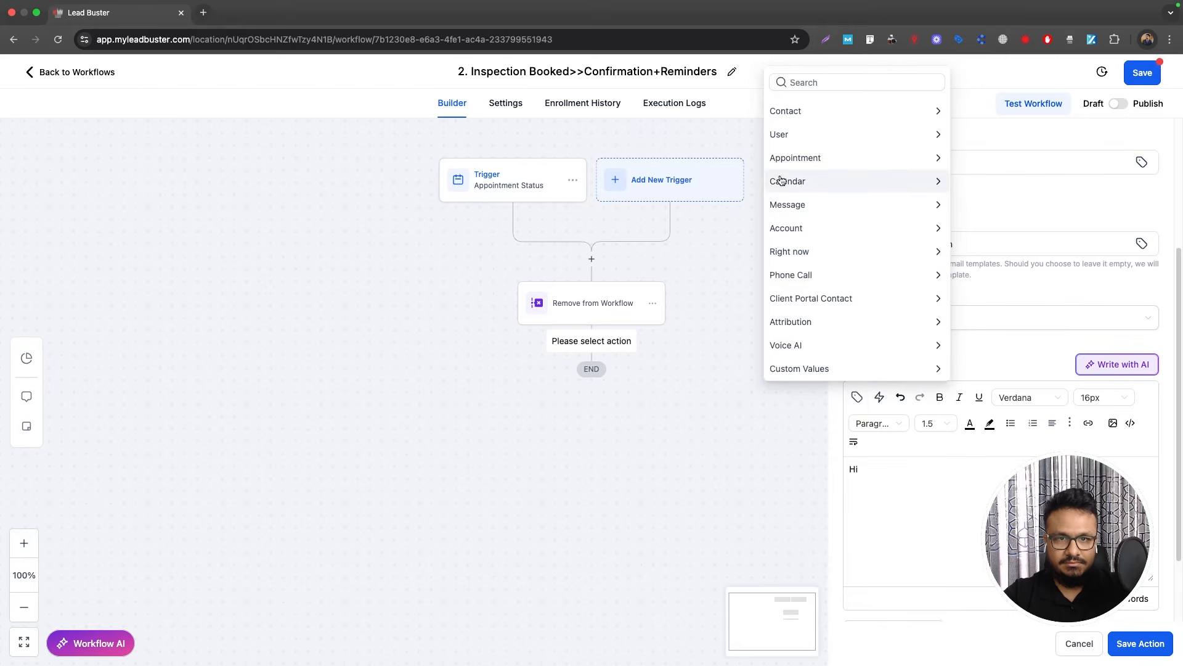
{"action": "left_click", "coordinate": [804, 113]}
{"action": "left_click", "coordinate": [794, 153]}
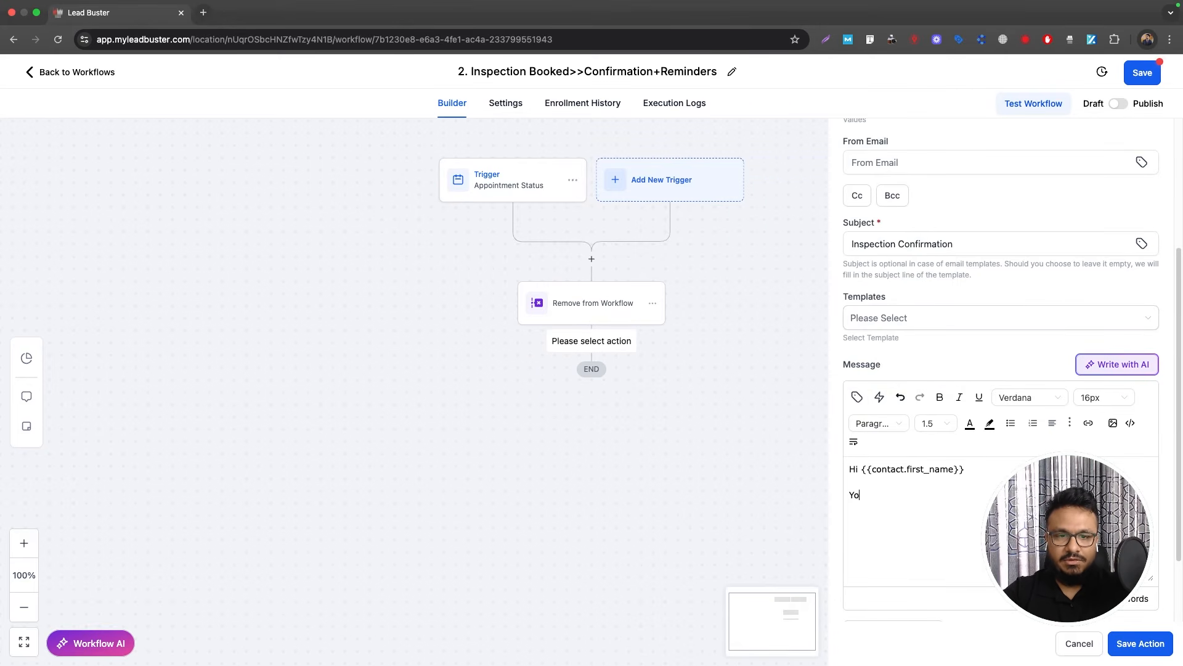
{"action": "type", "text": "Your insepction is"}
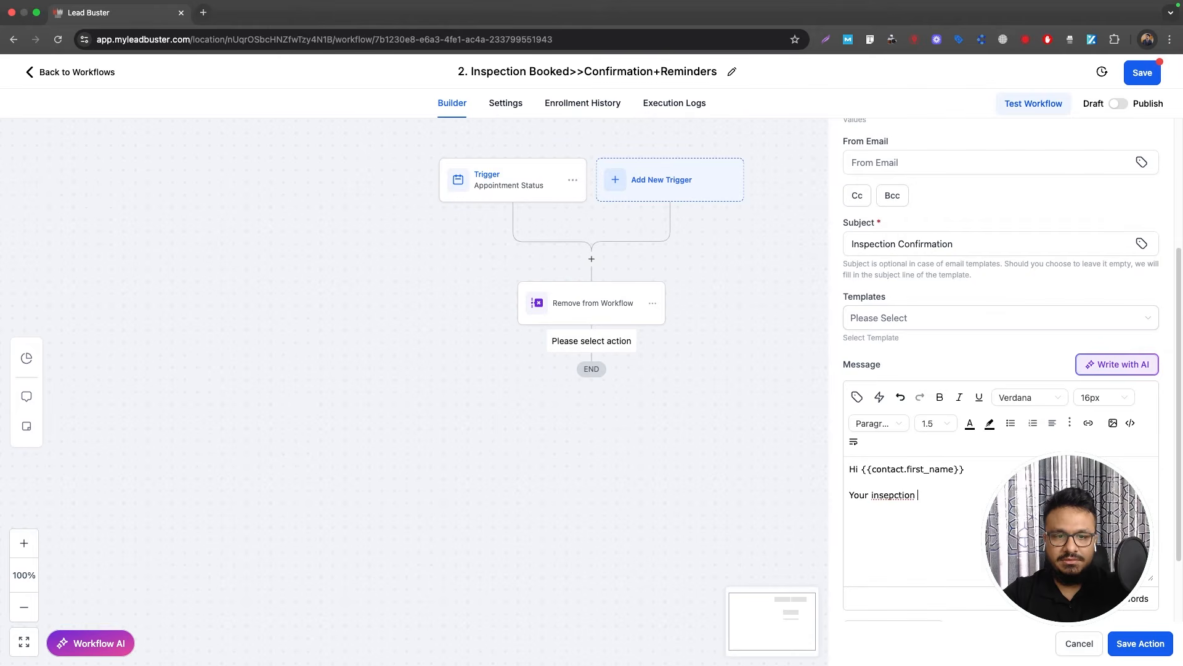
{"action": "key", "text": "BackSpace"}
{"action": "key", "text": "BackSpace"}
{"action": "key", "text": "BackSpace"}
{"action": "key", "text": "BackSpace"}
{"action": "key", "text": "BackSpace"}
{"action": "key", "text": "BackSpace"}
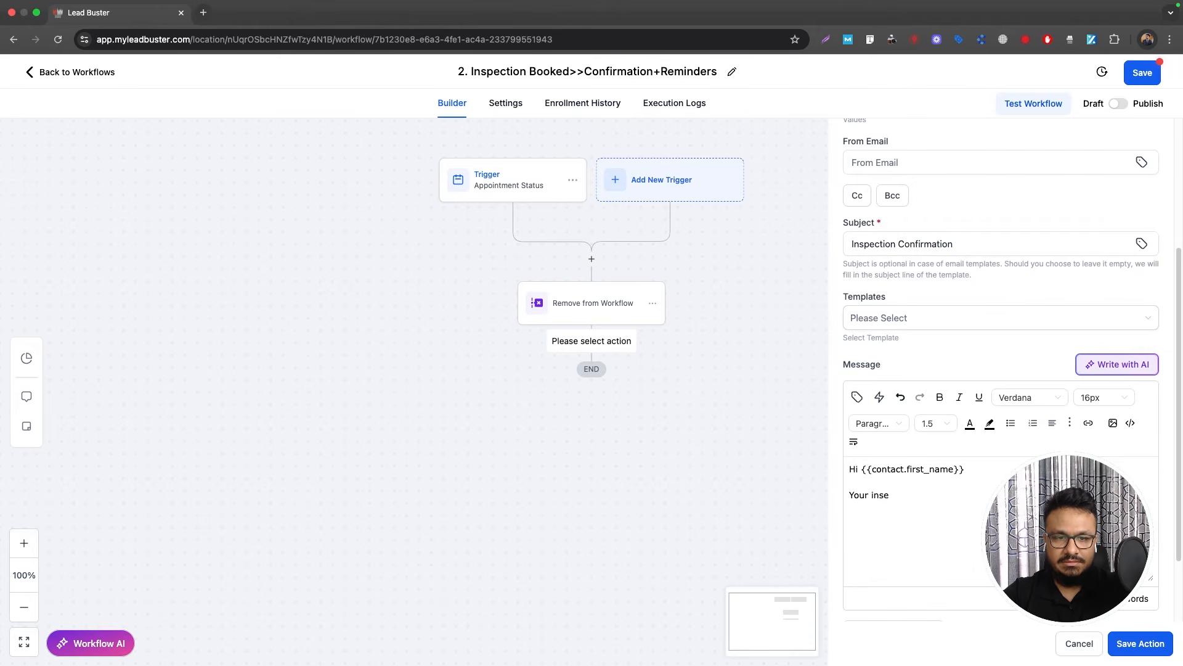
{"action": "type", "text": "pection is"}
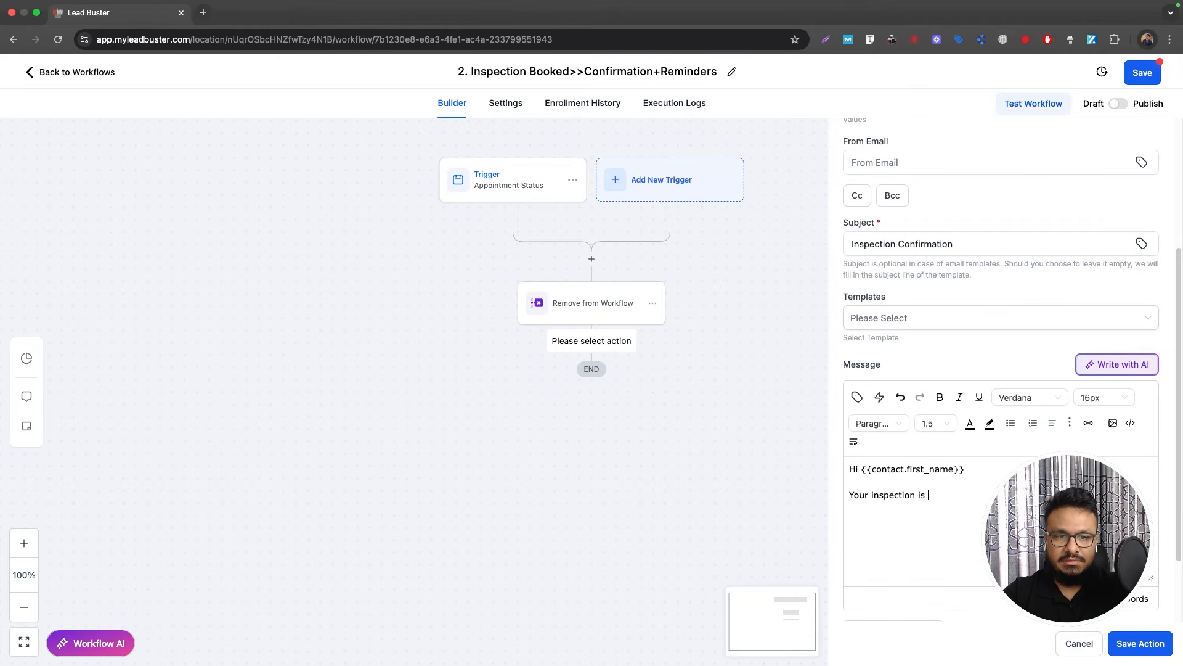
{"action": "type", "text": " confirmed for"}
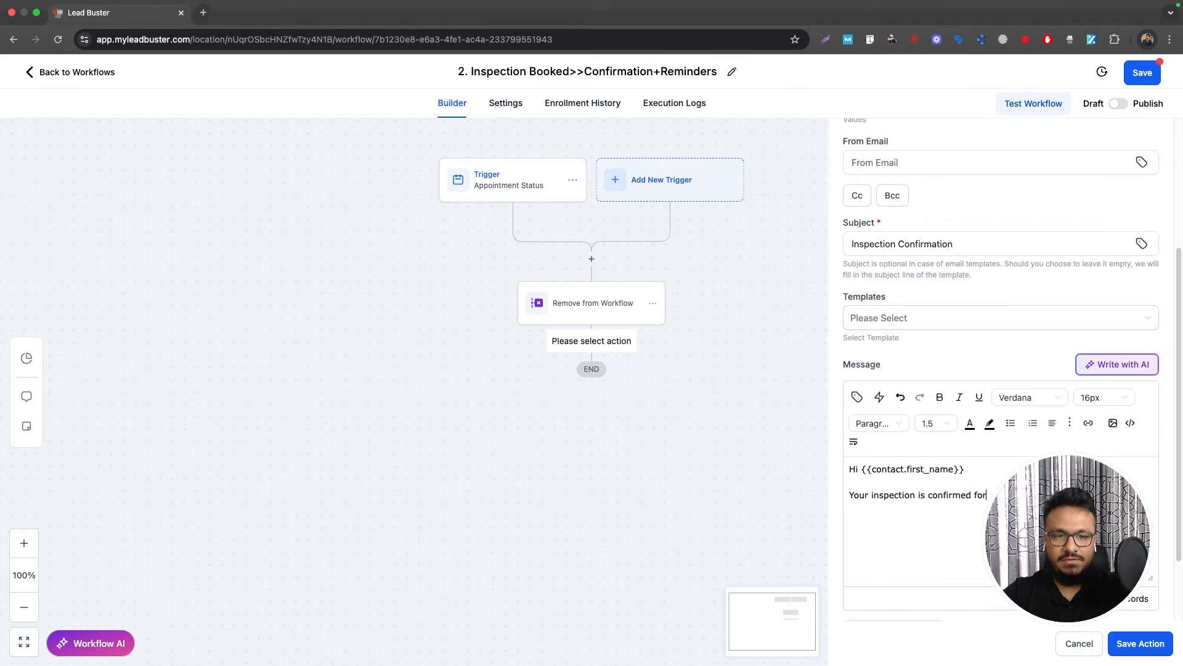
Step: Insert the appointment start time, then add 'See you then.' and the Google Calendar line
{"action": "left_click", "coordinate": [856, 397]}
{"action": "left_click", "coordinate": [790, 109]}
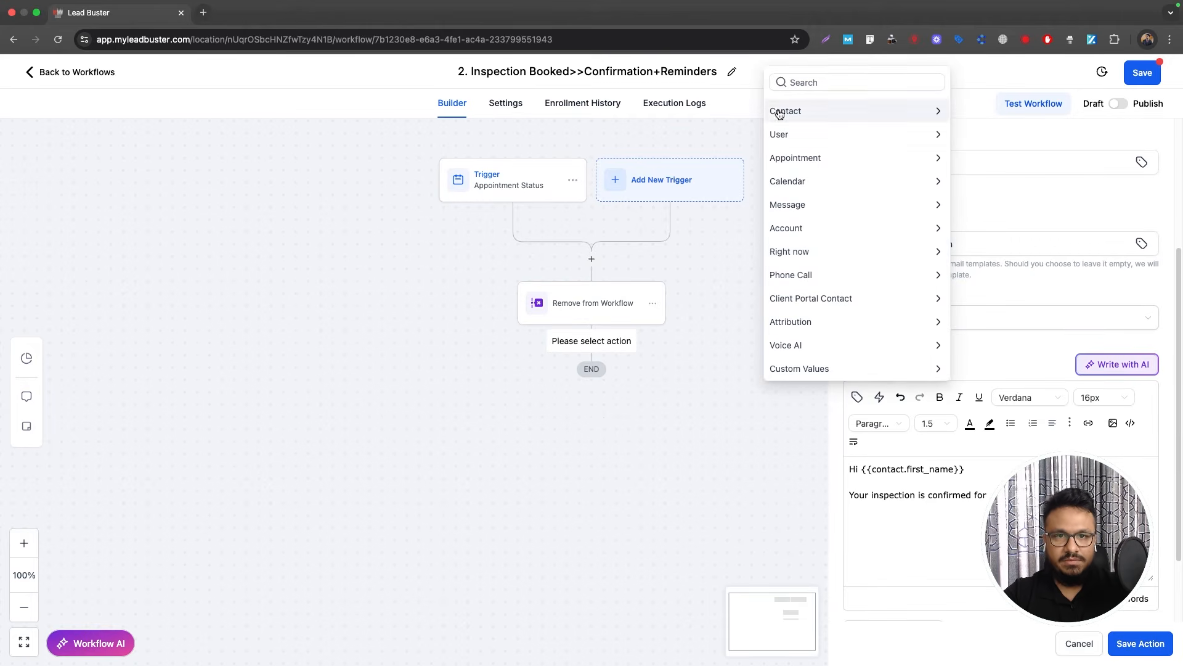
{"action": "left_click", "coordinate": [842, 156]}
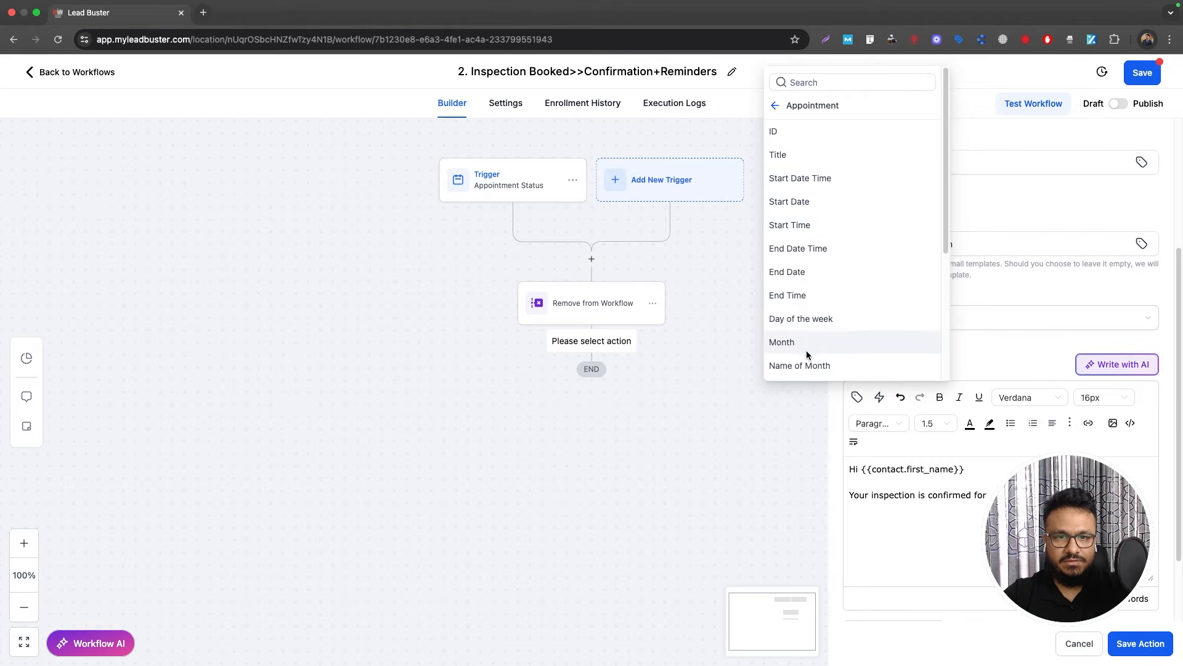
{"action": "scroll", "coordinate": [845, 217], "scroll_direction": "down", "scroll_amount": 1}
{"action": "scroll", "coordinate": [829, 169], "scroll_direction": "up", "scroll_amount": 1}
{"action": "left_click", "coordinate": [805, 182]}
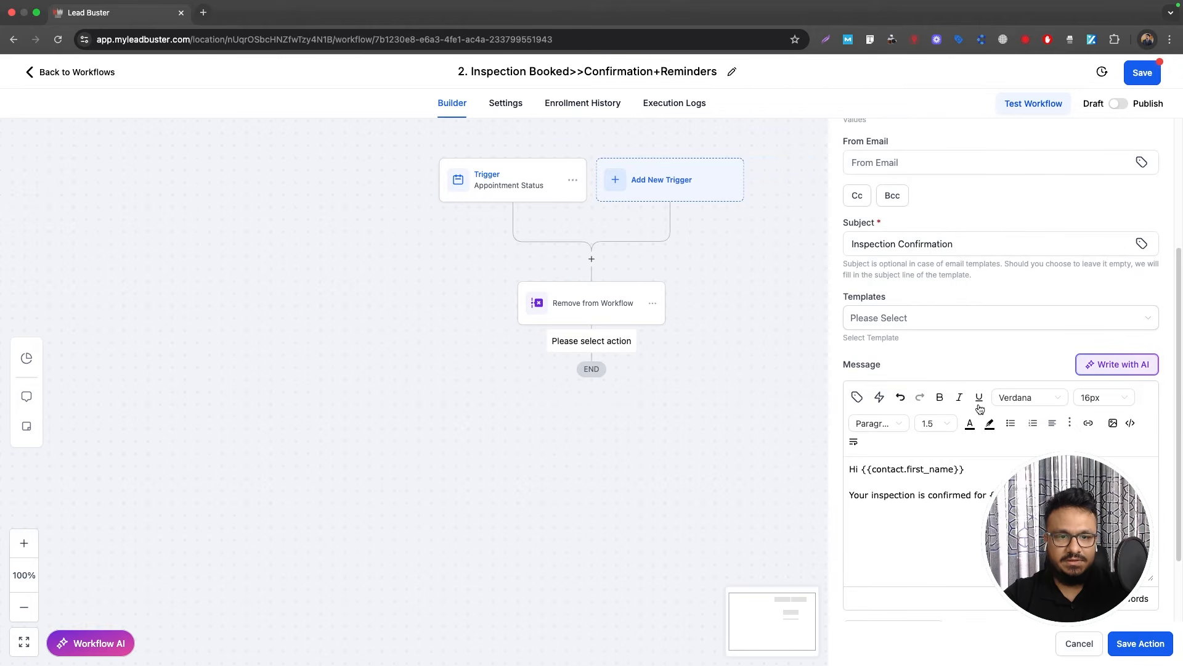
{"action": "type", "text": "S"}
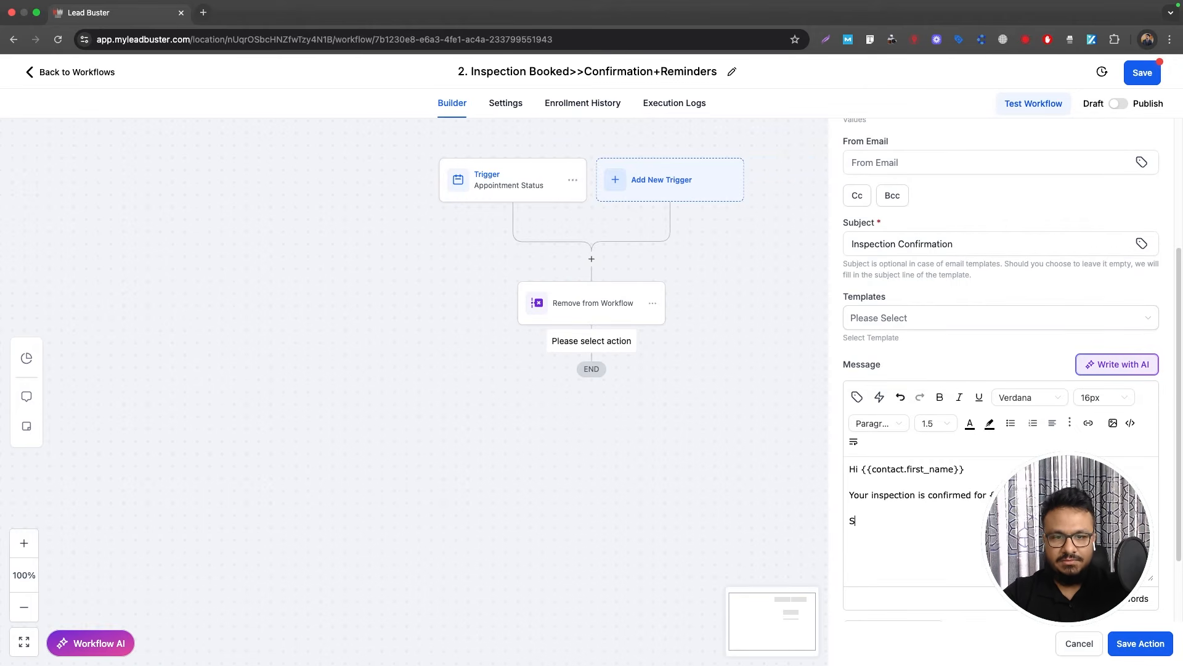
{"action": "type", "text": "ee you then. Add T"}
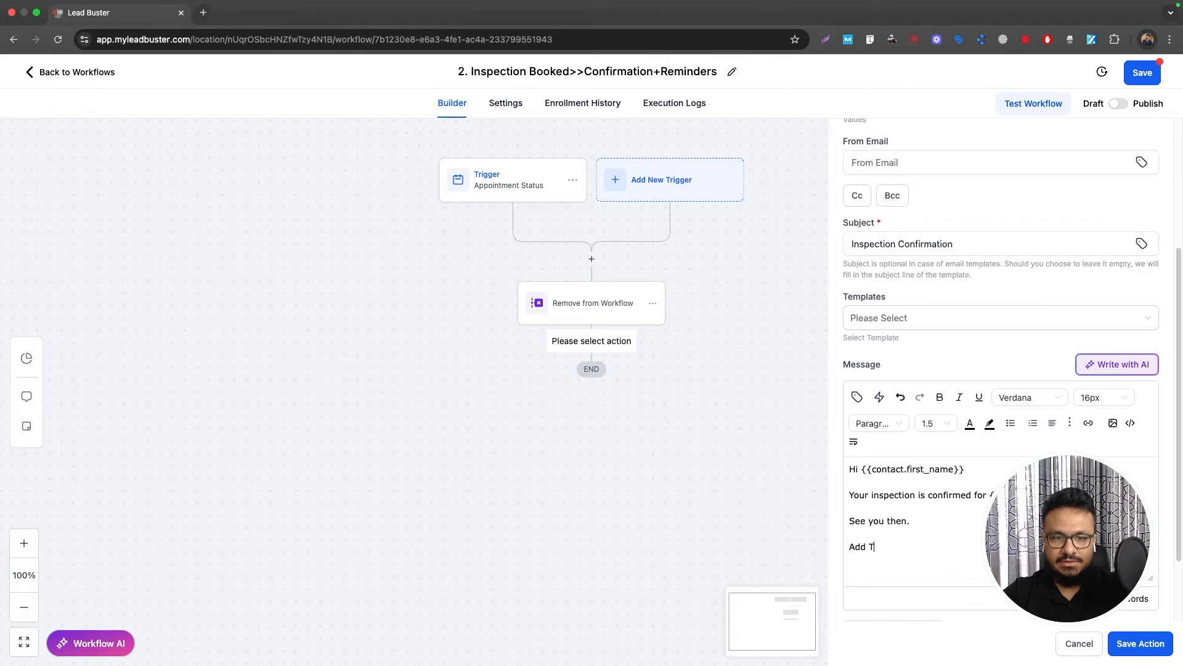
{"action": "type", "text": "o Google Calendar | Add"}
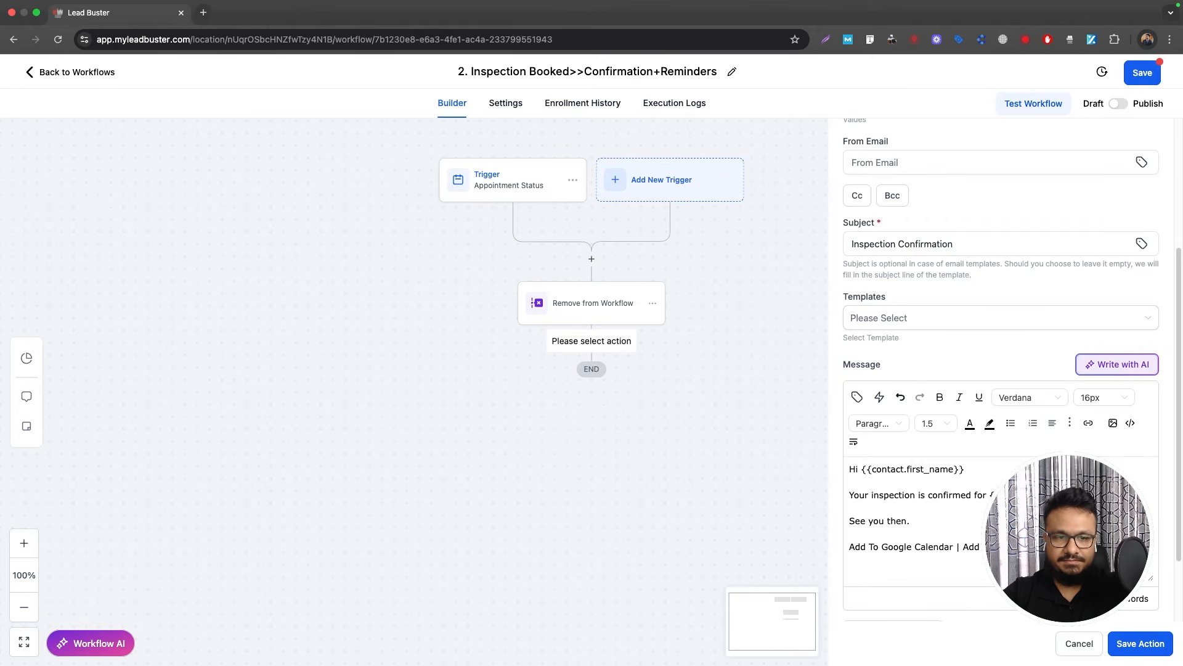
Step: Sign off with 'Best Regards' and 'Super HVAC', adding a blank line below the calendar line
{"action": "type", "text": "Best R"}
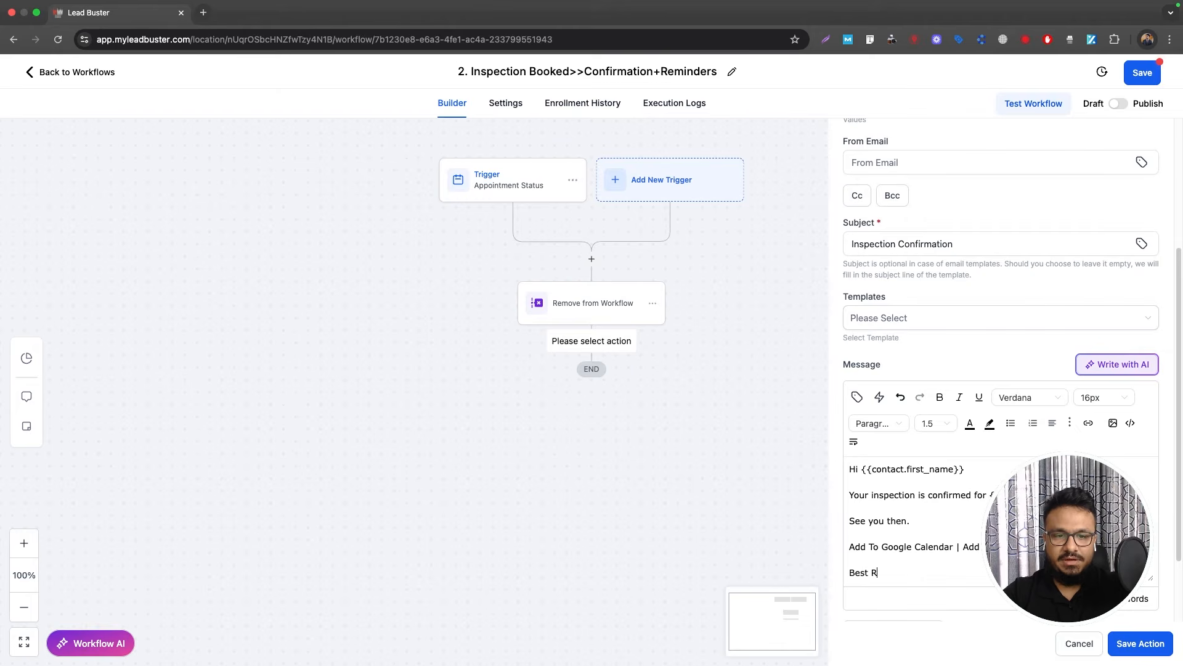
{"action": "type", "text": "egards"}
{"action": "key", "text": "Return"}
{"action": "type", "text": "C"}
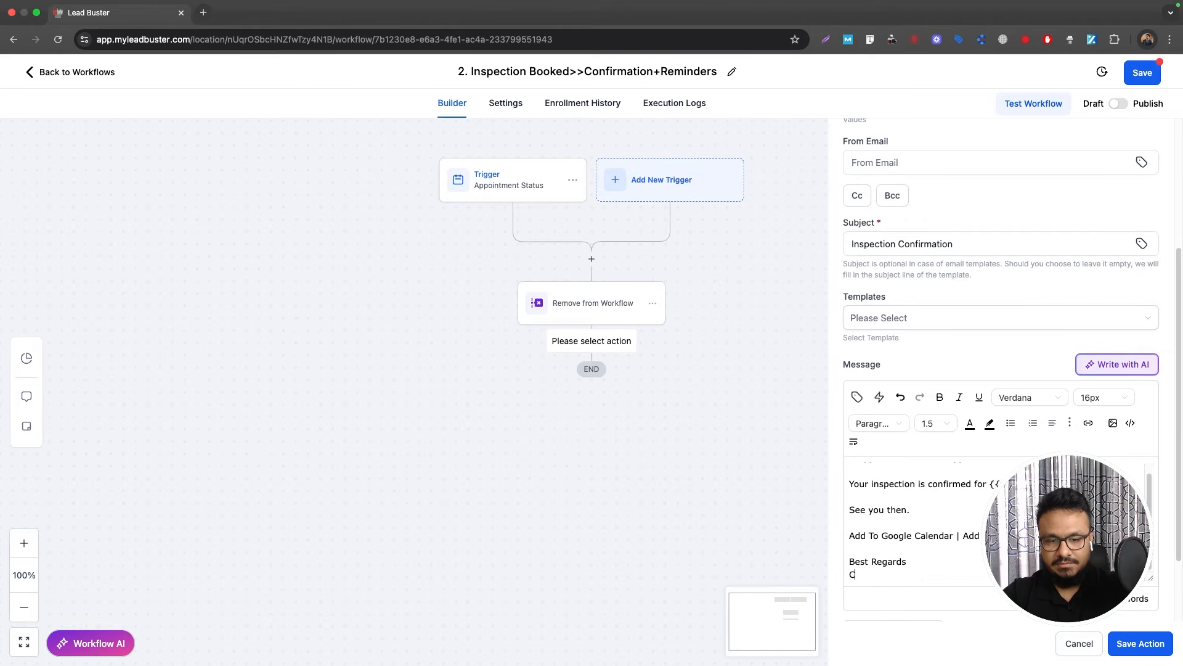
{"action": "type", "text": "omp"}
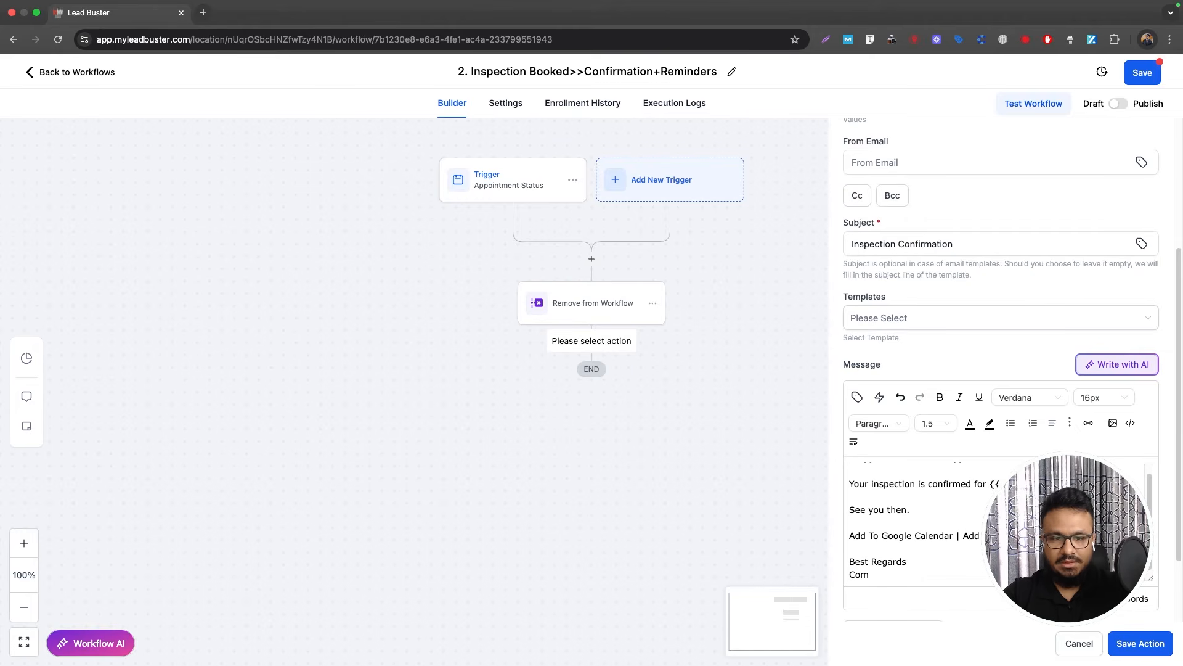
{"action": "key", "text": "BackSpace"}
{"action": "key", "text": "BackSpace"}
{"action": "key", "text": "BackSpace"}
{"action": "type", "text": "S"}
{"action": "key", "text": "BackSpace"}
{"action": "key", "text": "BackSpace"}
{"action": "key", "text": "BackSpace"}
{"action": "type", "text": "uper"}
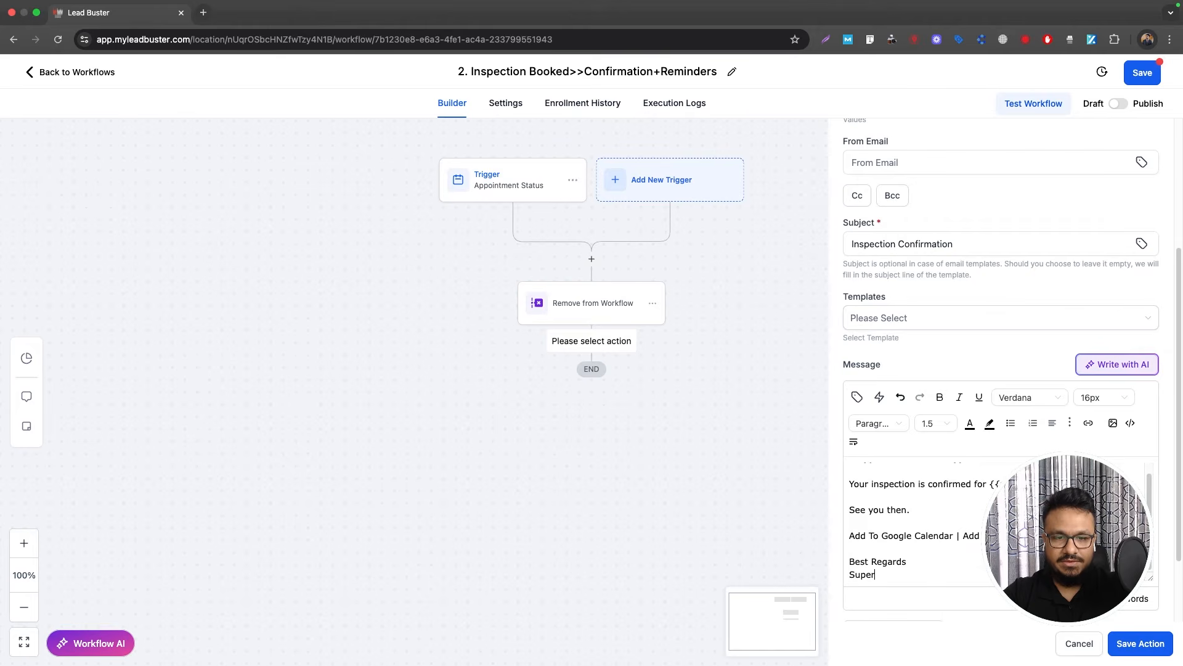
{"action": "type", "text": " HVAC"}
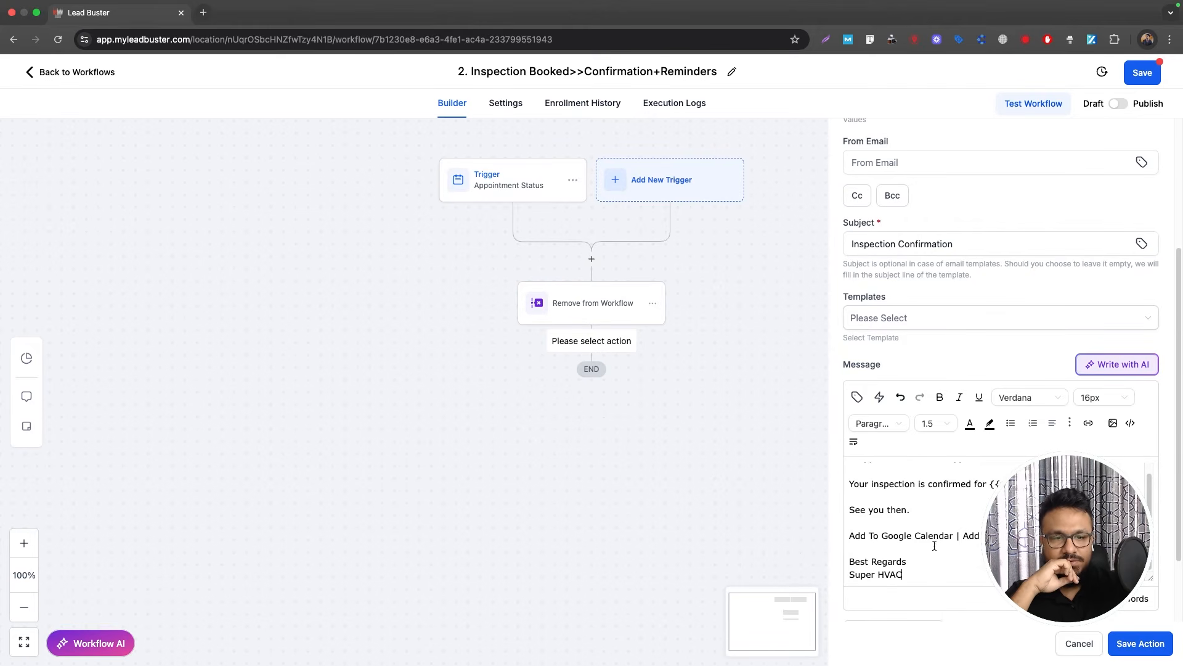
{"action": "key", "text": "Return"}
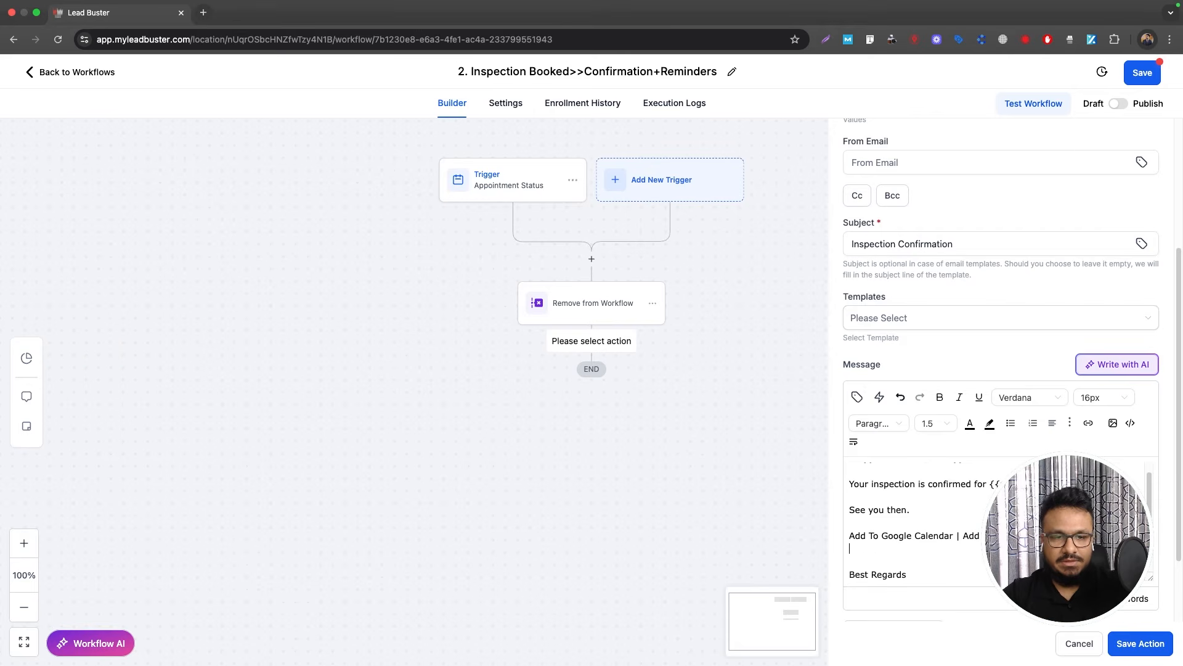
Step: Insert the Add to Google Calendar appointment merge field and cut it from the message
{"action": "left_click", "coordinate": [856, 397]}
{"action": "scroll", "coordinate": [840, 275], "scroll_direction": "down", "scroll_amount": 3}
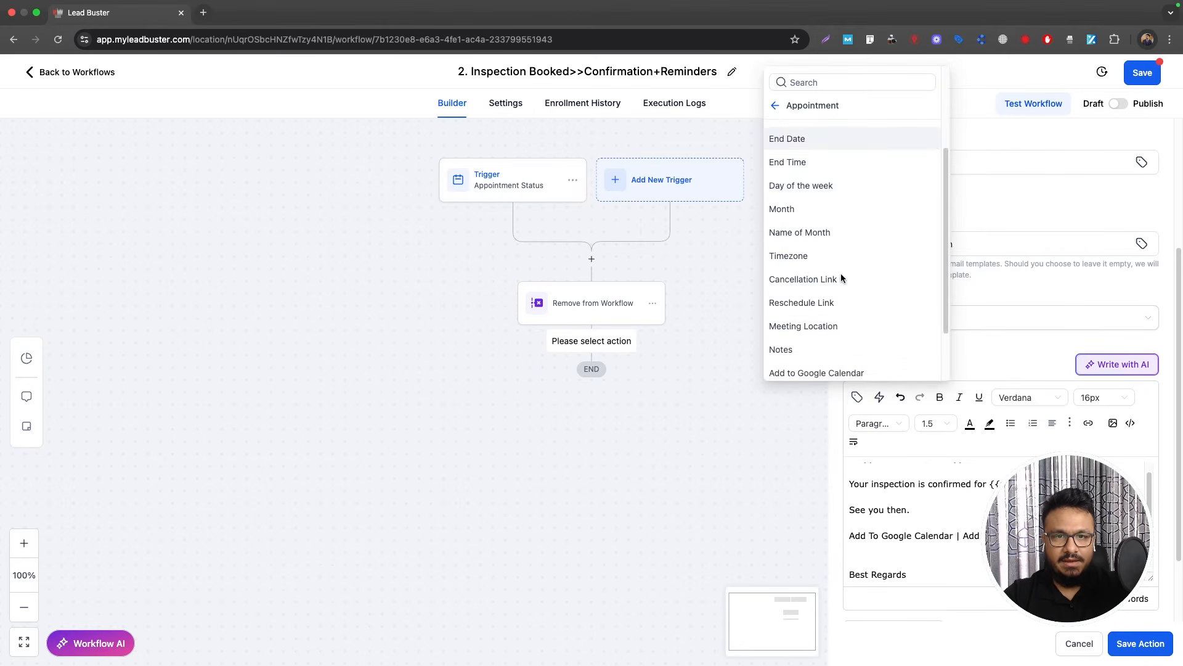
{"action": "scroll", "coordinate": [801, 185], "scroll_direction": "up", "scroll_amount": 3}
{"action": "left_click", "coordinate": [775, 105]}
{"action": "left_click", "coordinate": [819, 163]}
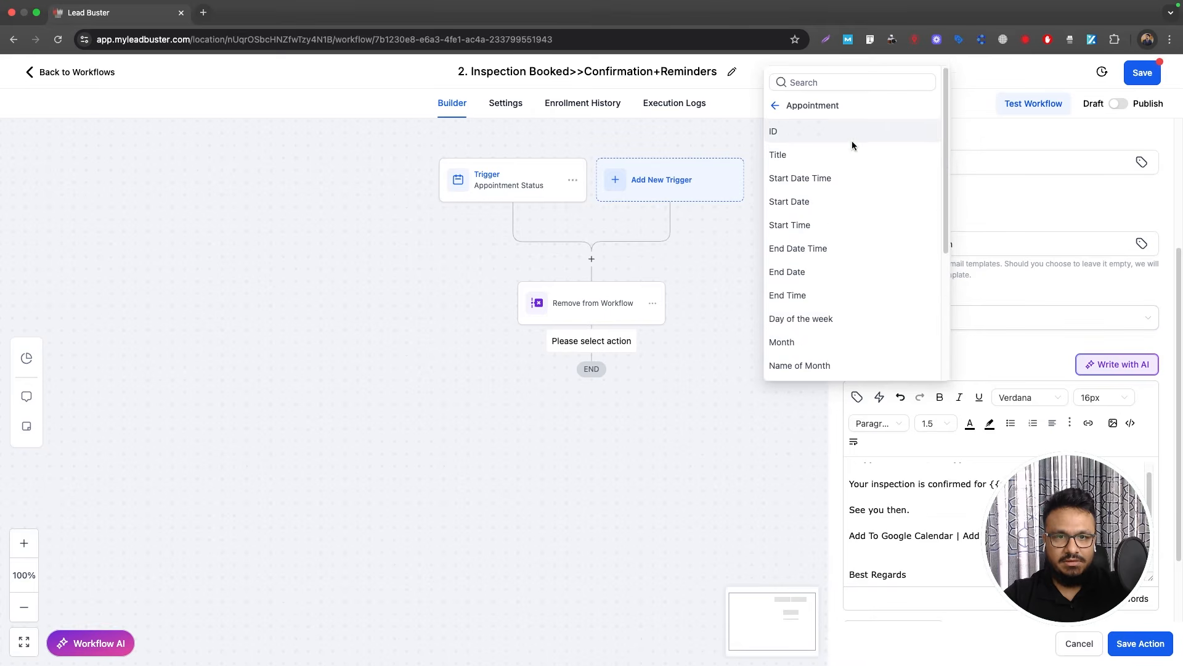
{"action": "scroll", "coordinate": [827, 324], "scroll_direction": "down", "scroll_amount": 5}
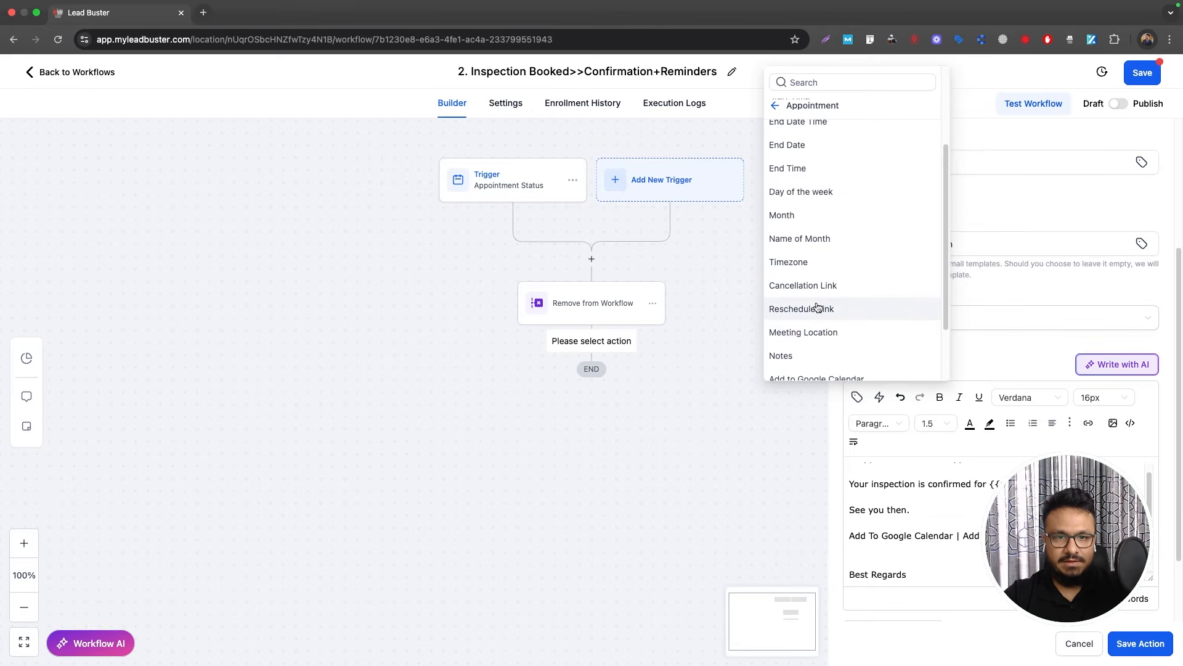
{"action": "scroll", "coordinate": [826, 320], "scroll_direction": "down", "scroll_amount": 1}
{"action": "left_click", "coordinate": [820, 357]}
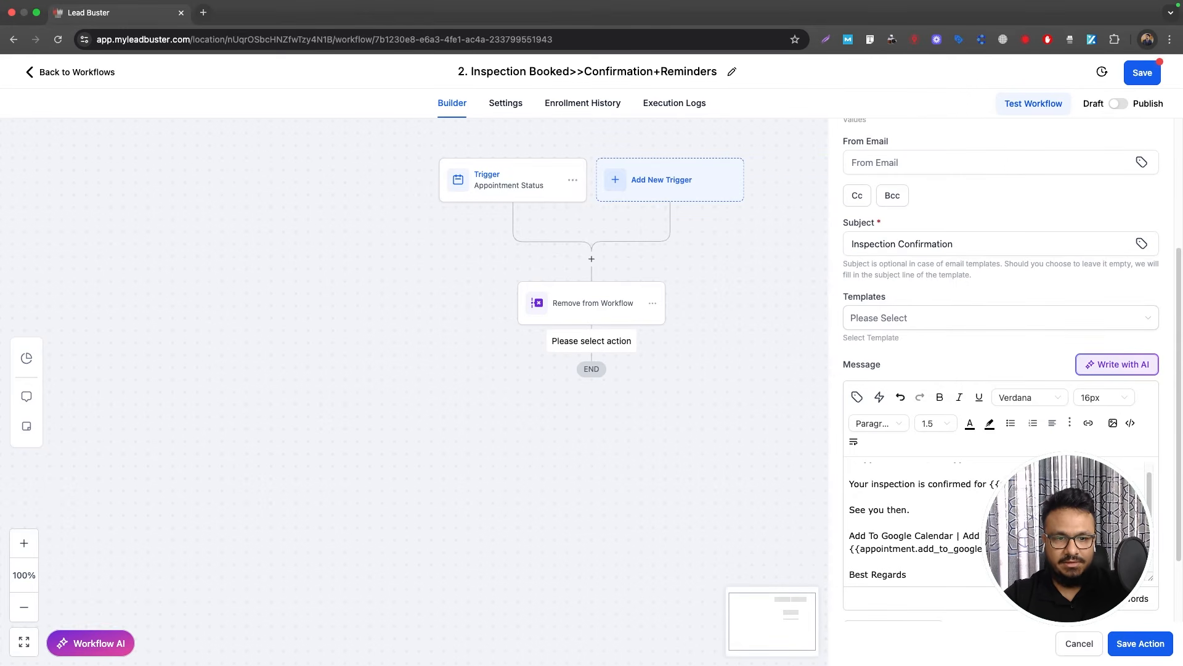
{"action": "left_click_drag", "start_coordinate": [984, 548], "coordinate": [848, 548]}
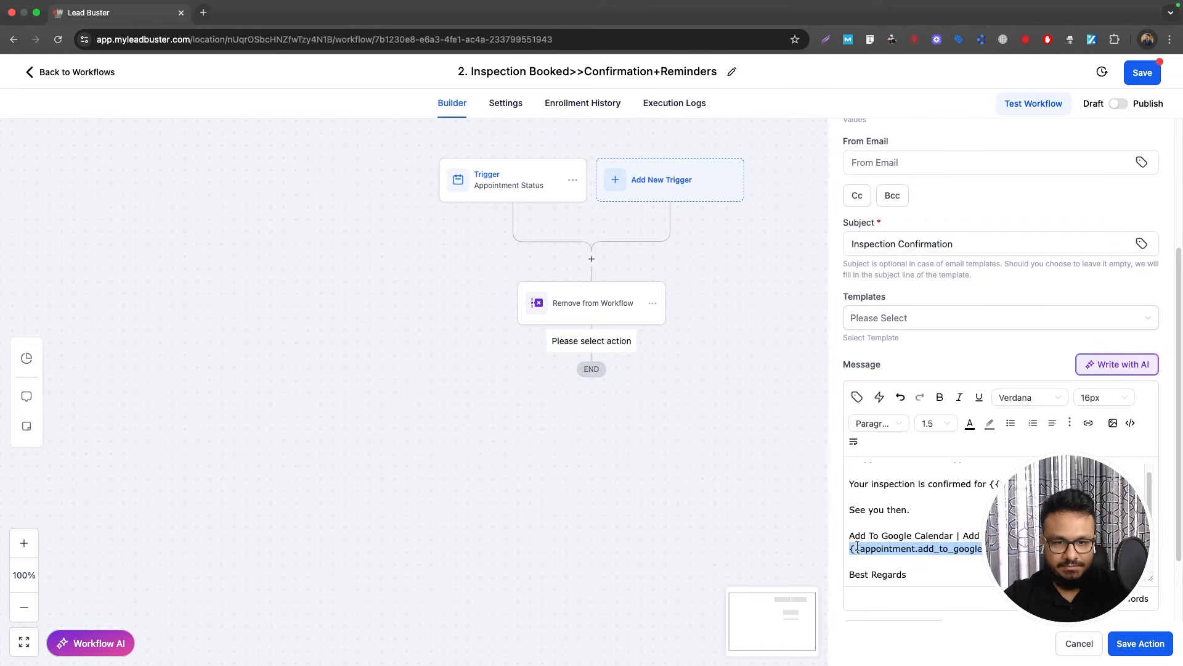
{"action": "key", "text": "BackSpace"}
Step: Link the 'Add To Google Calendar' text to that merge-field URL, opening in a new window
{"action": "left_click_drag", "start_coordinate": [953, 538], "coordinate": [850, 536]}
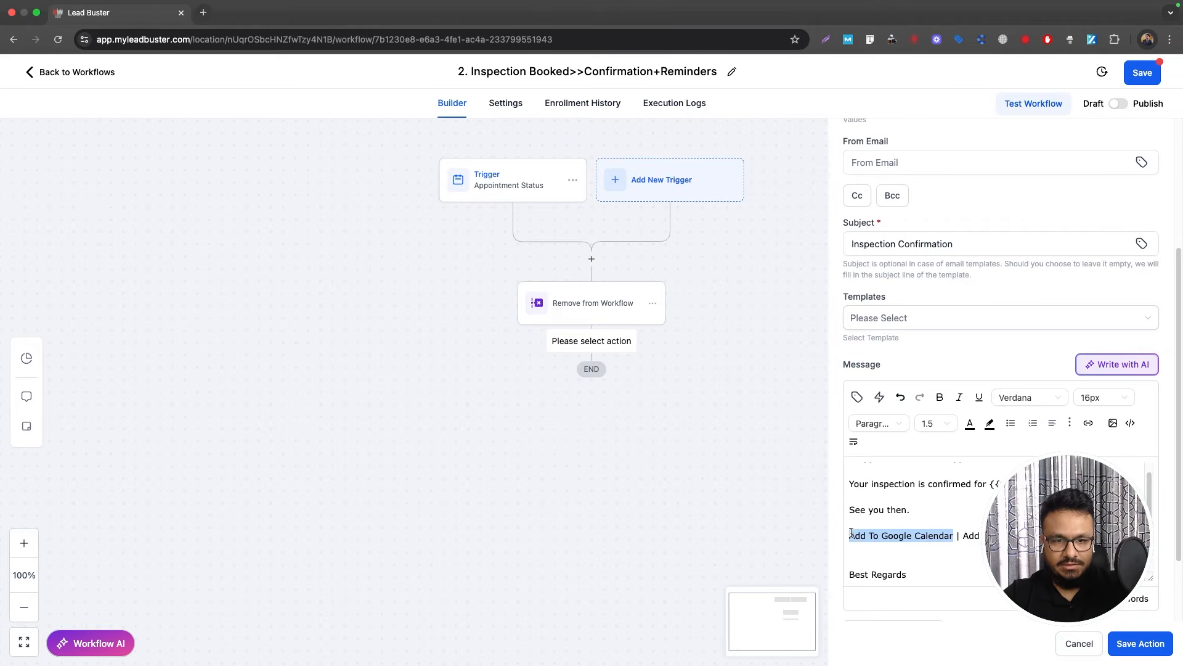
{"action": "left_click", "coordinate": [1088, 423]}
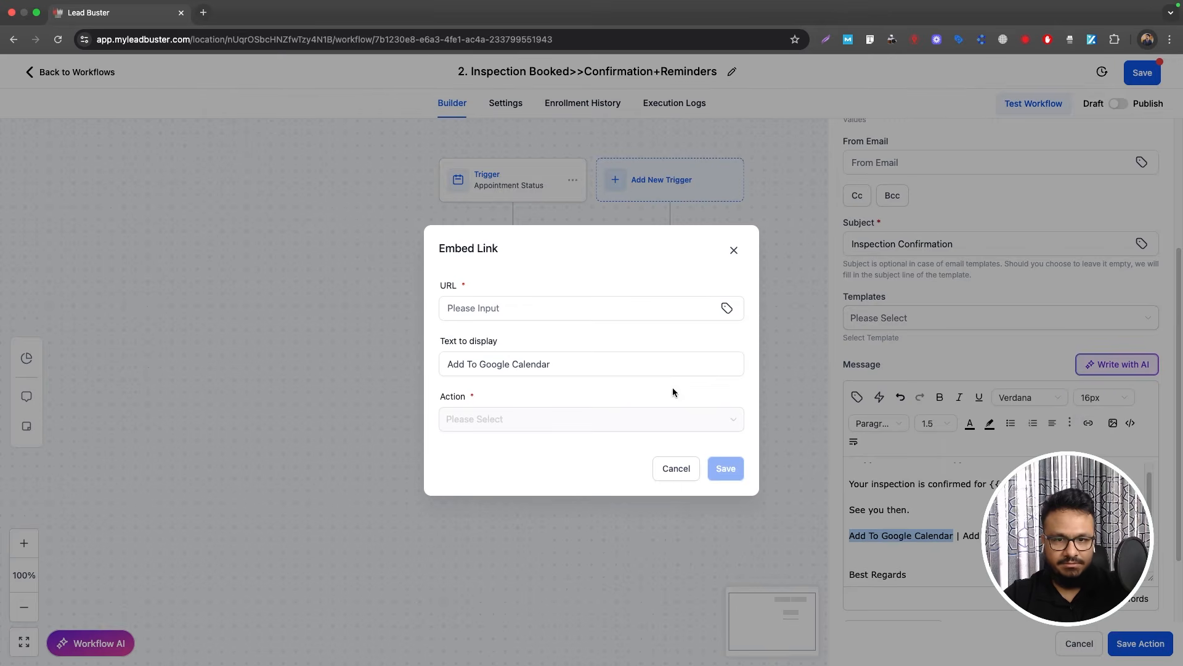
{"action": "left_click", "coordinate": [561, 309]}
{"action": "type", "text": "{{appointment.add_to_google_calendar}}"}
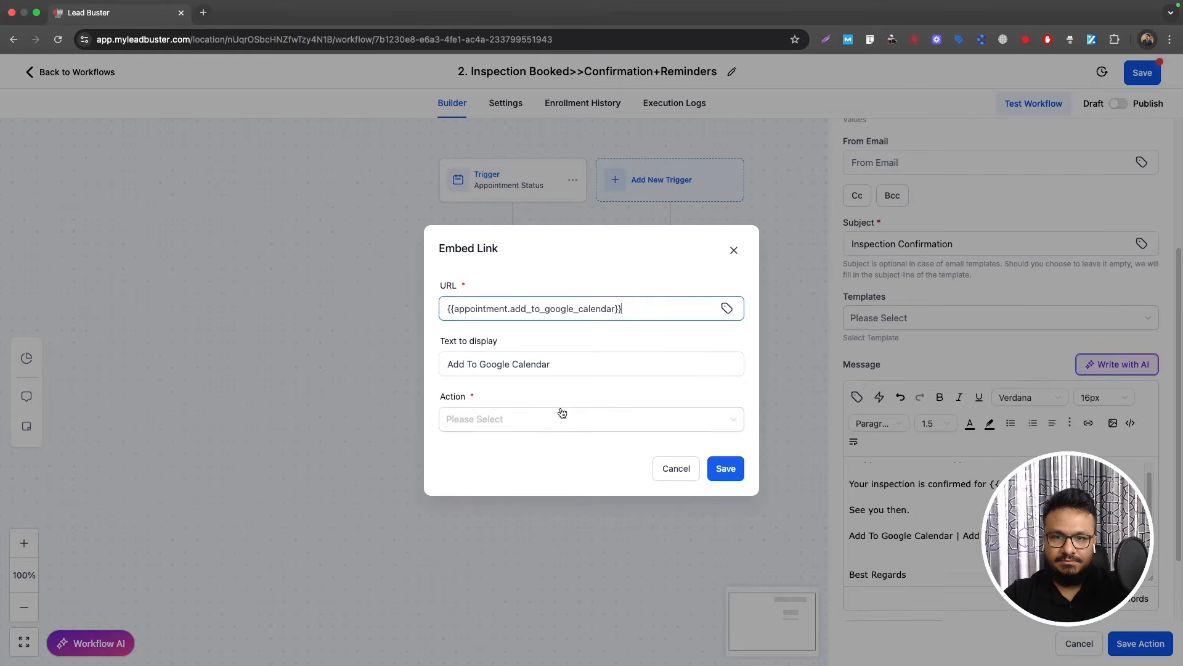
{"action": "left_click", "coordinate": [560, 417]}
{"action": "left_click", "coordinate": [545, 469]}
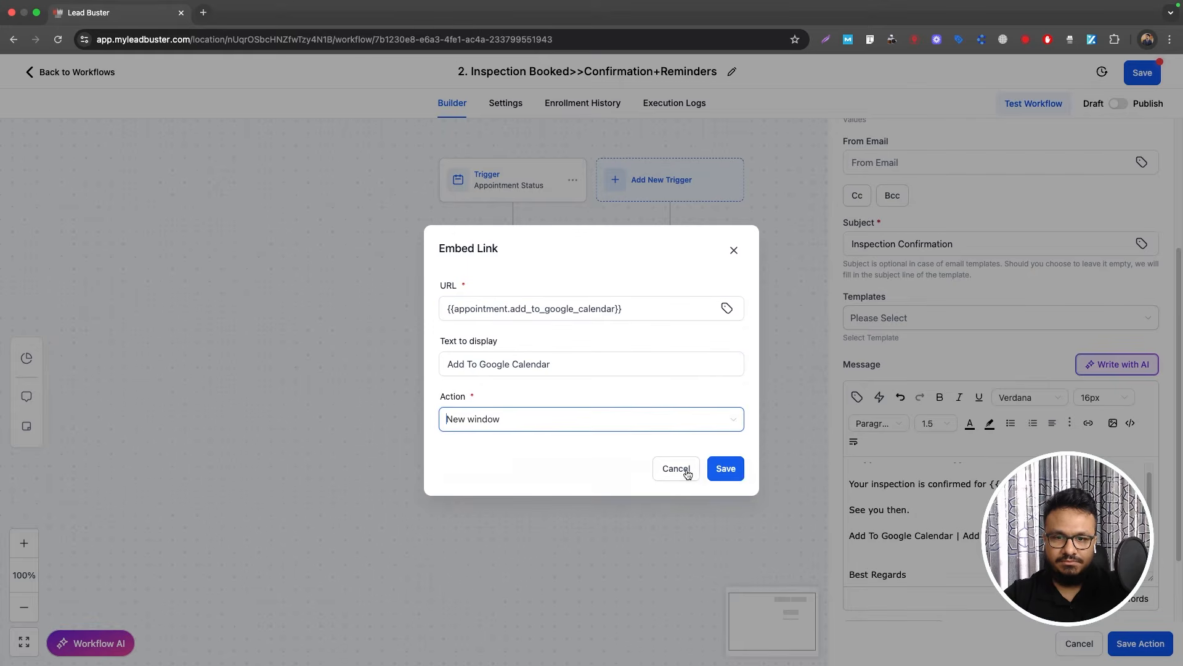
{"action": "left_click", "coordinate": [721, 469]}
Step: Insert the Add to iCal/Outlook merge field and cut it out of the message
{"action": "left_click", "coordinate": [850, 561]}
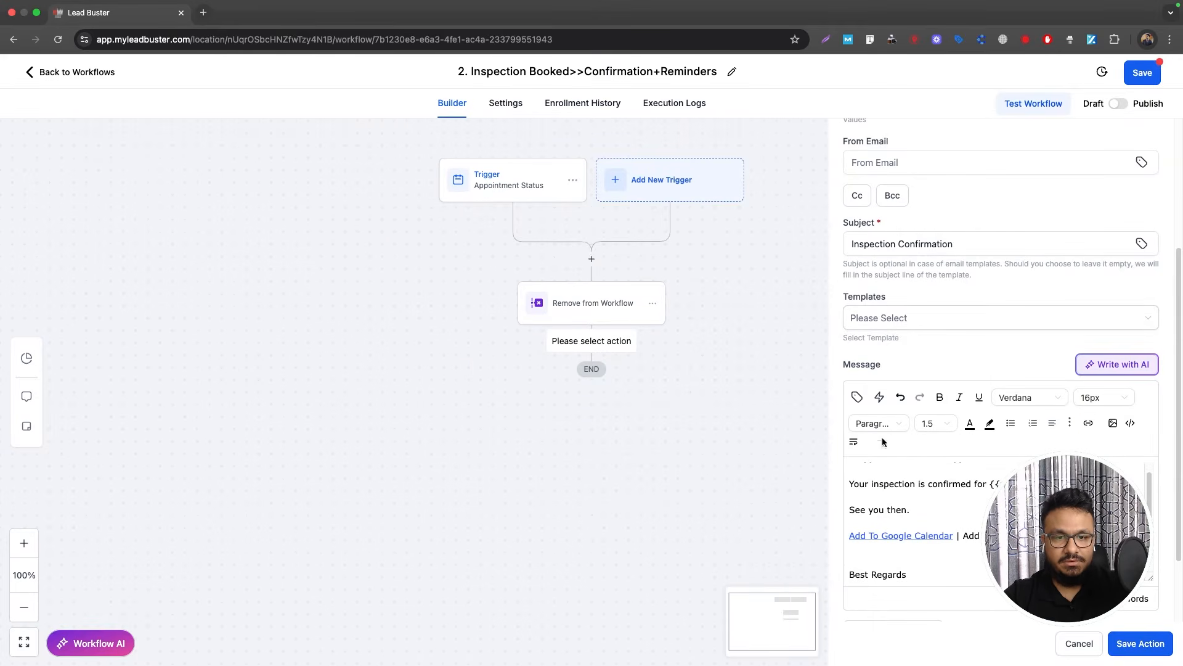
{"action": "left_click", "coordinate": [857, 397]}
{"action": "scroll", "coordinate": [847, 346], "scroll_direction": "down", "scroll_amount": 5}
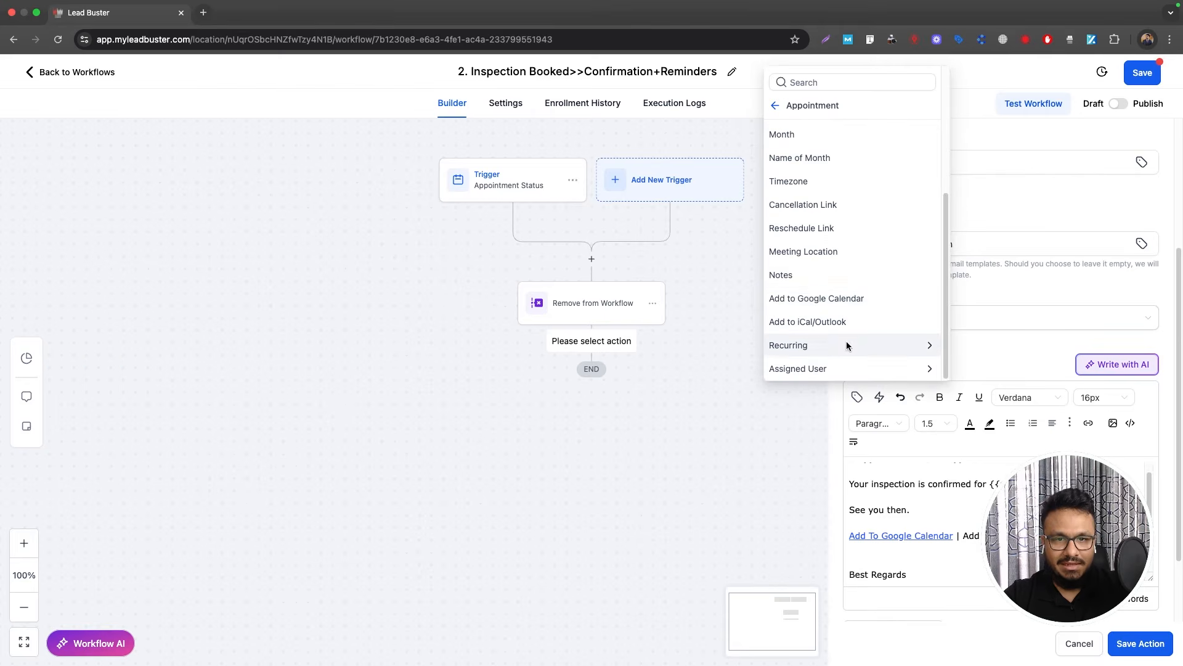
{"action": "left_click", "coordinate": [819, 321]}
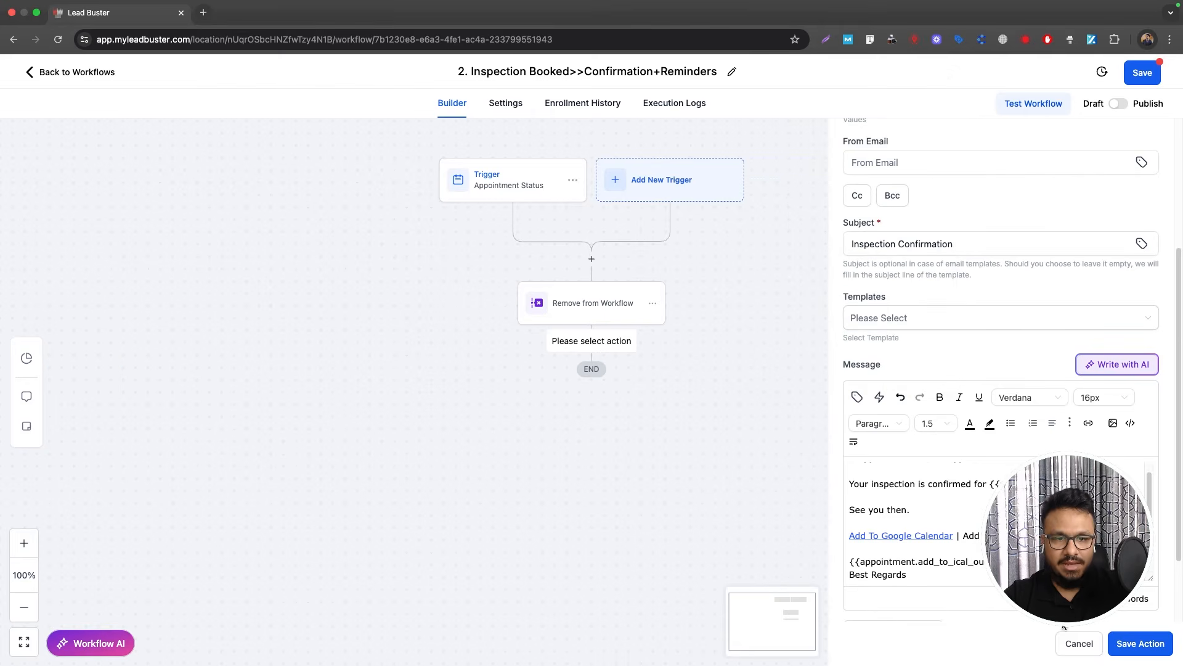
{"action": "left_click_drag", "start_coordinate": [1023, 563], "coordinate": [833, 549]}
{"action": "key", "text": "super+x"}
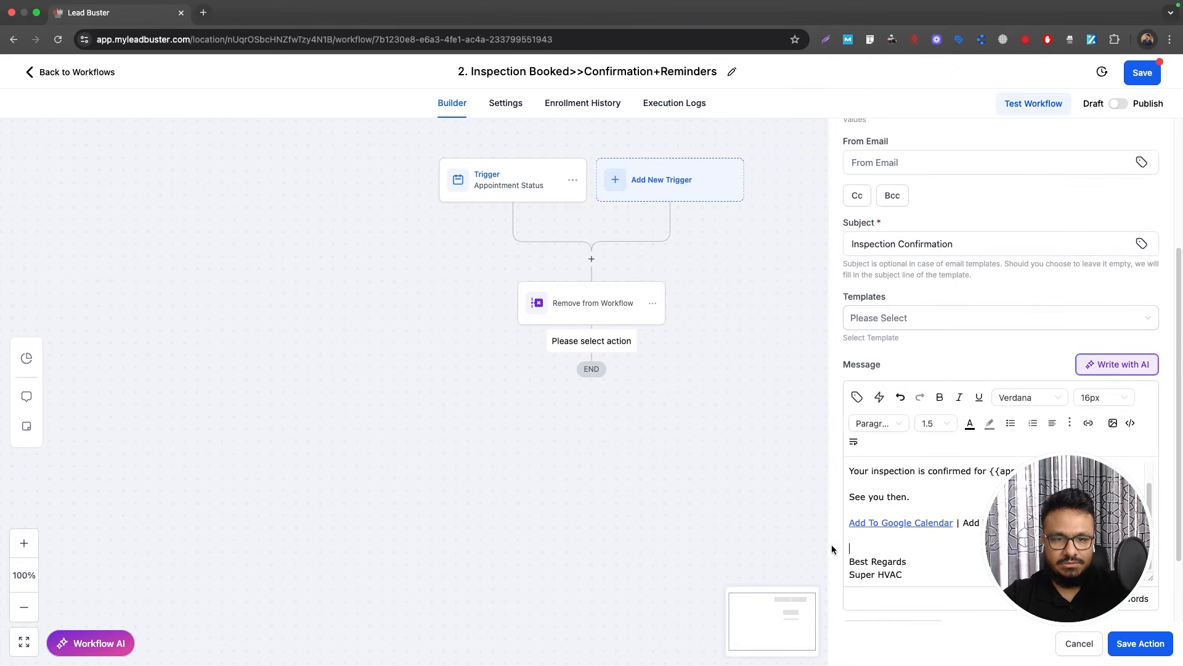
{"action": "key", "text": "BackSpace"}
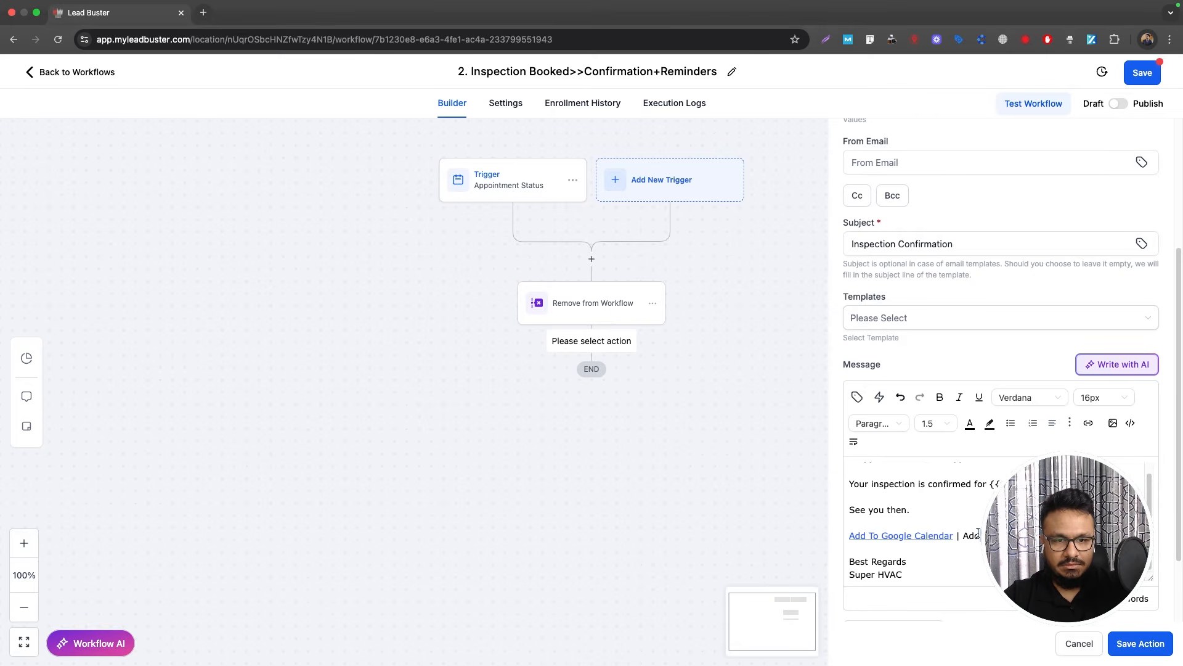
Step: Link the Outlook calendar text to that URL in a new window and save the Email step
{"action": "left_click_drag", "start_coordinate": [978, 533], "coordinate": [965, 535]}
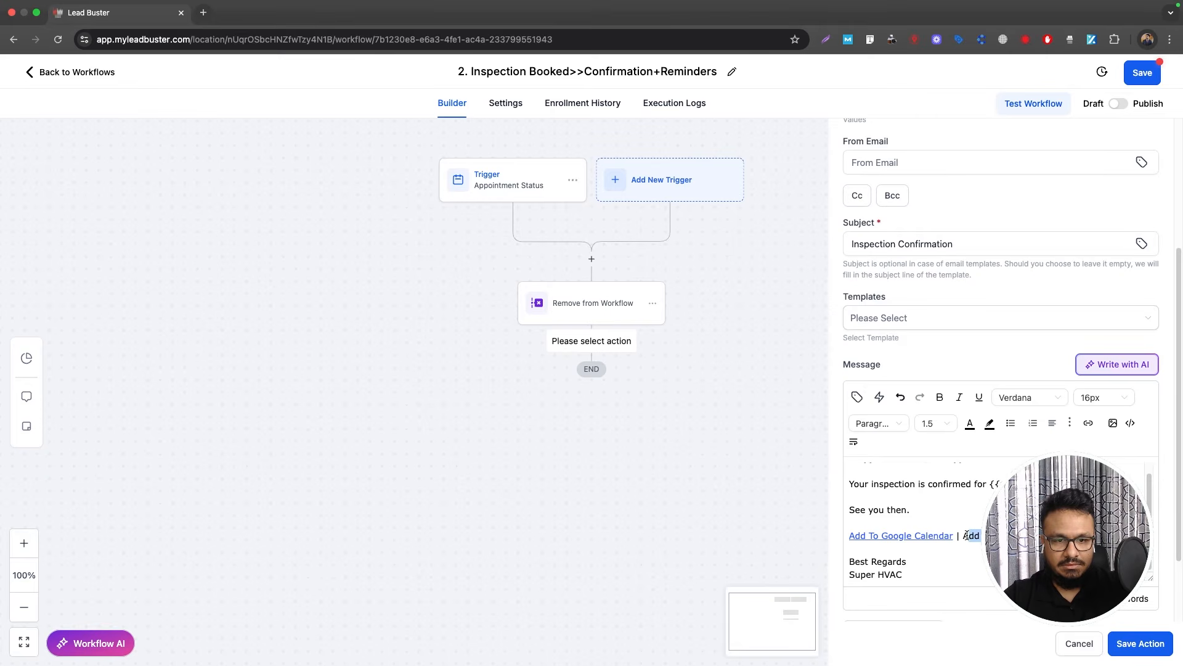
{"action": "left_click", "coordinate": [1087, 422]}
{"action": "left_click", "coordinate": [516, 312]}
{"action": "key", "text": "super+v"}
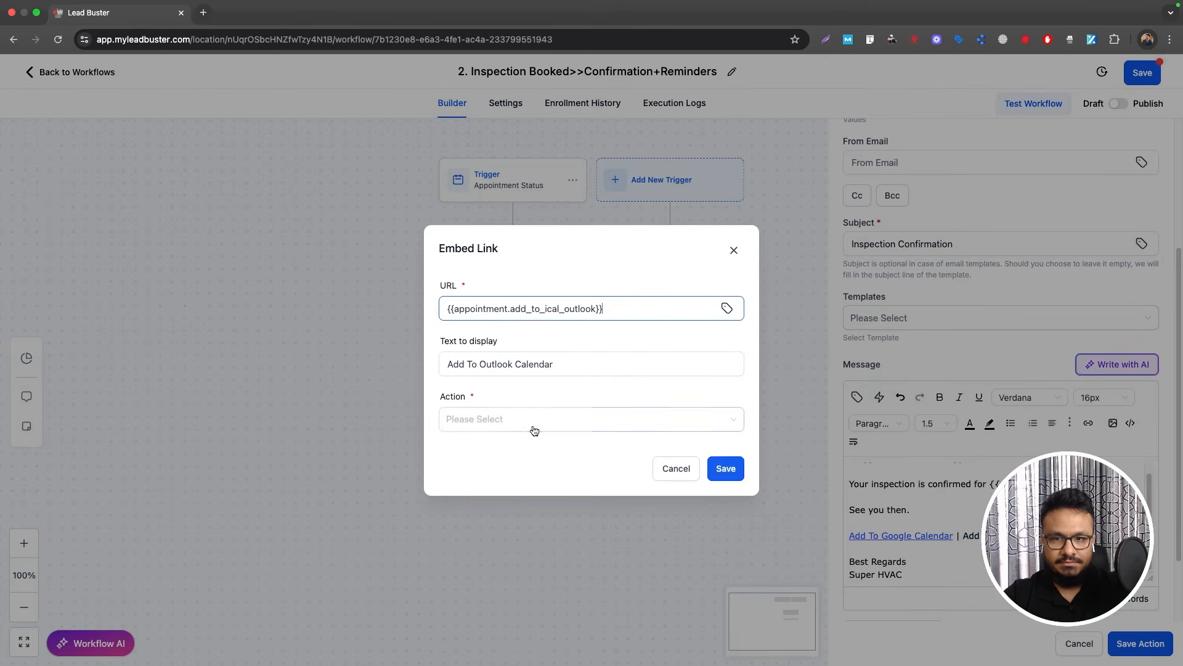
{"action": "left_click", "coordinate": [535, 419]}
{"action": "left_click", "coordinate": [528, 465]}
{"action": "left_click", "coordinate": [725, 469]}
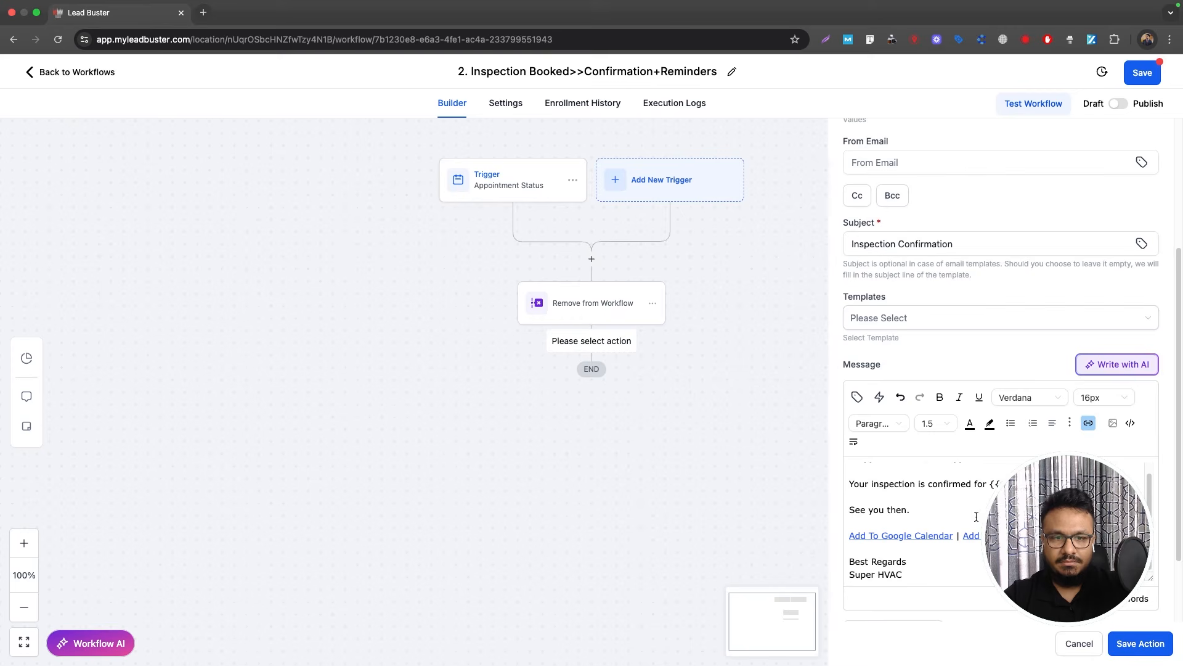
{"action": "scroll", "coordinate": [980, 506], "scroll_direction": "down", "scroll_amount": 3}
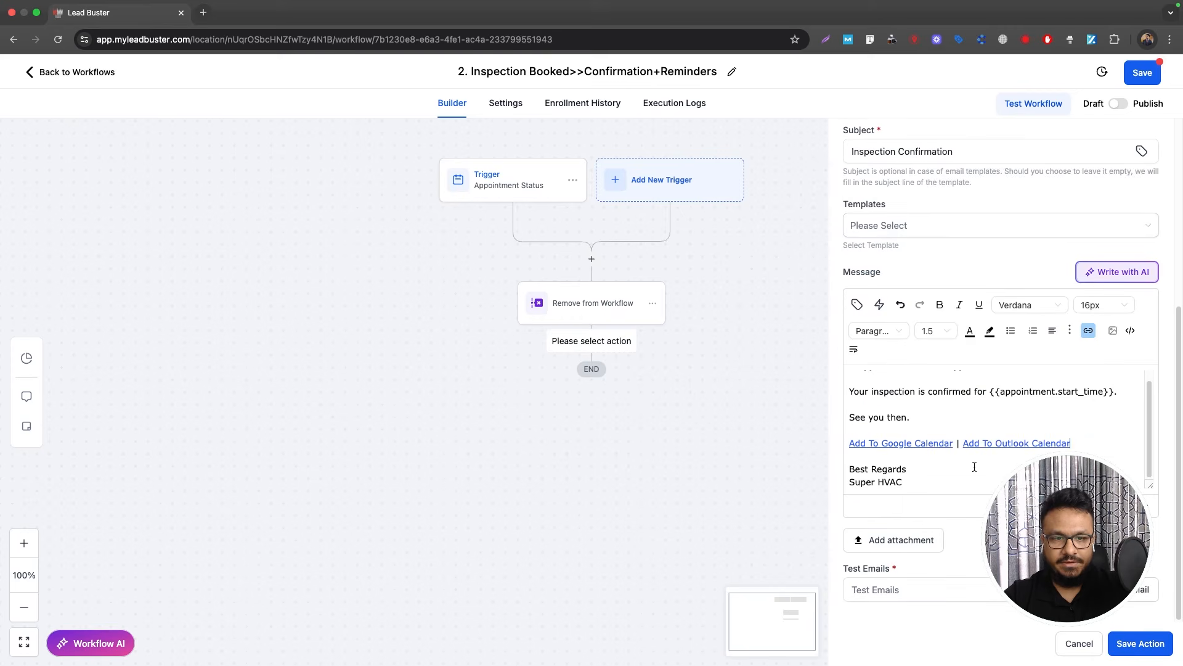
{"action": "left_click", "coordinate": [1138, 643]}
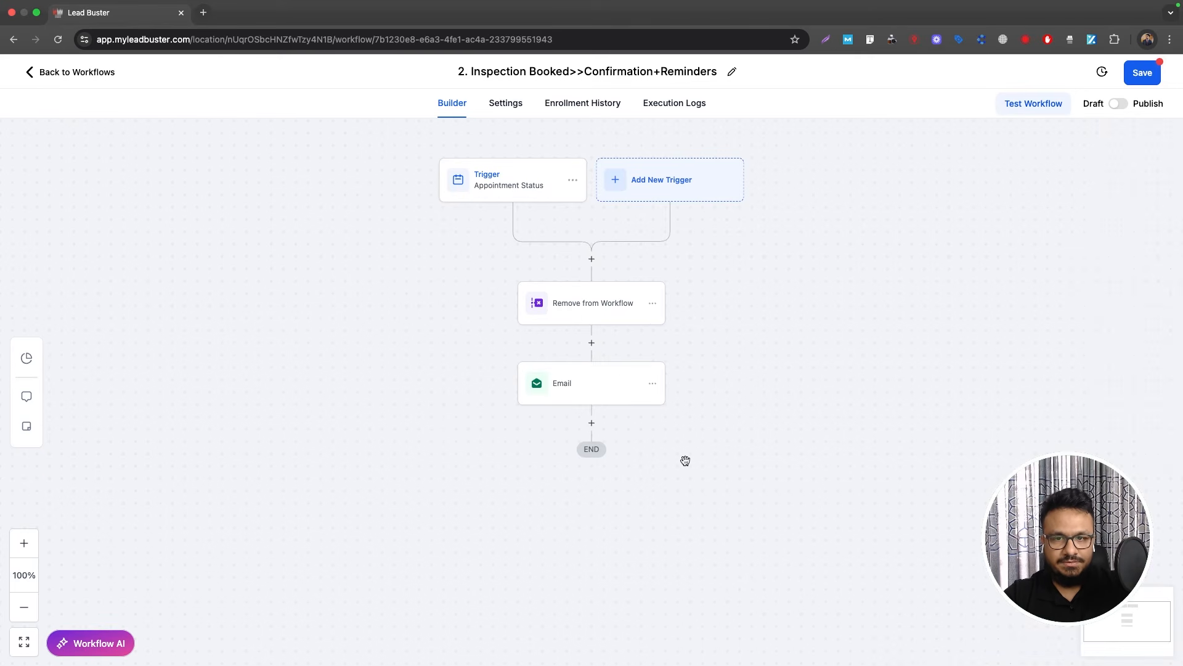
Step: Add an Internal Notification step after the email, sent as SMS
{"action": "left_click", "coordinate": [591, 422]}
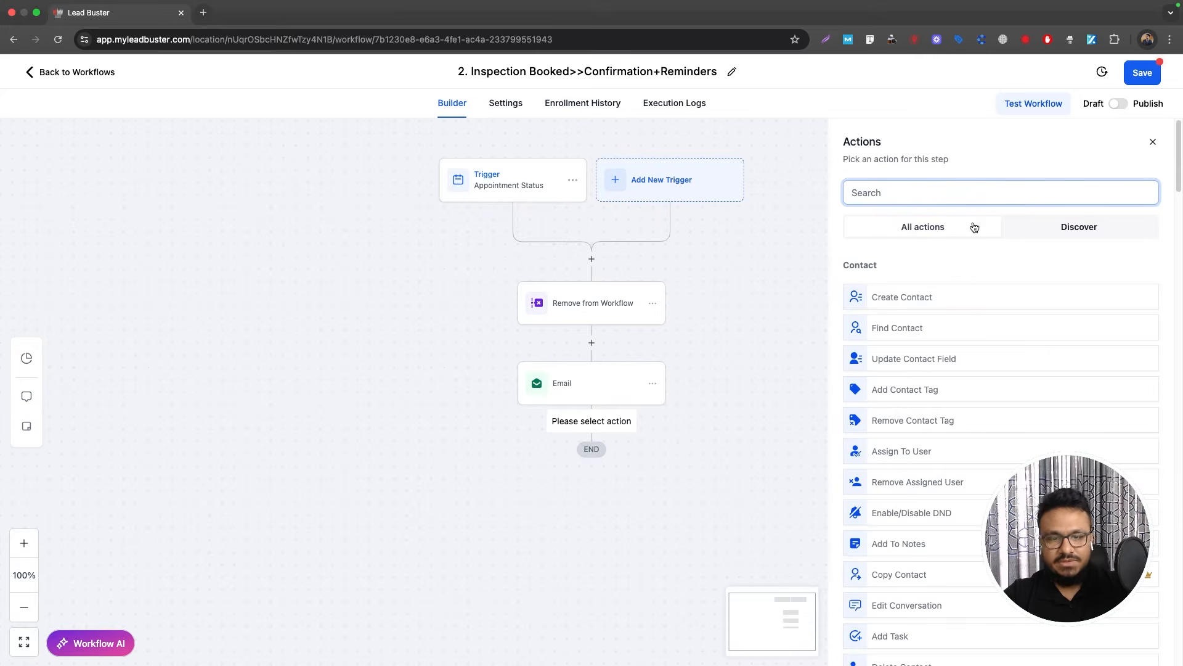
{"action": "type", "text": "inter"}
{"action": "left_click", "coordinate": [967, 287]}
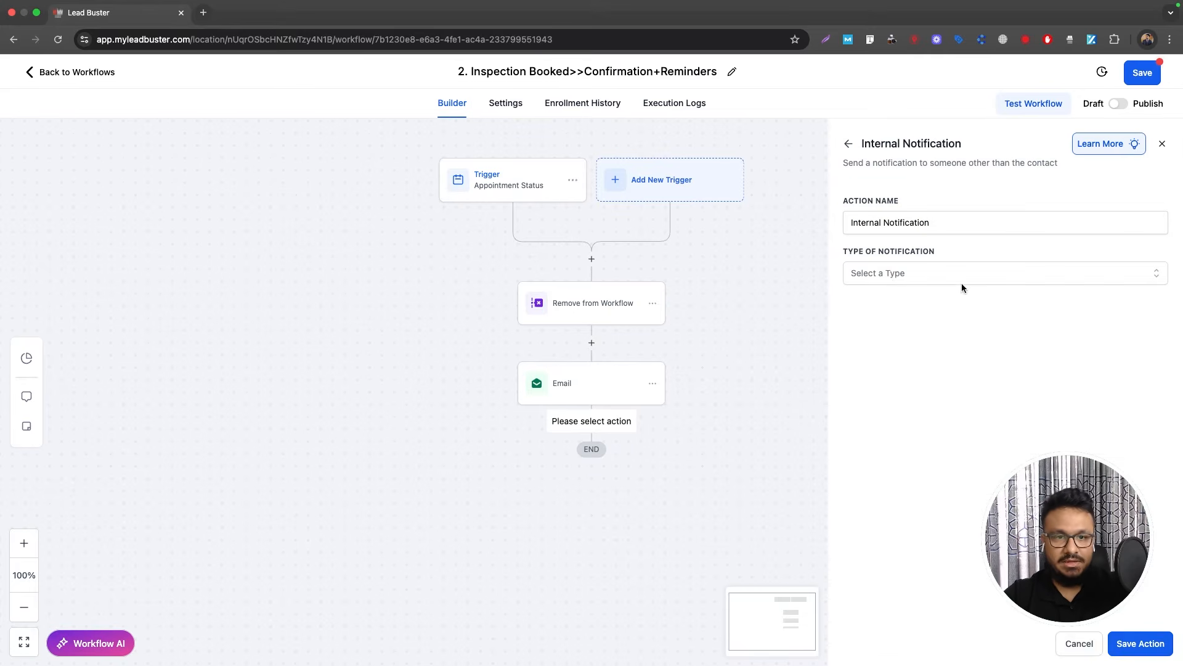
{"action": "left_click", "coordinate": [890, 274]}
{"action": "left_click", "coordinate": [881, 349]}
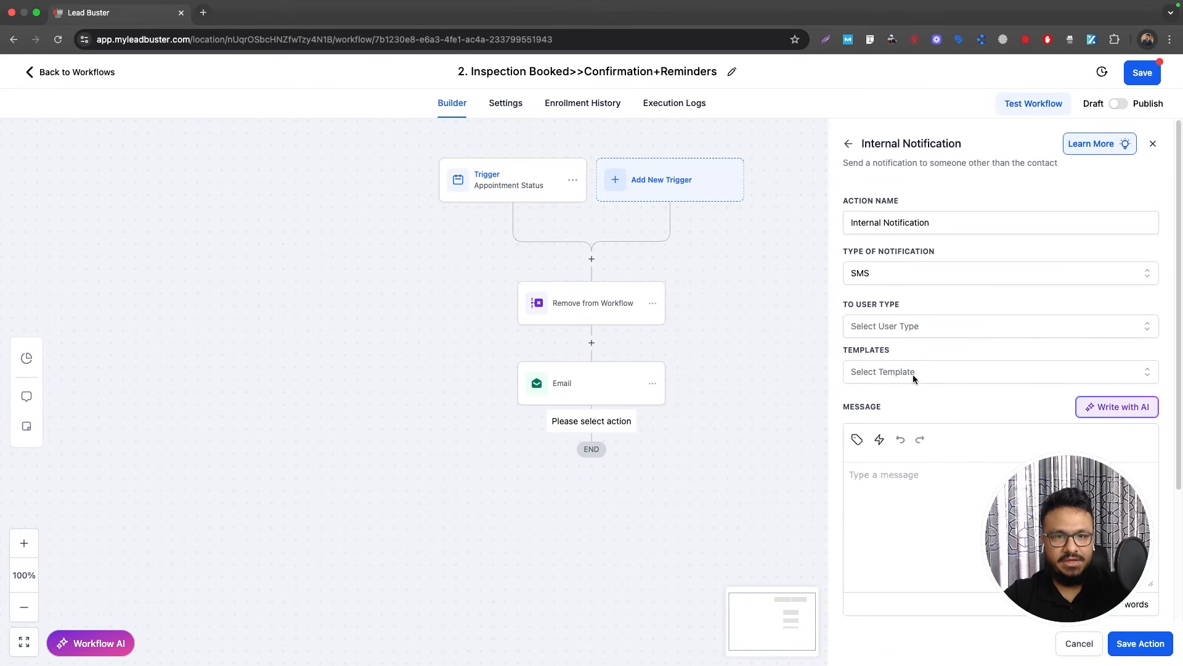
Step: Send it to a custom number, using the suggested phone number with a +1 prefix
{"action": "left_click", "coordinate": [919, 327]}
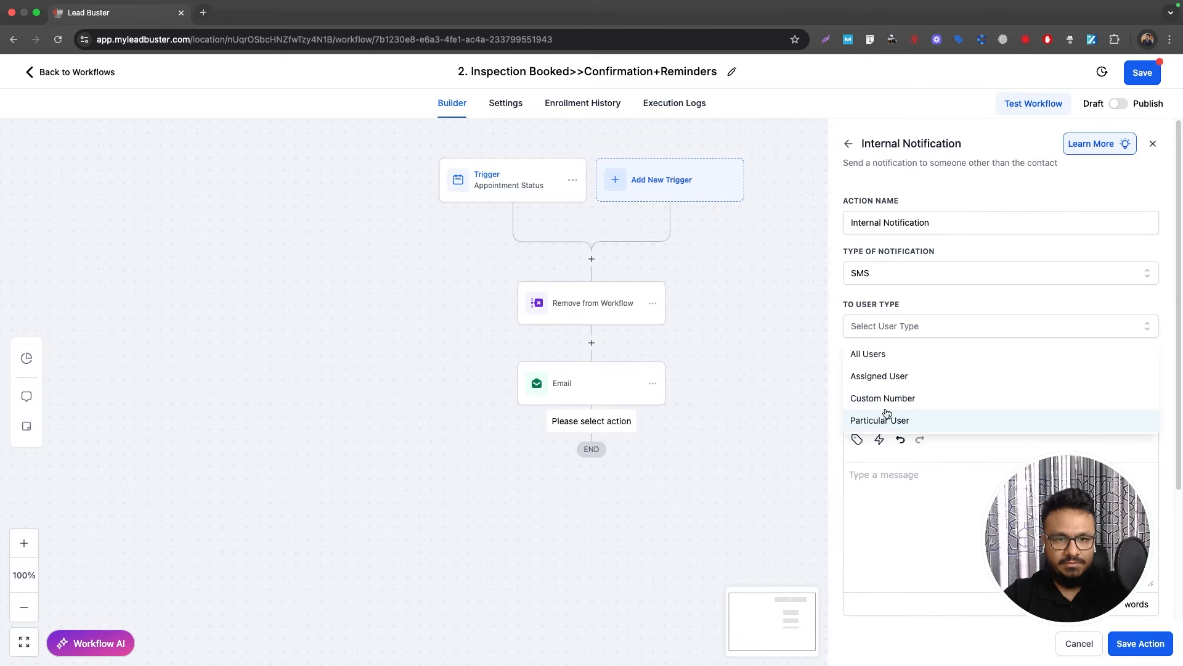
{"action": "left_click", "coordinate": [895, 398]}
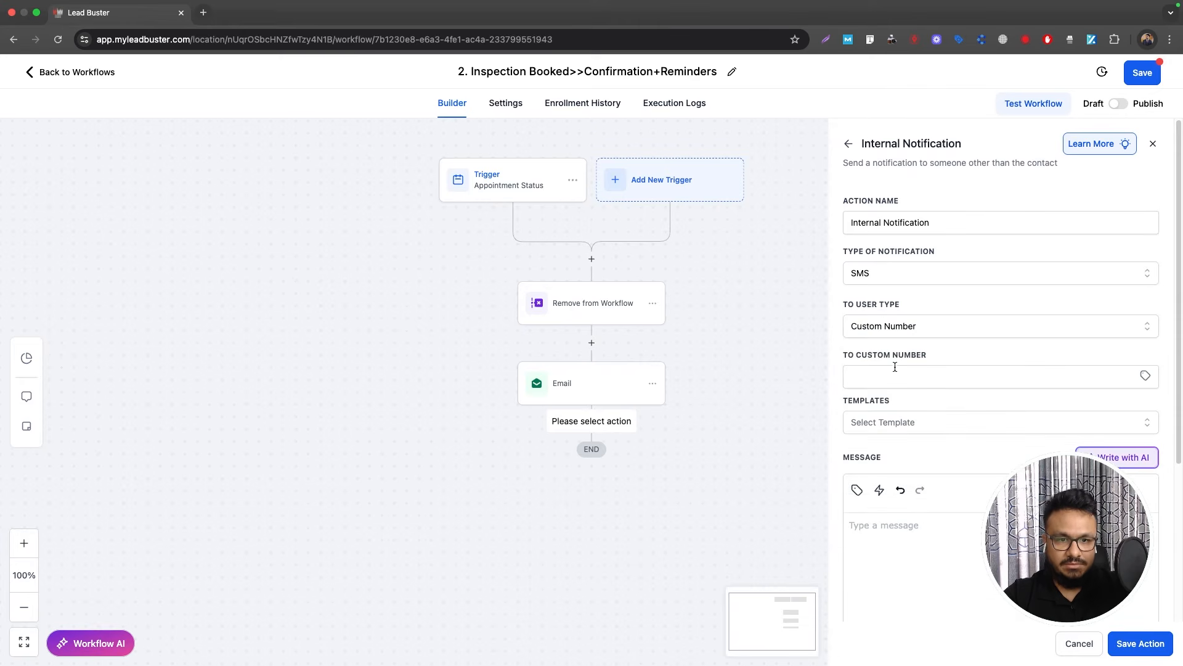
{"action": "left_click", "coordinate": [894, 370]}
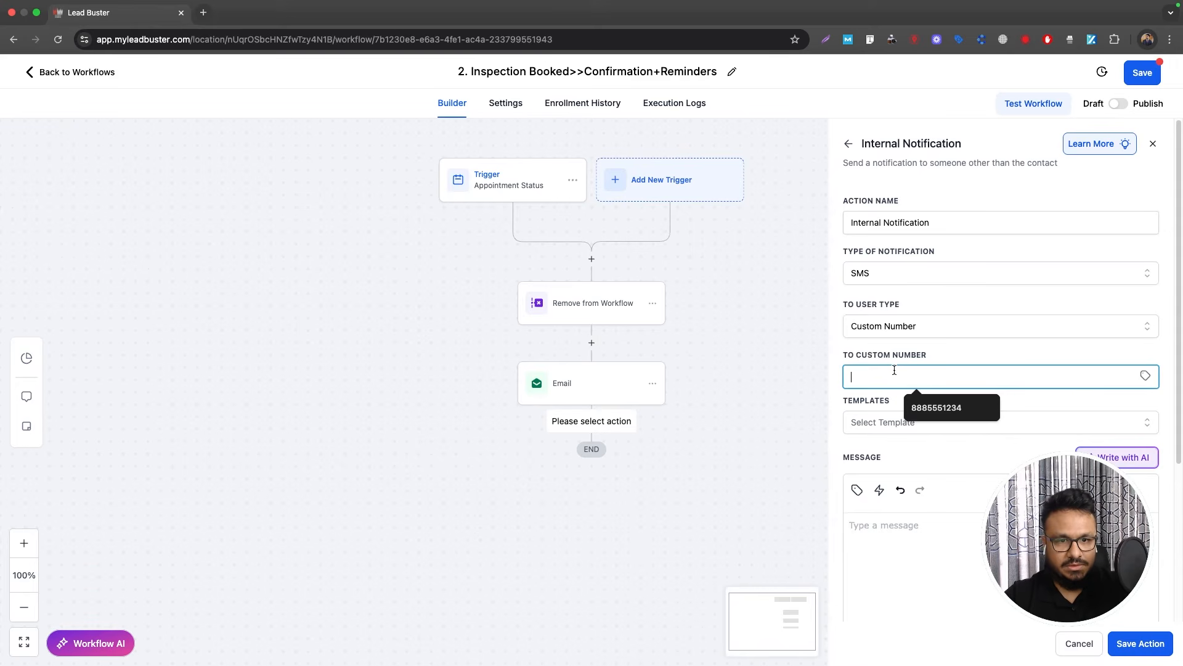
{"action": "key", "text": "Down"}
{"action": "key", "text": "Return"}
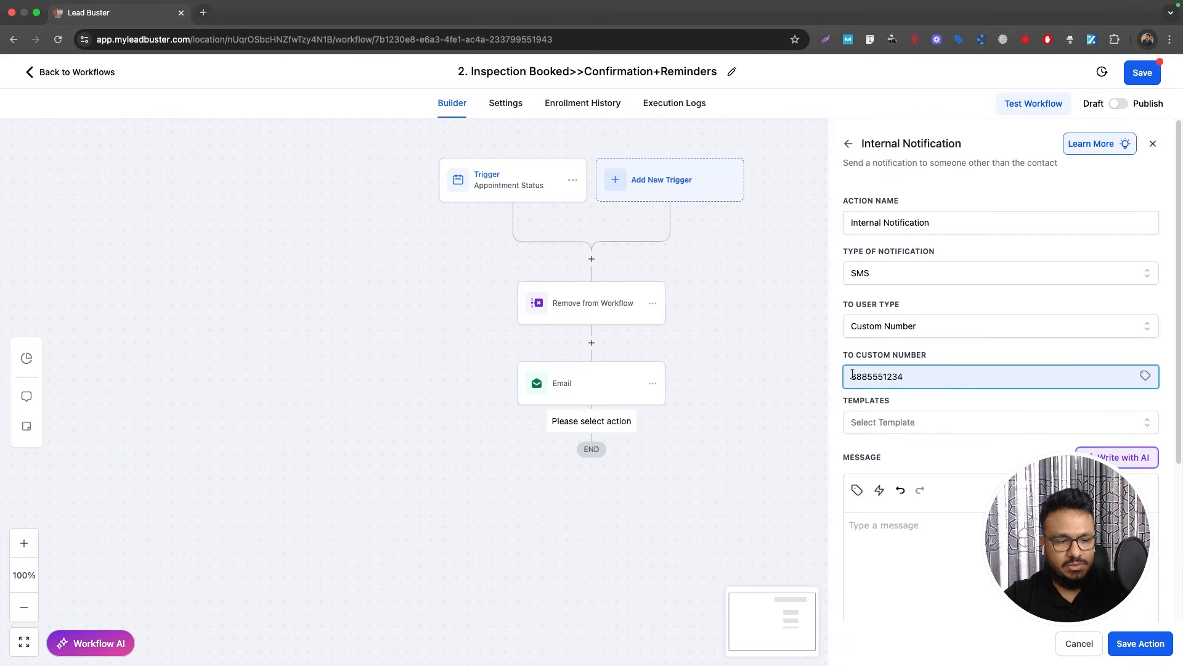
{"action": "left_click", "coordinate": [852, 376]}
{"action": "type", "text": "+1"}
Step: Start the notification message with 'HI' and the contact's first name
{"action": "left_click", "coordinate": [872, 545]}
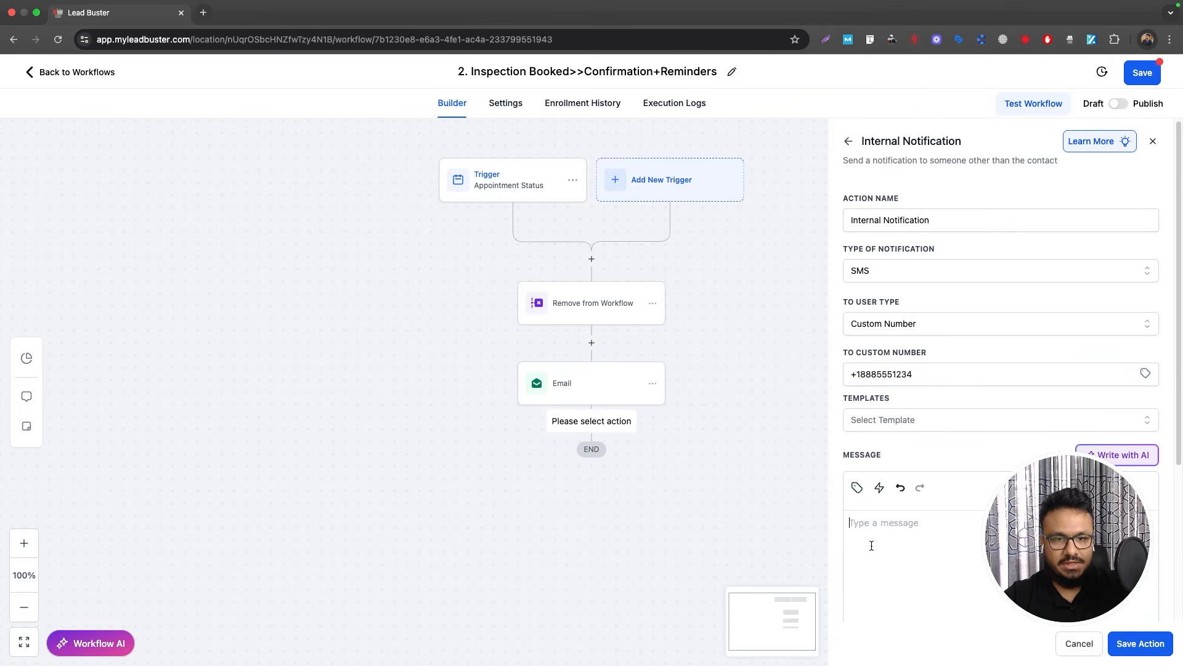
{"action": "type", "text": "HI"}
{"action": "key", "text": "Return"}
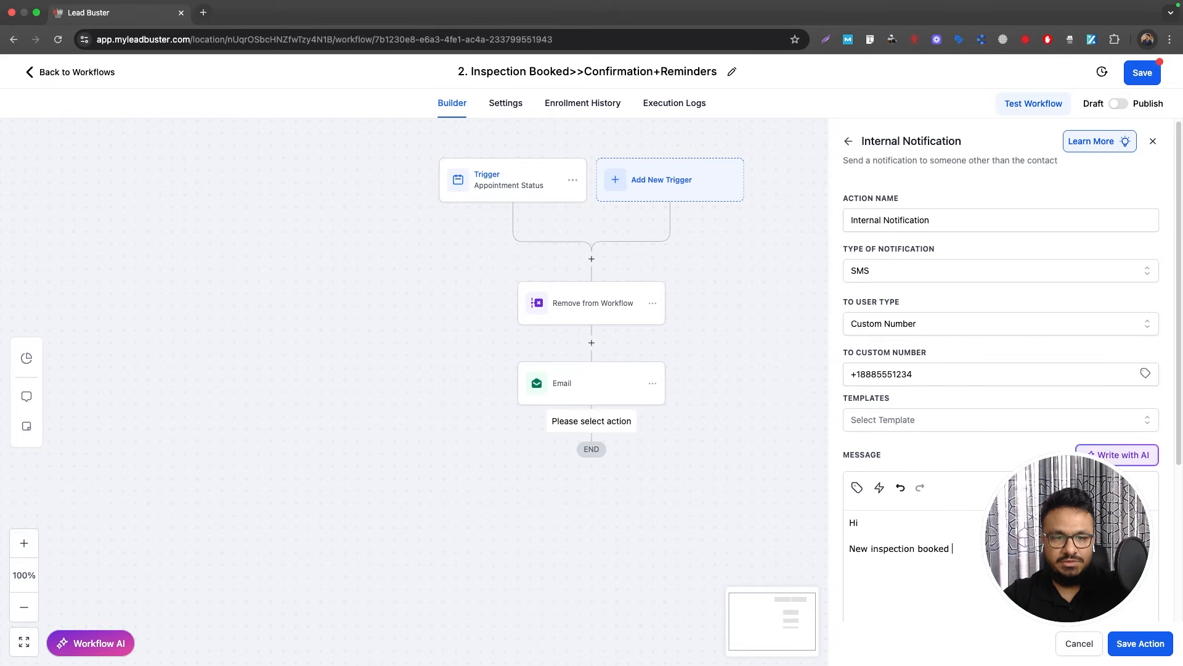
{"action": "left_click", "coordinate": [857, 487]}
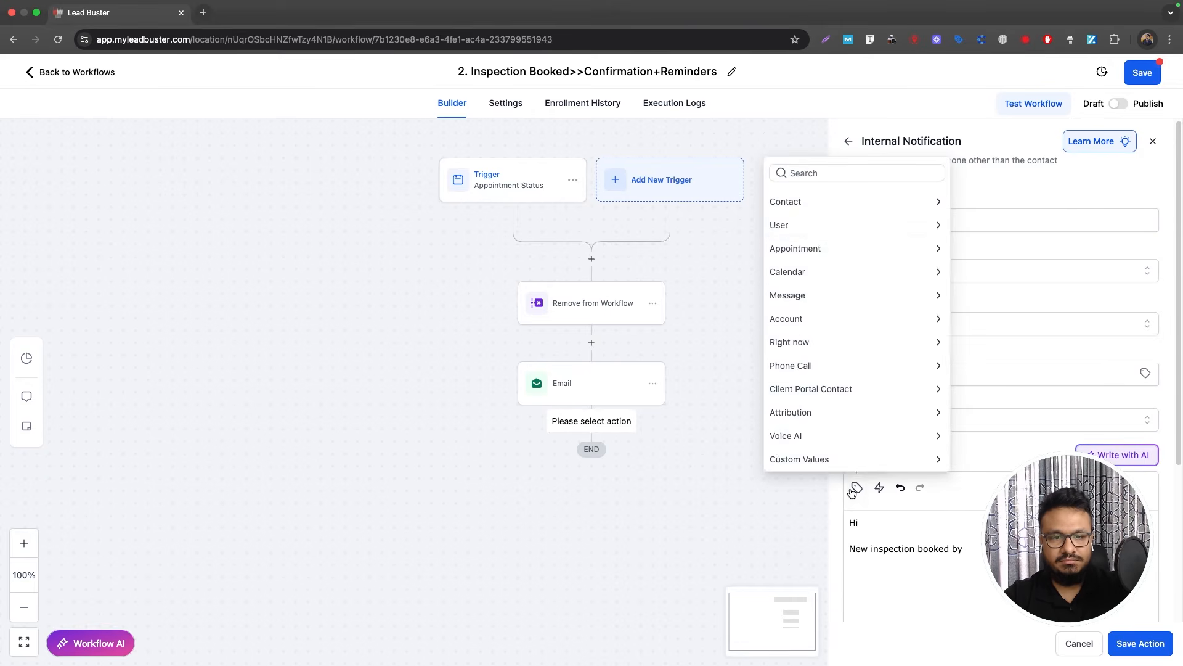
{"action": "left_click", "coordinate": [808, 206]}
{"action": "left_click", "coordinate": [789, 246]}
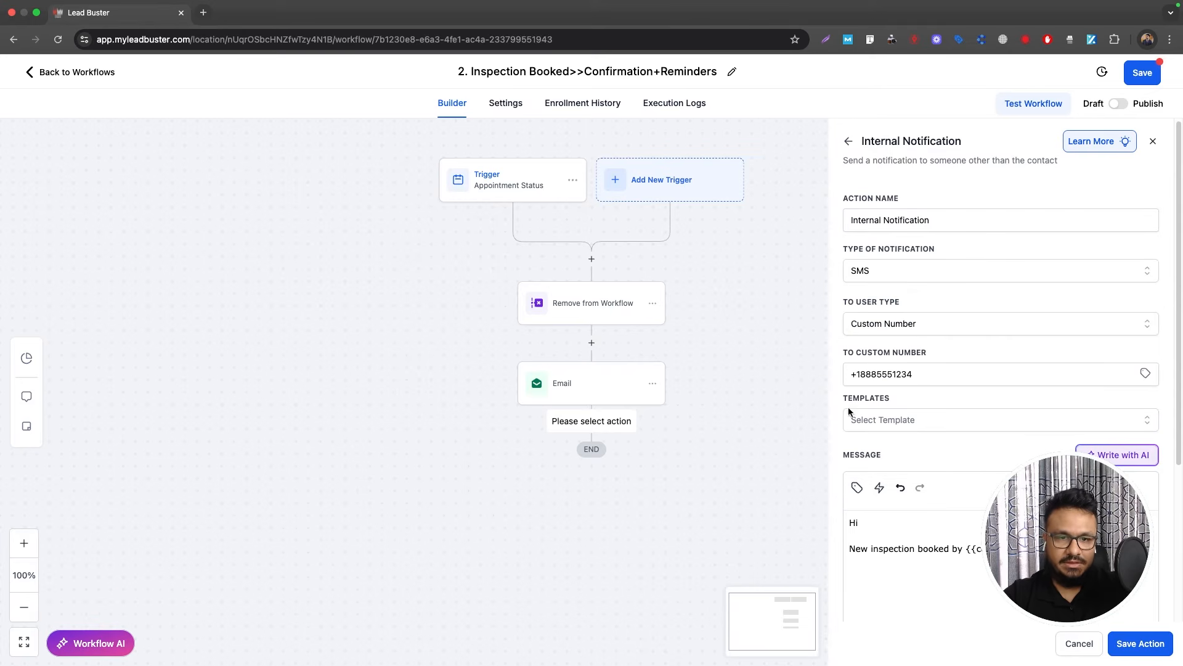
Step: Insert the contact's phone and the appointment start time, then save the notification step
{"action": "left_click", "coordinate": [857, 487]}
{"action": "left_click", "coordinate": [791, 317]}
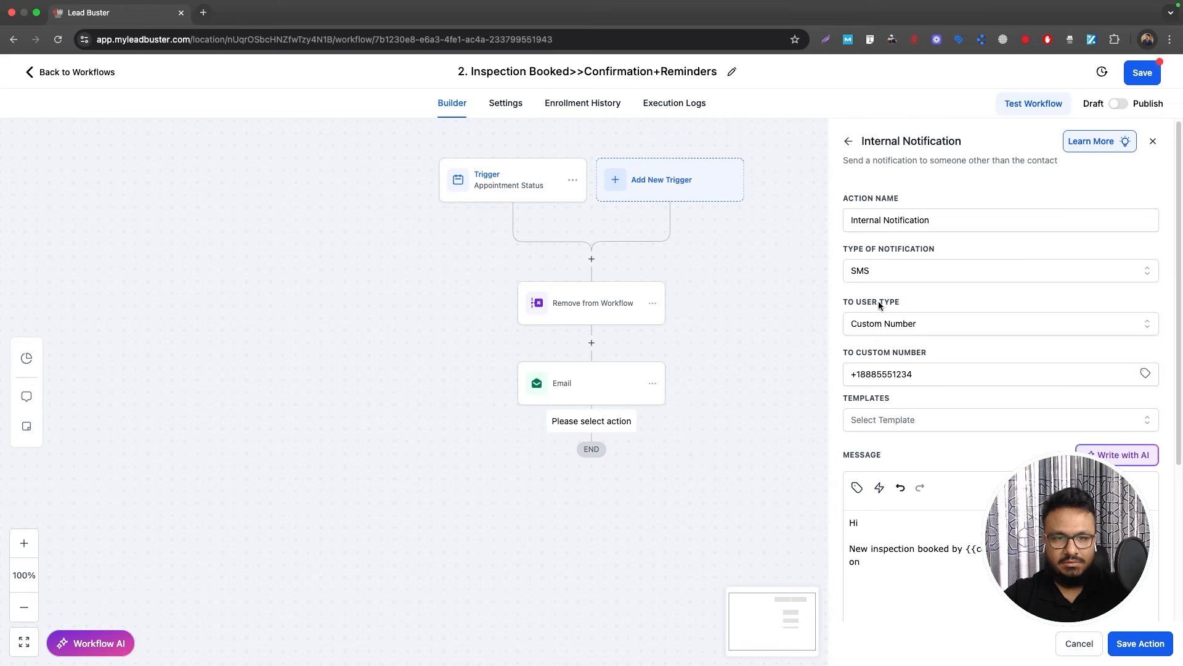
{"action": "left_click", "coordinate": [857, 488]}
{"action": "left_click", "coordinate": [770, 202]}
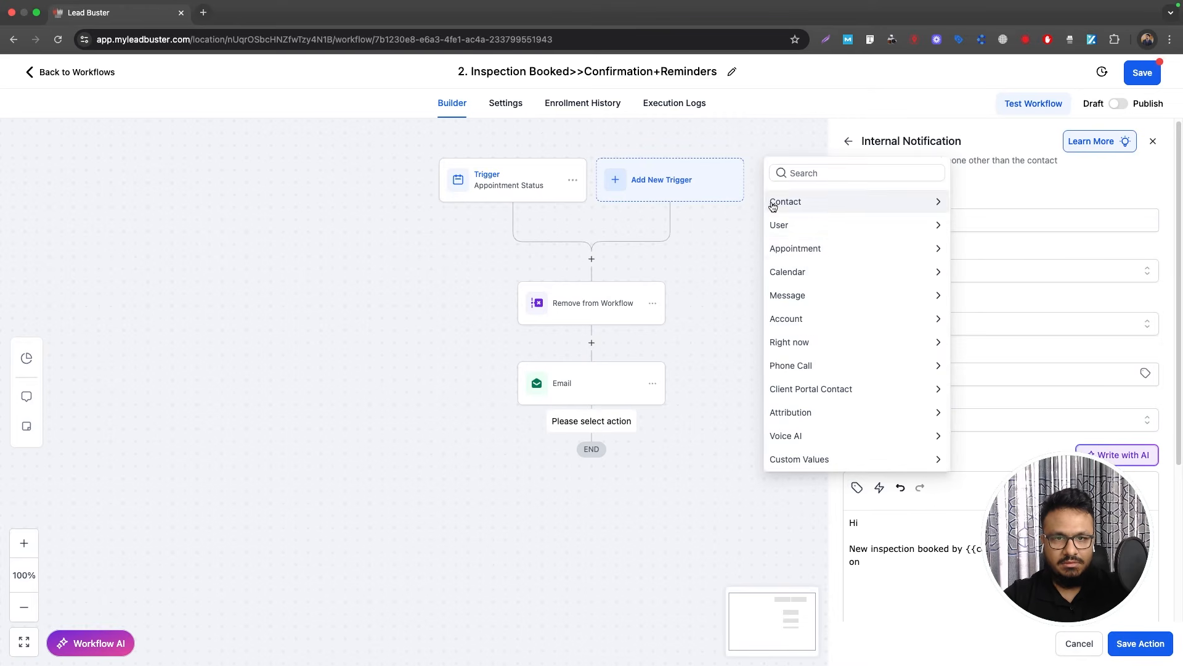
{"action": "left_click", "coordinate": [782, 245]}
{"action": "left_click", "coordinate": [804, 271]}
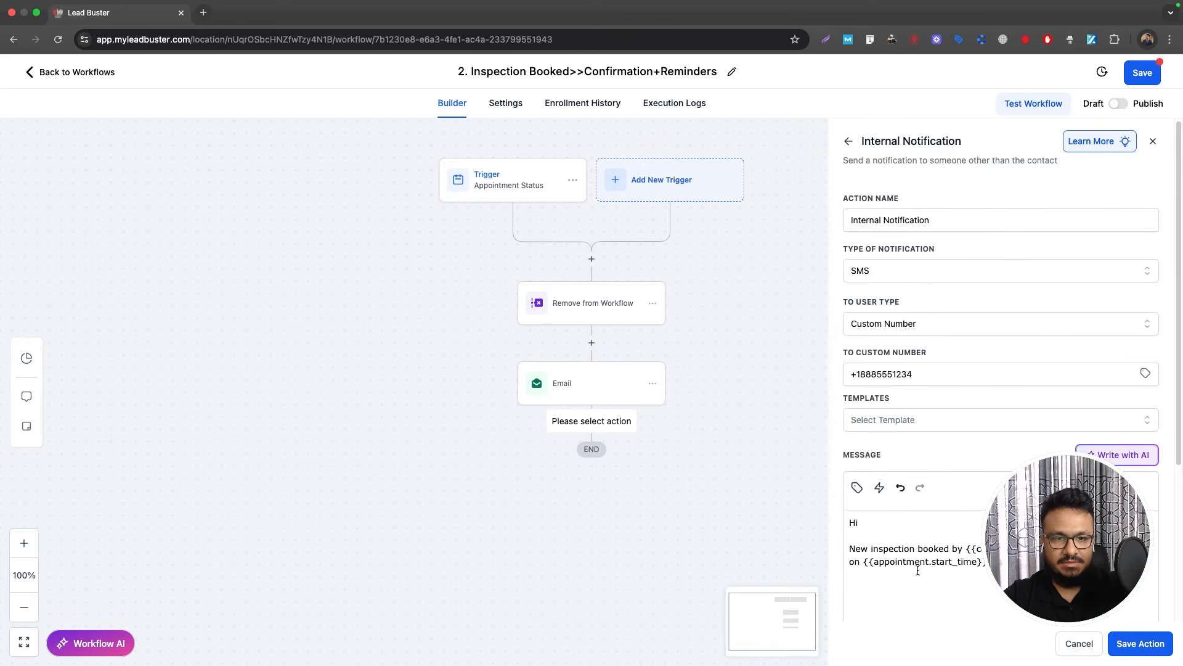
{"action": "left_click", "coordinate": [1139, 643]}
{"action": "left_click_drag", "start_coordinate": [653, 430], "coordinate": [654, 385]}
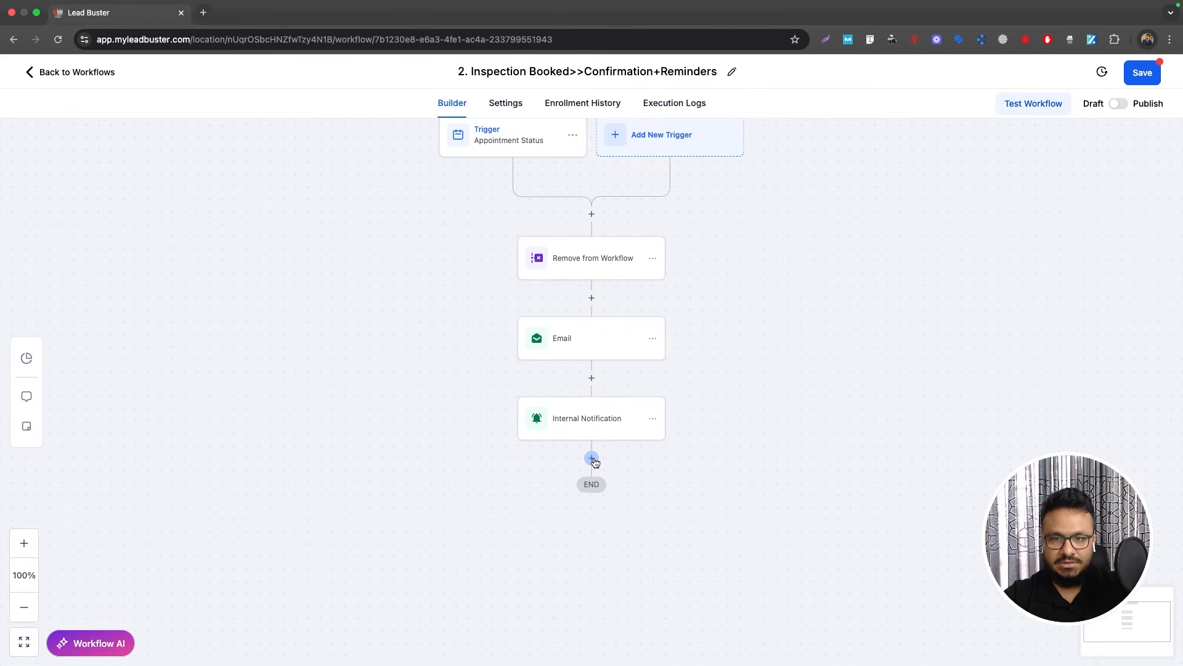
Step: Add a Create/Update Opportunity step in the LEADS pipeline at the Booked Inspection stage
{"action": "left_click", "coordinate": [592, 459]}
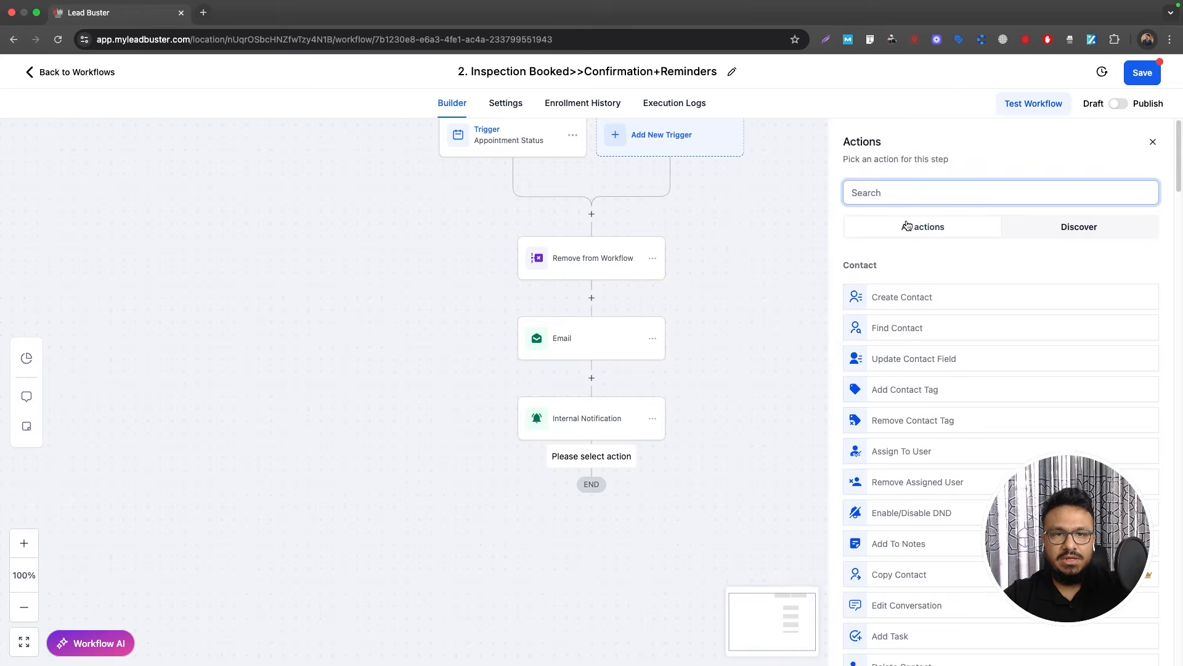
{"action": "type", "text": "create"}
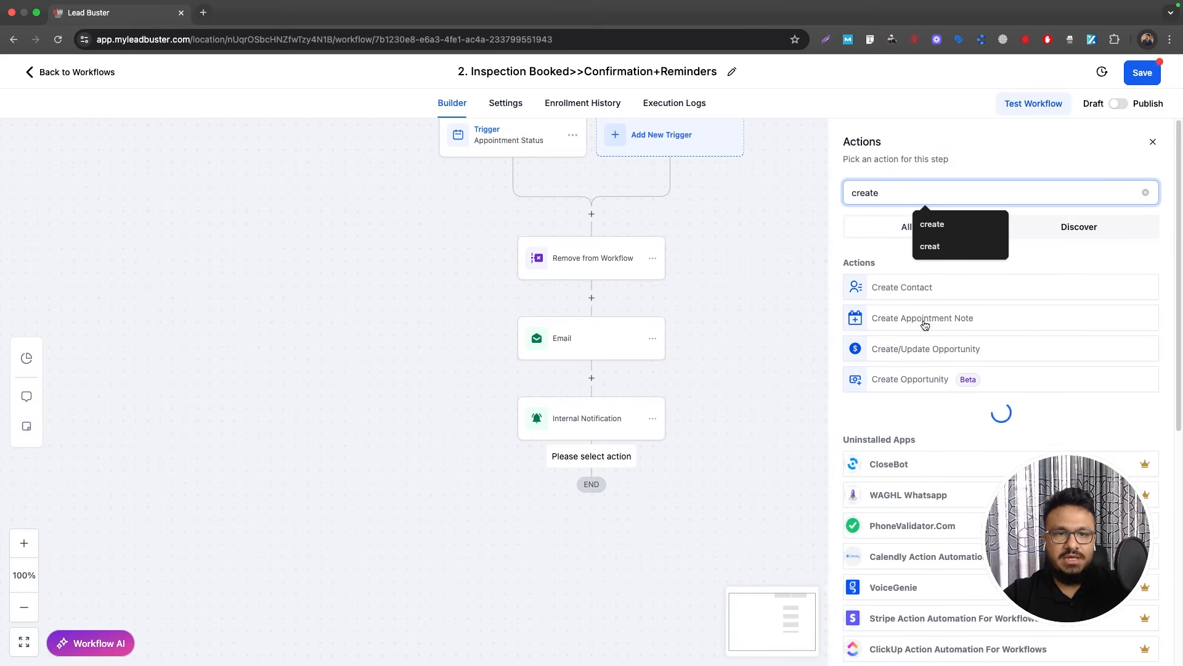
{"action": "left_click", "coordinate": [912, 352]}
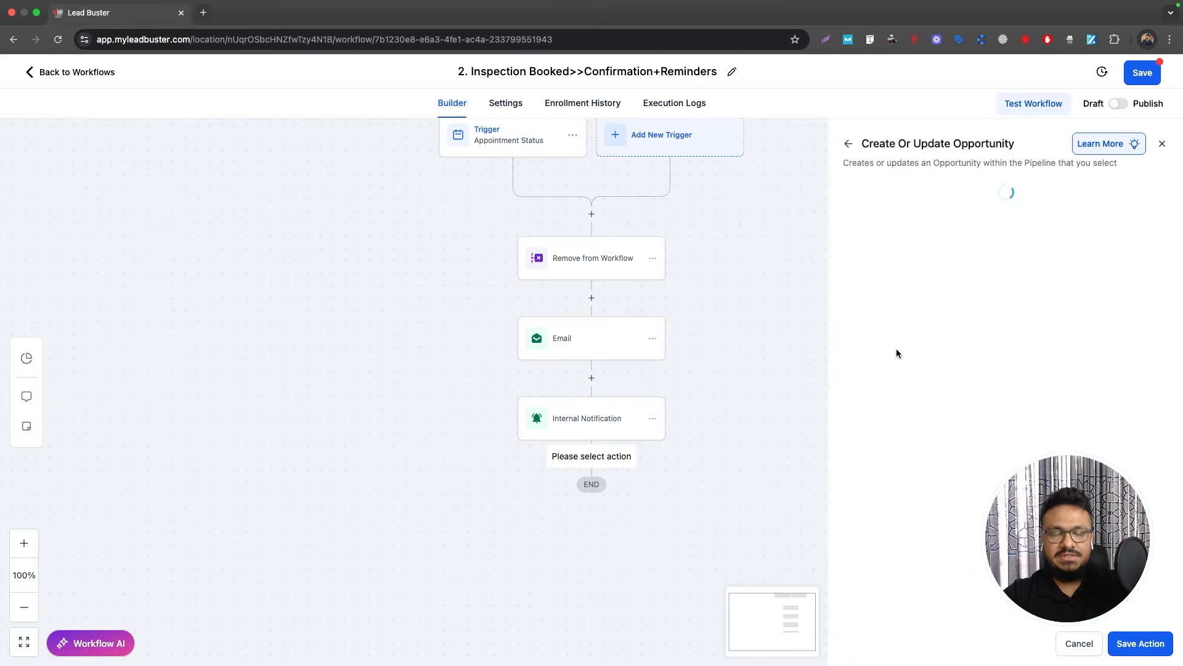
{"action": "left_click", "coordinate": [885, 343]}
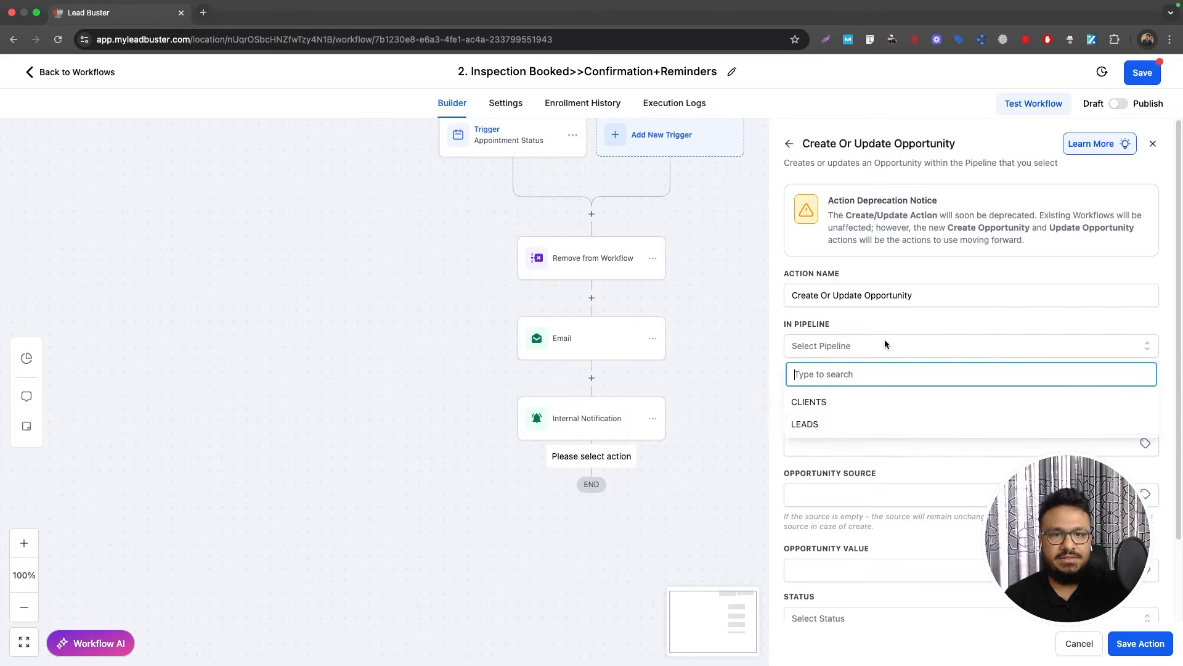
{"action": "left_click", "coordinate": [805, 424]}
{"action": "left_click", "coordinate": [827, 395]}
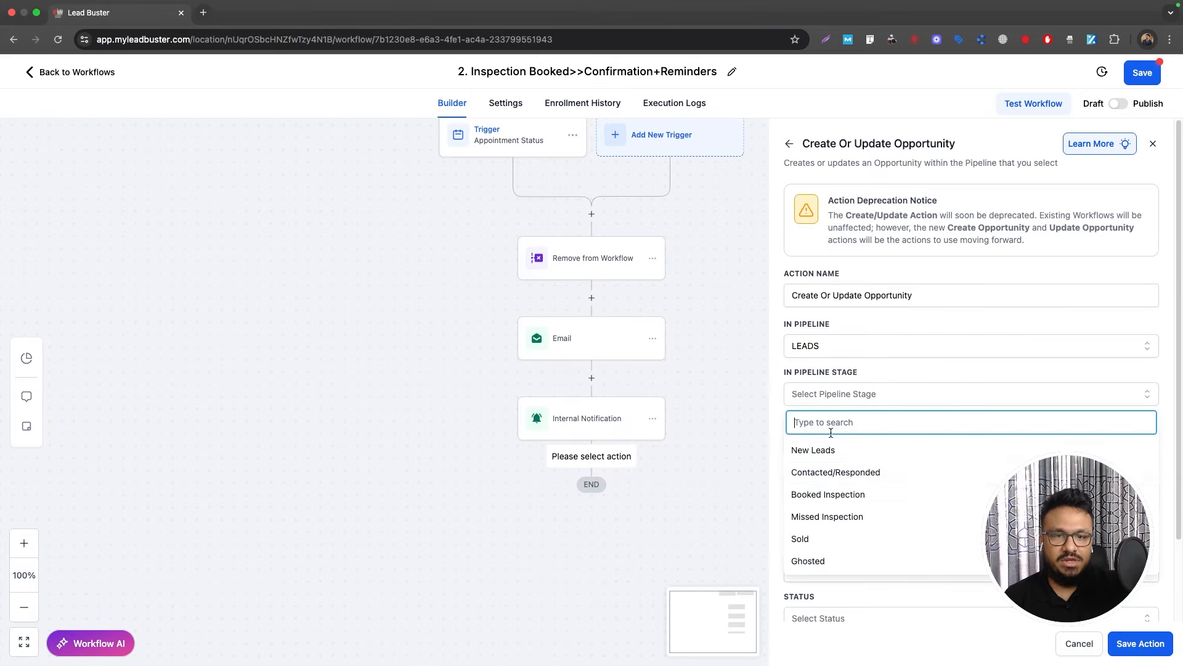
{"action": "left_click", "coordinate": [827, 494]}
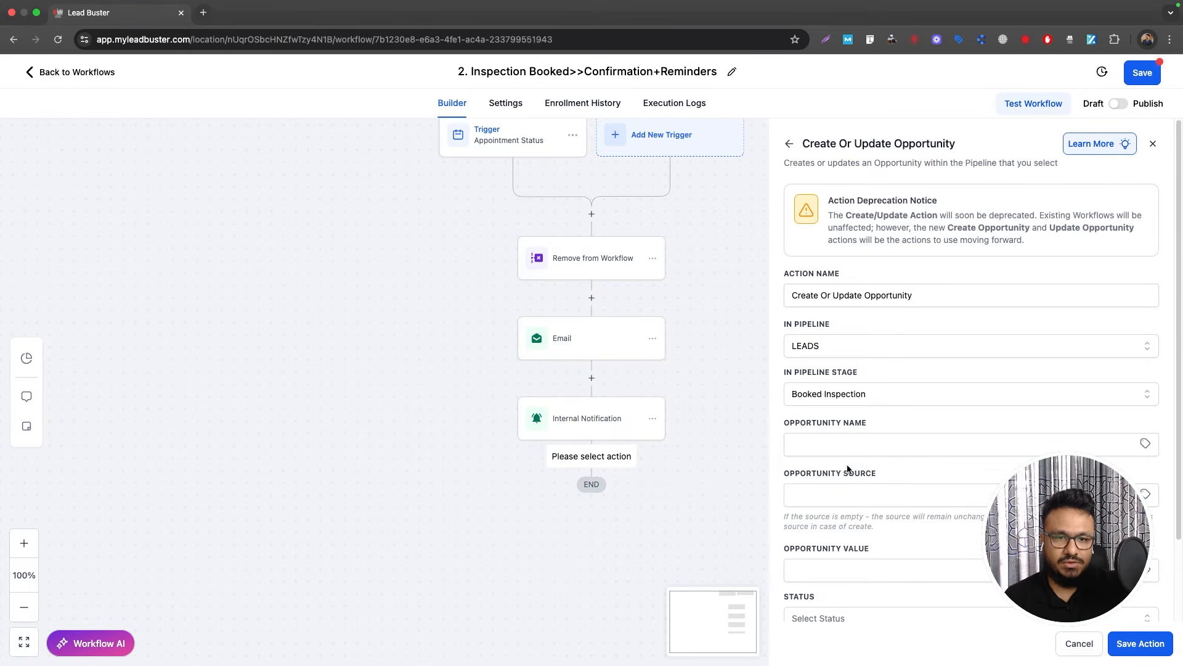
Step: Name the opportunity with the contact's name, set status open, then save and review it
{"action": "left_click", "coordinate": [1145, 443]}
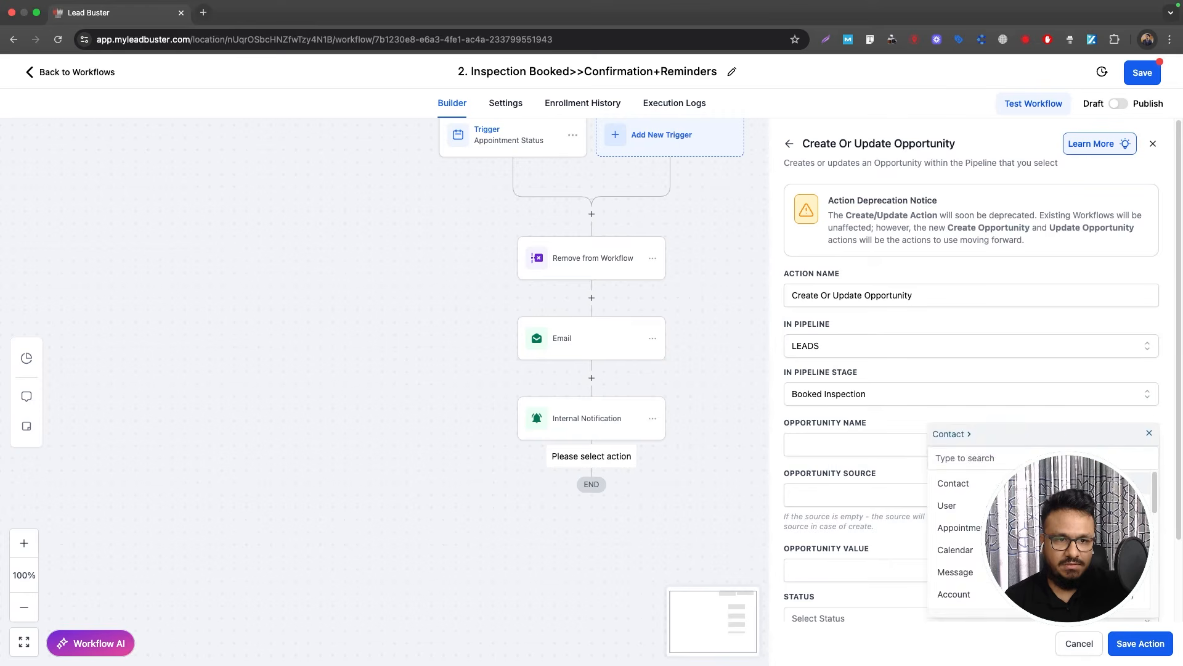
{"action": "left_click", "coordinate": [1060, 483]}
{"action": "scroll", "coordinate": [859, 394], "scroll_direction": "down", "scroll_amount": 2}
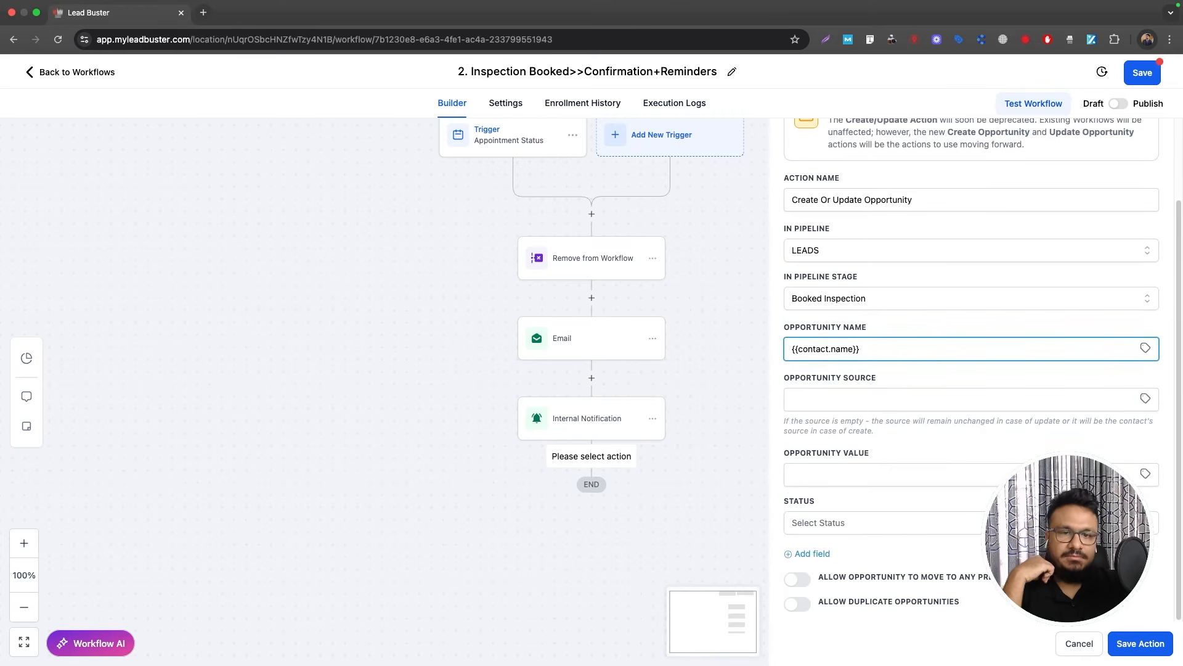
{"action": "left_click", "coordinate": [883, 520]}
{"action": "left_click", "coordinate": [819, 552]}
{"action": "left_click", "coordinate": [1139, 643]}
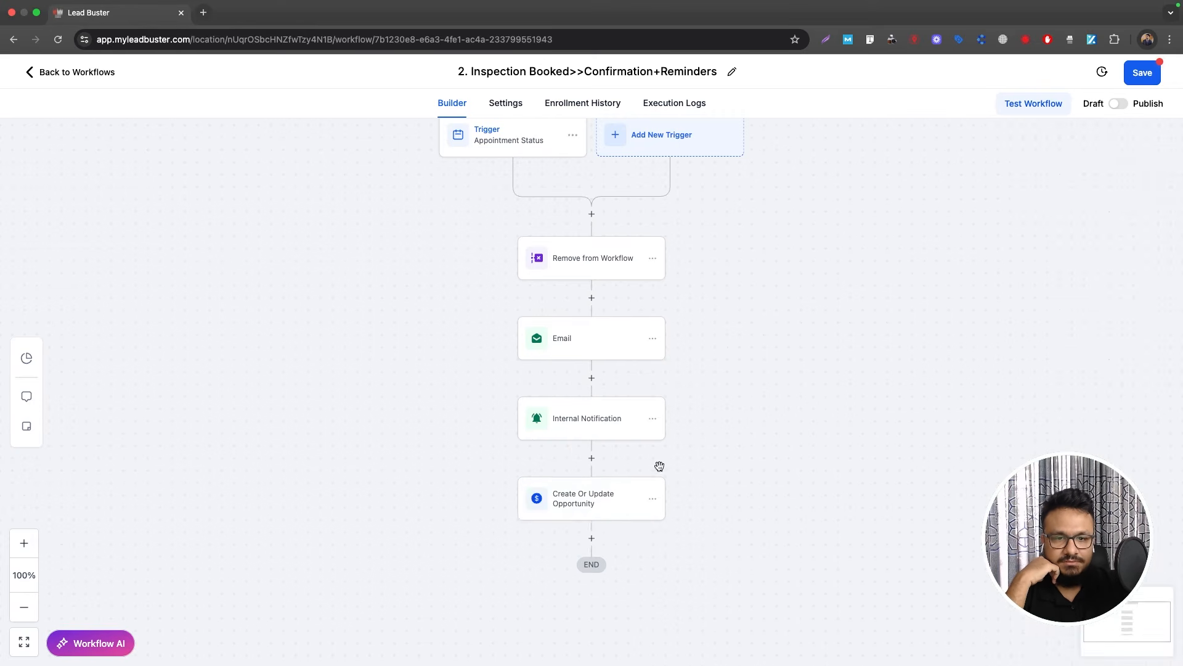
{"action": "scroll", "coordinate": [660, 466], "scroll_direction": "down", "scroll_amount": 3}
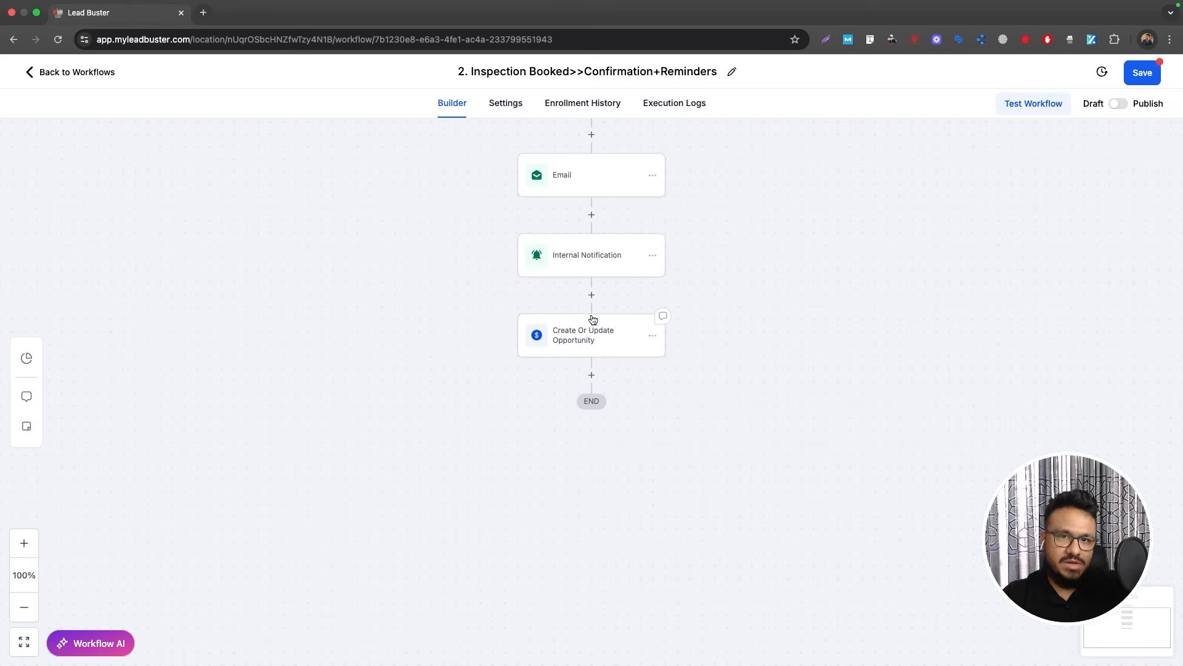
{"action": "left_click", "coordinate": [583, 345]}
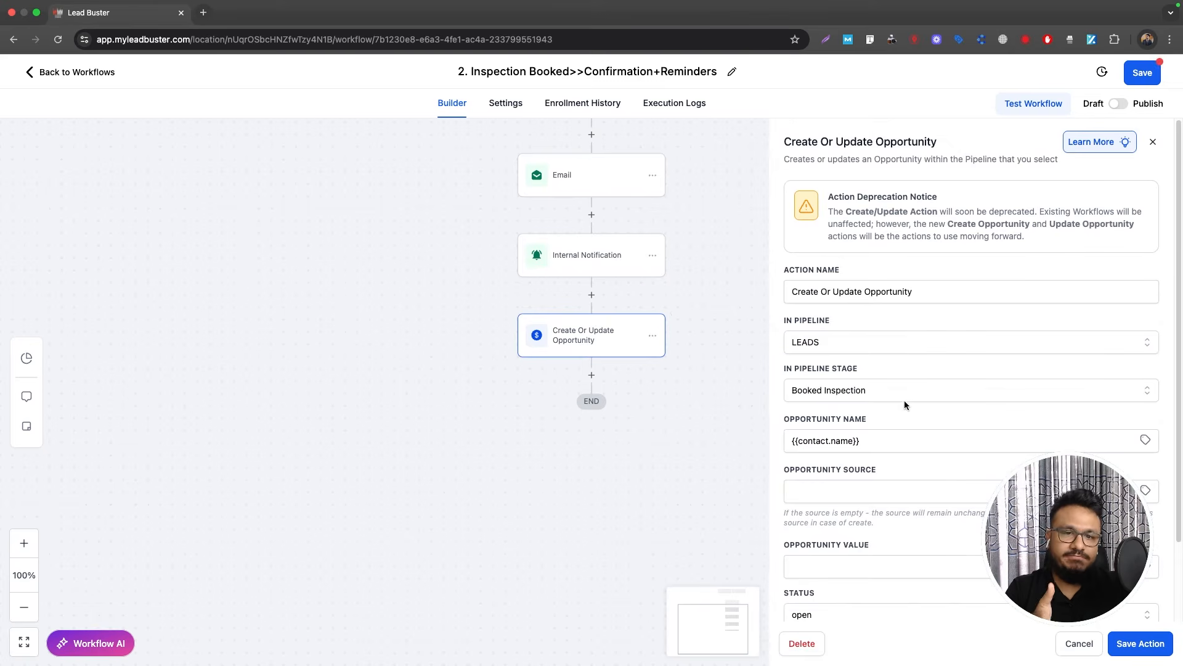
{"action": "left_click", "coordinate": [1139, 649]}
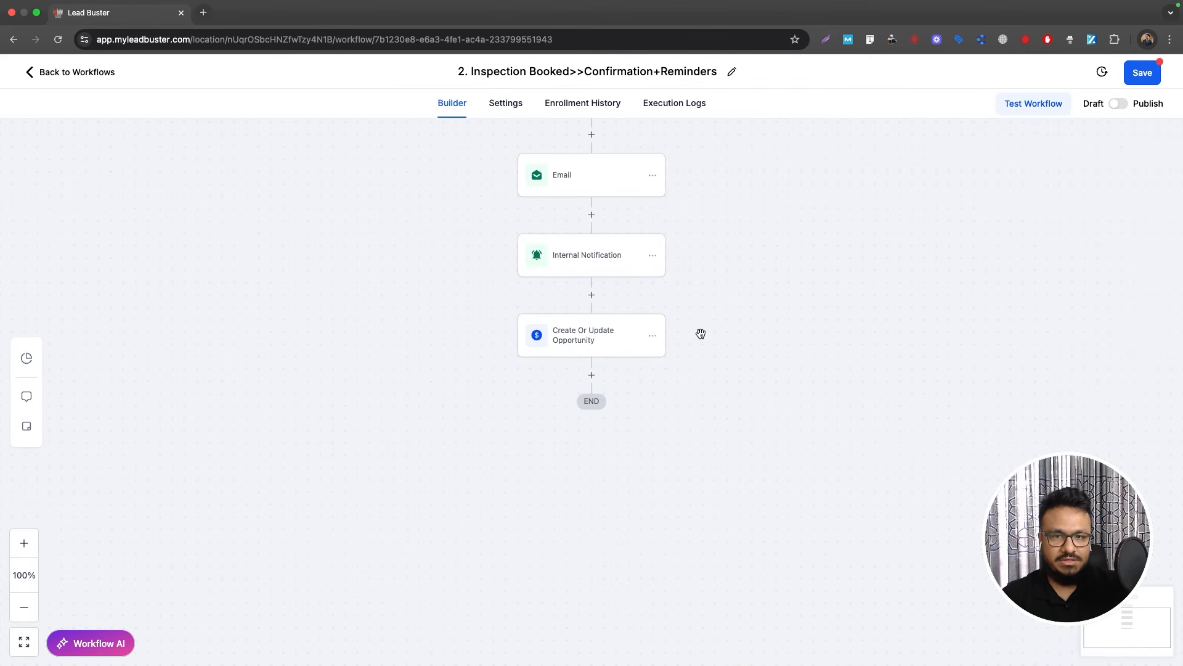
Step: Add a Wait step holding until 1 day before the appointment time and begin naming it
{"action": "left_click", "coordinate": [591, 375]}
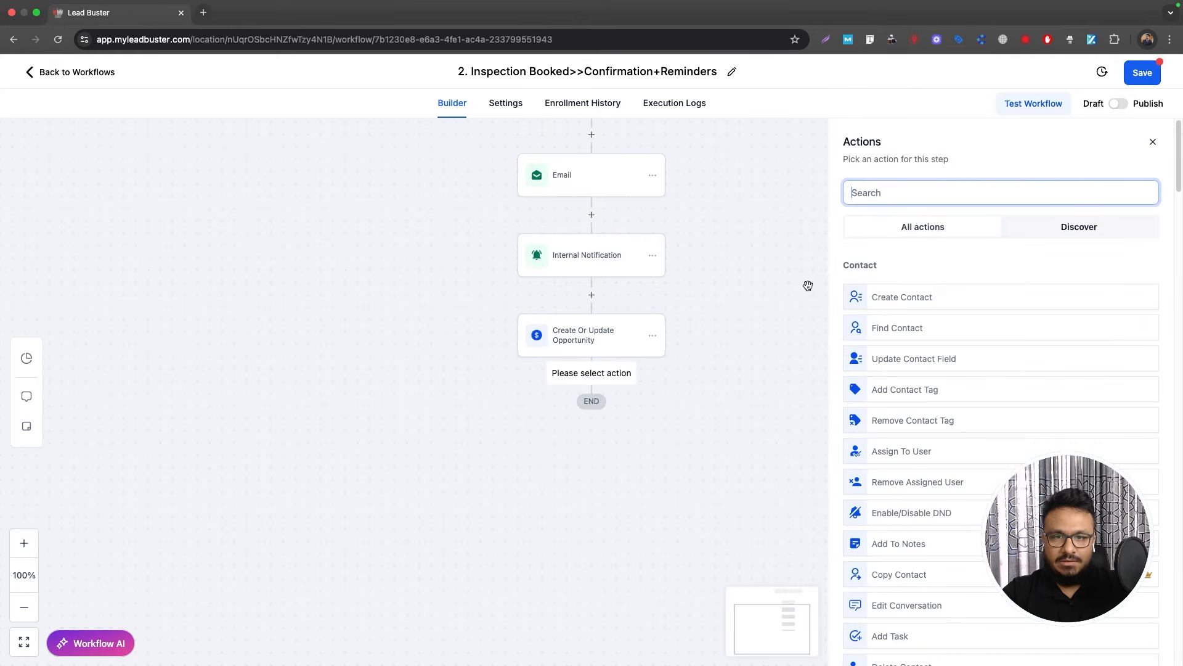
{"action": "type", "text": "wait"}
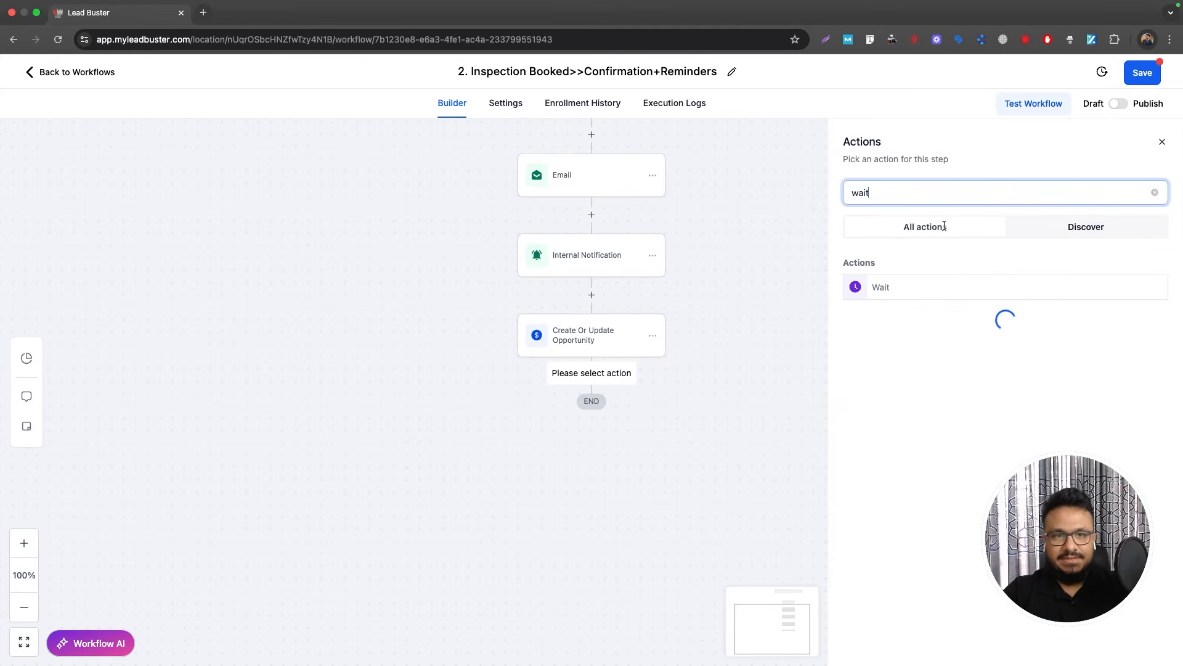
{"action": "left_click", "coordinate": [908, 295]}
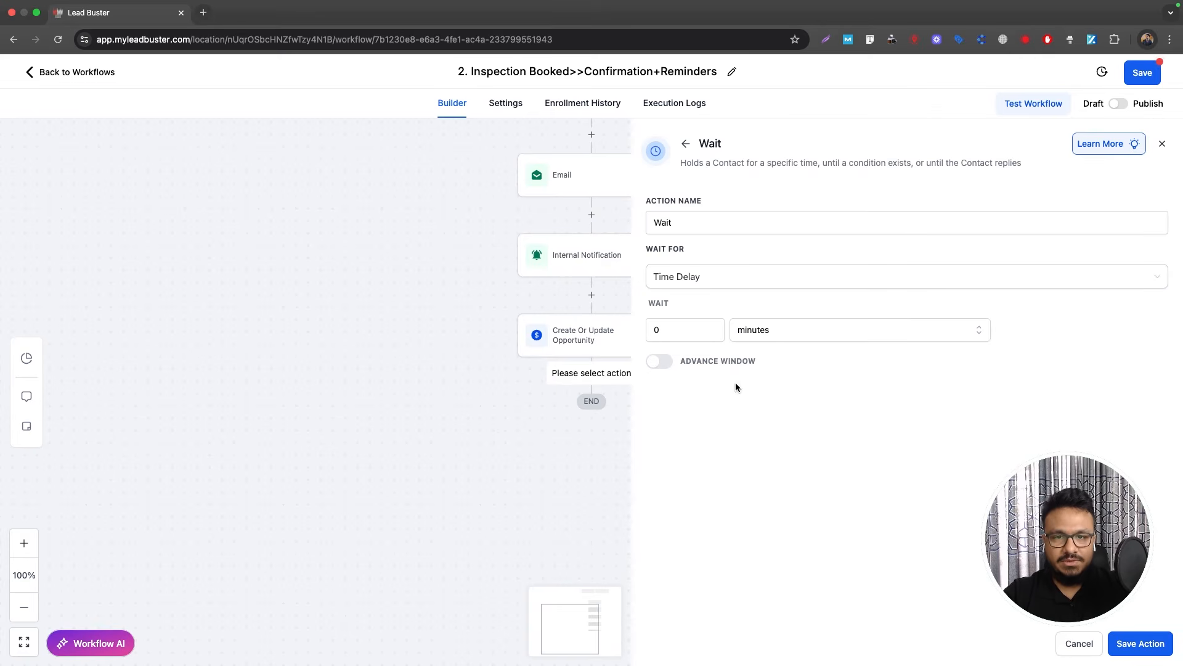
{"action": "left_click", "coordinate": [698, 290]}
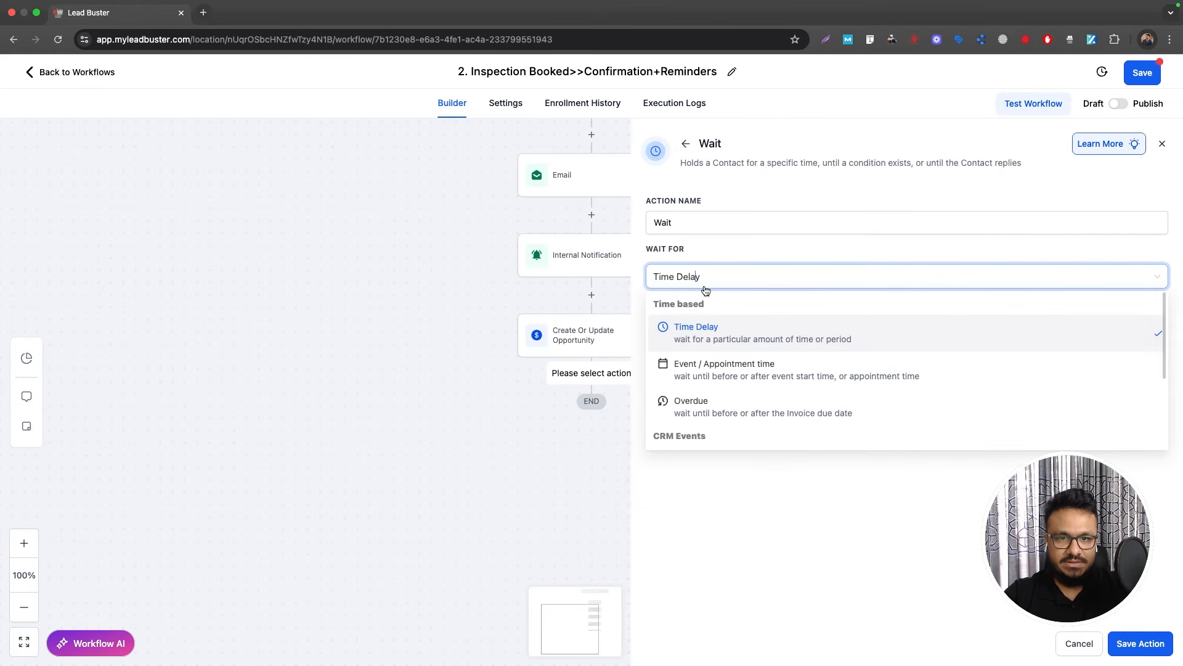
{"action": "left_click", "coordinate": [724, 370]}
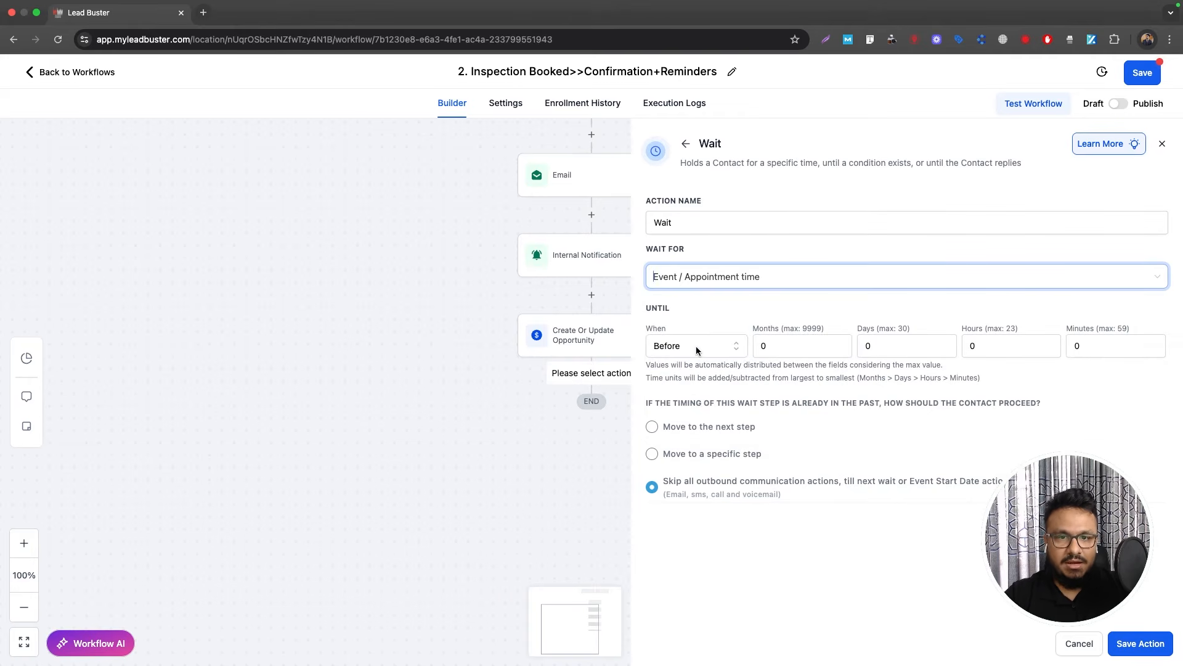
{"action": "double_click", "coordinate": [861, 346]}
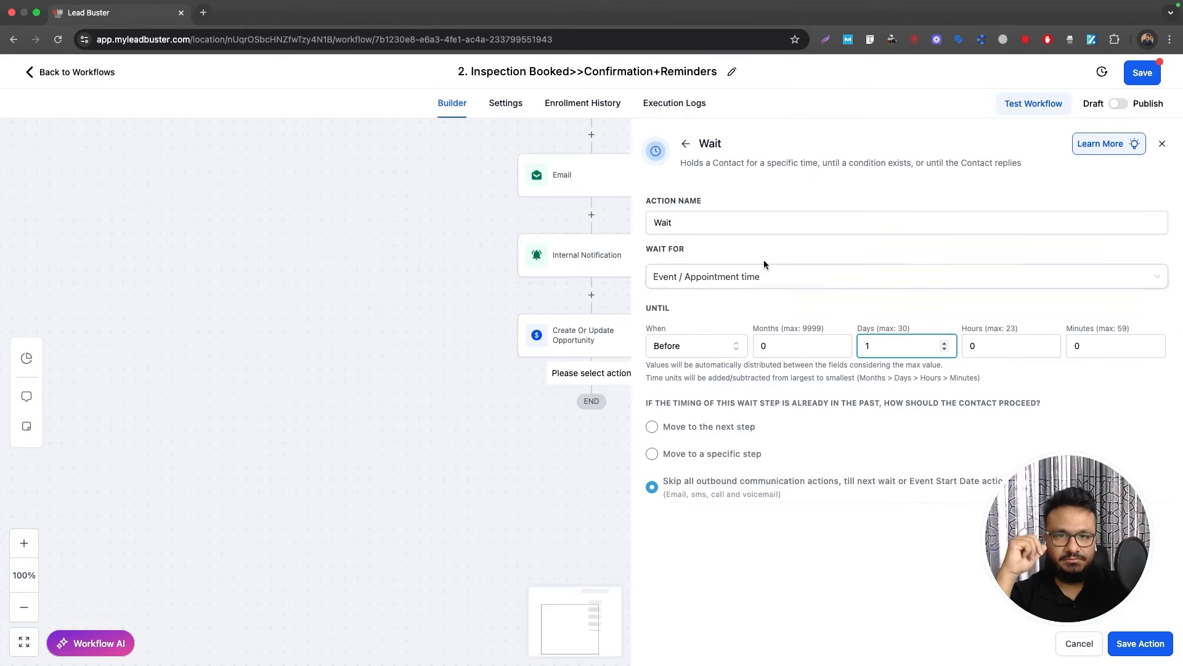
{"action": "left_click", "coordinate": [742, 212]}
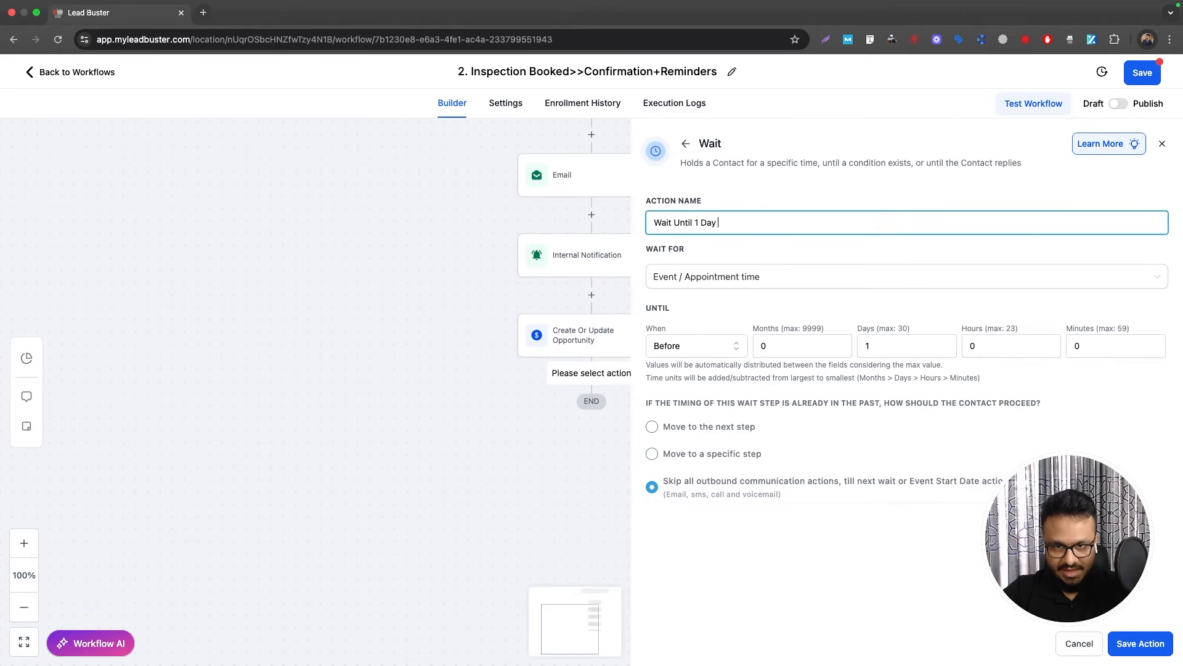
{"action": "type", "text": "Before Inps"}
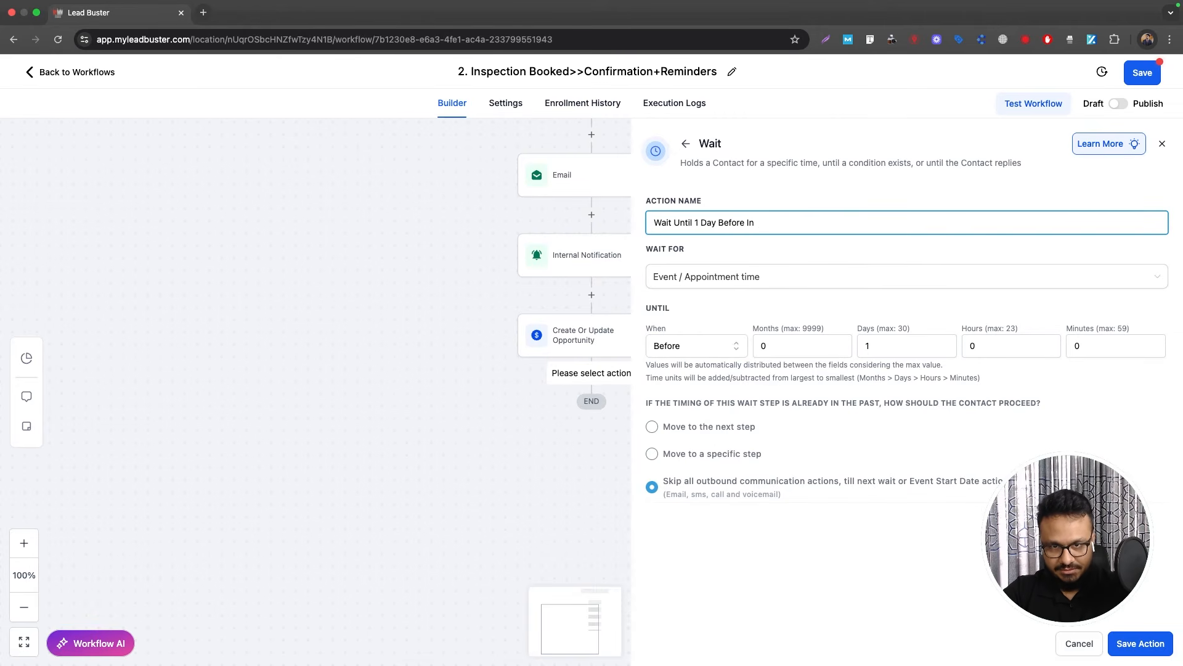
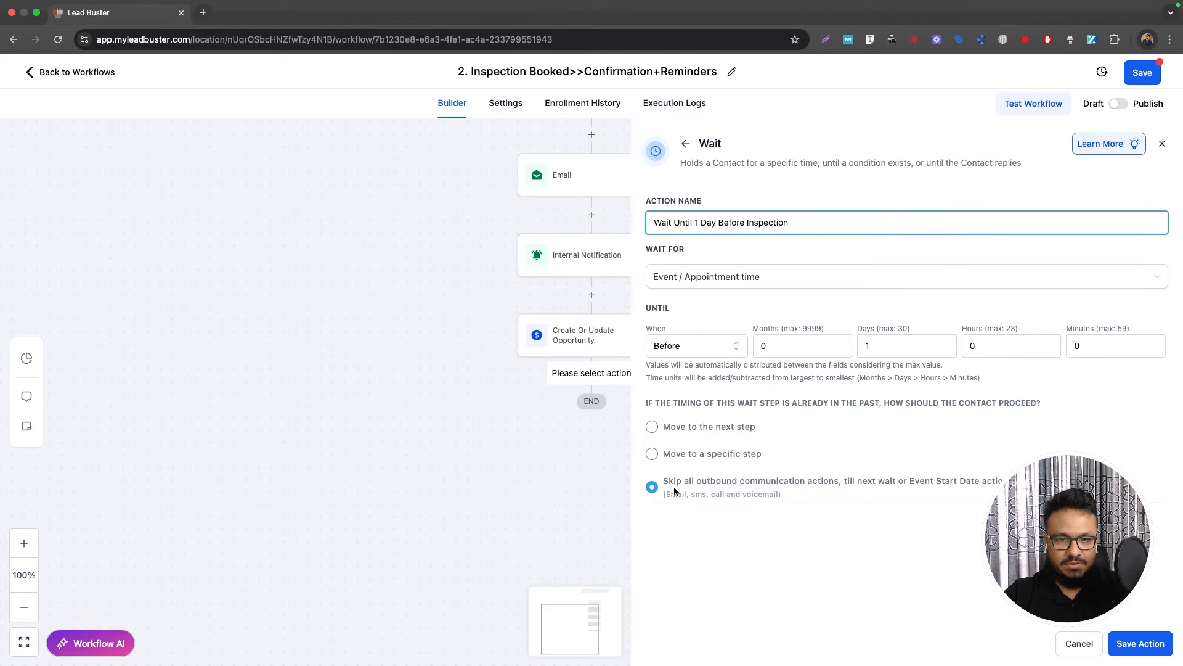
Step: Save the 'Wait Until 1 Day Before Inspection' step into the workflow
{"action": "left_click", "coordinate": [1139, 643]}
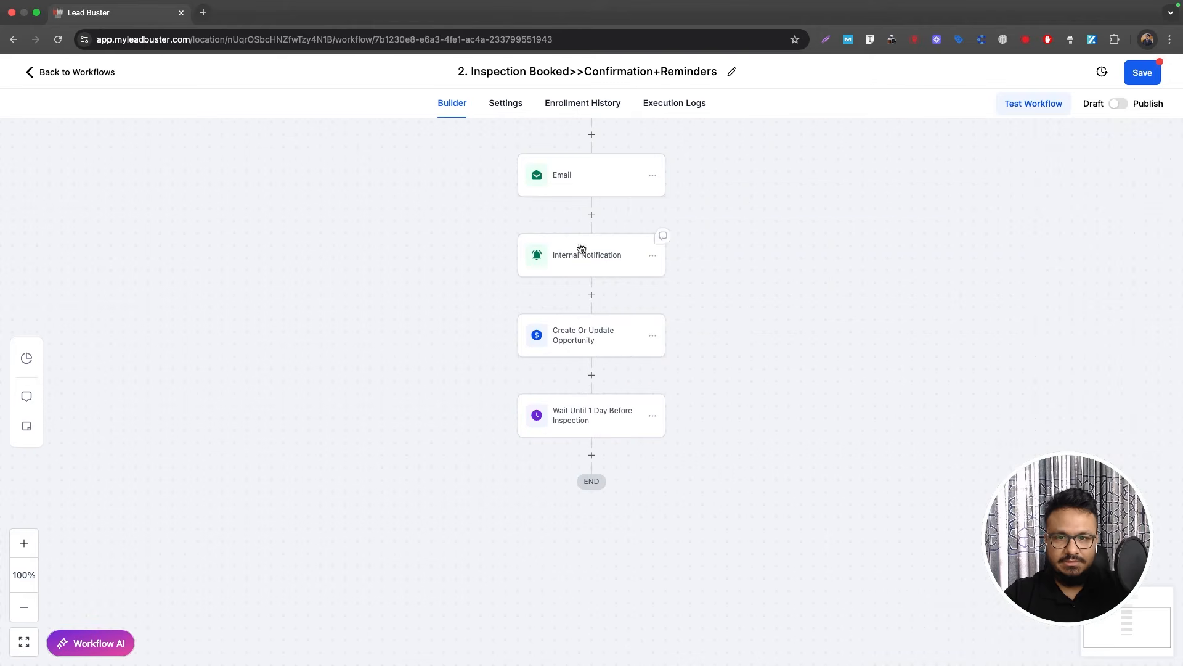
Step: Copy the first Email action and paste it below the wait step
{"action": "left_click", "coordinate": [652, 176]}
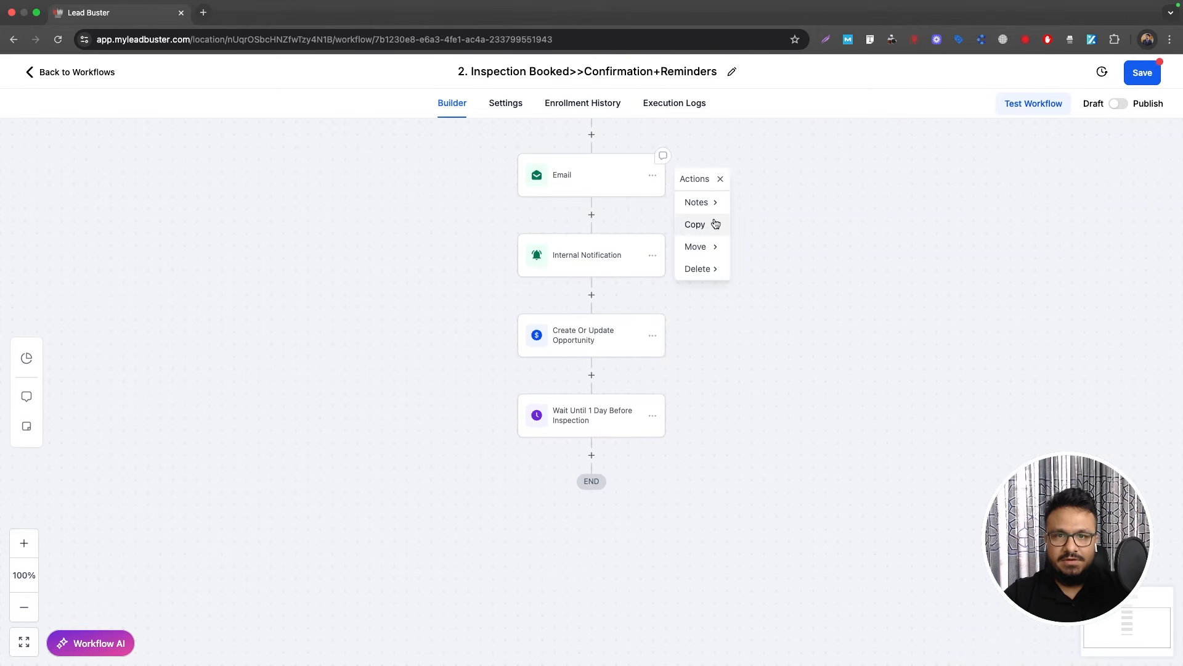
{"action": "mouse_move", "coordinate": [715, 224]}
{"action": "left_click", "coordinate": [772, 203]}
{"action": "left_click", "coordinate": [594, 454]}
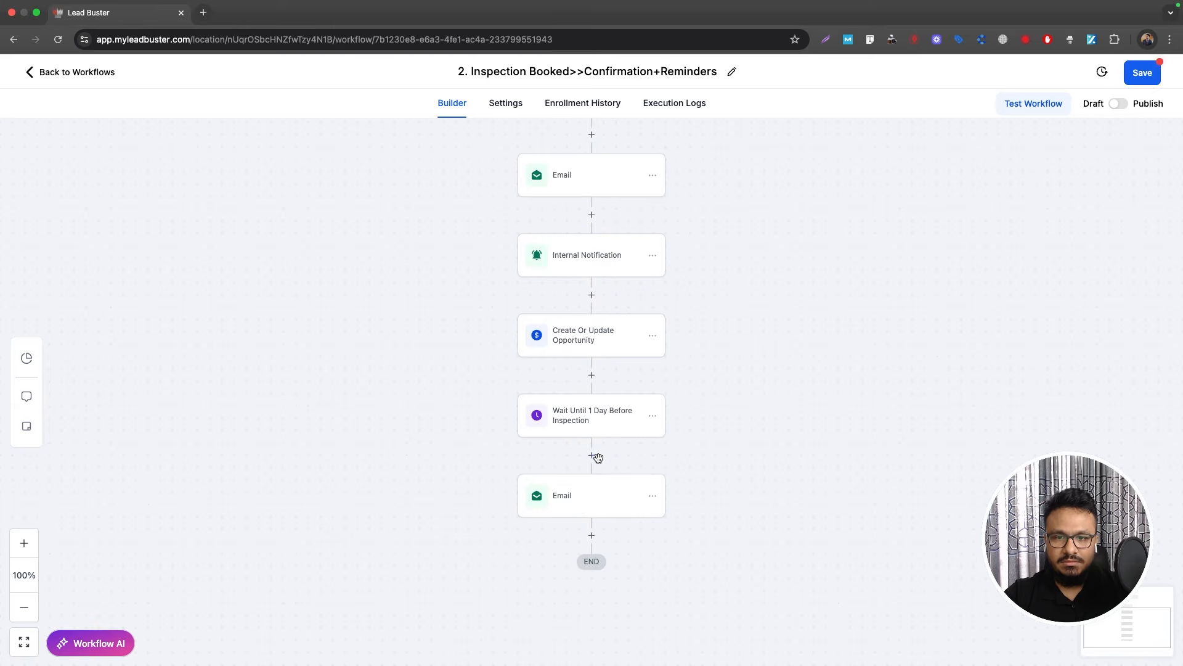
Step: Change the pasted email's subject to 'Reminder: Inspection From Super HVAC Tomorrow'
{"action": "left_click", "coordinate": [583, 506]}
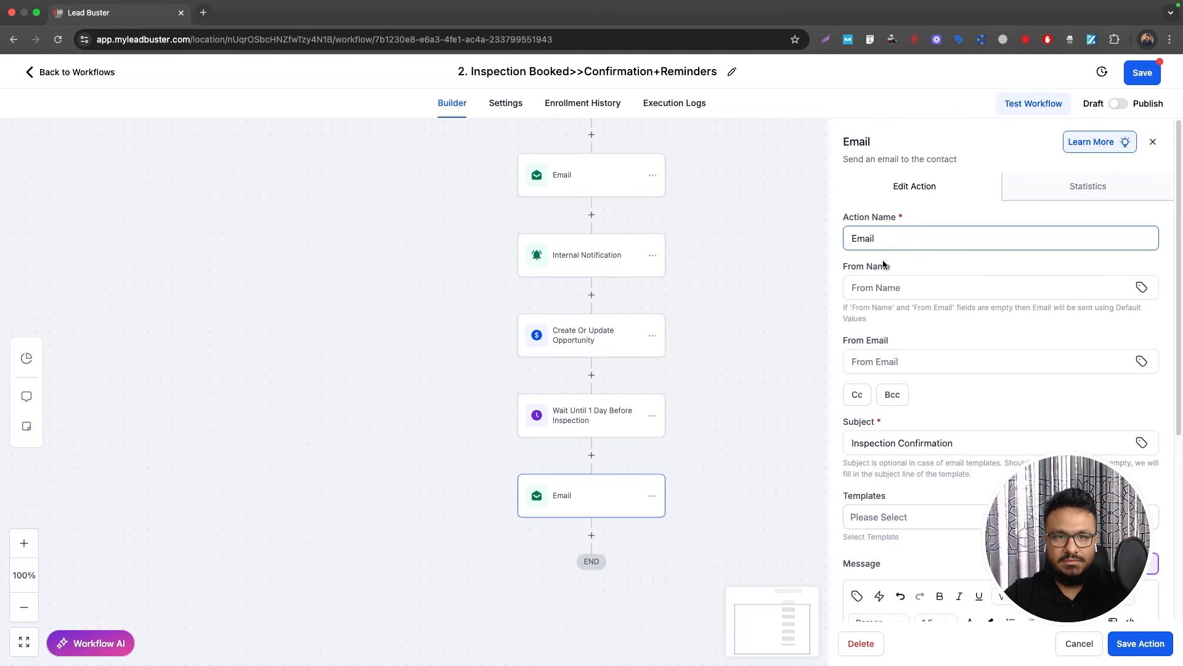
{"action": "scroll", "coordinate": [927, 413], "scroll_direction": "down", "scroll_amount": 1}
{"action": "double_click", "coordinate": [920, 421]}
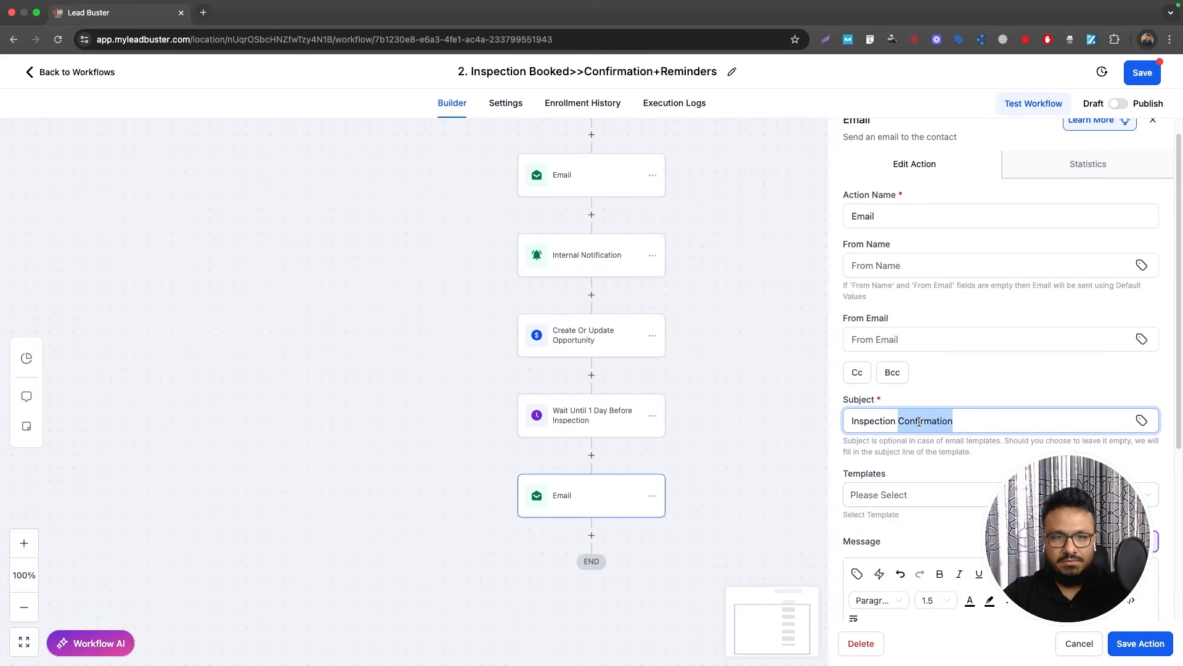
{"action": "key", "text": "Left"}
{"action": "type", "text": "Reminder:"}
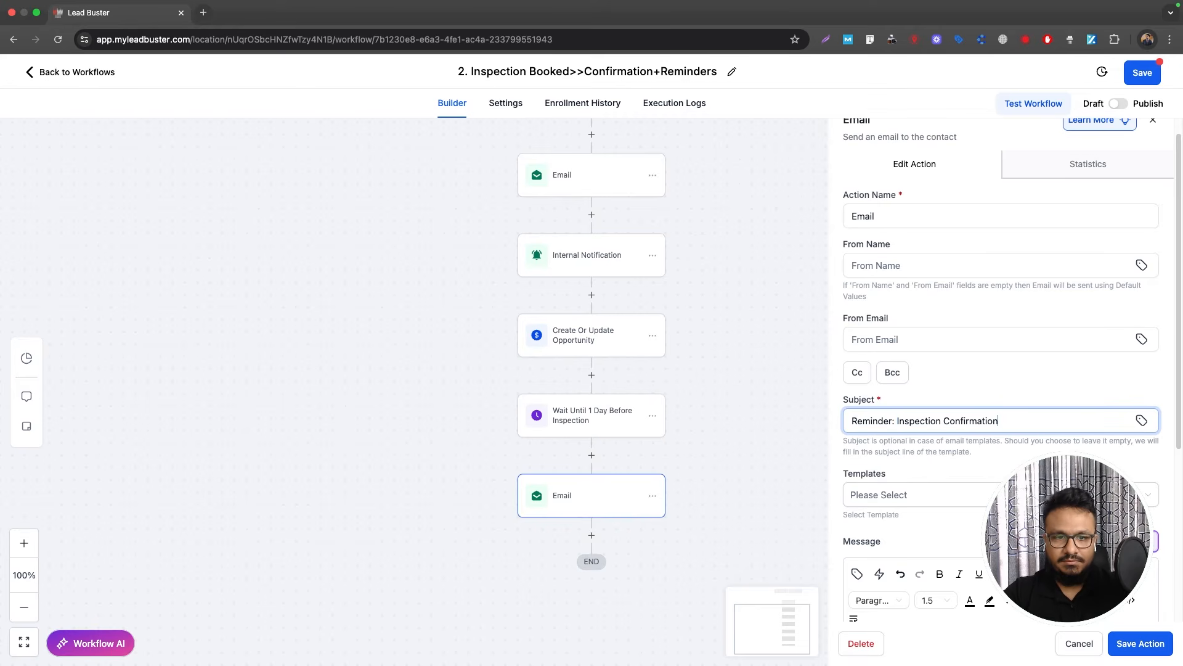
{"action": "key", "text": "BackSpace"}
{"action": "key", "text": "BackSpace"}
{"action": "key", "text": "BackSpace"}
{"action": "key", "text": "BackSpace"}
{"action": "key", "text": "BackSpace"}
{"action": "key", "text": "BackSpace"}
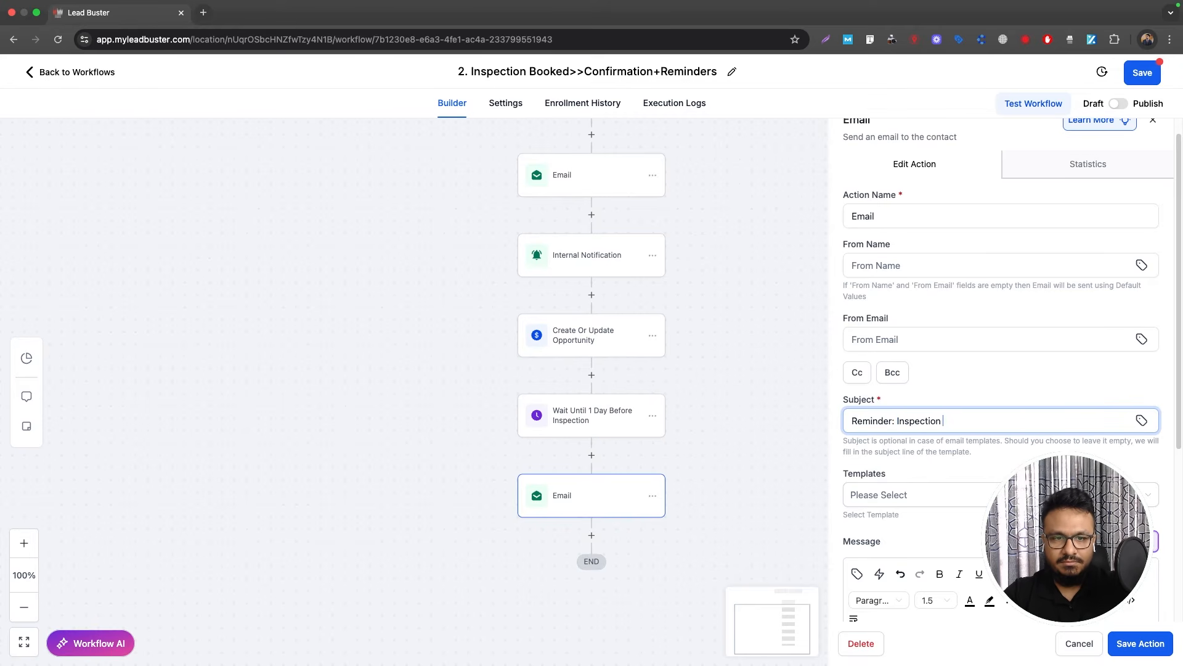
{"action": "type", "text": "From Super "}
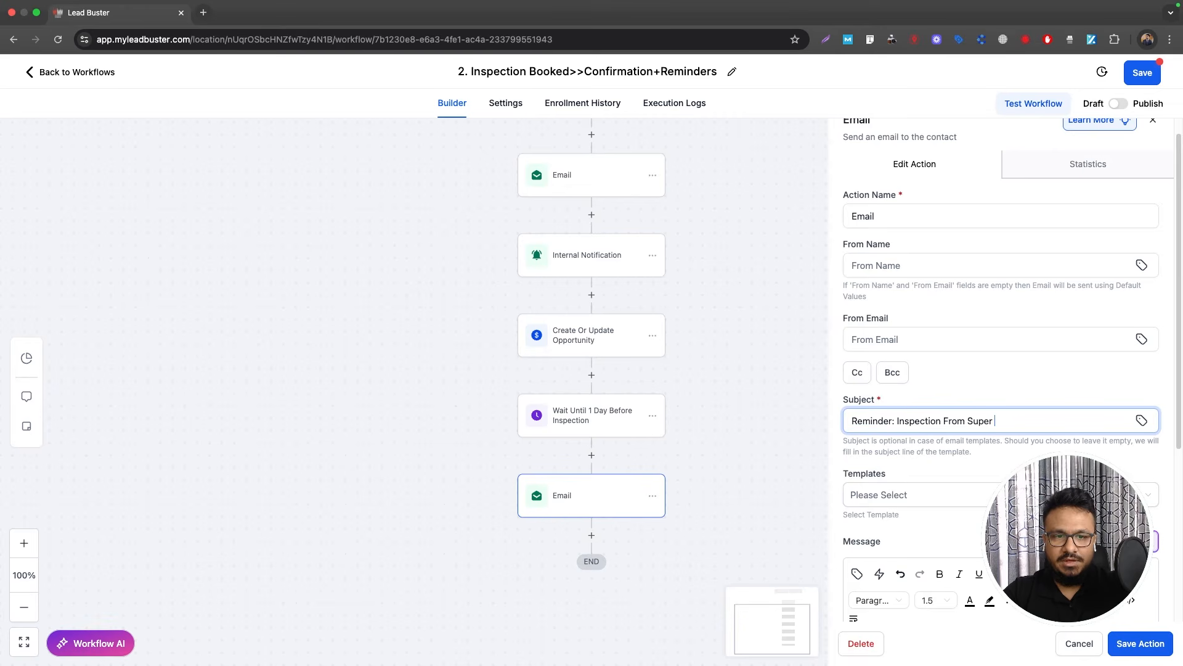
{"action": "type", "text": "HVAC Tomorrow"}
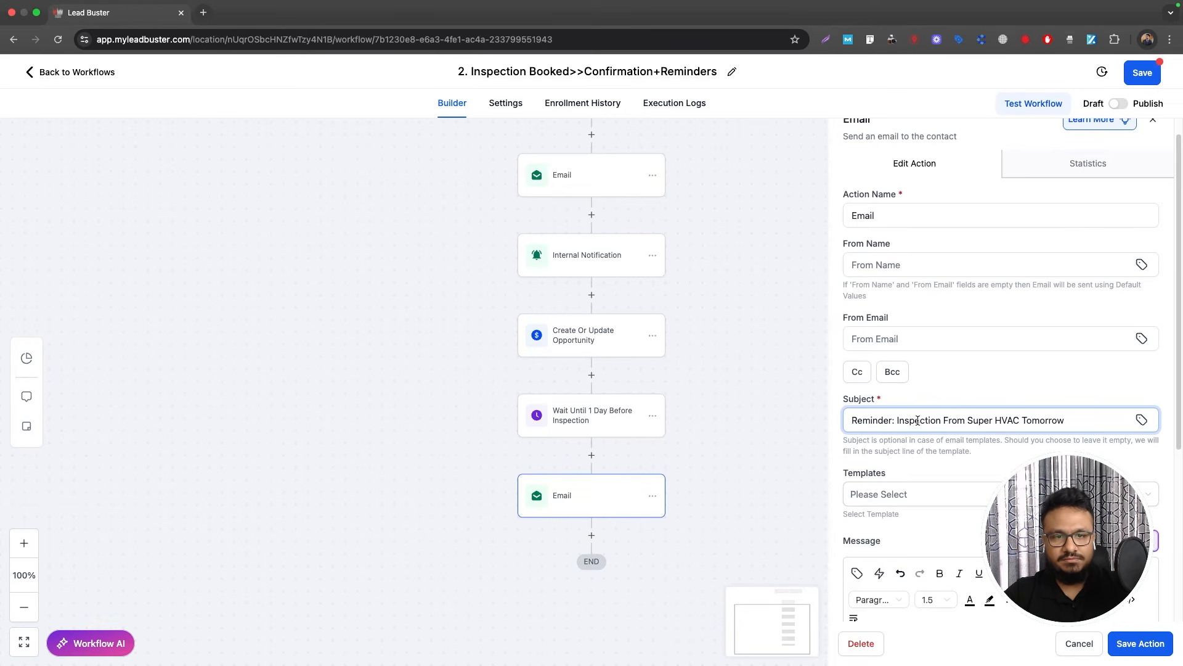
Step: Rewrite the message as an inspection reminder with the appointment start time, deleting the calendar links
{"action": "scroll", "coordinate": [916, 436], "scroll_direction": "down", "scroll_amount": 5}
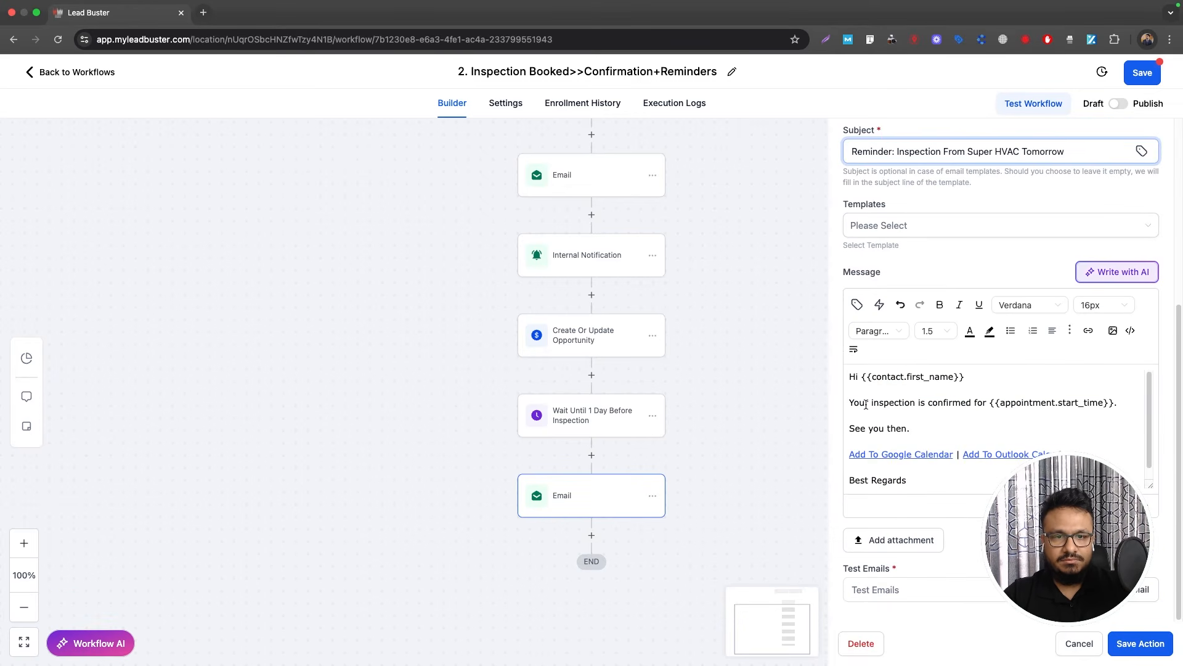
{"action": "left_click_drag", "start_coordinate": [851, 399], "coordinate": [909, 424]}
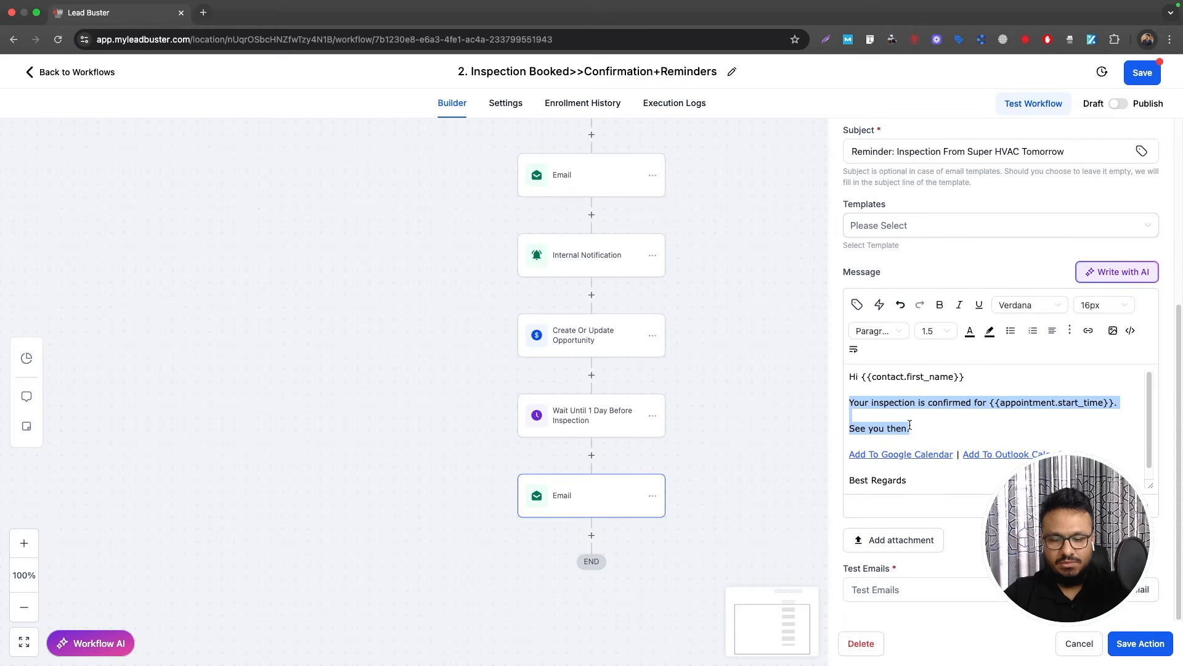
{"action": "type", "text": "This is a r"}
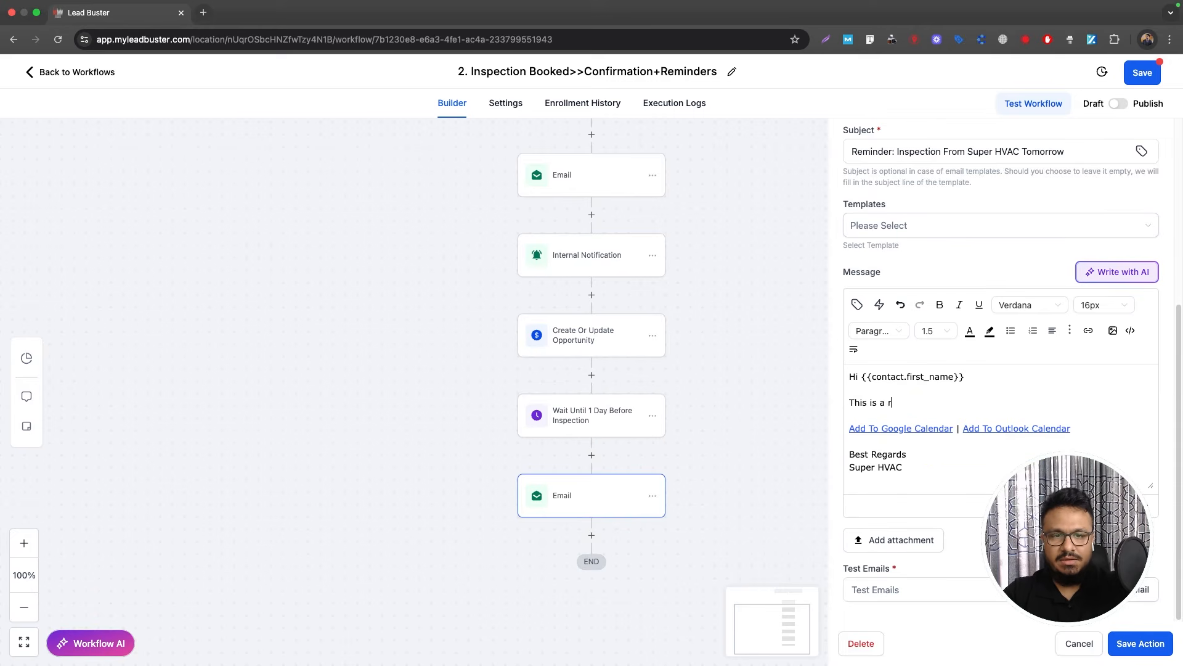
{"action": "type", "text": "eminder from "}
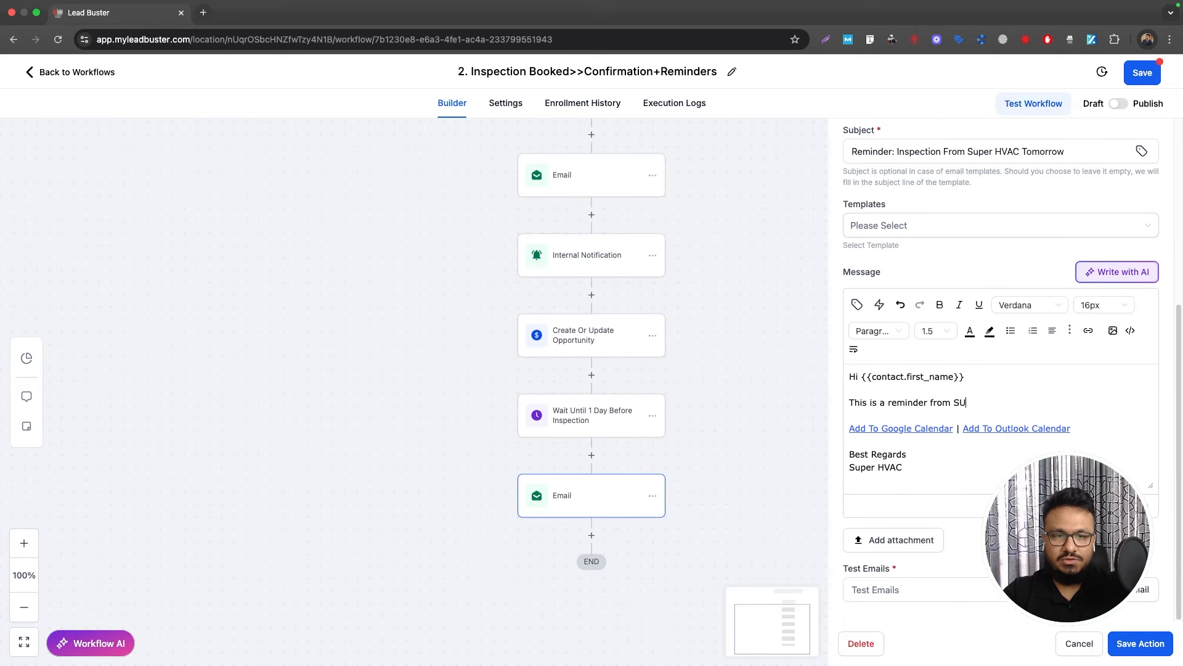
{"action": "type", "text": "Super "}
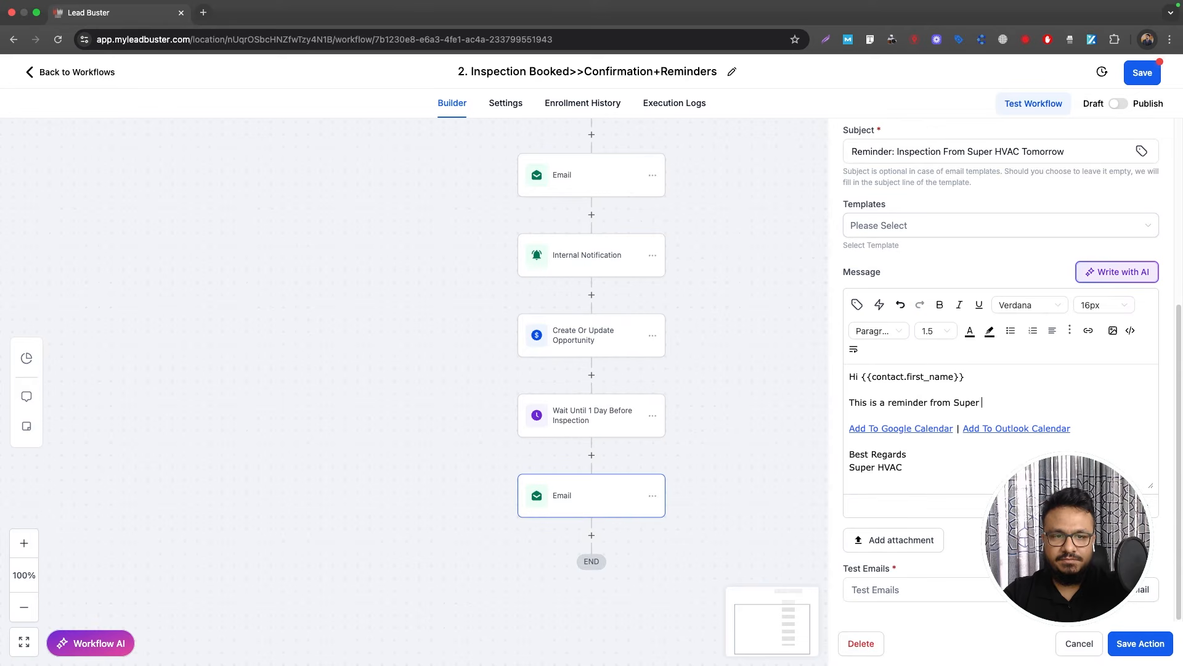
{"action": "type", "text": "HVAC a"}
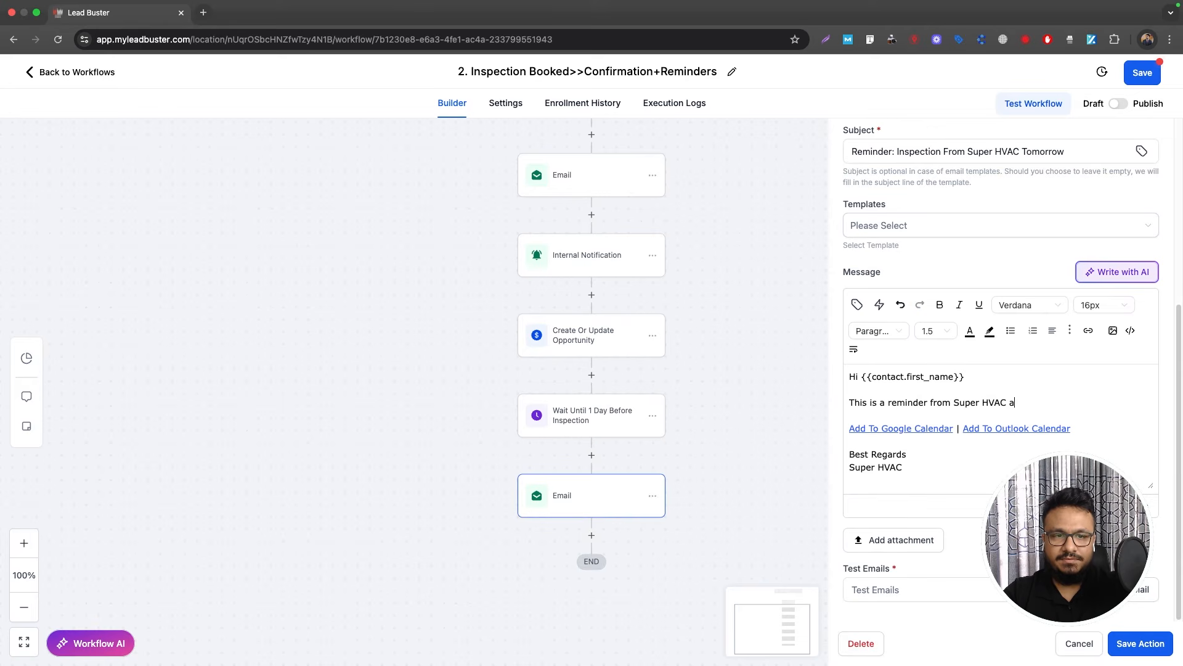
{"action": "type", "text": "bout your upc"}
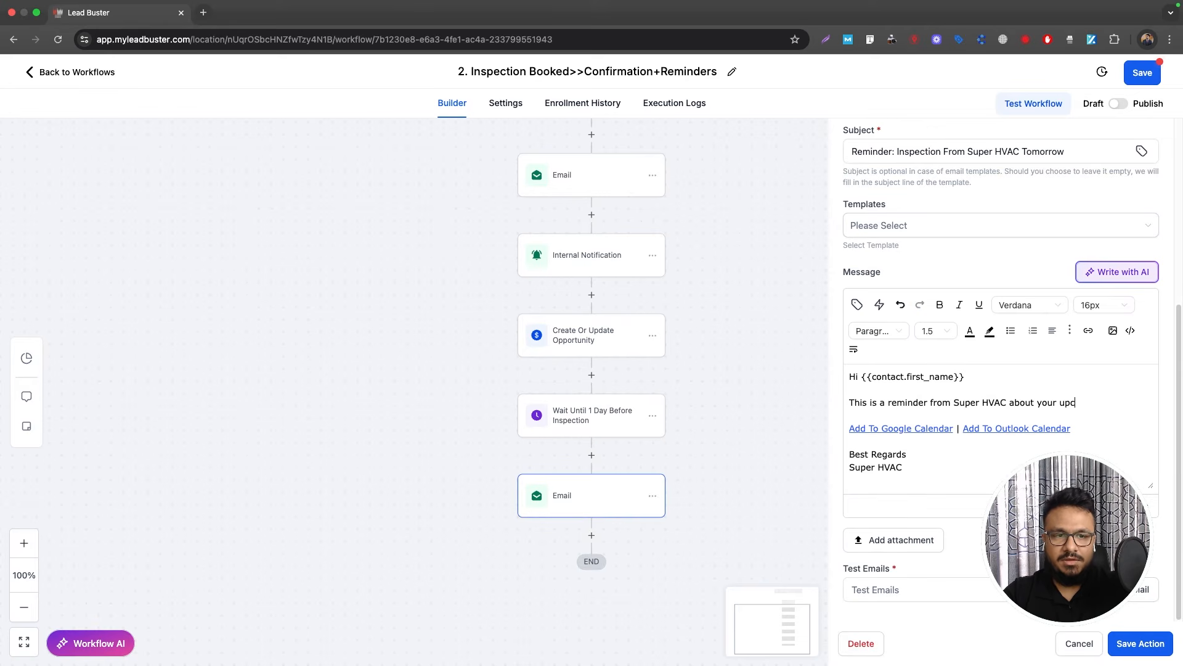
{"action": "type", "text": "oming inspectio"}
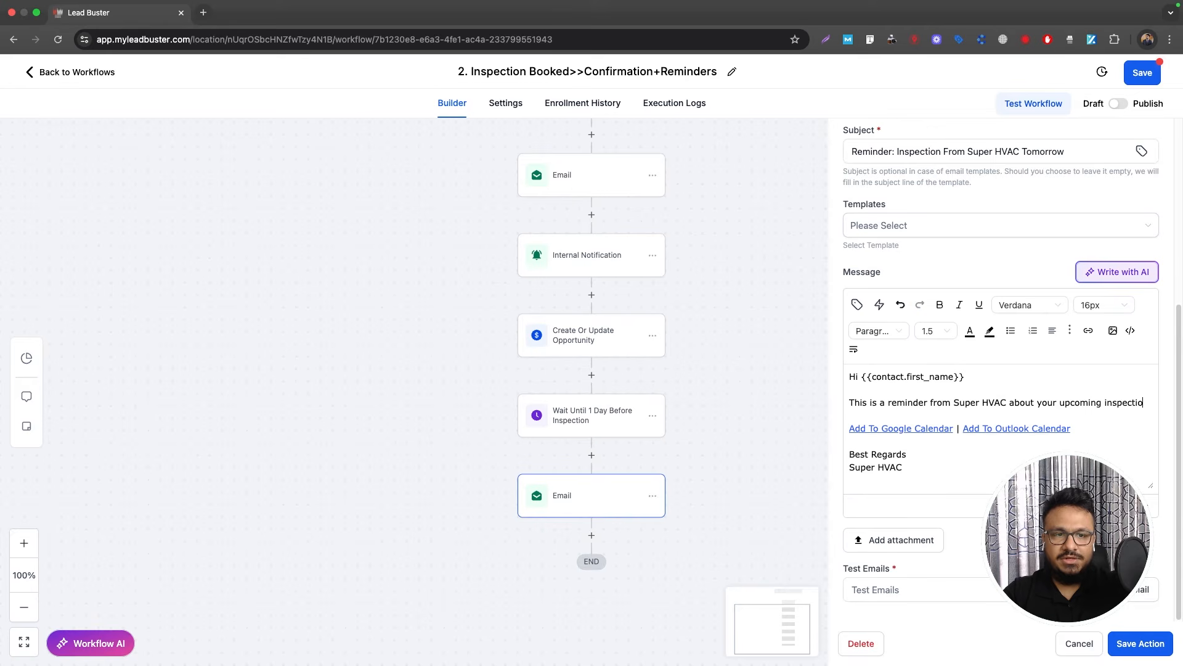
{"action": "type", "text": "n tomorrow at"}
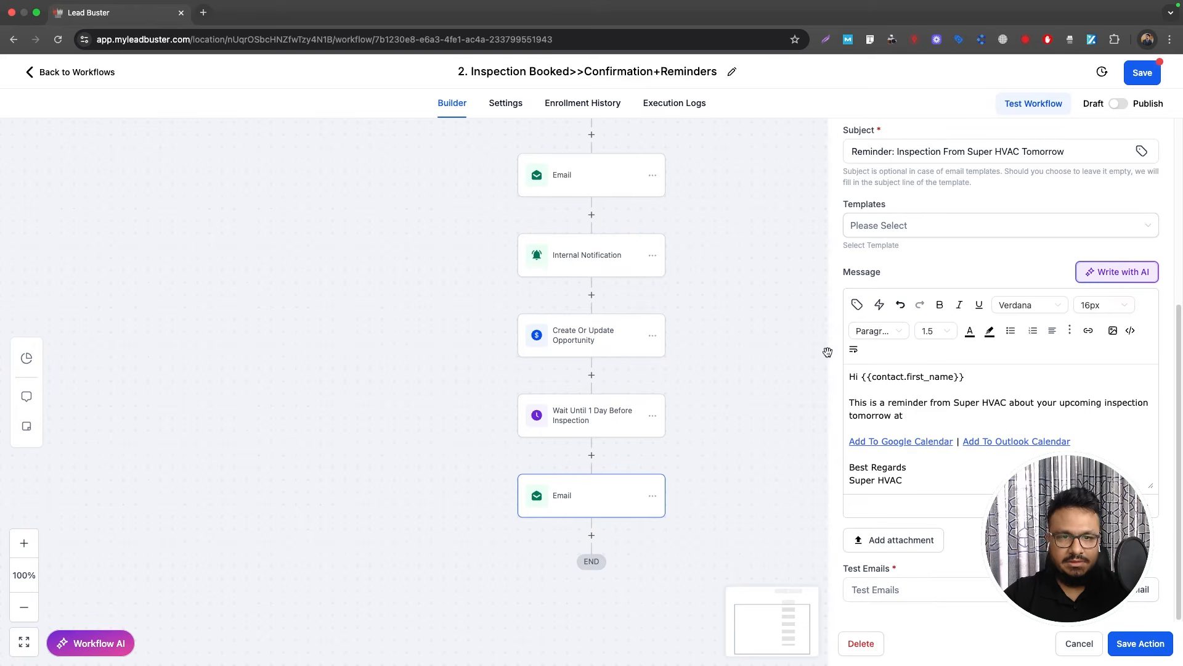
{"action": "left_click", "coordinate": [857, 305]}
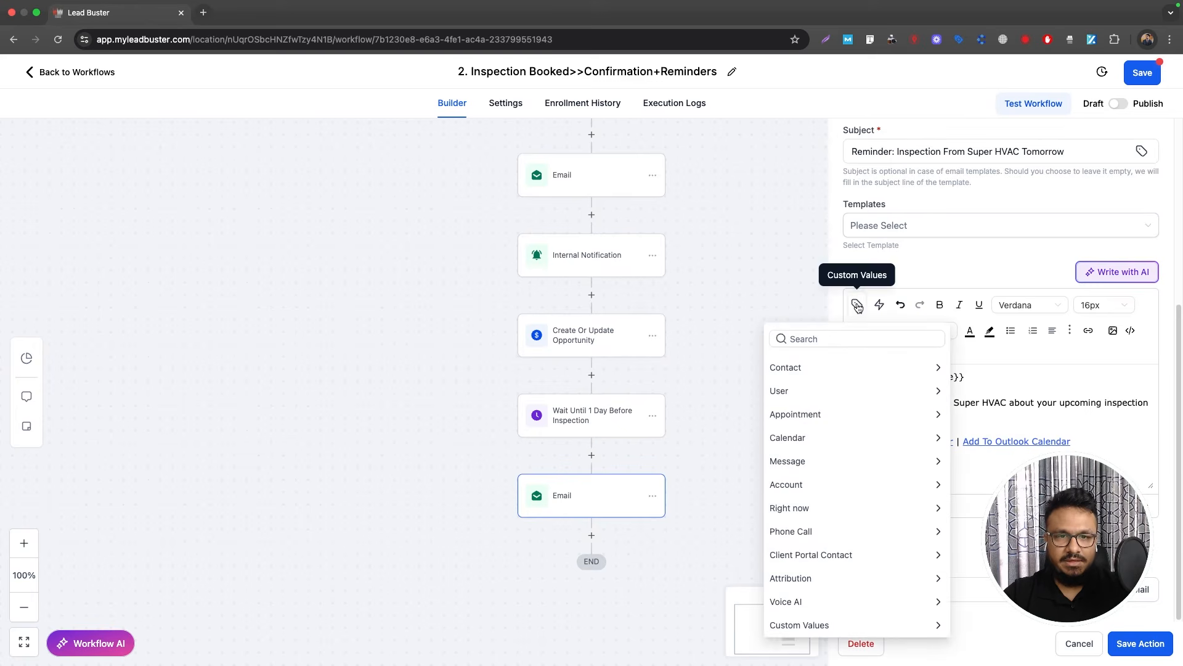
{"action": "left_click", "coordinate": [804, 413]}
{"action": "left_click", "coordinate": [810, 482]}
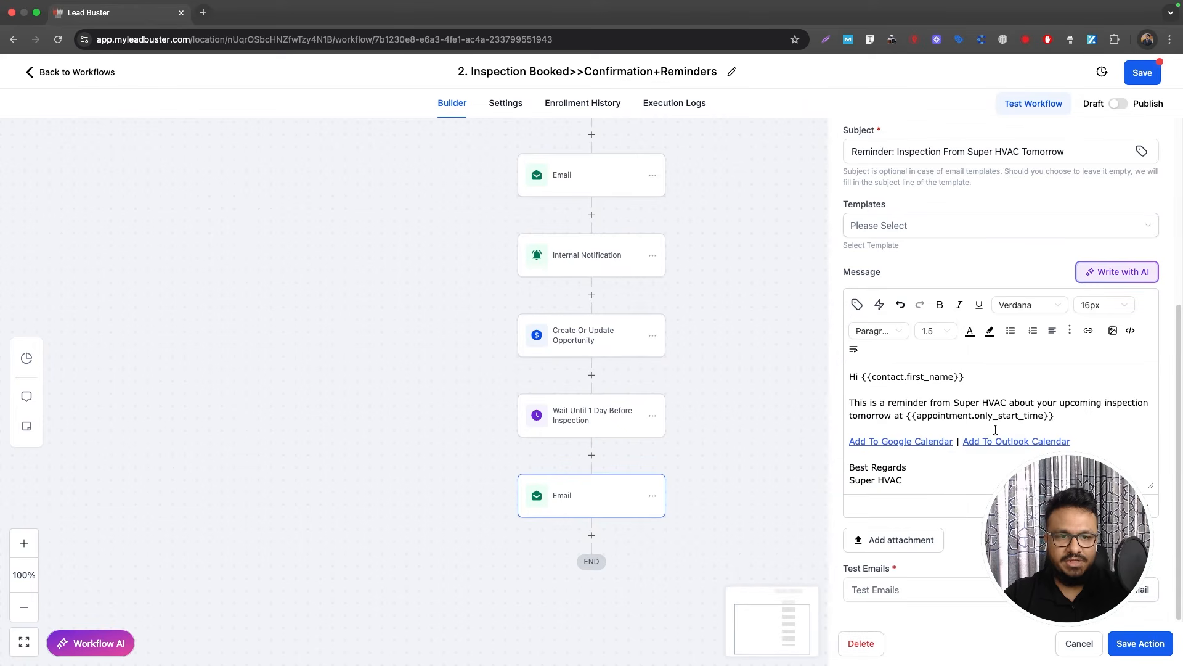
{"action": "left_click_drag", "start_coordinate": [1074, 442], "coordinate": [856, 440]}
{"action": "key", "text": "BackSpace"}
{"action": "key", "text": "BackSpace"}
{"action": "key", "text": "BackSpace"}
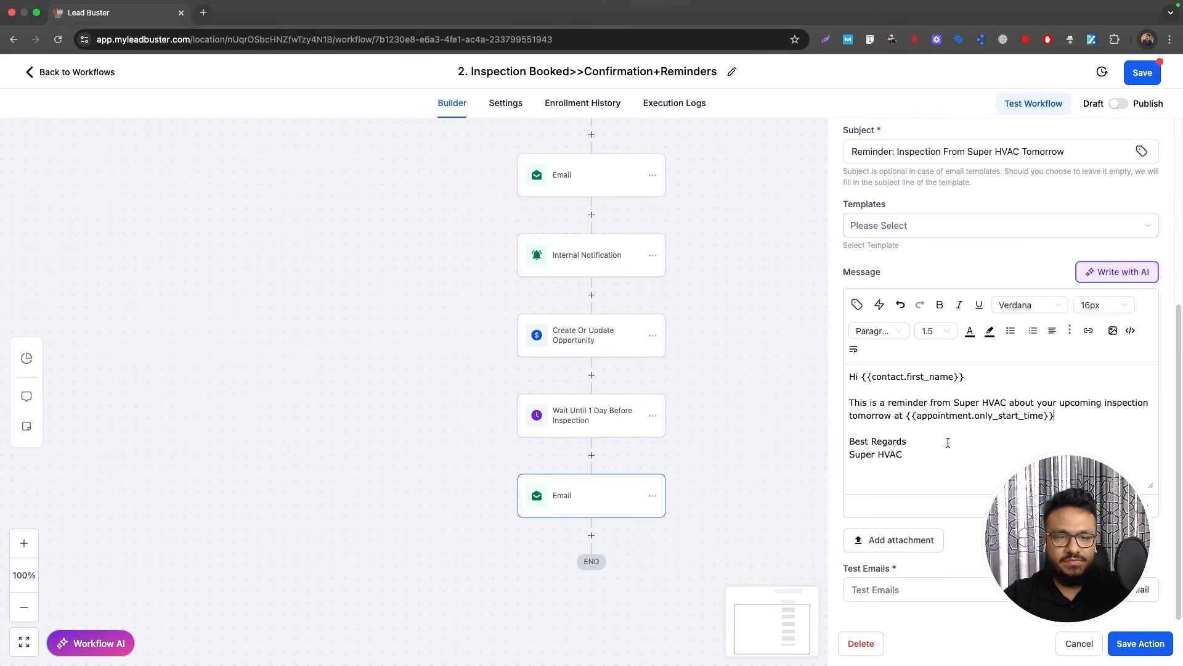
Step: Save the email and rename the step to 'Email Reminder'
{"action": "left_click", "coordinate": [1115, 643]}
{"action": "left_click", "coordinate": [596, 494]}
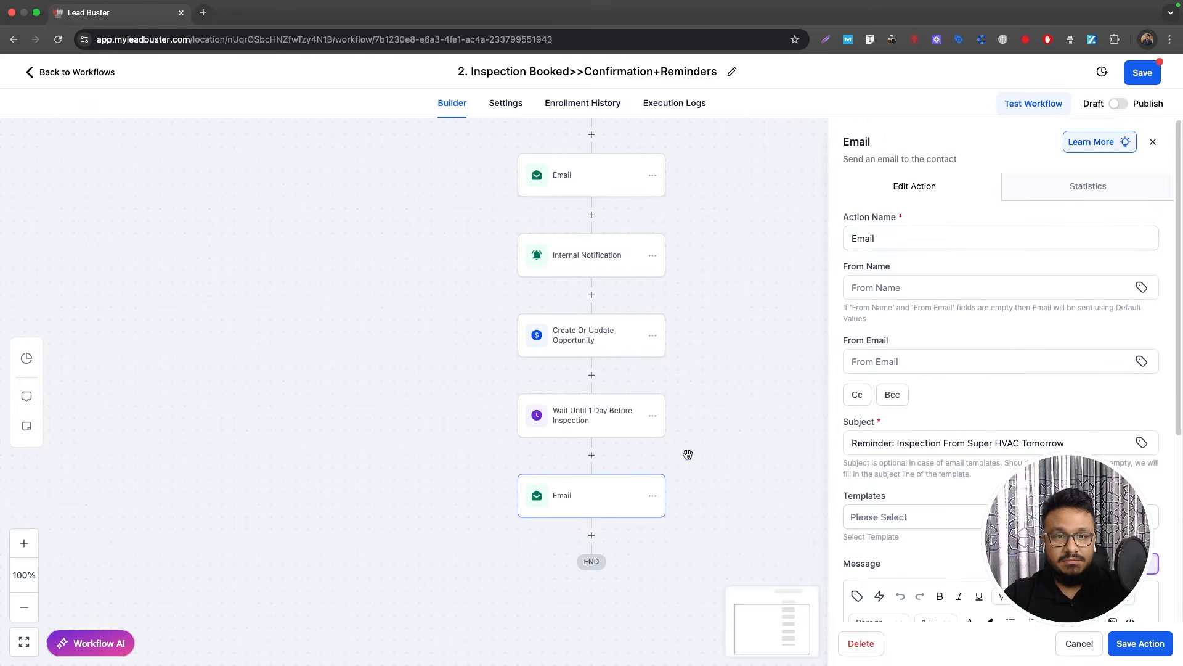
{"action": "left_click", "coordinate": [901, 238]}
{"action": "type", "text": "R"}
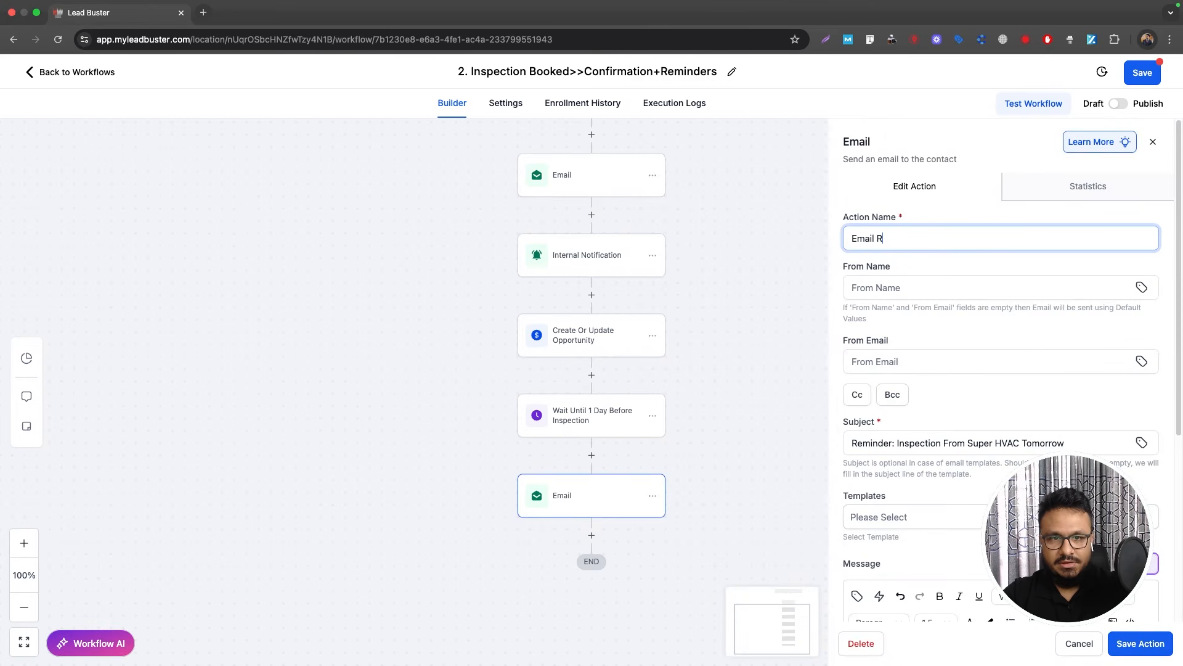
{"action": "type", "text": "eminder"}
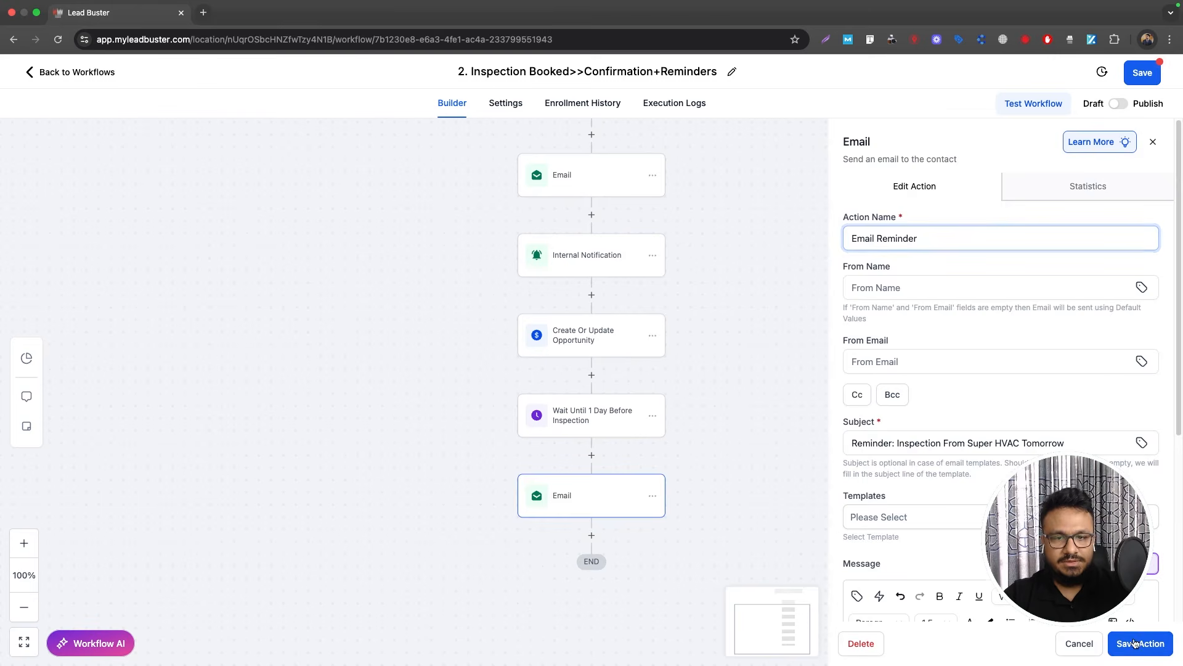
{"action": "left_click", "coordinate": [1136, 642]}
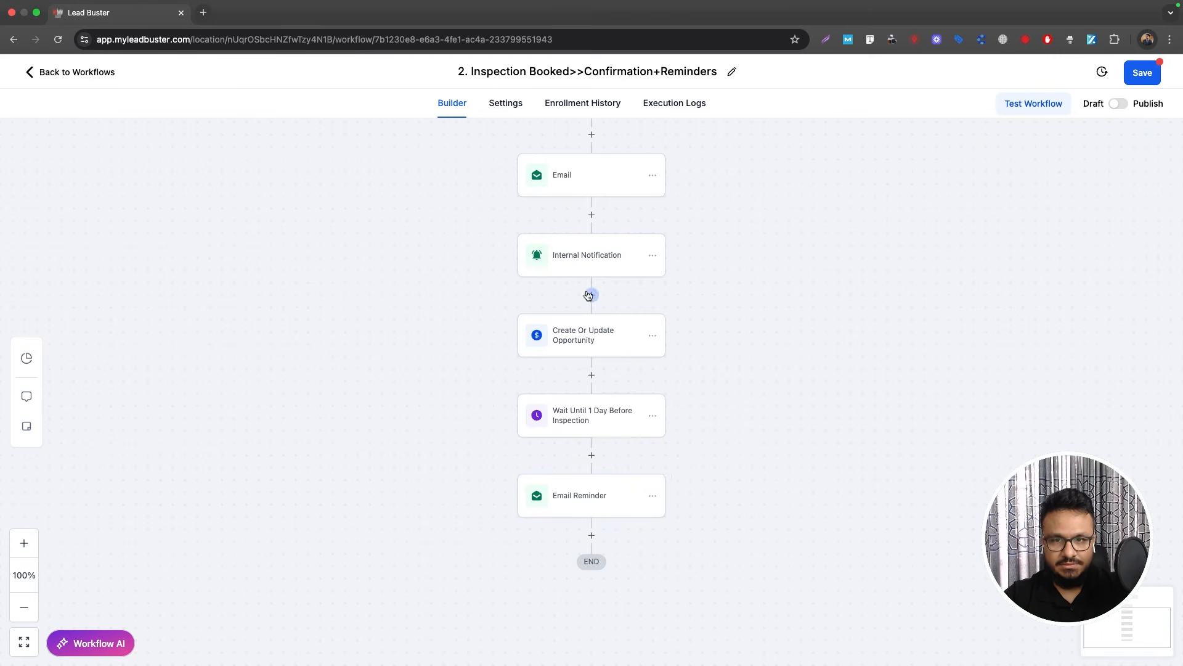
Step: Select and copy the Email Reminder's whole message body
{"action": "left_click", "coordinate": [597, 495]}
{"action": "scroll", "coordinate": [924, 493], "scroll_direction": "down", "scroll_amount": 5}
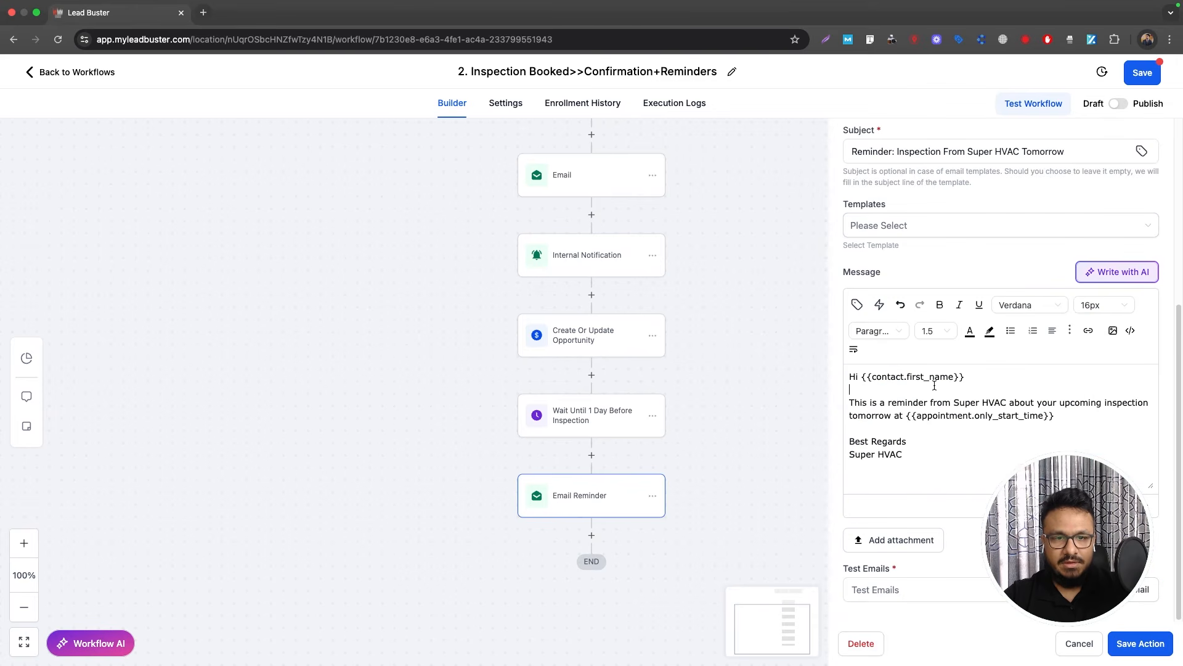
{"action": "key", "text": "super+a"}
{"action": "left_click", "coordinate": [1141, 643]}
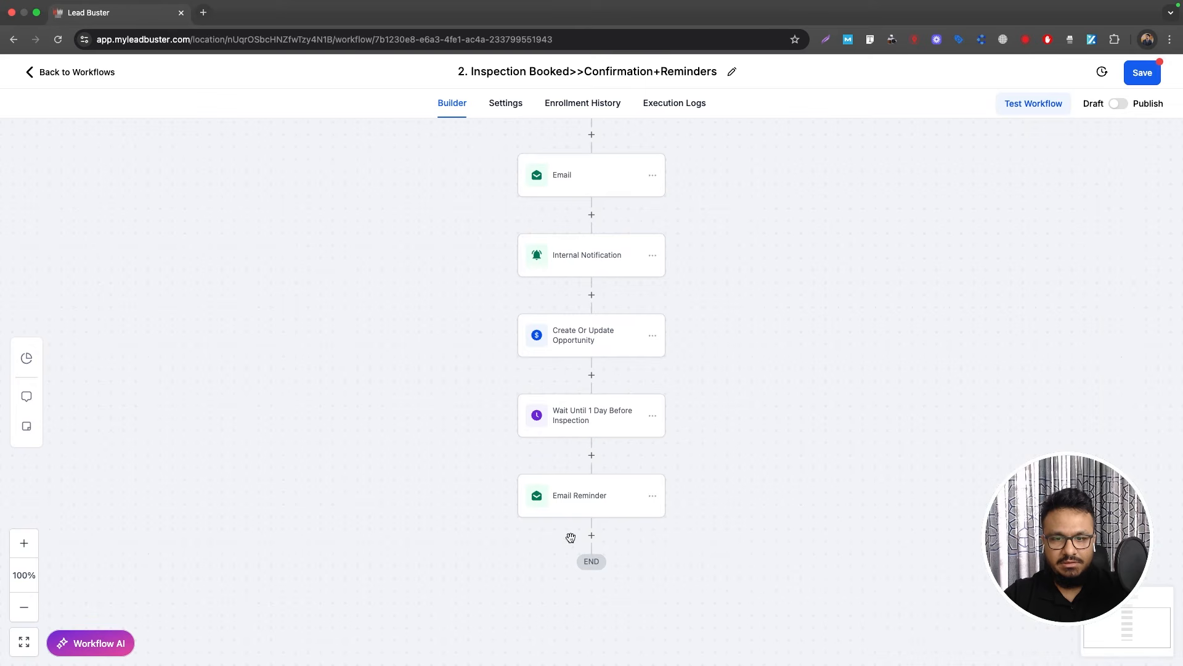
Step: Add a Send SMS step below Email Reminder containing the pasted reminder message
{"action": "left_click", "coordinate": [592, 536]}
{"action": "type", "text": "sms"}
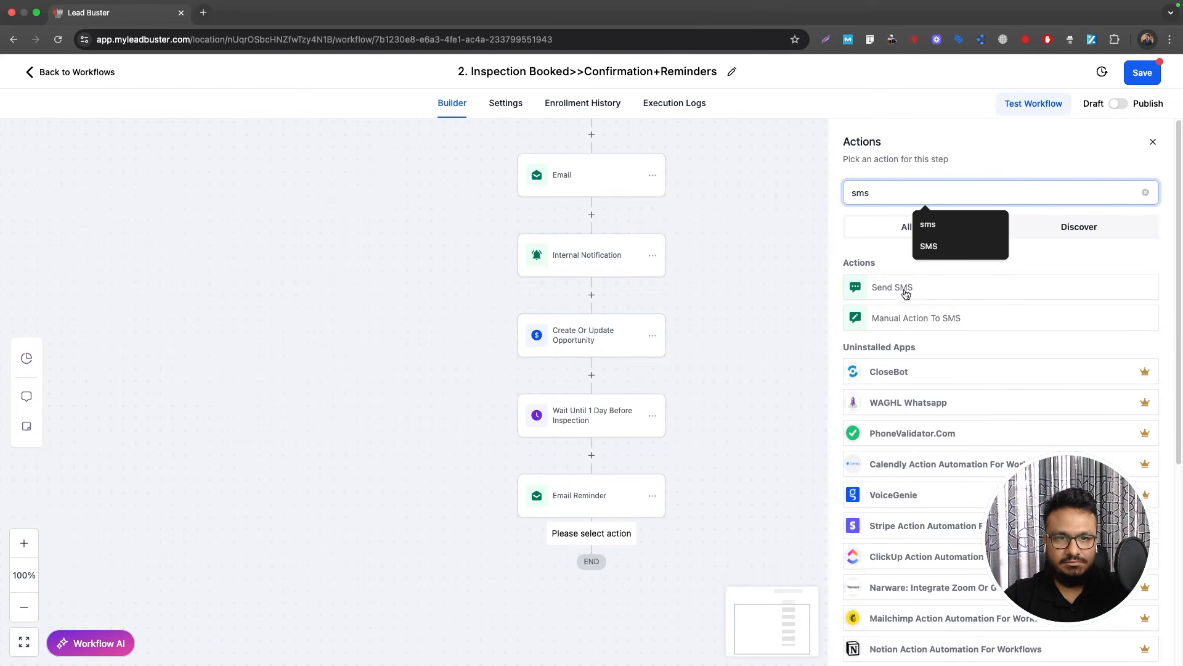
{"action": "left_click", "coordinate": [906, 292]}
{"action": "type", "text": "Hi {{contact.first_name}},  This is a reminder from Super WAVE about your upcoming inspection tomorrow at {{appointment.start_time}}.  Best Regards Super WAVE"}
{"action": "left_click", "coordinate": [1141, 643]}
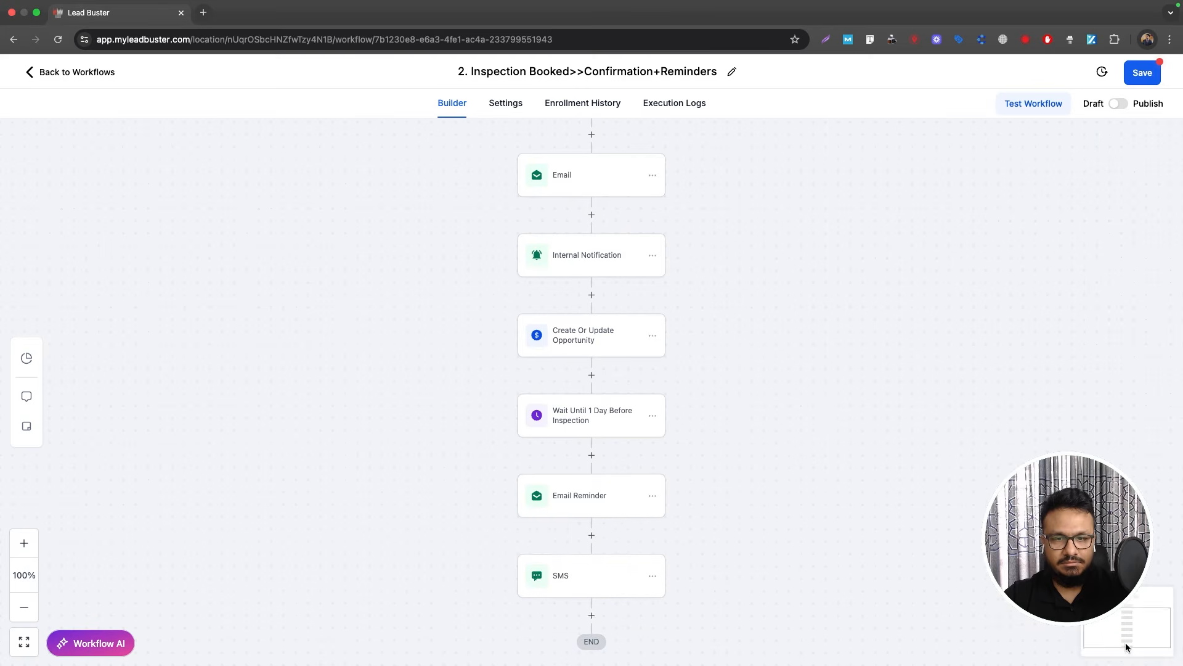
{"action": "scroll", "coordinate": [690, 460], "scroll_direction": "down", "scroll_amount": 3}
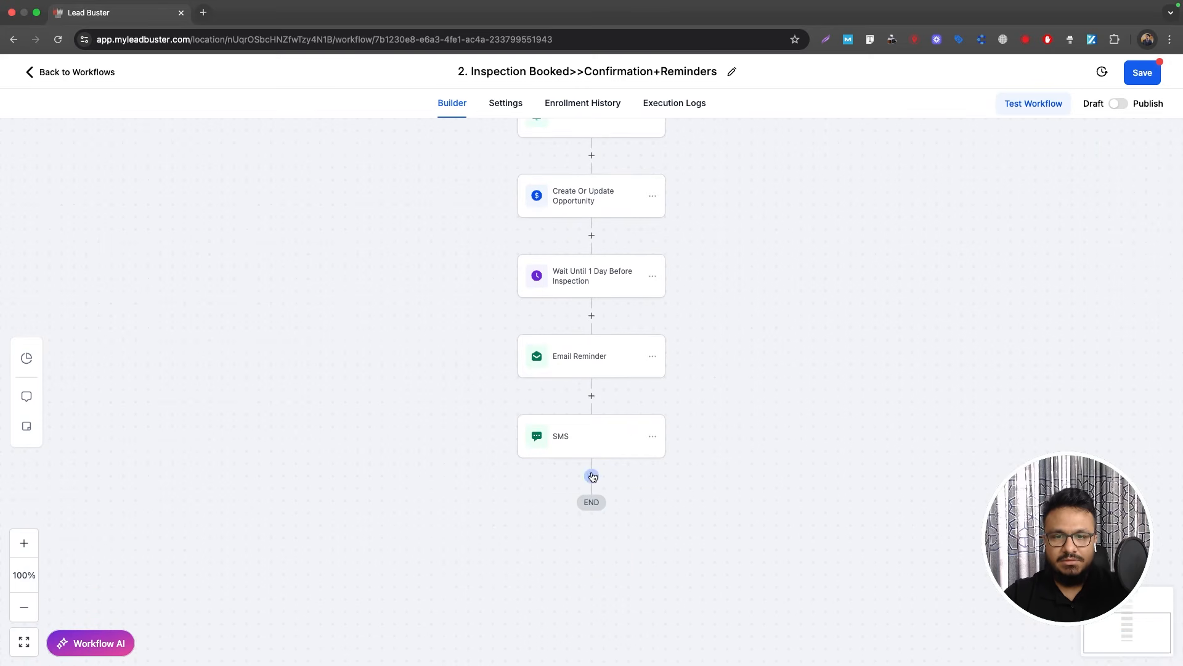
Step: Add a Wait step 1 hour before the appointment time, named 'Wait until 1 hour before the inspection'
{"action": "left_click", "coordinate": [591, 475]}
{"action": "type", "text": "wa"}
{"action": "left_click", "coordinate": [881, 290]}
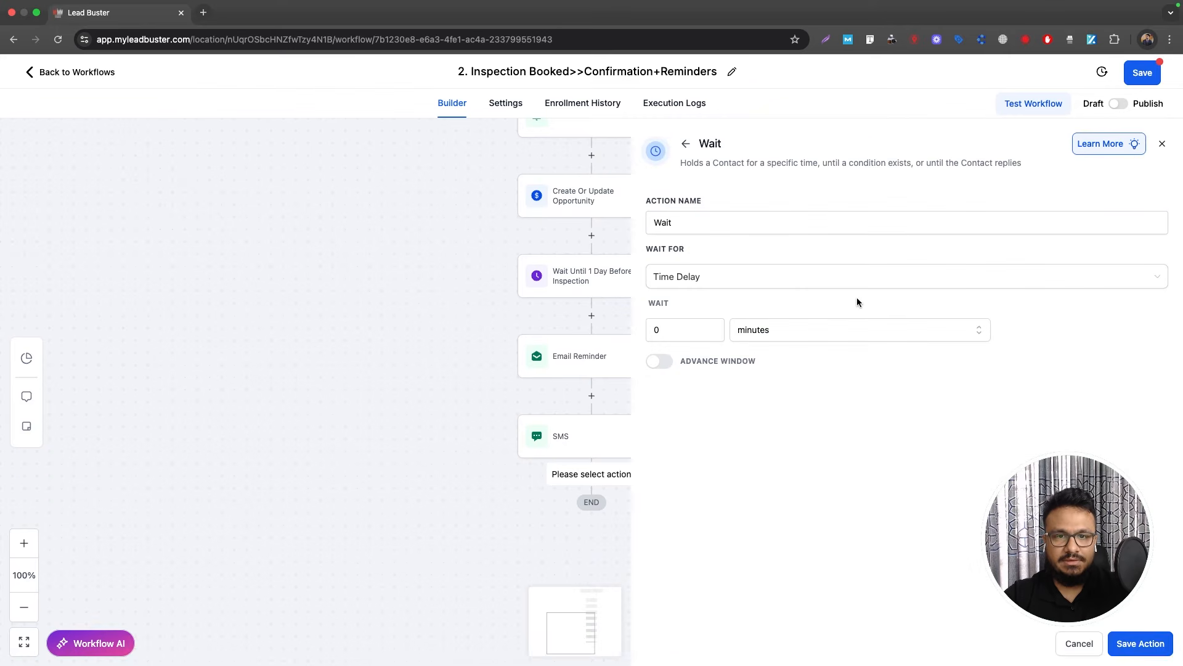
{"action": "left_click", "coordinate": [727, 290]}
{"action": "left_click", "coordinate": [709, 378]}
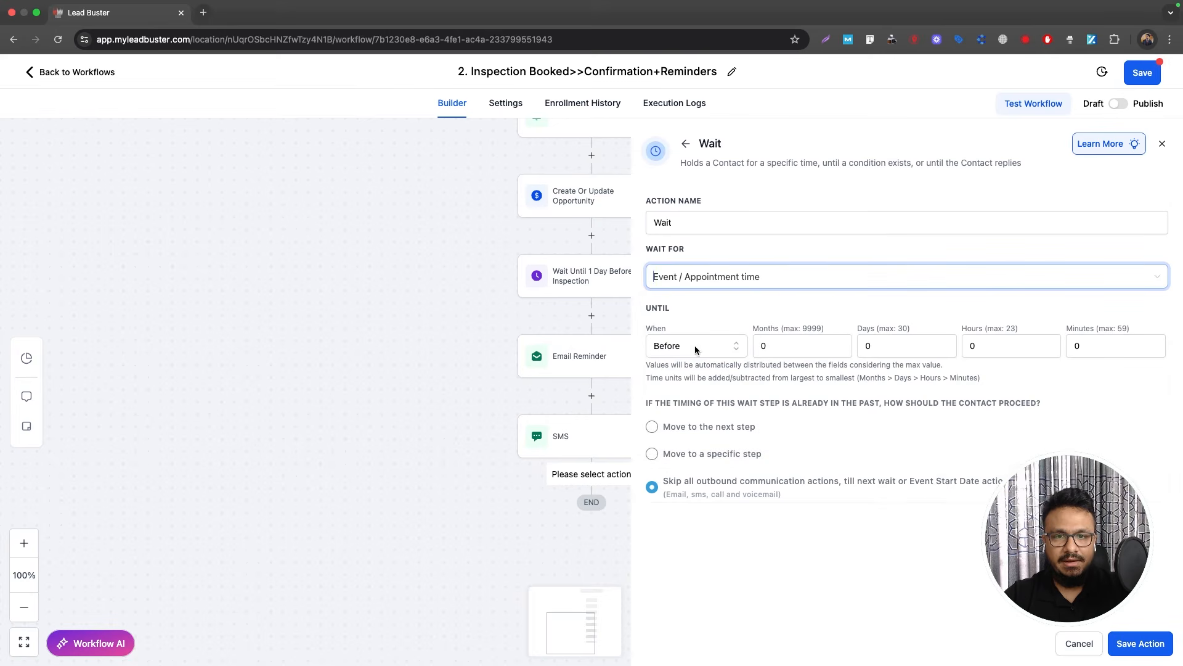
{"action": "left_click", "coordinate": [969, 347]}
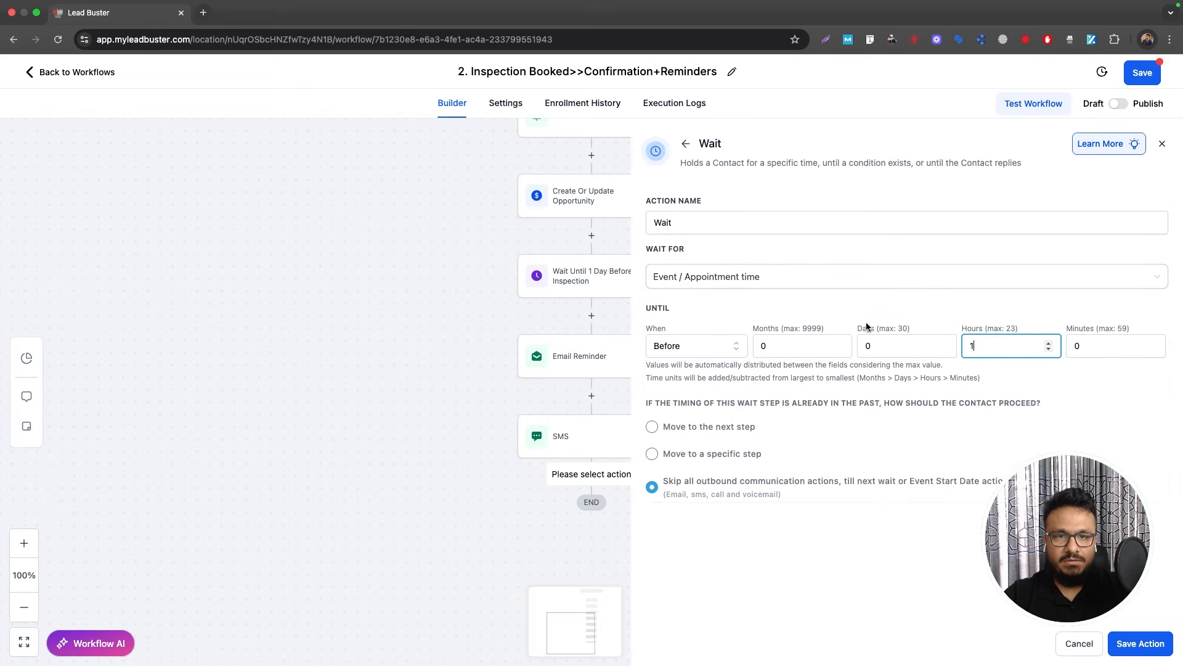
{"action": "left_click", "coordinate": [724, 226]}
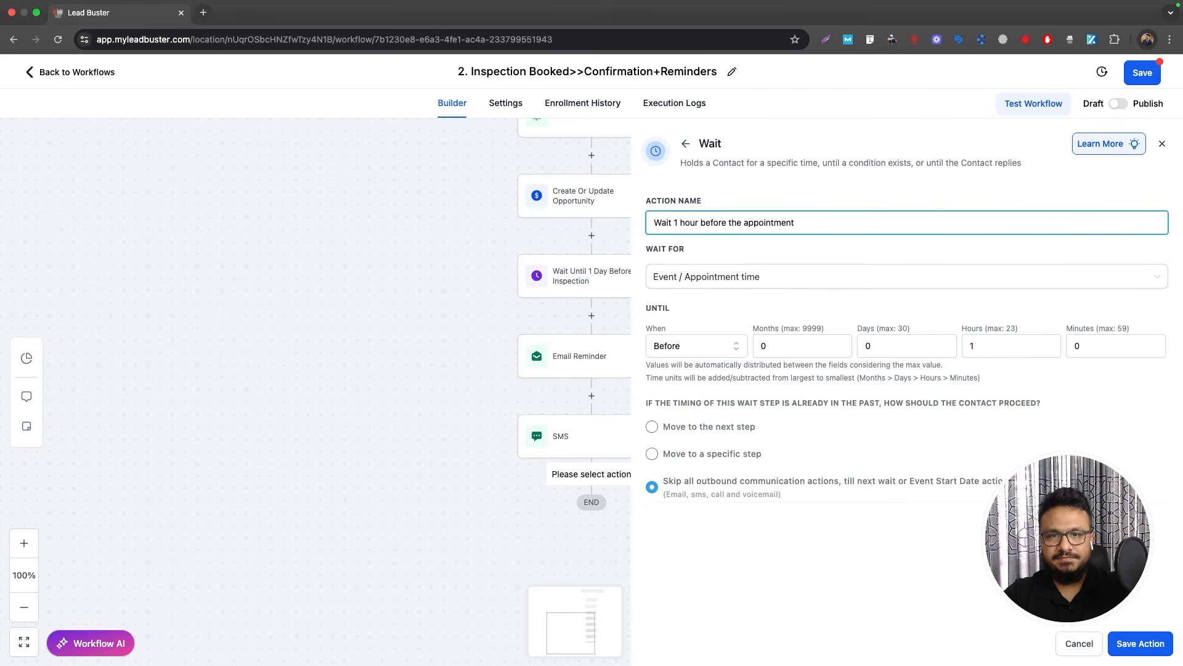
{"action": "type", "text": "until"}
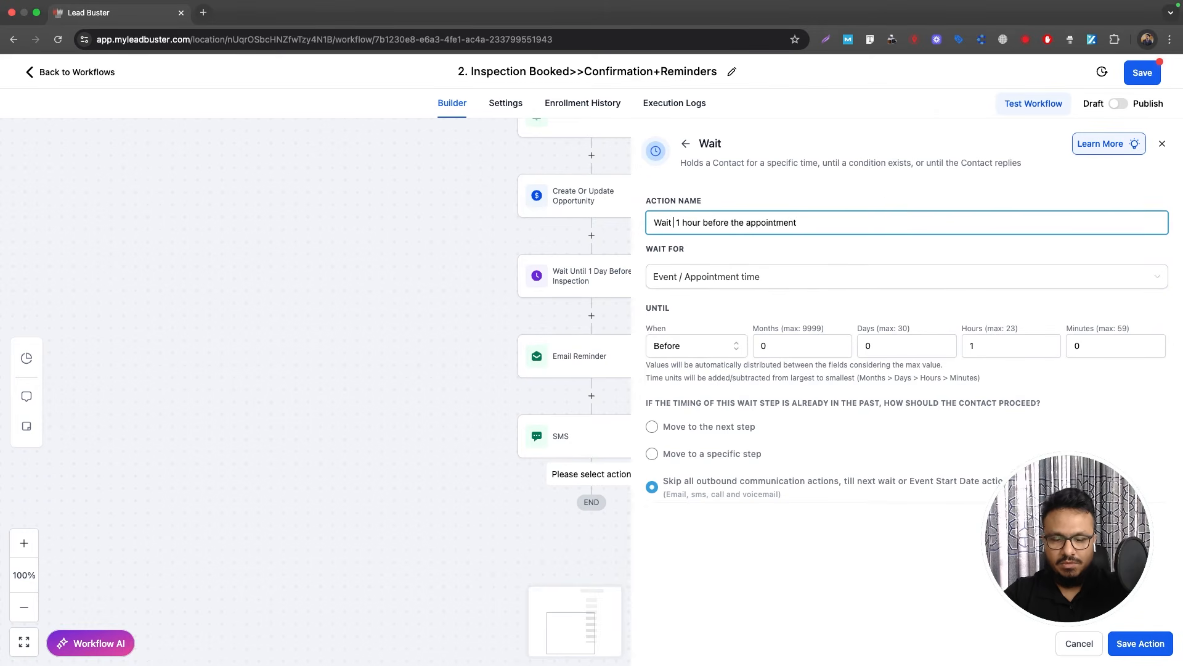
{"action": "double_click", "coordinate": [818, 229]}
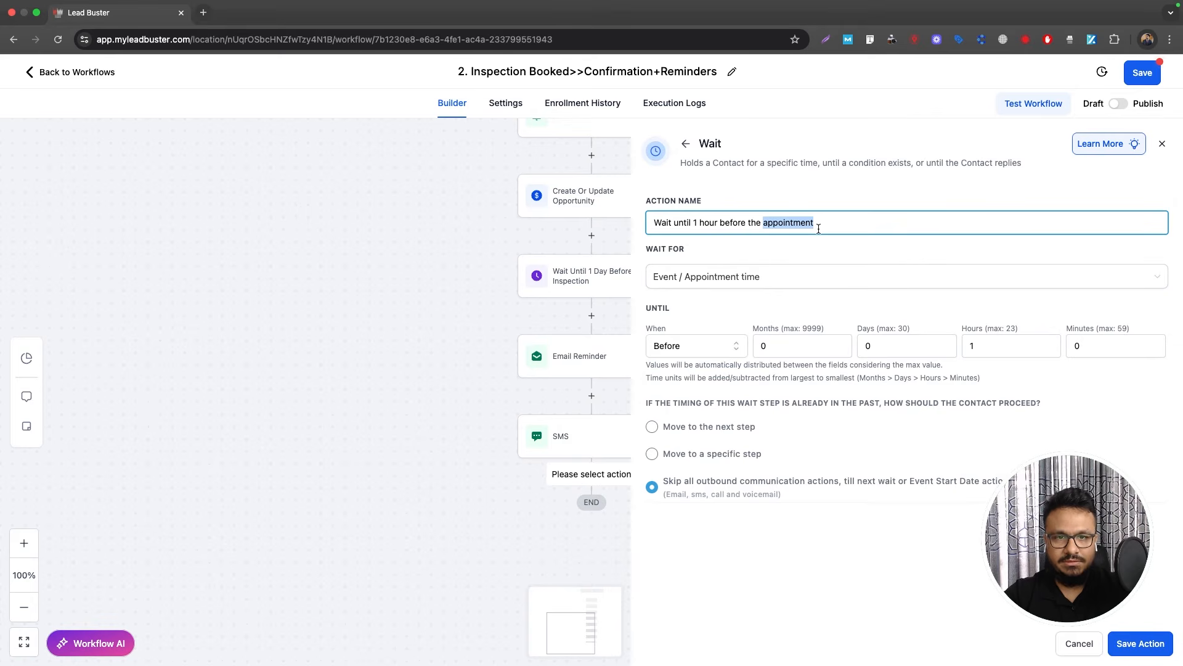
{"action": "type", "text": "inspec"}
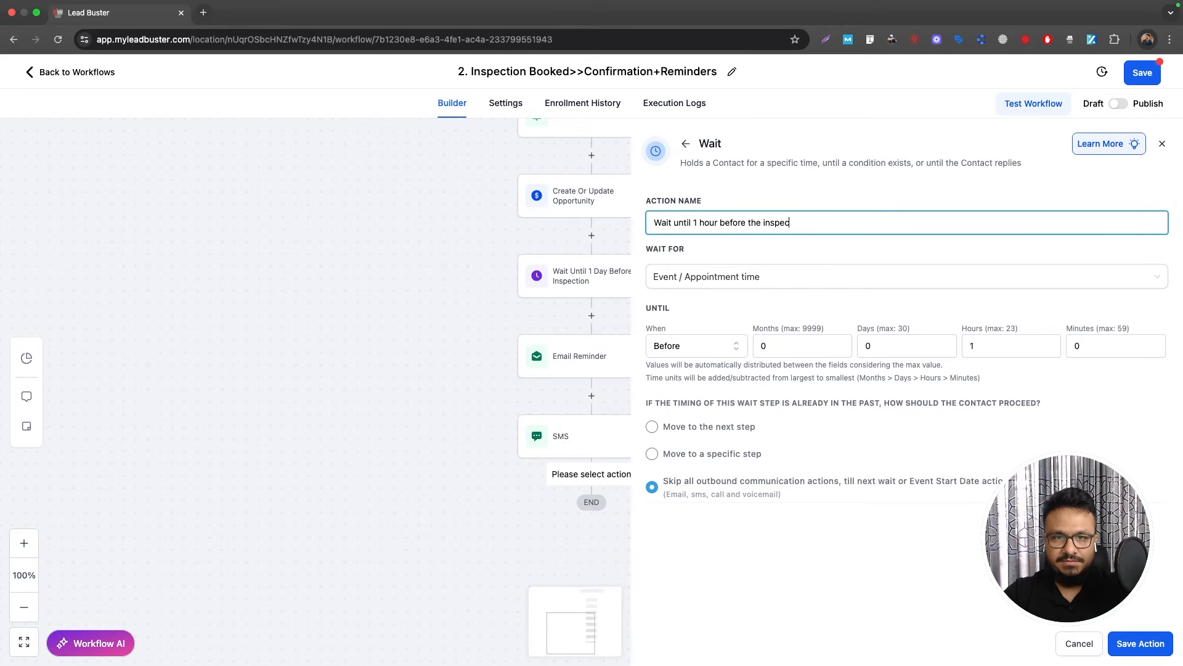
{"action": "type", "text": "tion"}
{"action": "left_click", "coordinate": [1130, 652]}
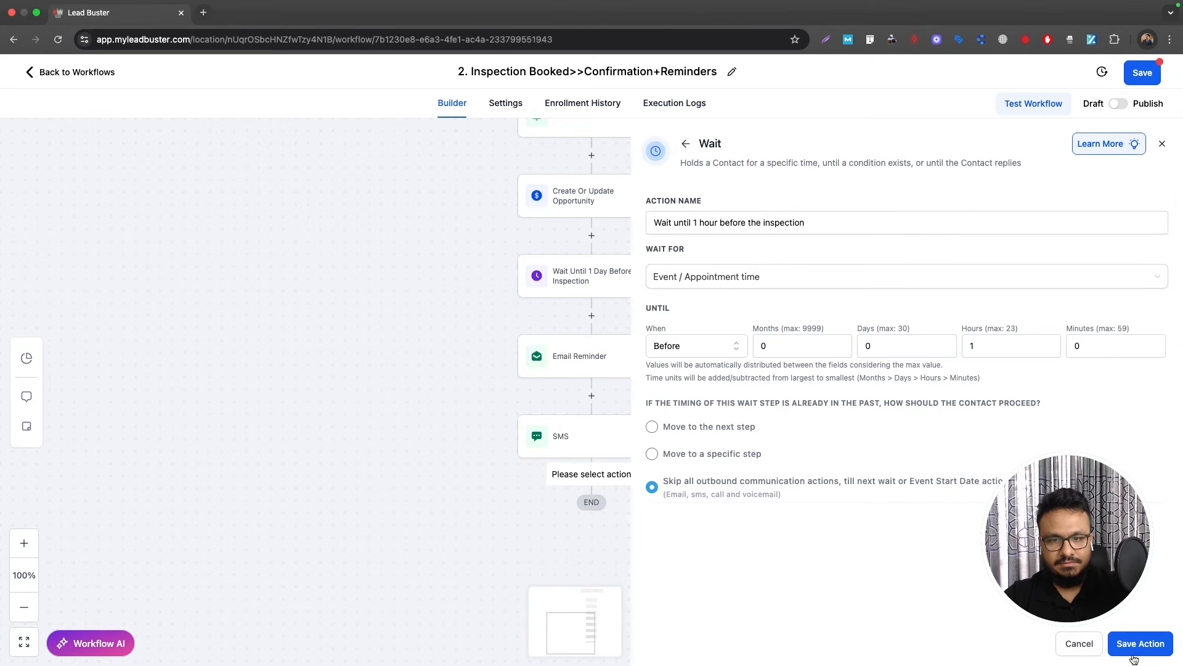
Step: Copy the SMS step's action
{"action": "left_click", "coordinate": [652, 437]}
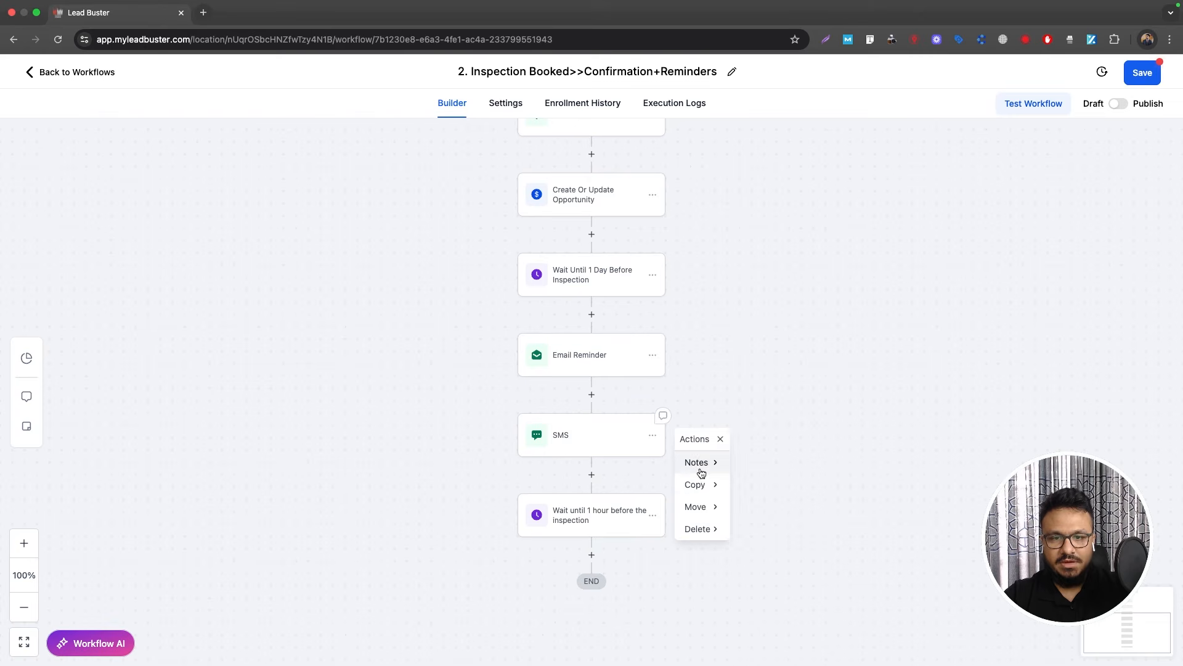
{"action": "mouse_move", "coordinate": [694, 484]}
{"action": "left_click", "coordinate": [777, 465]}
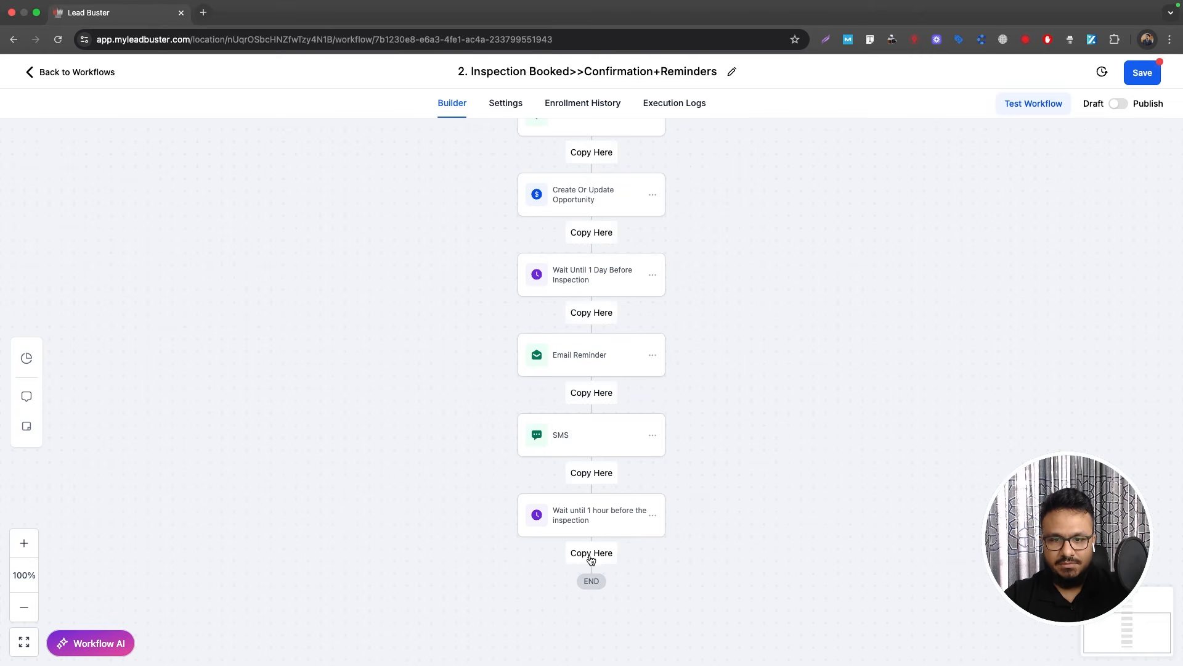
Step: Paste the copied SMS at the end and change 'tomorrow' to 'today' in its message
{"action": "left_click", "coordinate": [592, 552]}
{"action": "left_click", "coordinate": [584, 594]}
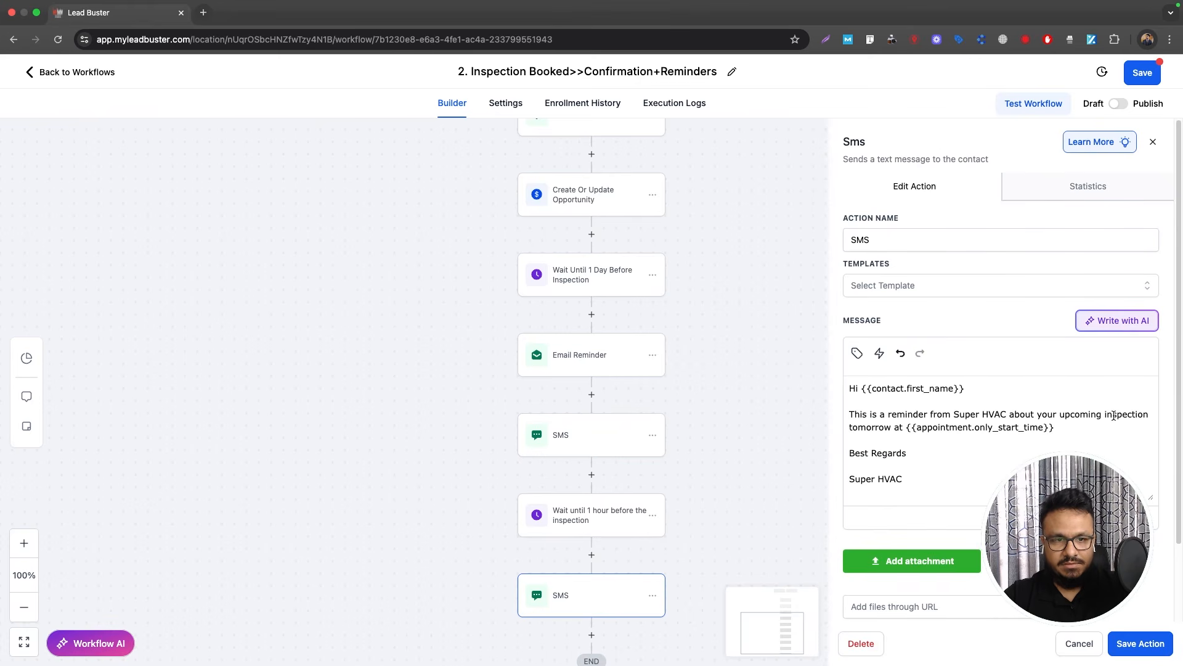
{"action": "double_click", "coordinate": [875, 427]}
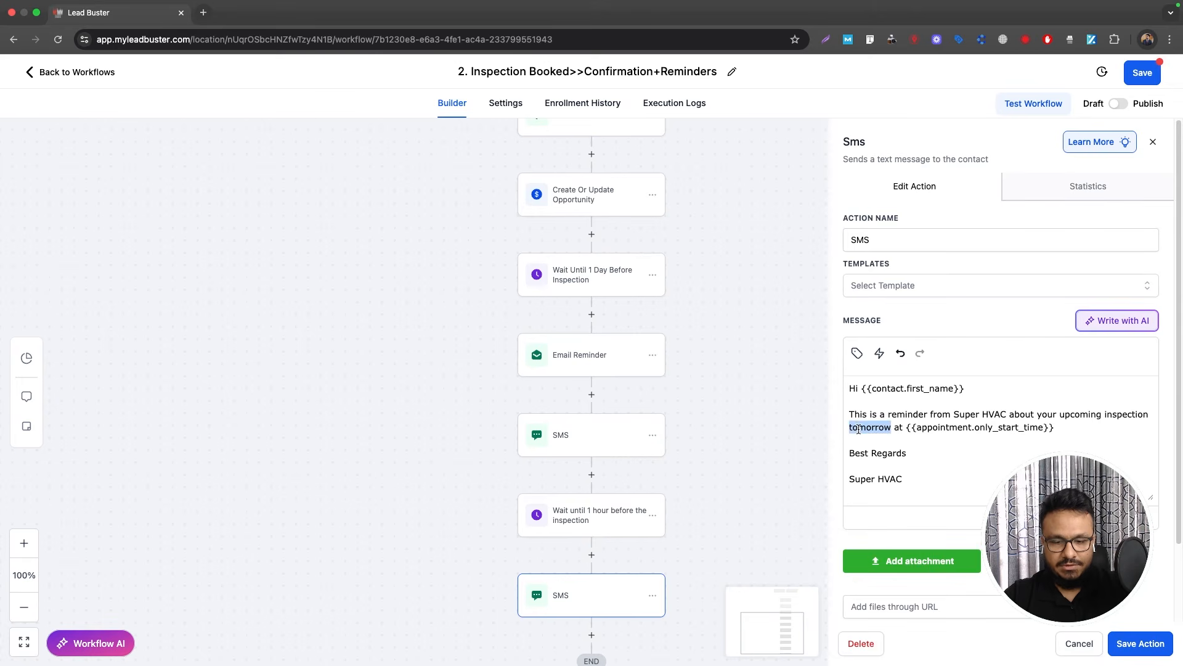
{"action": "type", "text": "today"}
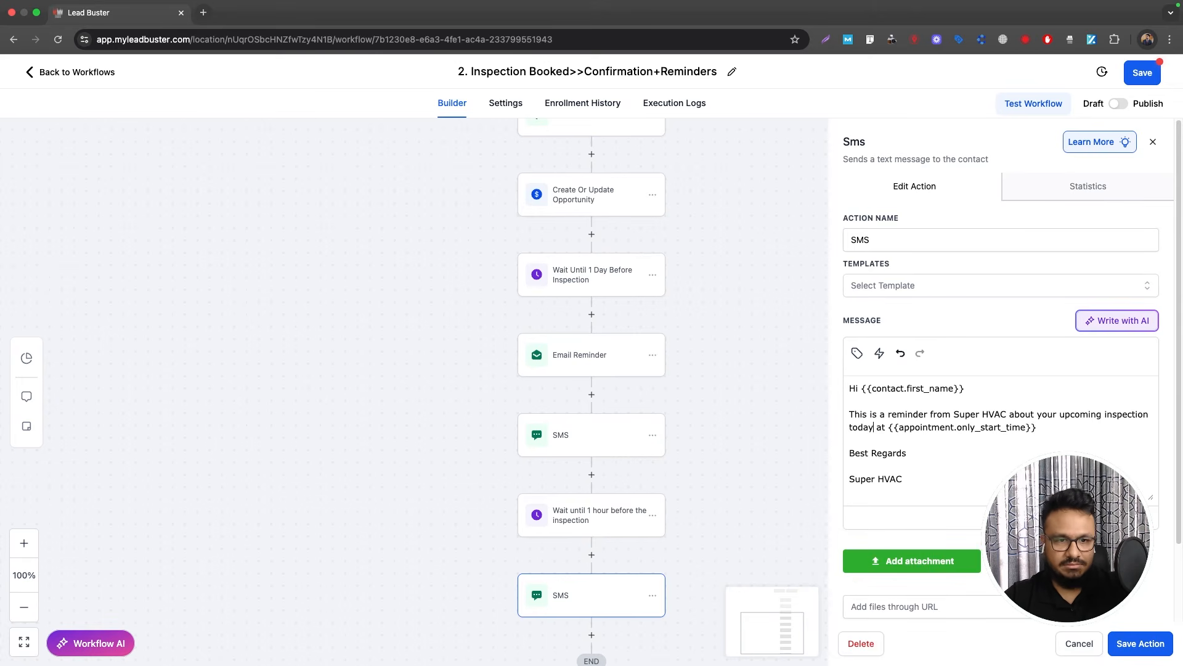
{"action": "left_click", "coordinate": [1140, 642]}
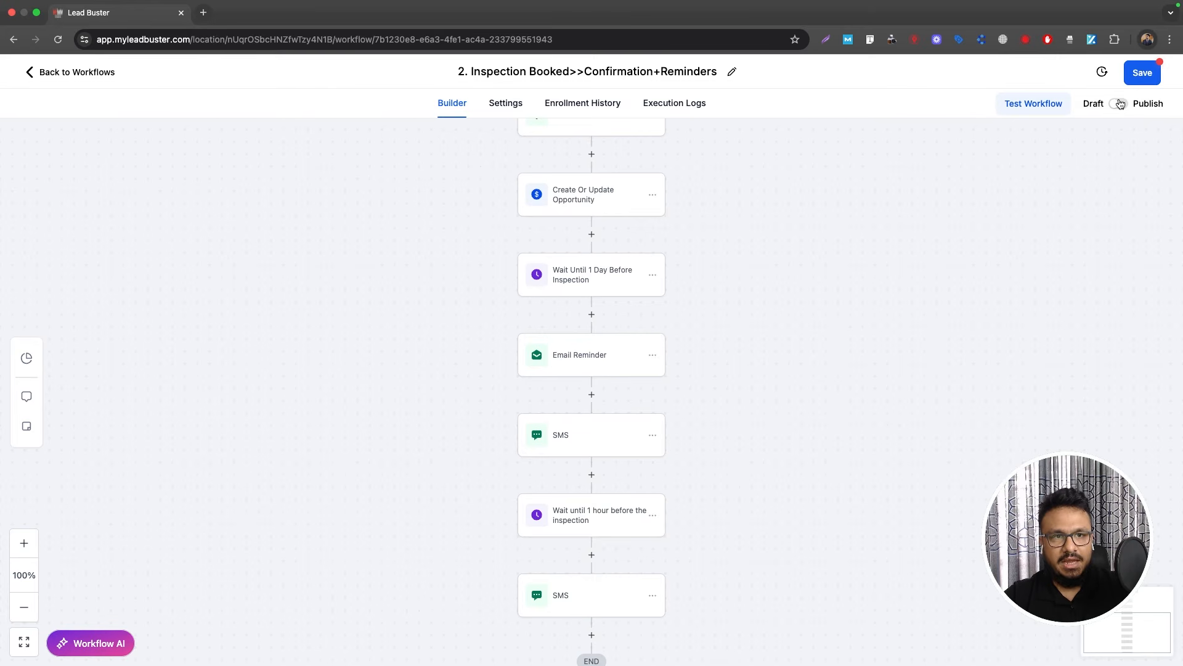
Step: Switch the workflow from Draft to Publish, save it, and review the steps
{"action": "left_click", "coordinate": [1120, 104]}
{"action": "left_click", "coordinate": [1142, 73]}
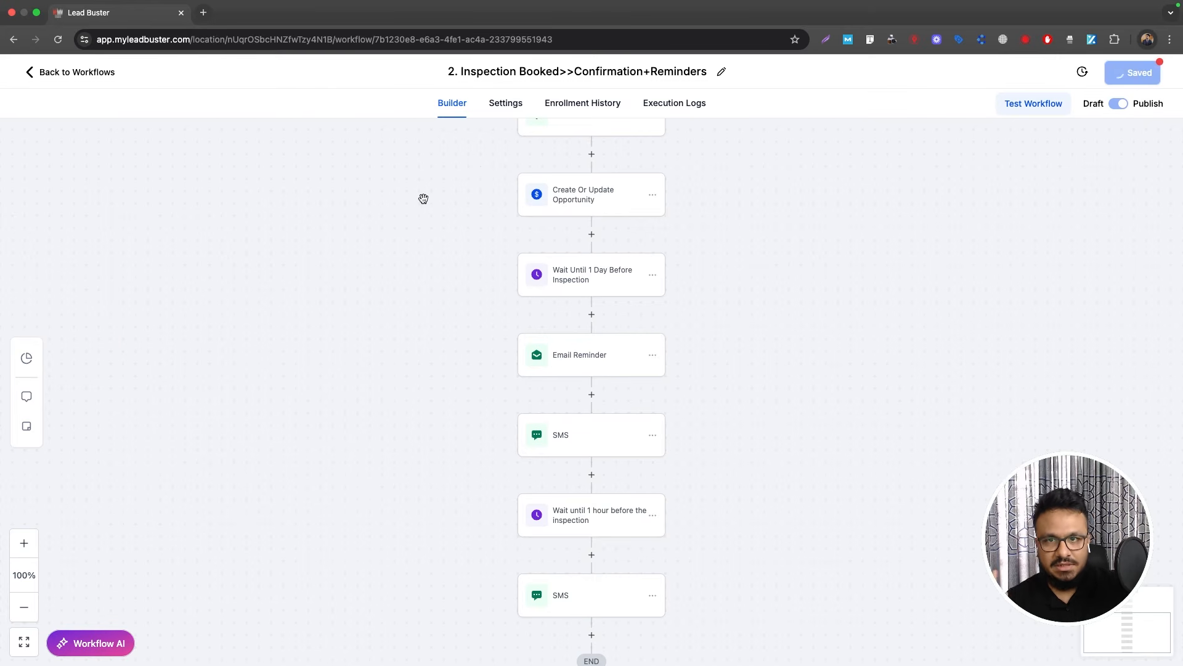
{"action": "scroll", "coordinate": [424, 198], "scroll_direction": "up", "scroll_amount": 3}
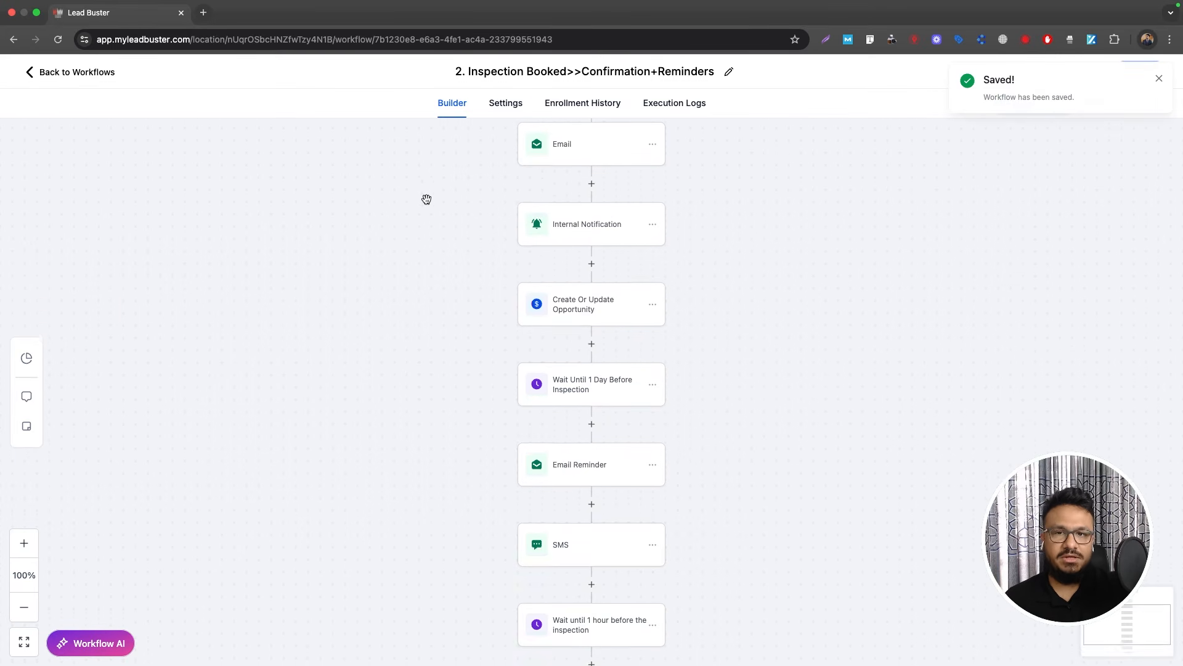
{"action": "scroll", "coordinate": [426, 199], "scroll_direction": "up", "scroll_amount": 4}
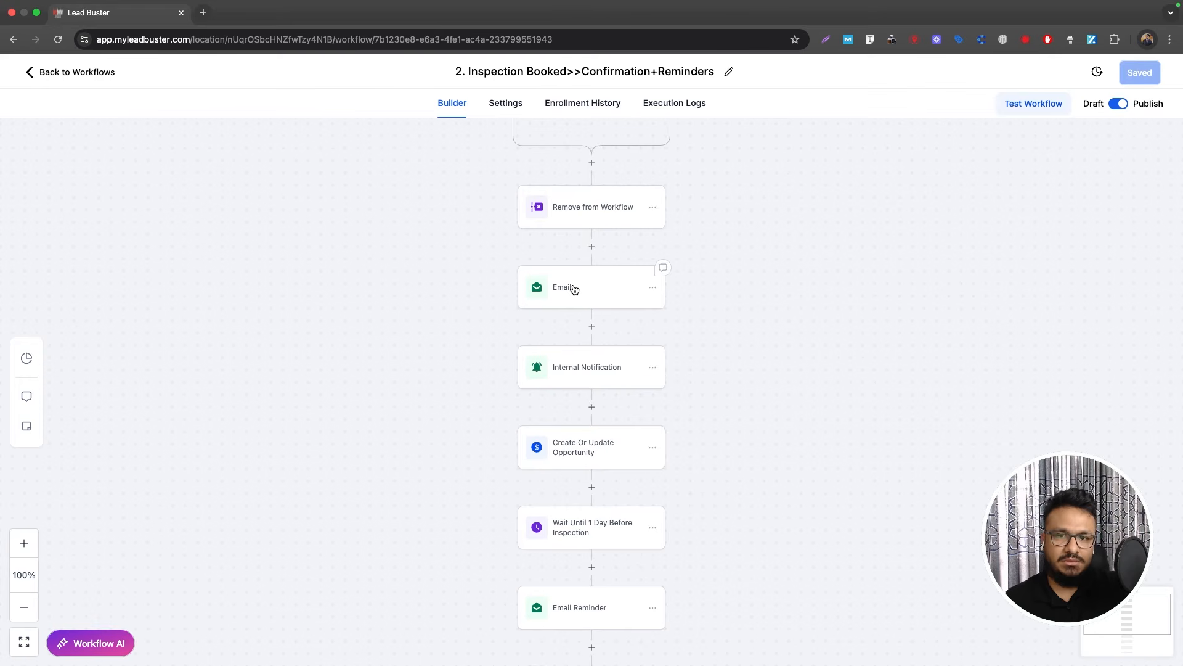
{"action": "scroll", "coordinate": [639, 370], "scroll_direction": "down", "scroll_amount": 3}
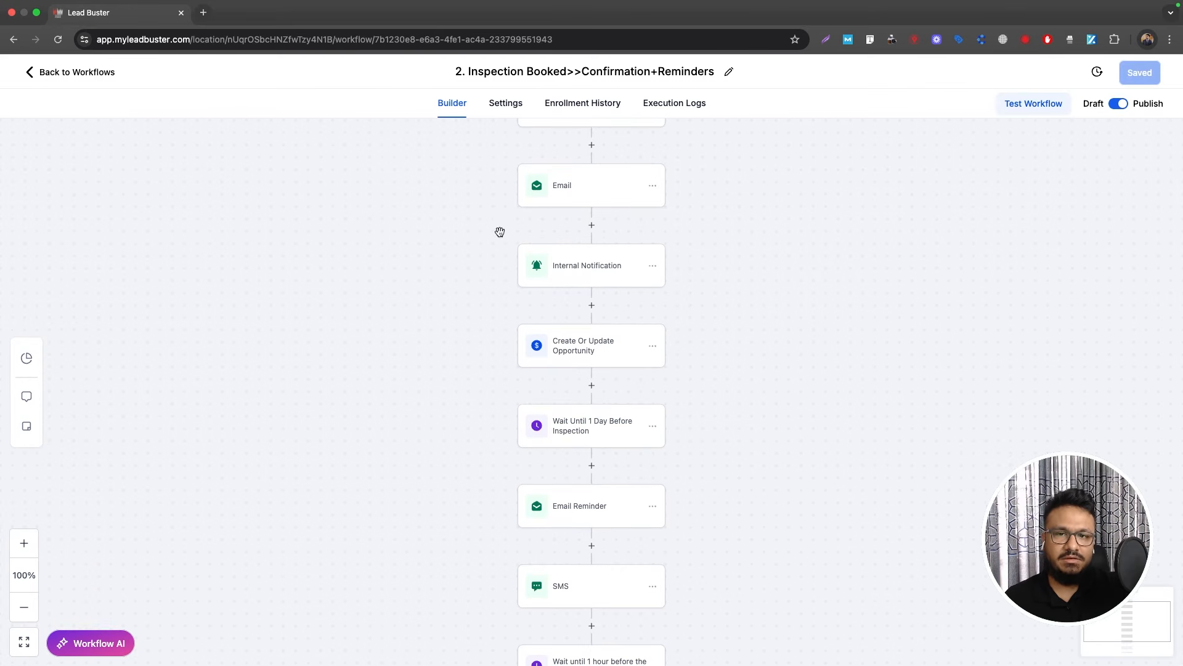
{"action": "scroll", "coordinate": [688, 370], "scroll_direction": "down", "scroll_amount": 5}
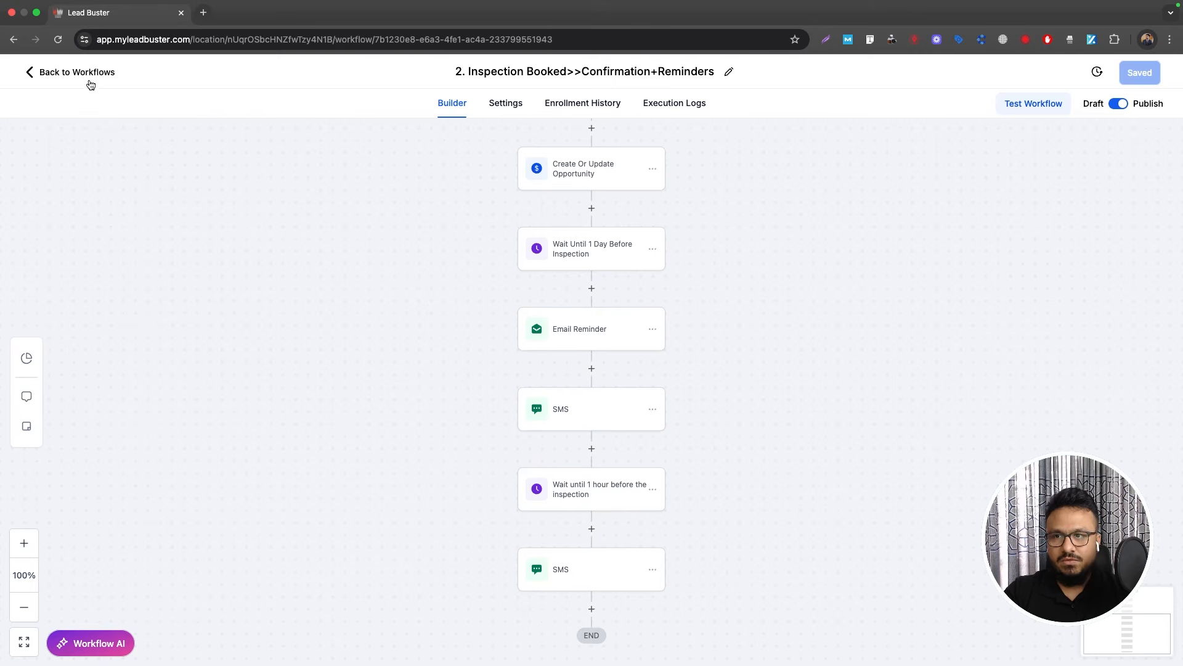
Step: Review the SMS 1 step in '1. New HVAC Lead Automation', then return to the workflow list
{"action": "left_click", "coordinate": [86, 74]}
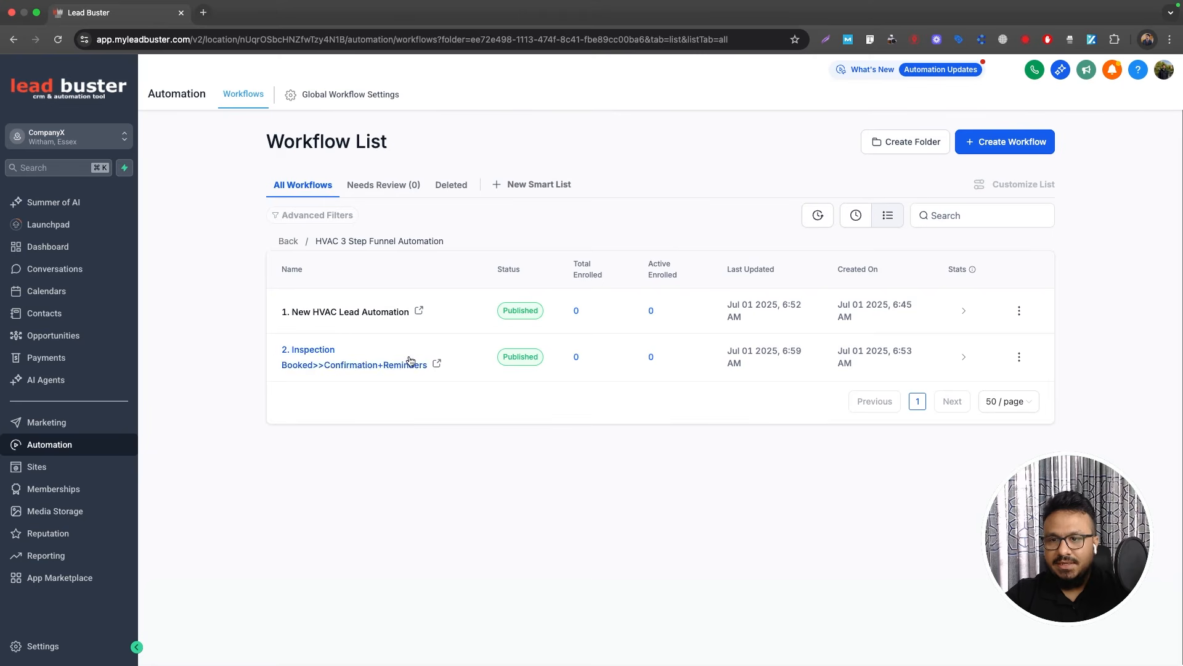
{"action": "left_click", "coordinate": [371, 312]}
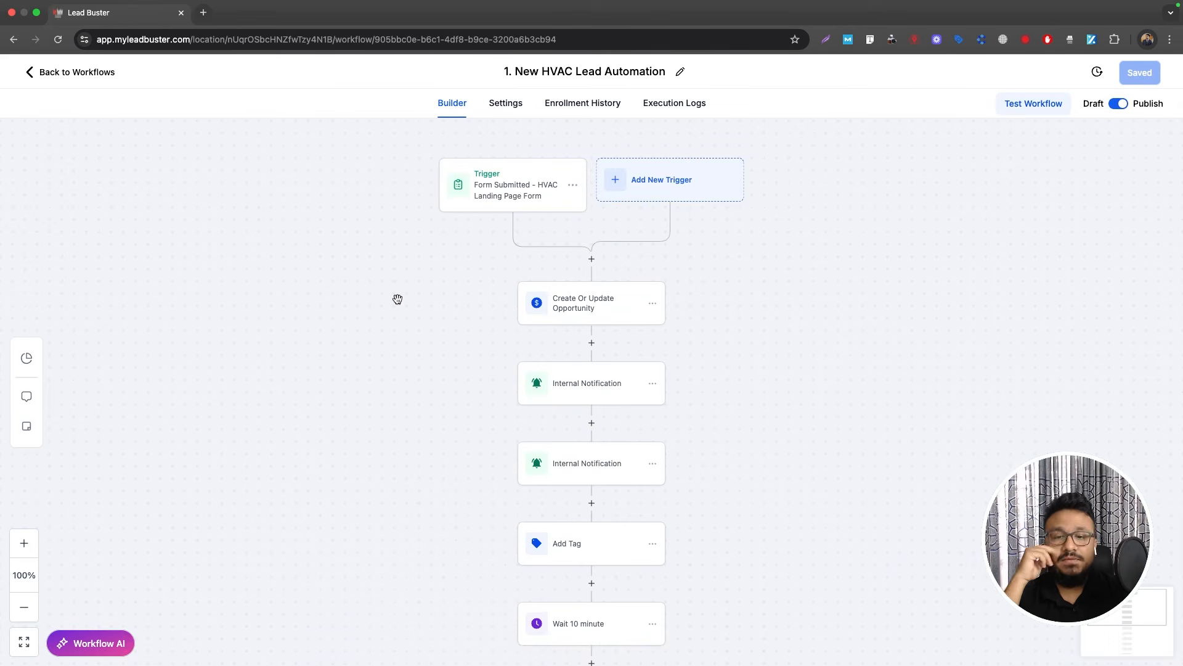
{"action": "scroll", "coordinate": [487, 363], "scroll_direction": "down", "scroll_amount": 2}
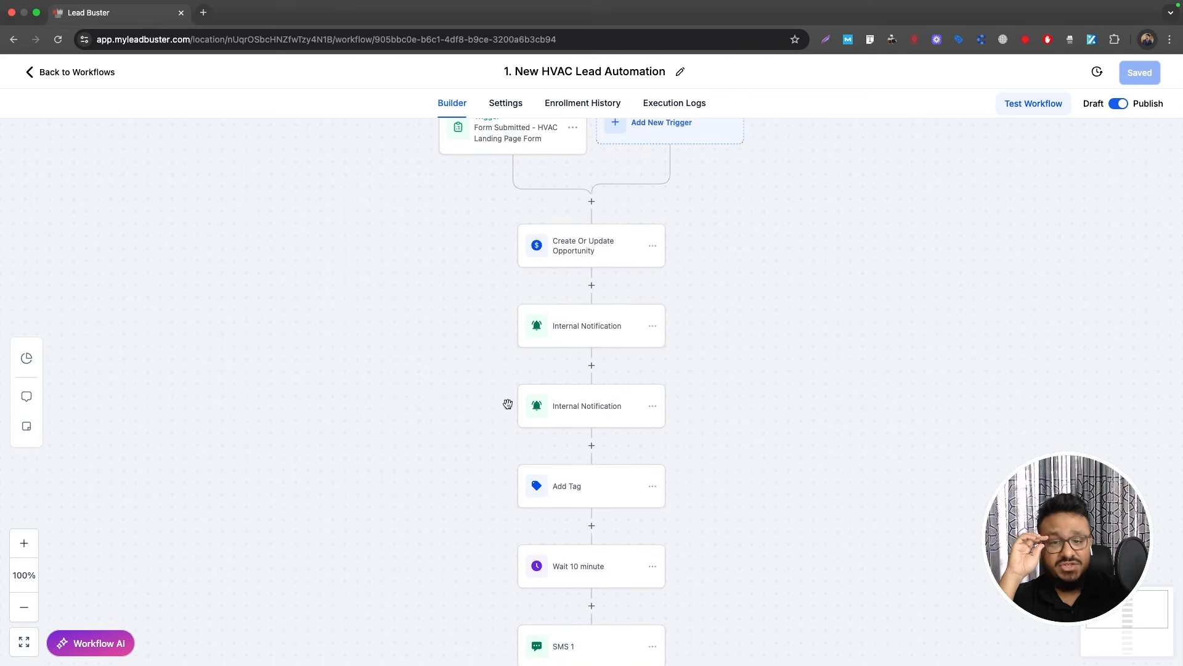
{"action": "scroll", "coordinate": [603, 357], "scroll_direction": "down", "scroll_amount": 4}
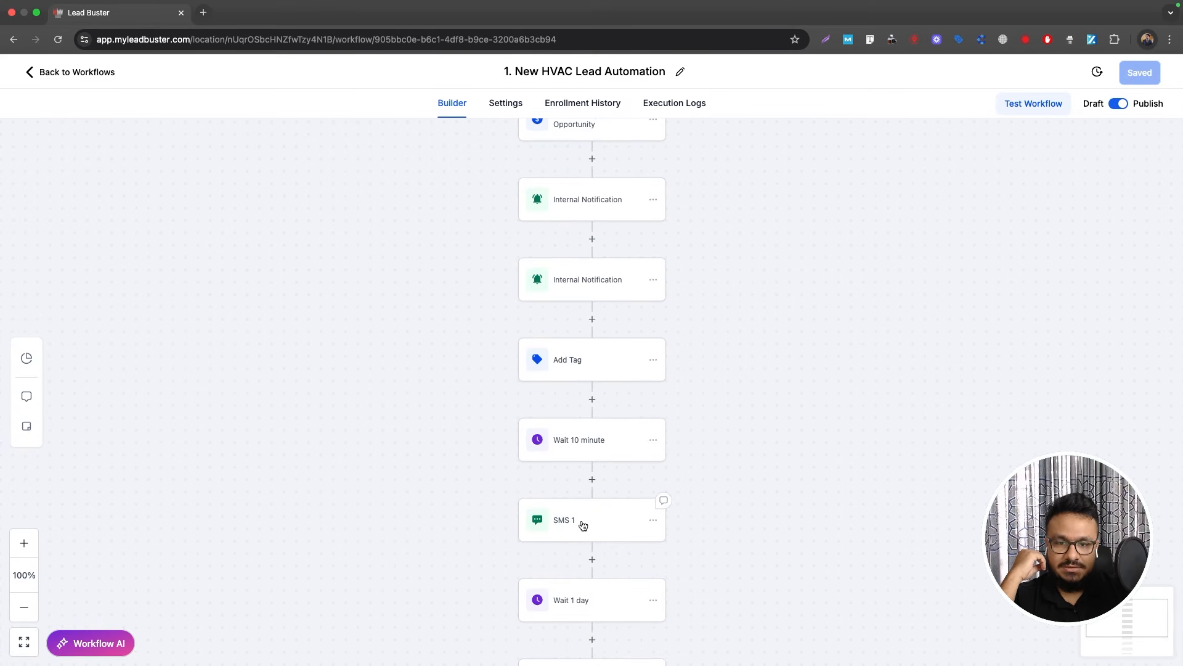
{"action": "left_click", "coordinate": [588, 523]}
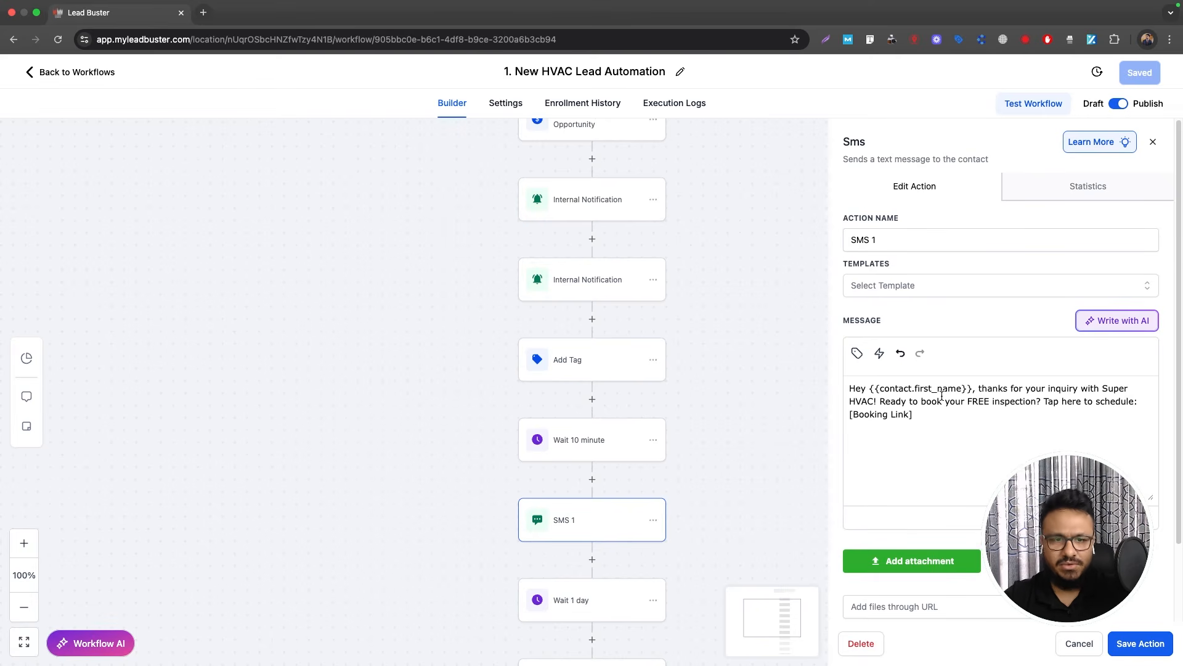
{"action": "left_click", "coordinate": [49, 72]}
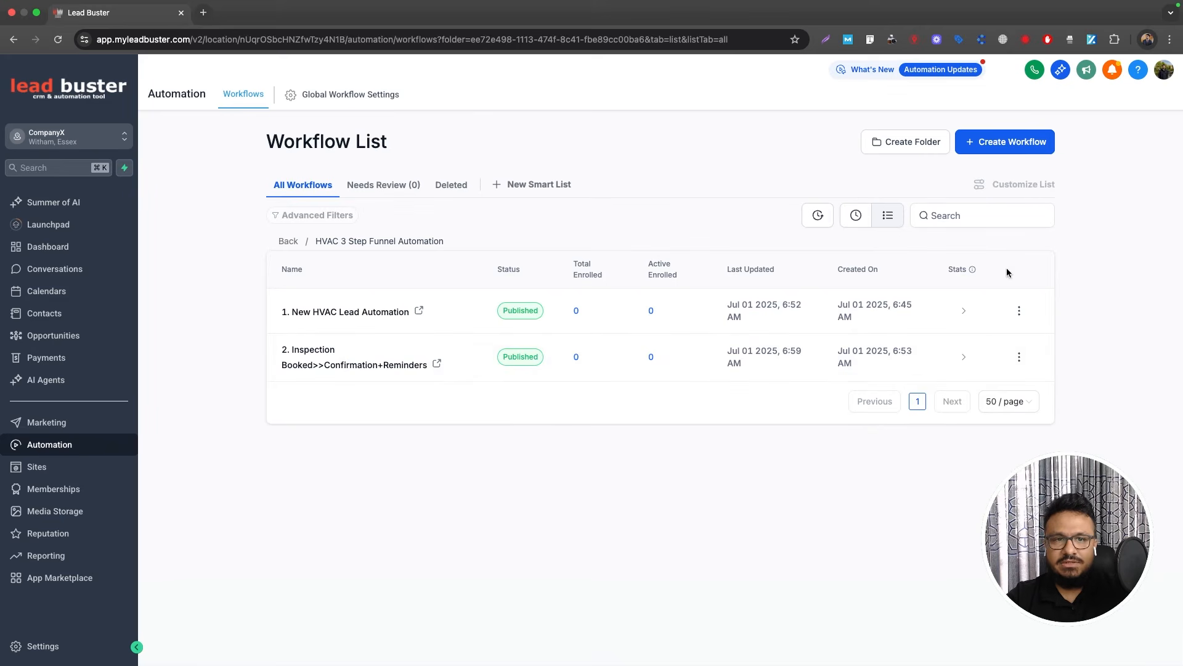
Step: Create a new workflow from scratch named '1.2. Responded To Follow Up'
{"action": "left_click", "coordinate": [997, 151]}
{"action": "left_click", "coordinate": [986, 172]}
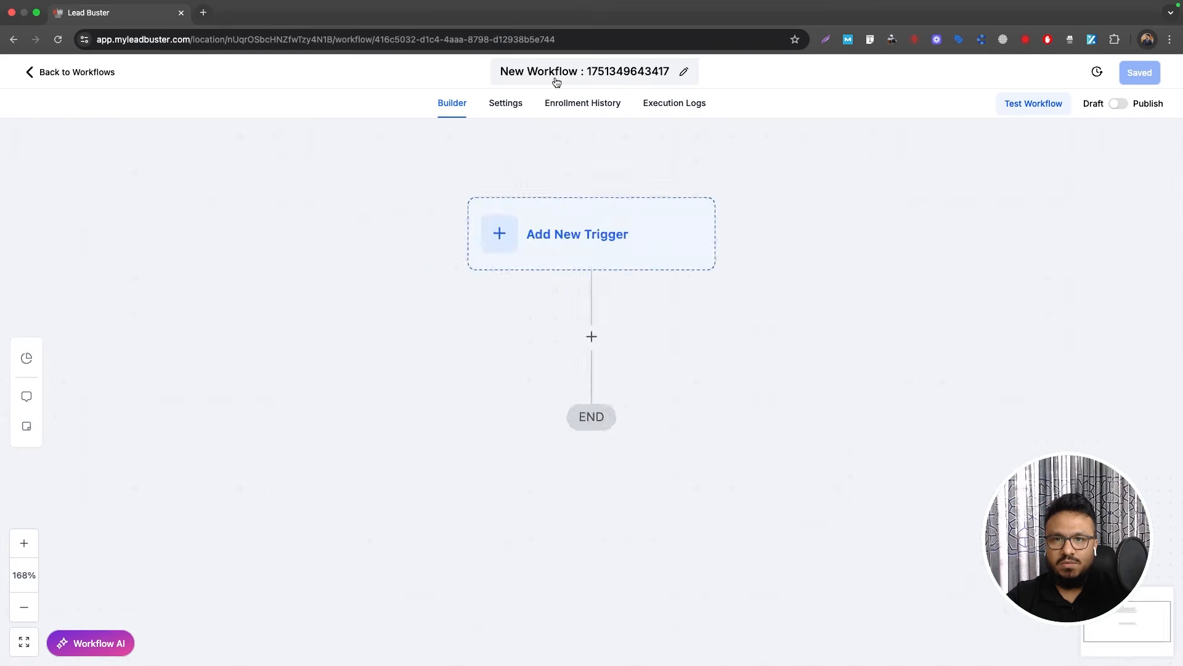
{"action": "double_click", "coordinate": [557, 73]}
{"action": "key", "text": "super+a"}
{"action": "type", "text": "1.2."}
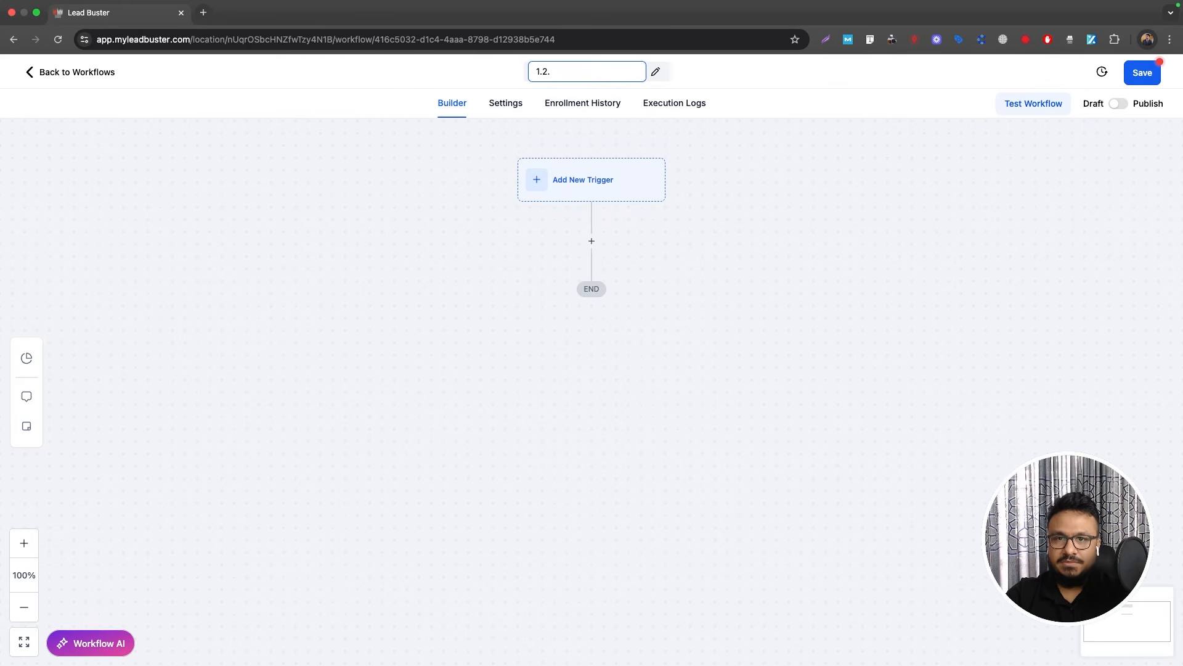
{"action": "type", "text": " Responded "}
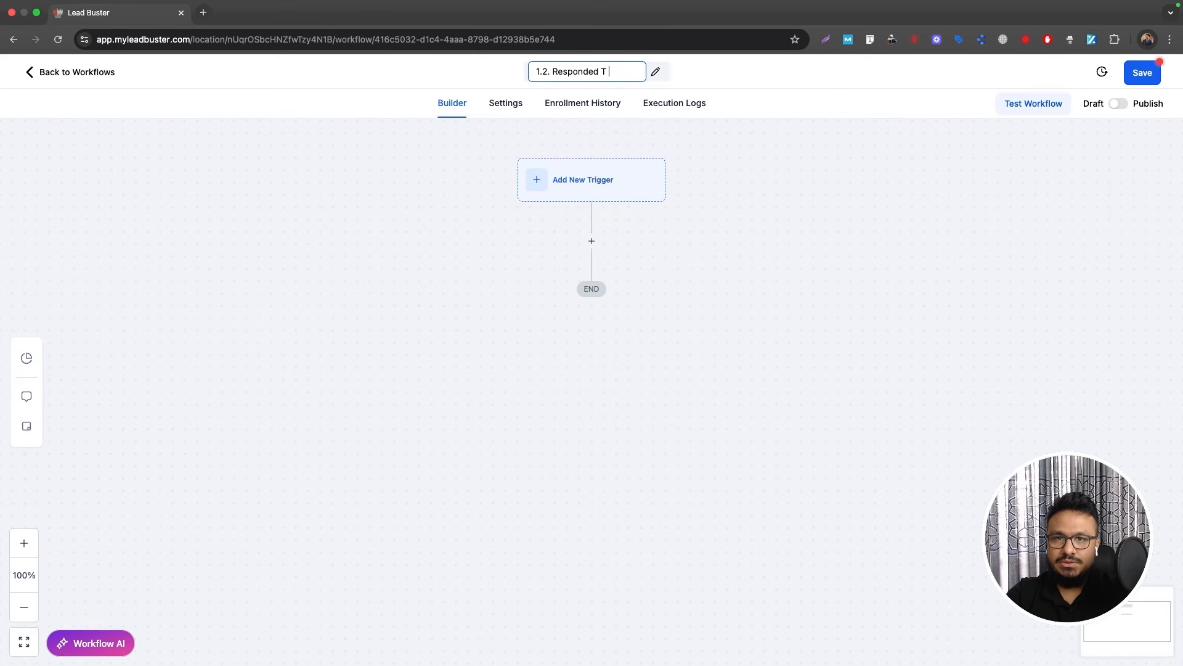
{"action": "type", "text": "To Follow Up"}
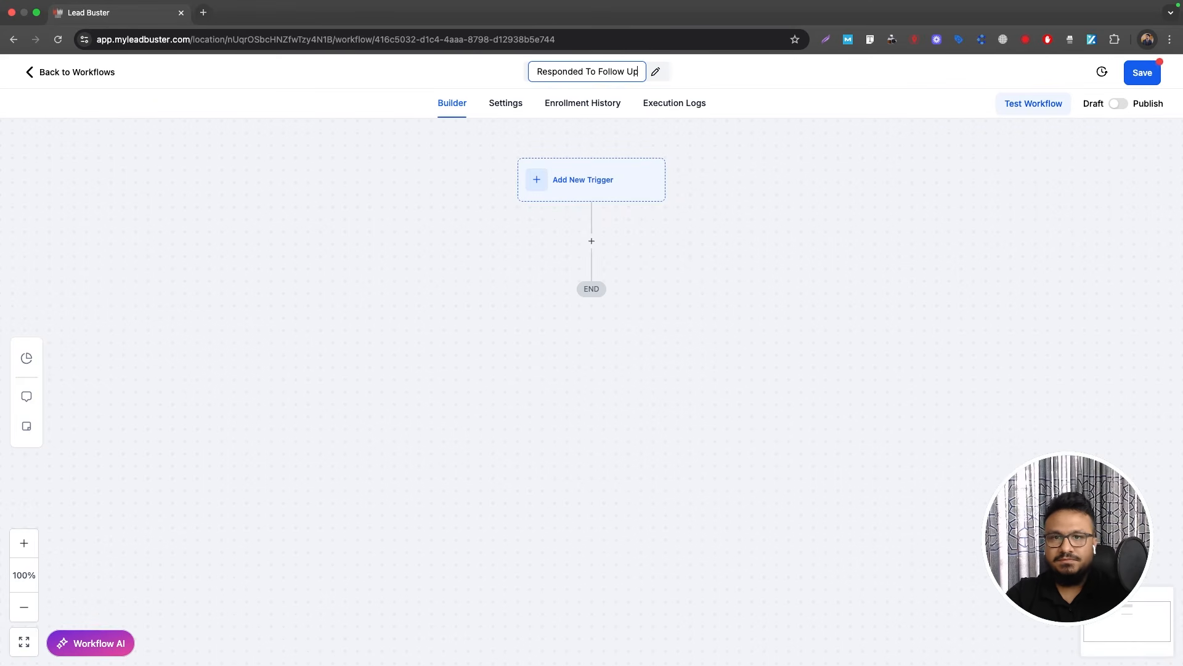
{"action": "key", "text": "Return"}
Step: Add a Customer Replied trigger with filter Replied to Workflow = '1. New HVAC Lead Automation'
{"action": "left_click", "coordinate": [614, 190]}
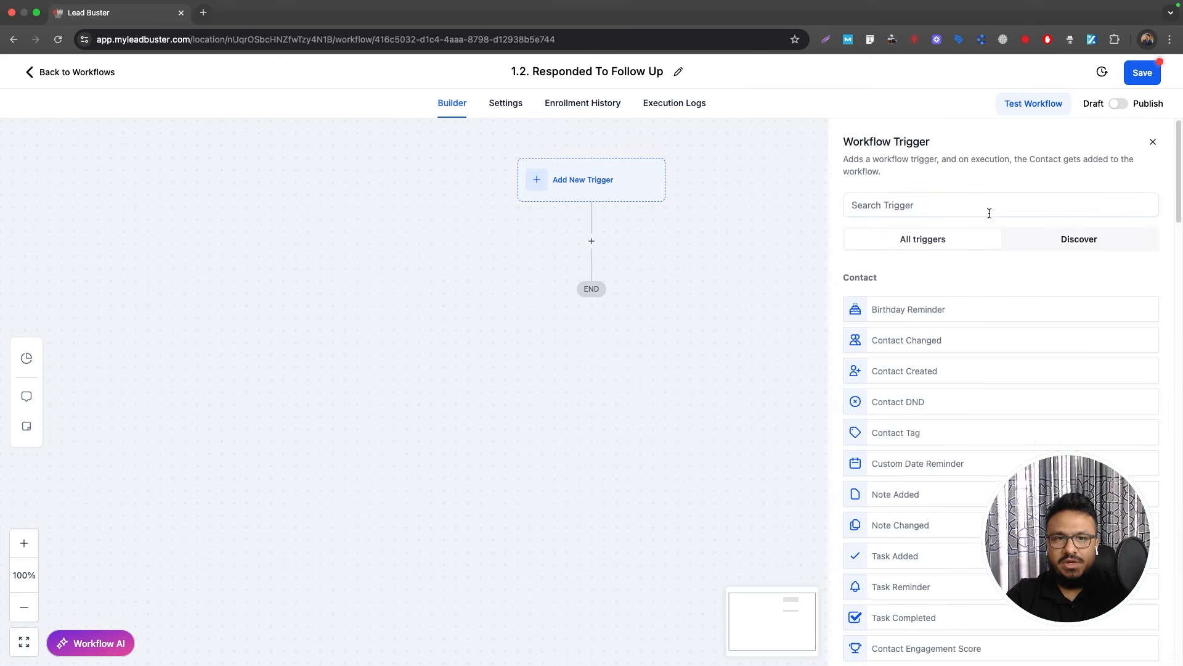
{"action": "left_click", "coordinate": [980, 209]}
{"action": "type", "text": "customer"}
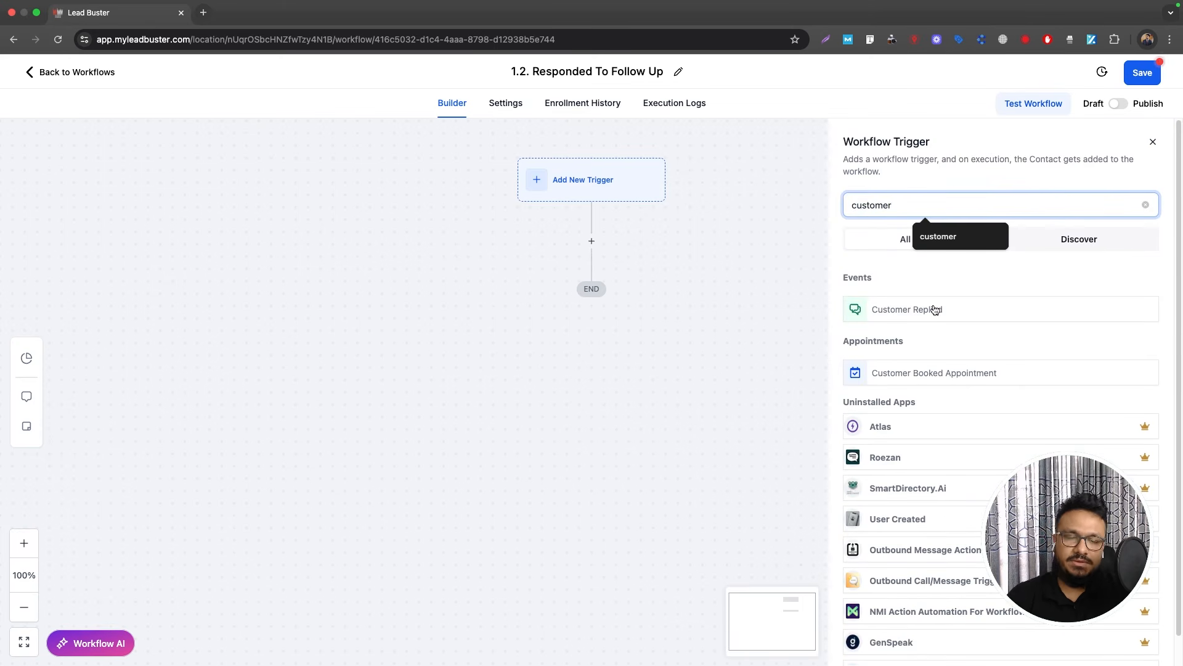
{"action": "left_click", "coordinate": [929, 309]}
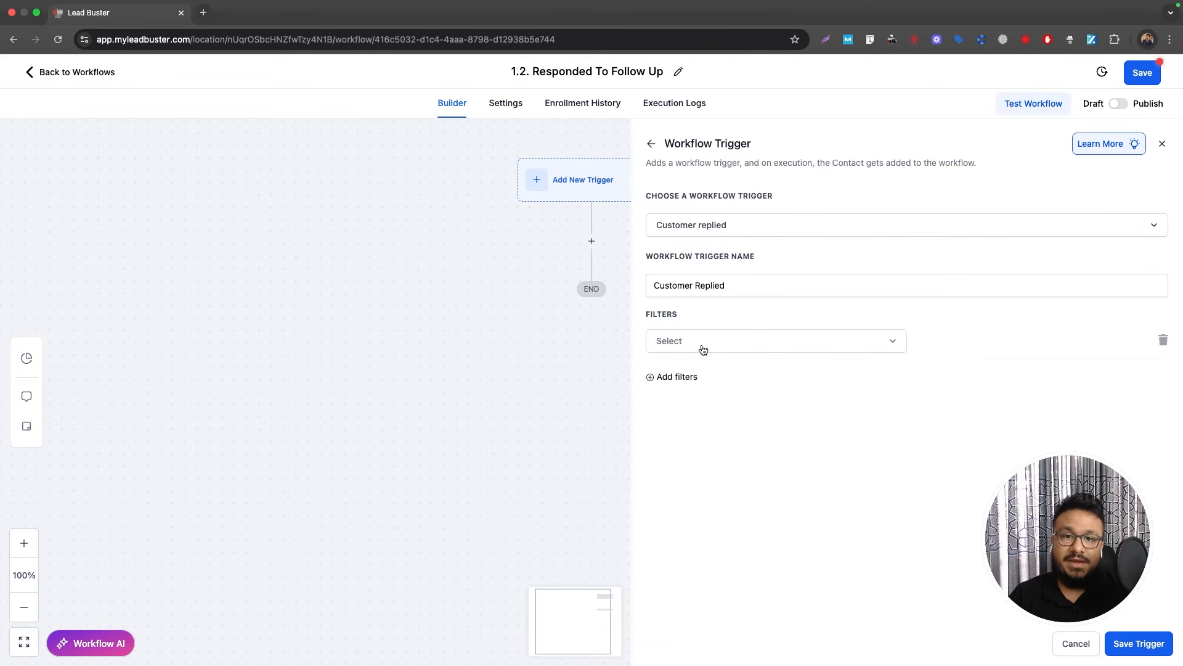
{"action": "left_click", "coordinate": [701, 347]}
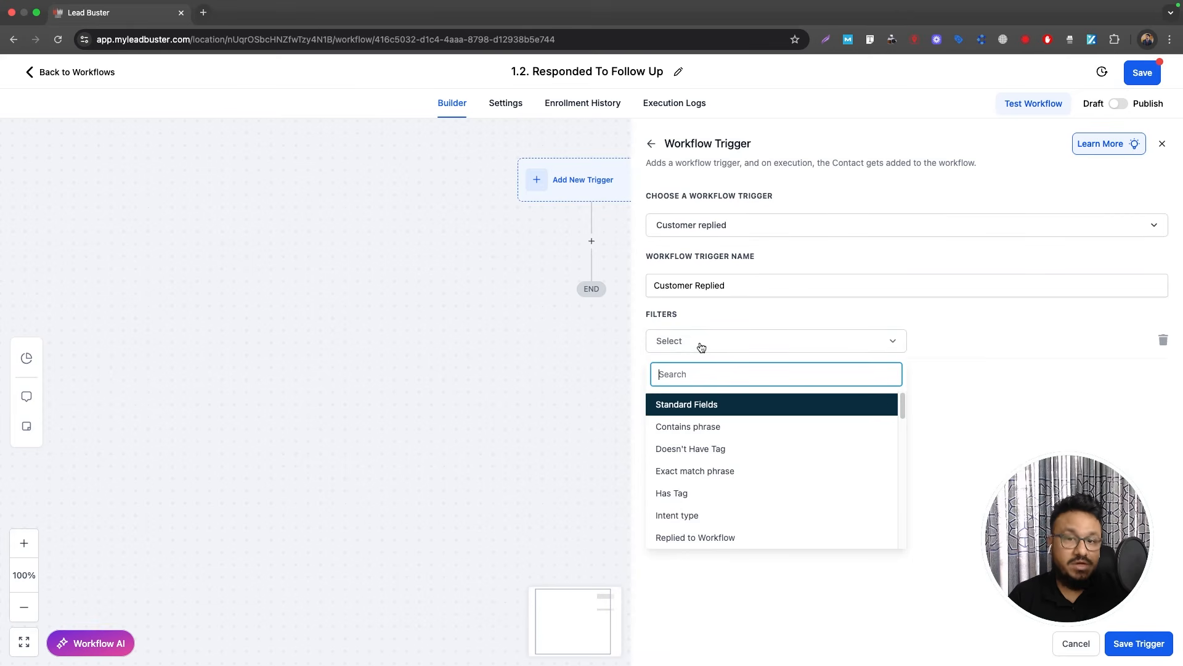
{"action": "left_click", "coordinate": [715, 538]}
{"action": "left_click", "coordinate": [986, 342]}
{"action": "left_click", "coordinate": [977, 397]}
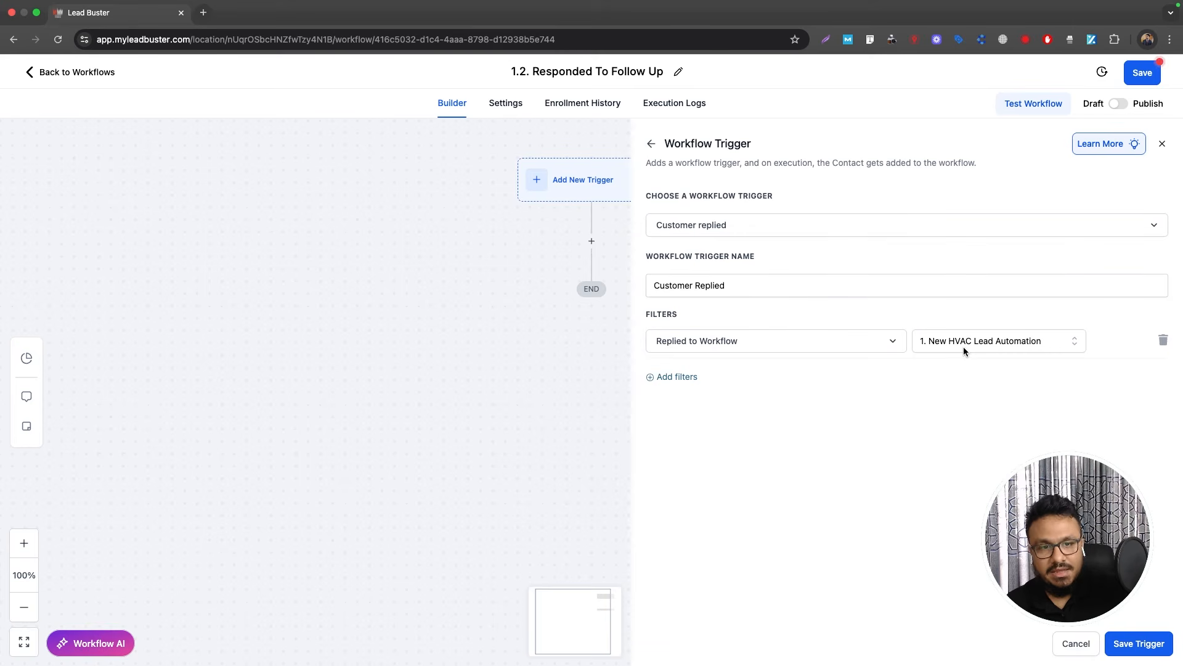
{"action": "left_click", "coordinate": [1139, 642]}
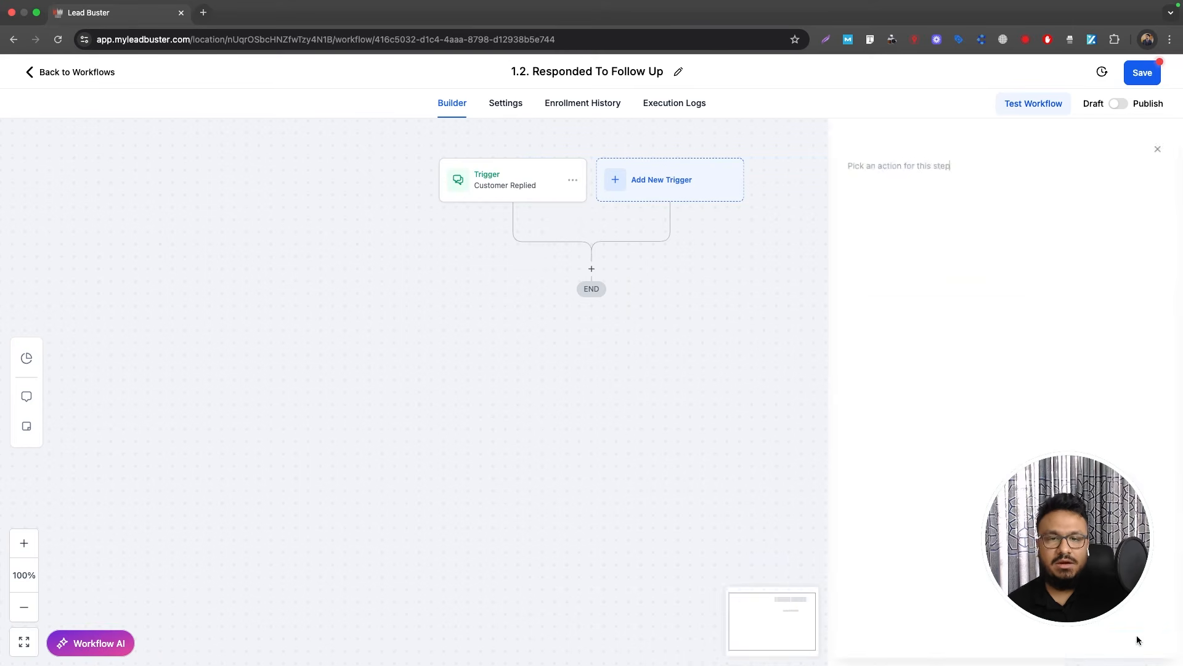
Step: Add a Remove From Workflow step targeting '1. New HVAC Lead Automation' and save it
{"action": "left_click", "coordinate": [592, 269]}
{"action": "type", "text": "remove"}
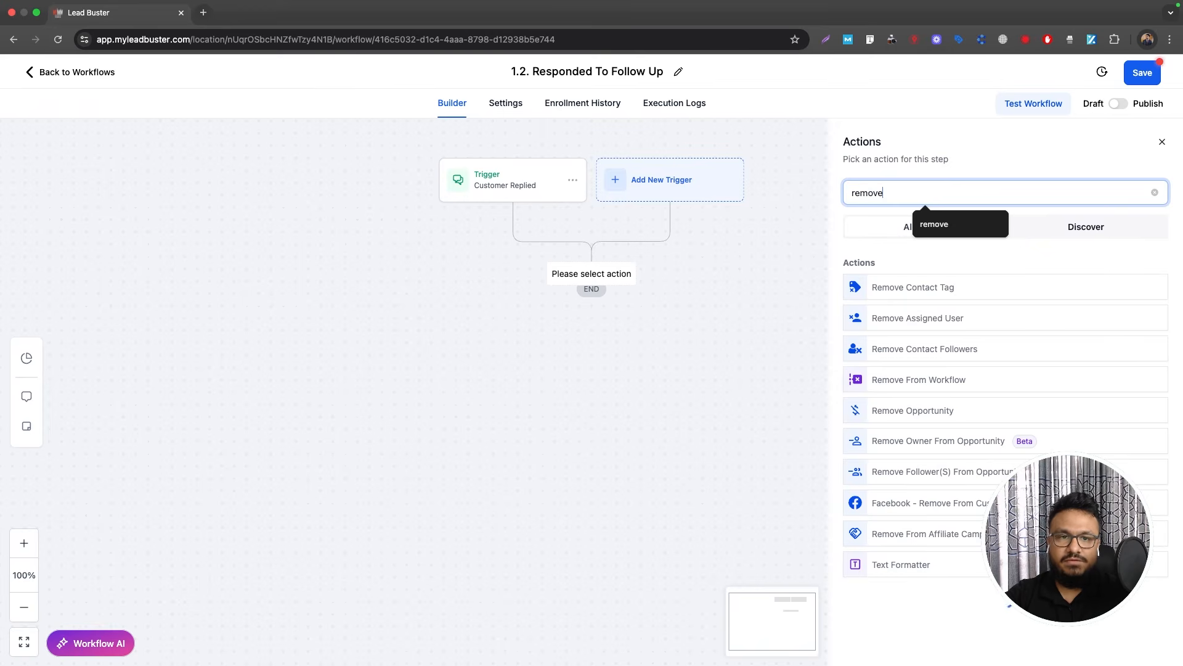
{"action": "left_click", "coordinate": [925, 383]}
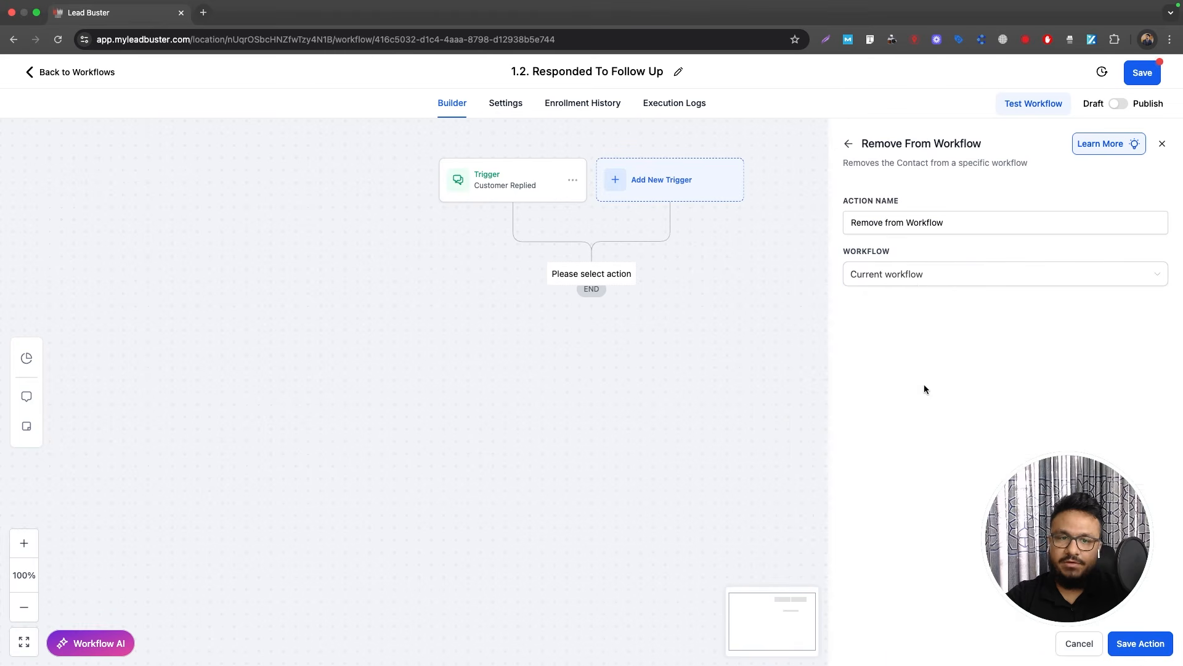
{"action": "left_click", "coordinate": [920, 284]}
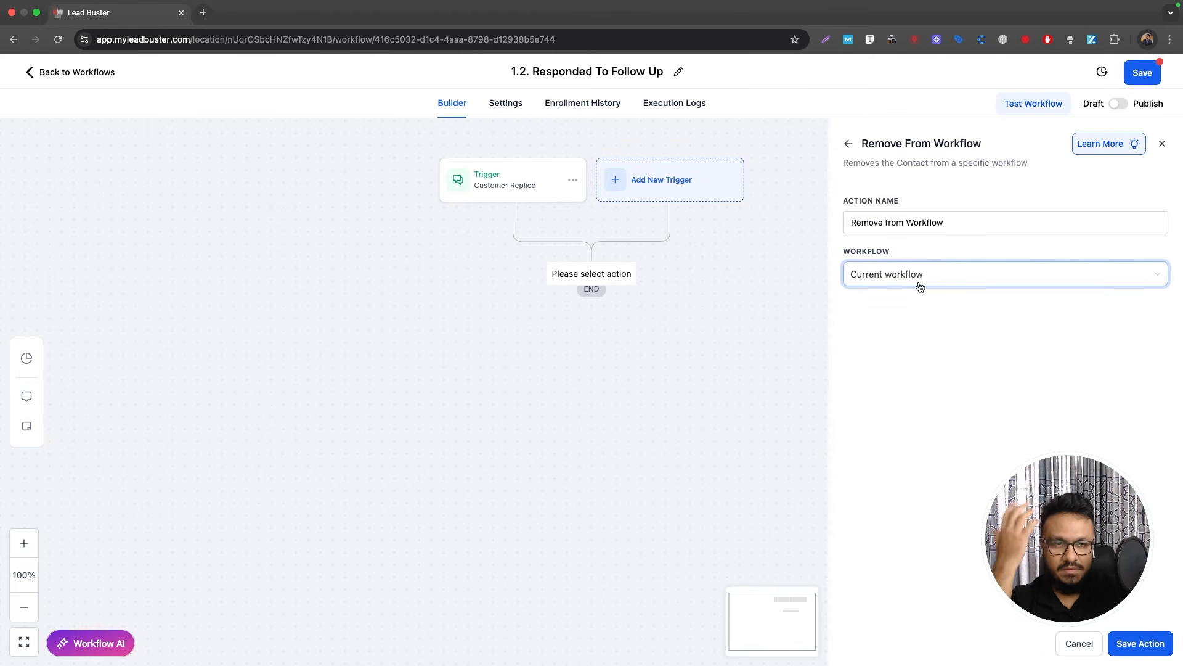
{"action": "left_click", "coordinate": [920, 285]}
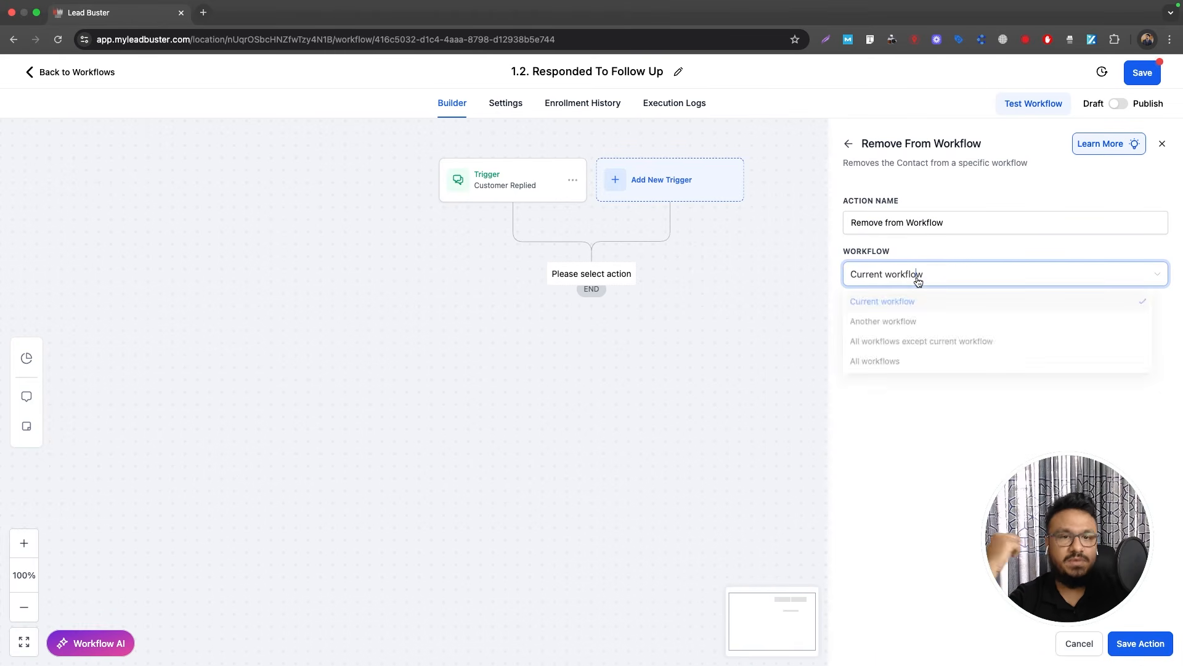
{"action": "left_click", "coordinate": [907, 326]}
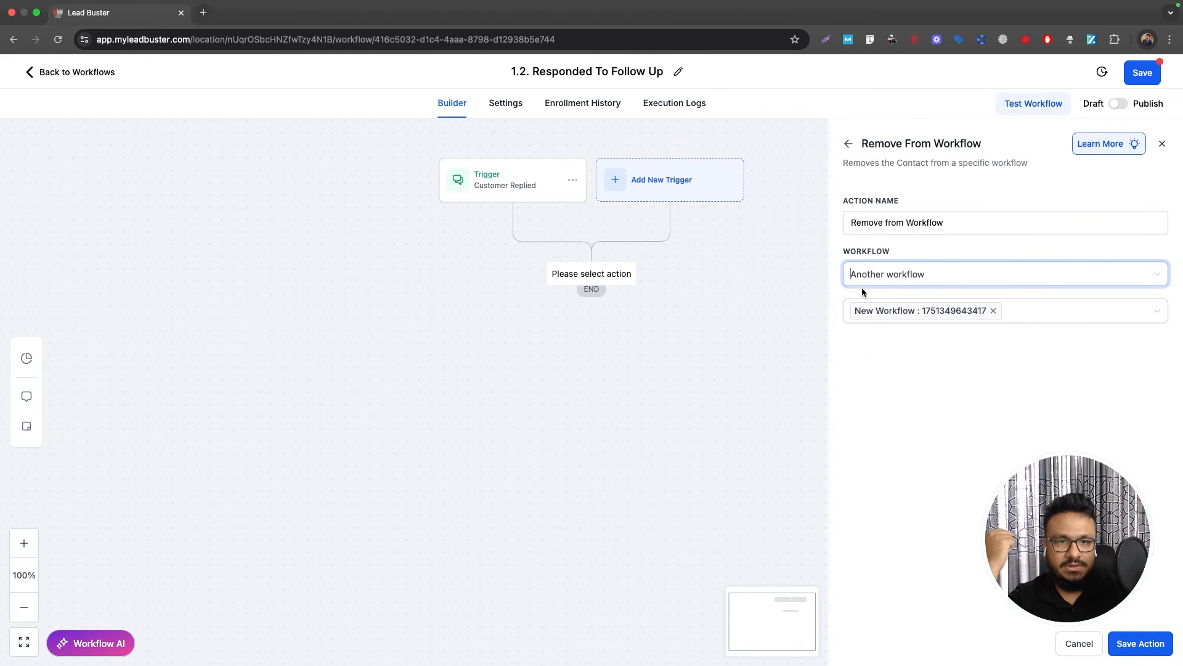
{"action": "left_click", "coordinate": [990, 311]}
{"action": "left_click", "coordinate": [930, 341]}
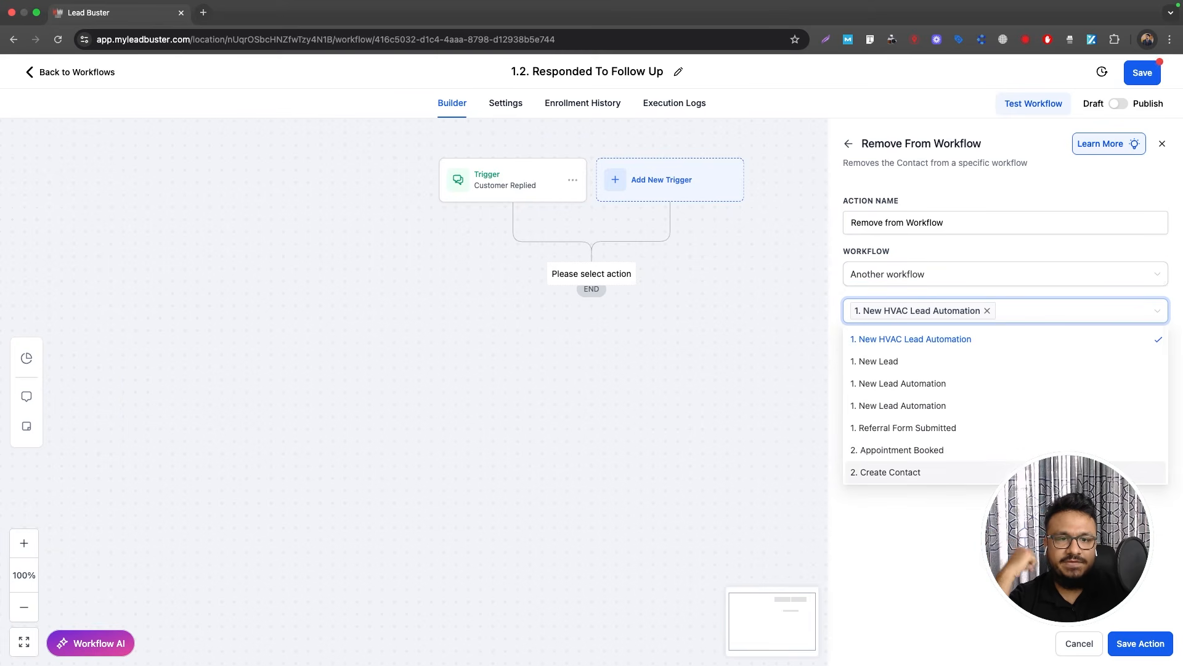
{"action": "left_click", "coordinate": [1134, 652]}
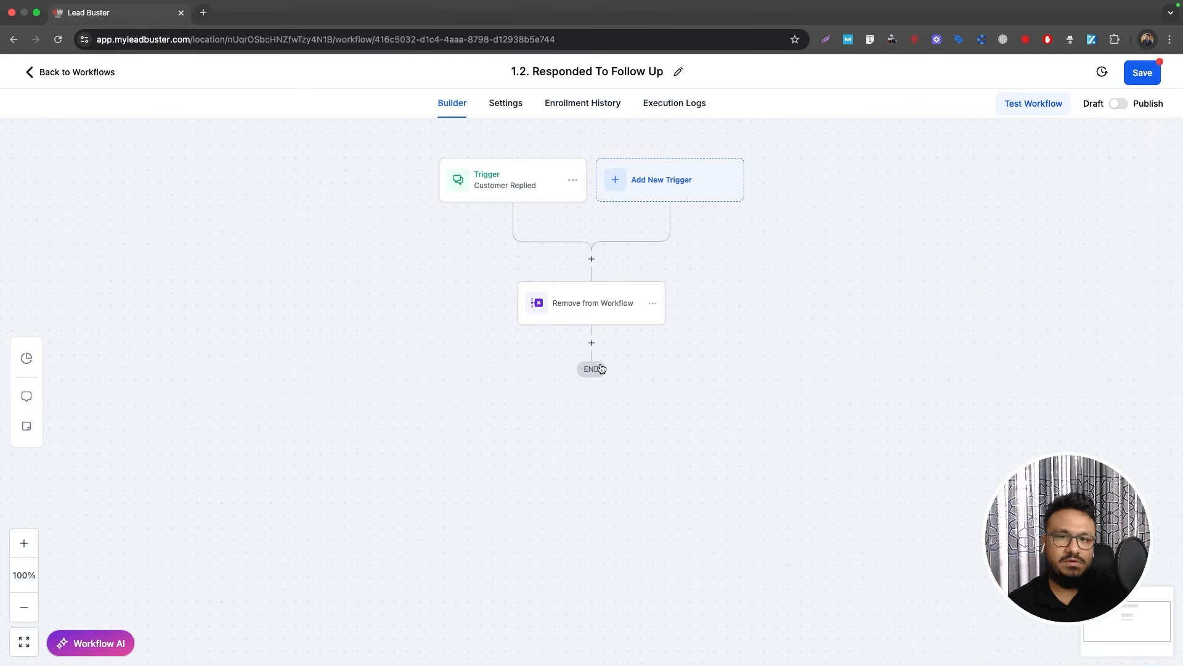
{"action": "left_click", "coordinate": [591, 344]}
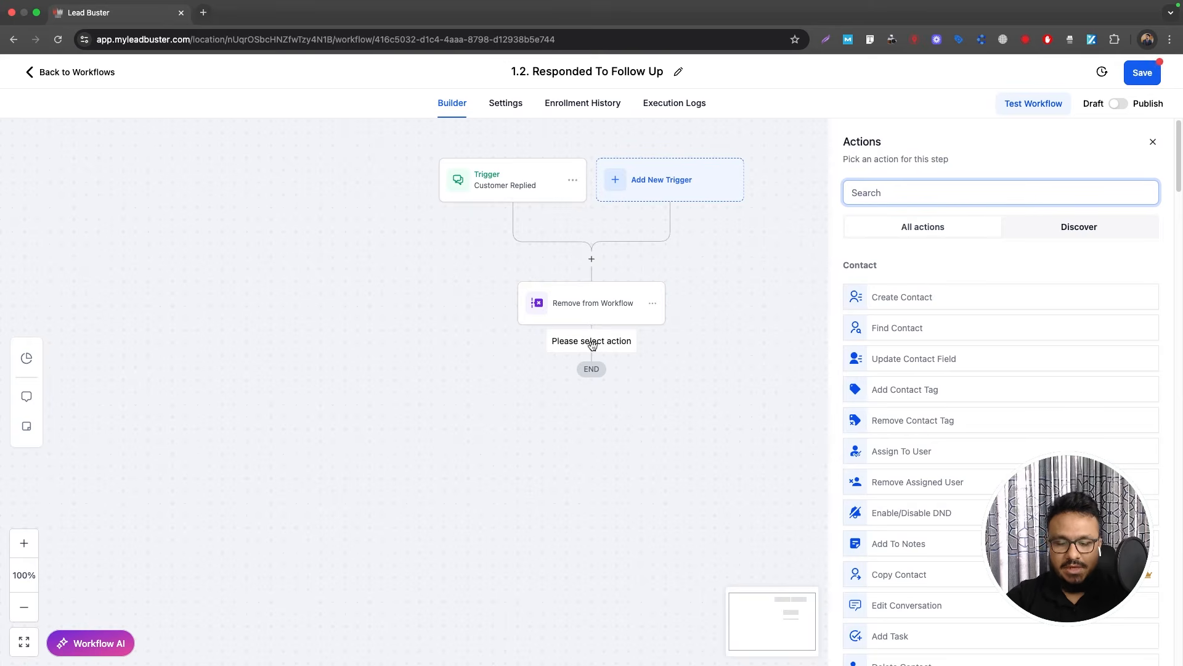
Step: Add a Send Internal Notification action that sends an SMS to a custom phone number
{"action": "type", "text": "intern"}
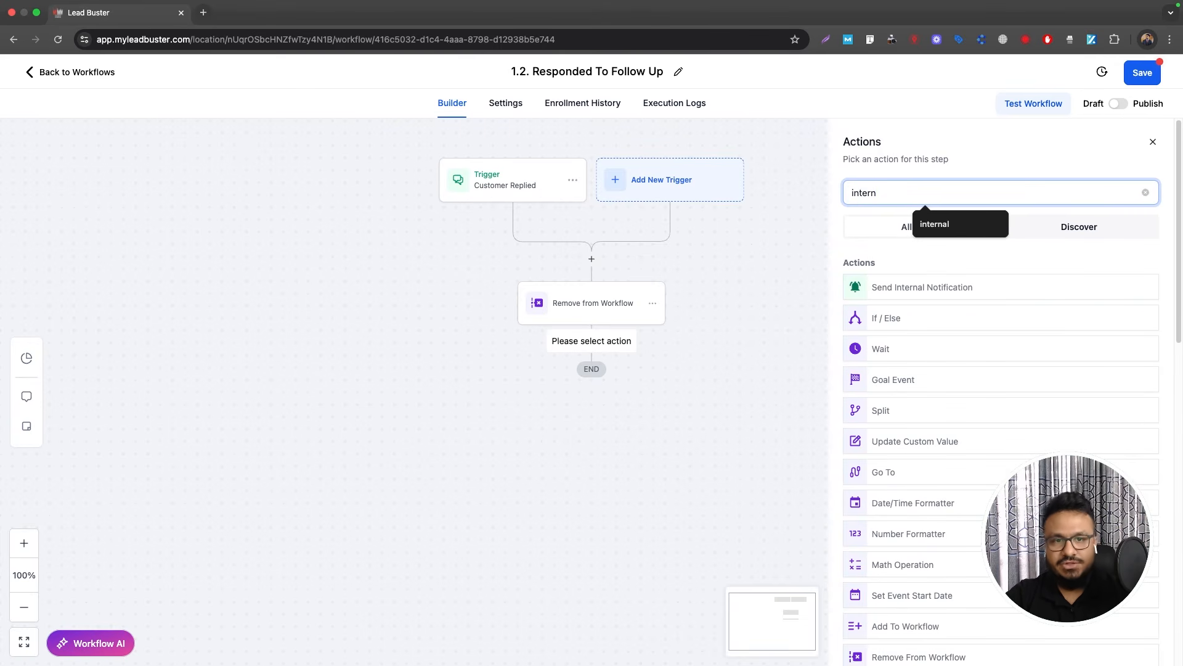
{"action": "left_click", "coordinate": [891, 290]}
{"action": "left_click", "coordinate": [888, 279]}
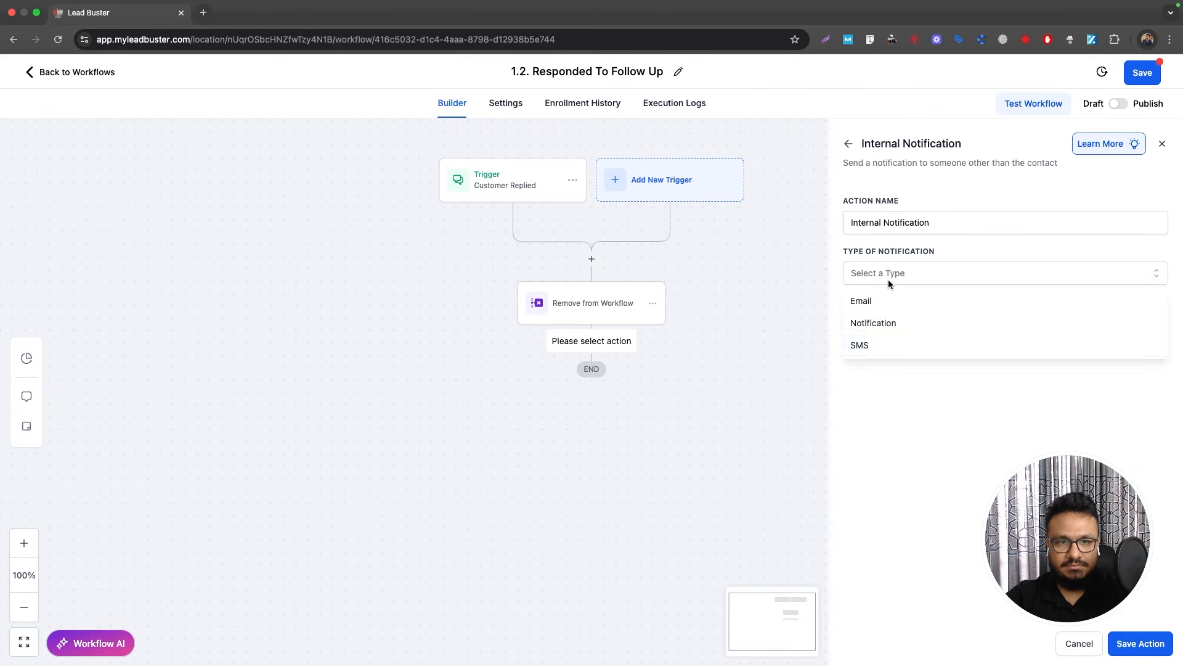
{"action": "left_click", "coordinate": [875, 349]}
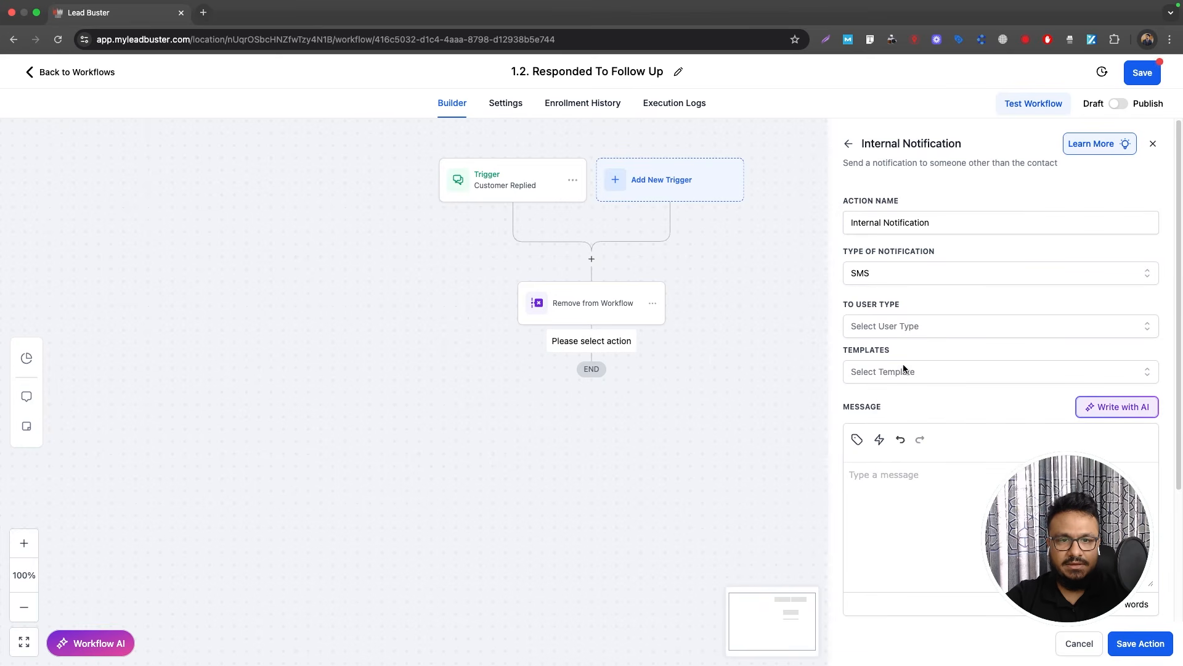
{"action": "left_click", "coordinate": [905, 326]}
{"action": "left_click", "coordinate": [888, 396]}
{"action": "left_click", "coordinate": [888, 376]}
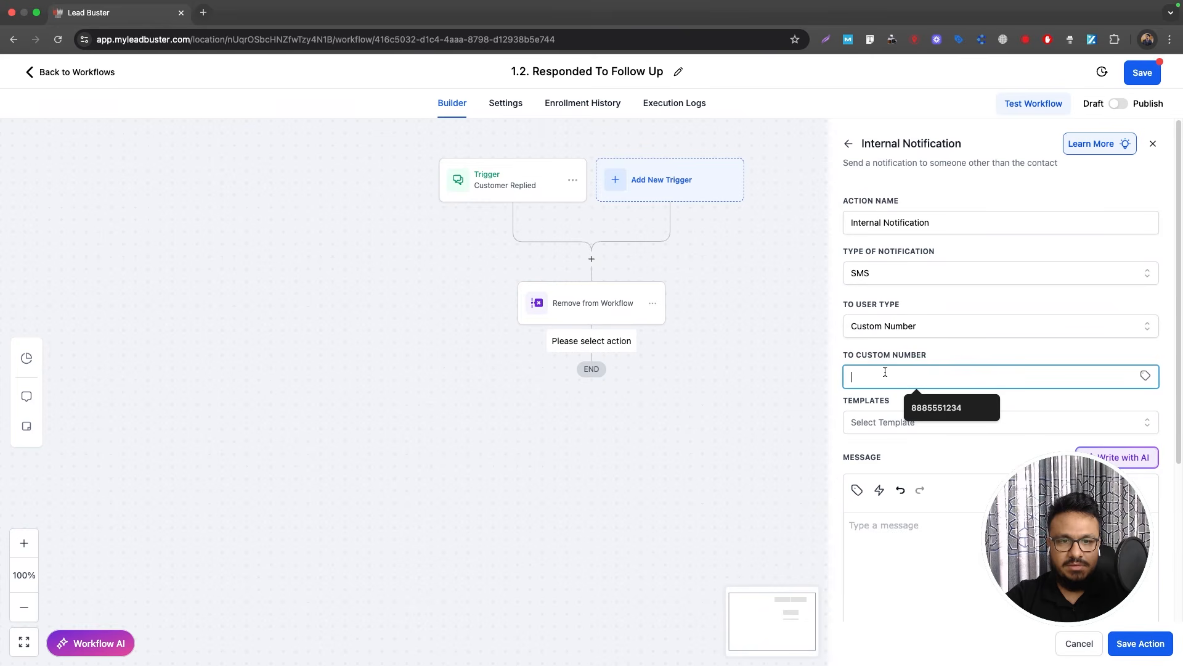
{"action": "left_click", "coordinate": [937, 403]}
Step: Write the SMS: 'Hi,' plus contact full name and phone, 'has some…', ending 'call/follow up ASAP.'
{"action": "left_click", "coordinate": [927, 524]}
{"action": "scroll", "coordinate": [927, 524], "scroll_direction": "down", "scroll_amount": 3}
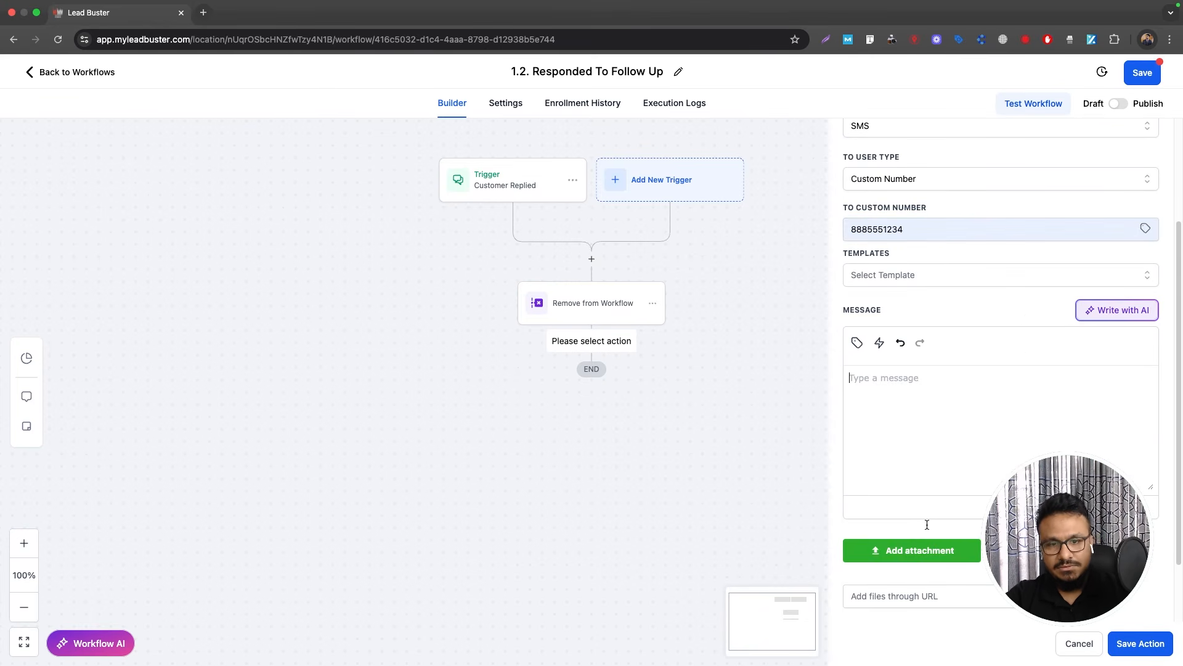
{"action": "type", "text": "Hi"}
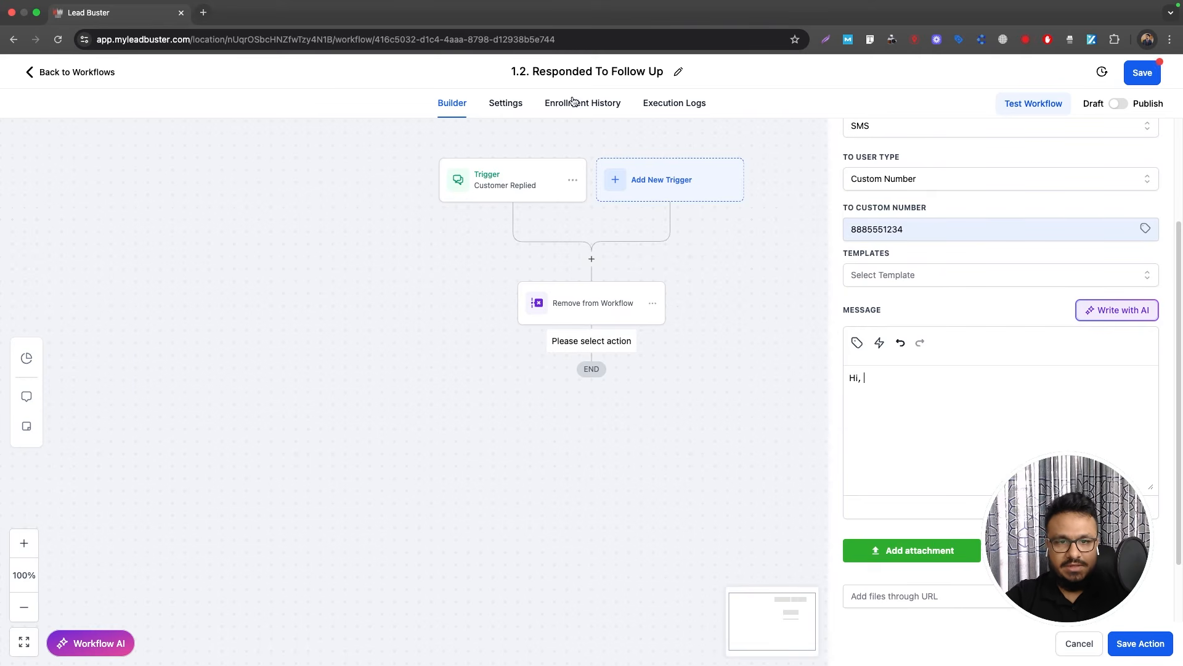
{"action": "type", "text": ","}
{"action": "left_click", "coordinate": [856, 342]}
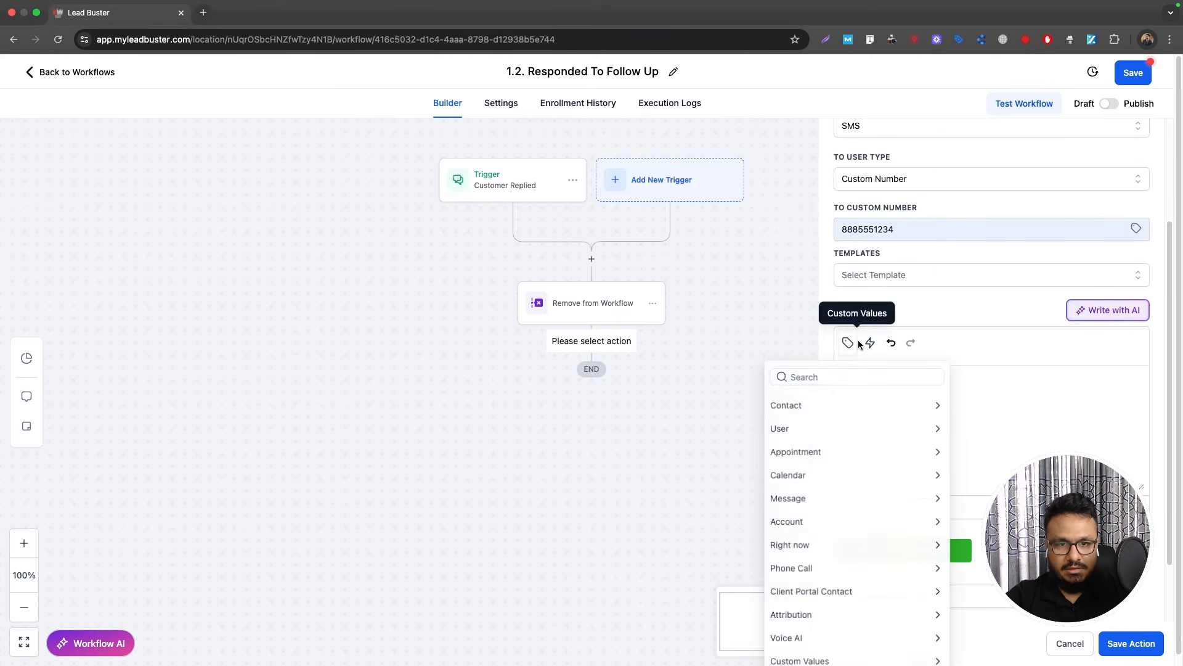
{"action": "left_click", "coordinate": [824, 402]}
{"action": "left_click", "coordinate": [806, 423]}
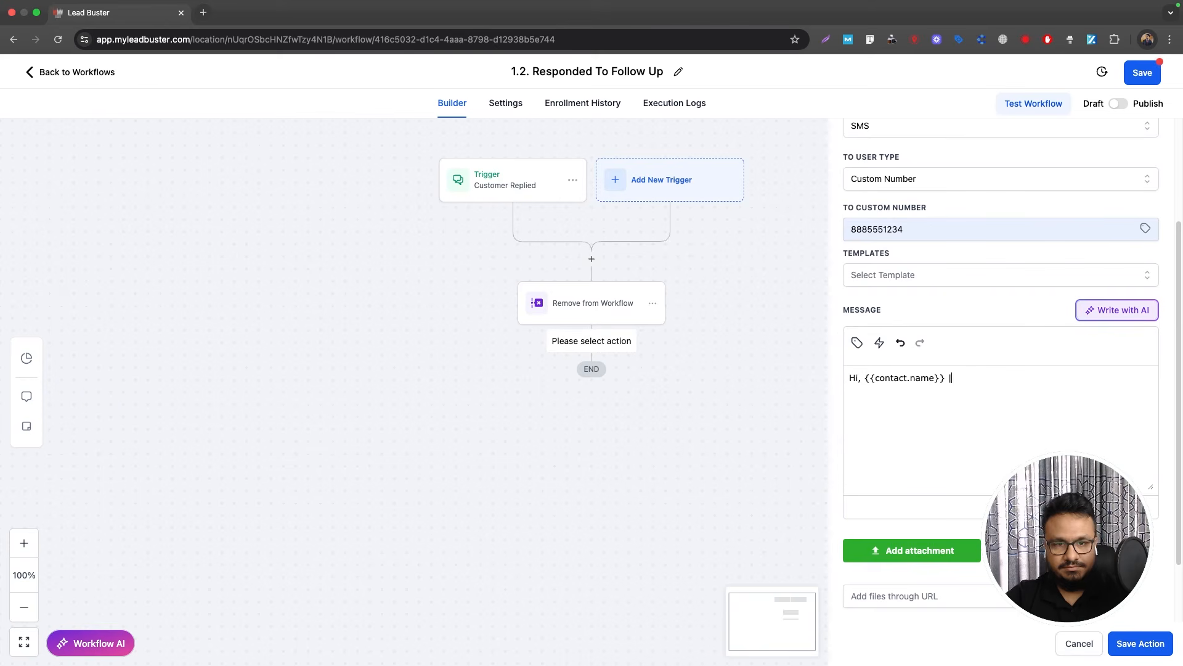
{"action": "left_click", "coordinate": [857, 342]}
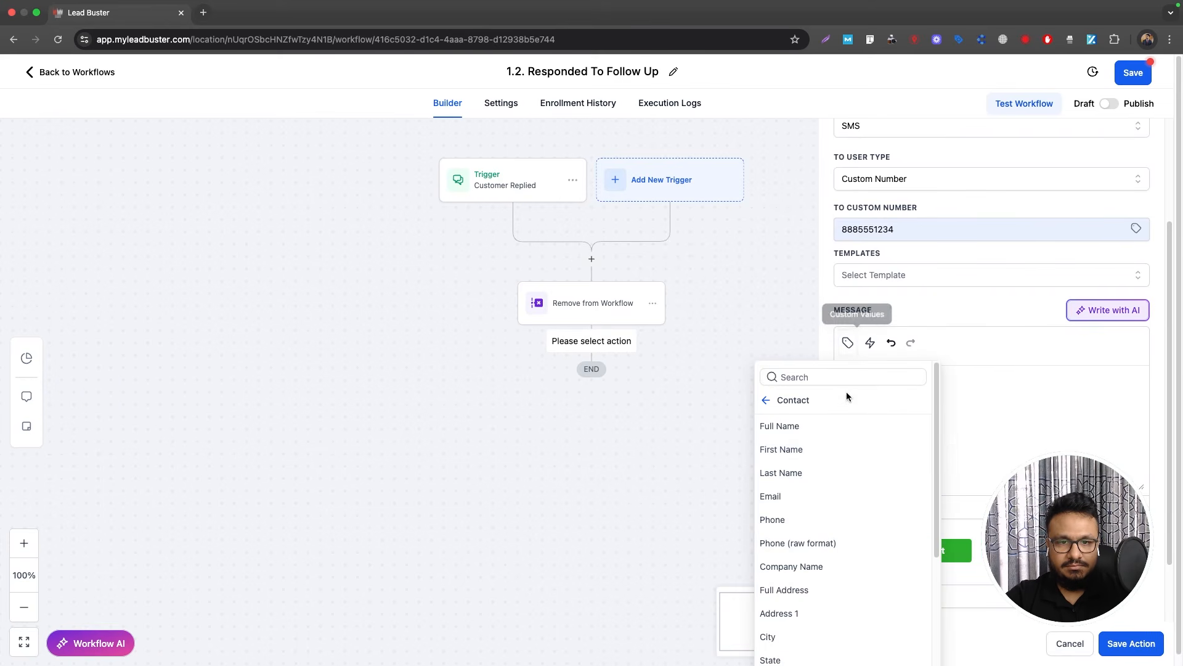
{"action": "left_click", "coordinate": [777, 520]}
{"action": "type", "text": "has some queries before booking an inspection. Plea"}
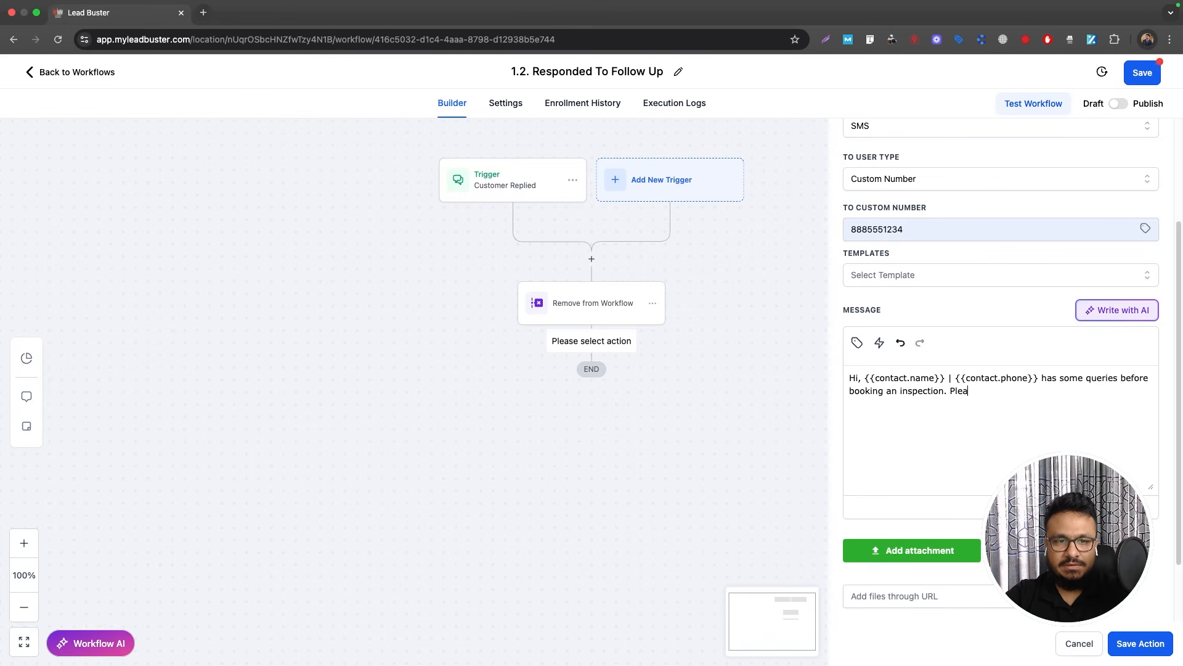
{"action": "type", "text": "se call/follow u"}
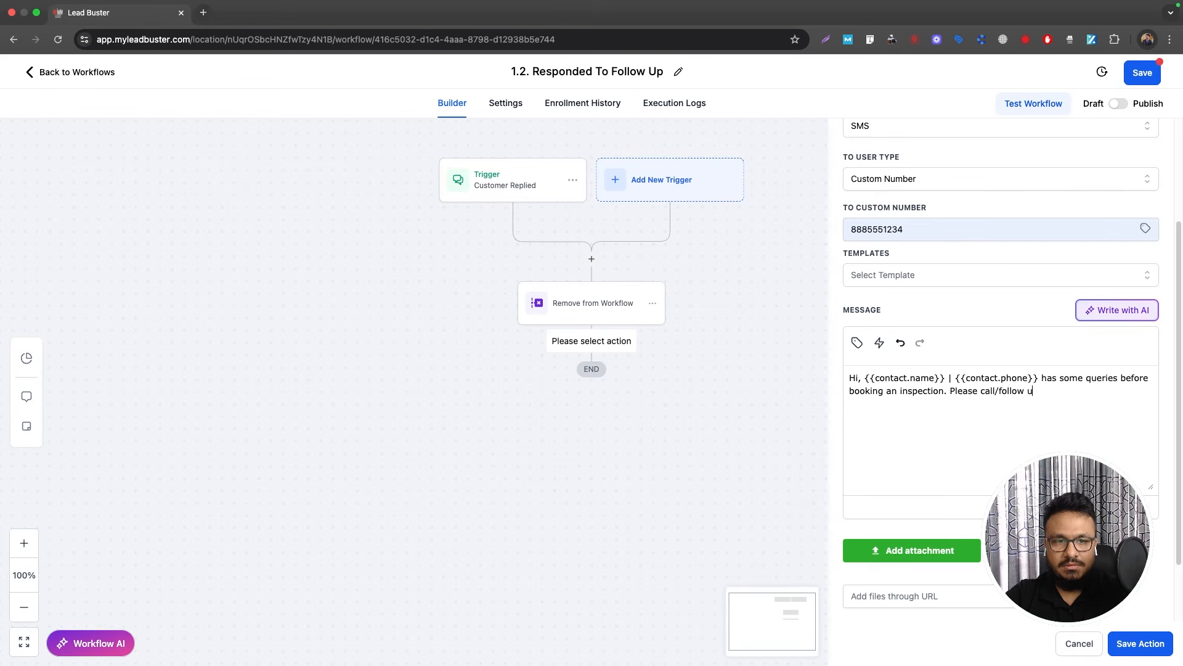
{"action": "type", "text": "p ASAP."}
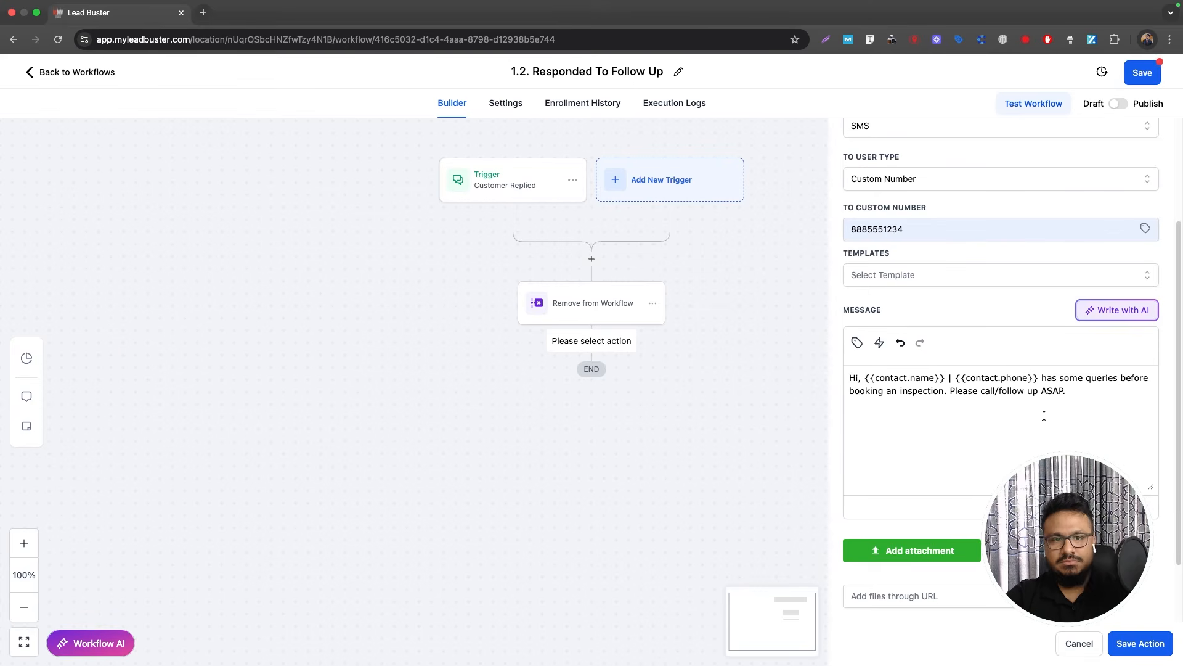
Step: Save the SMS notification action, publish the workflow, and return to the workflow list
{"action": "left_click", "coordinate": [1146, 641]}
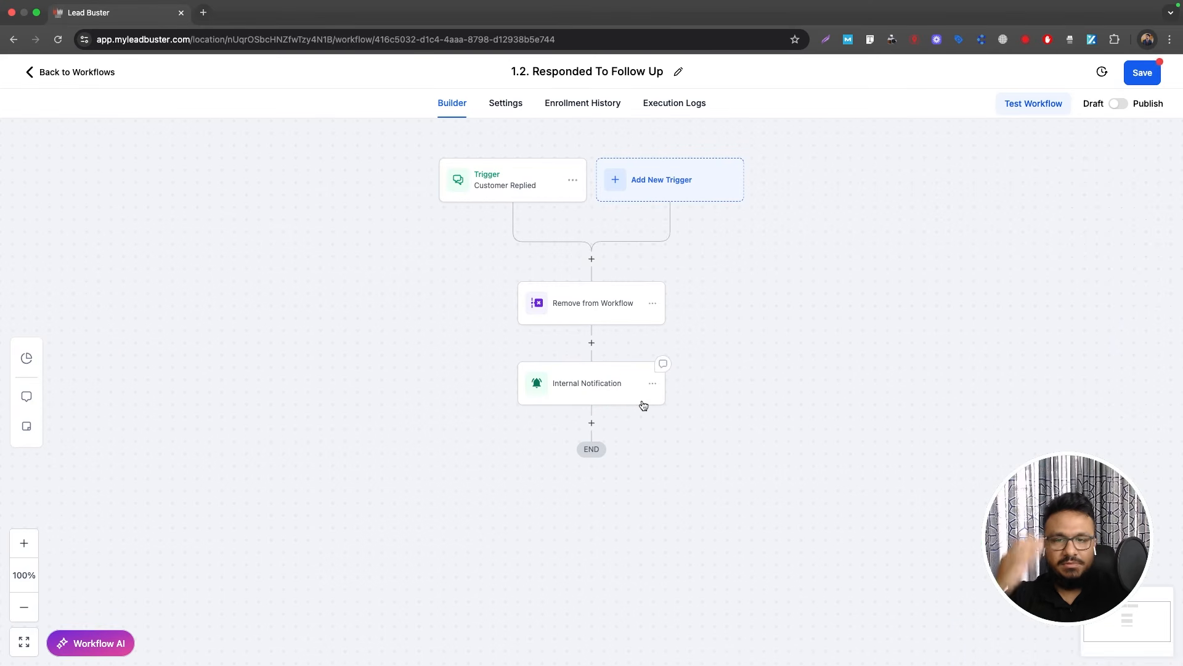
{"action": "left_click", "coordinate": [1121, 104]}
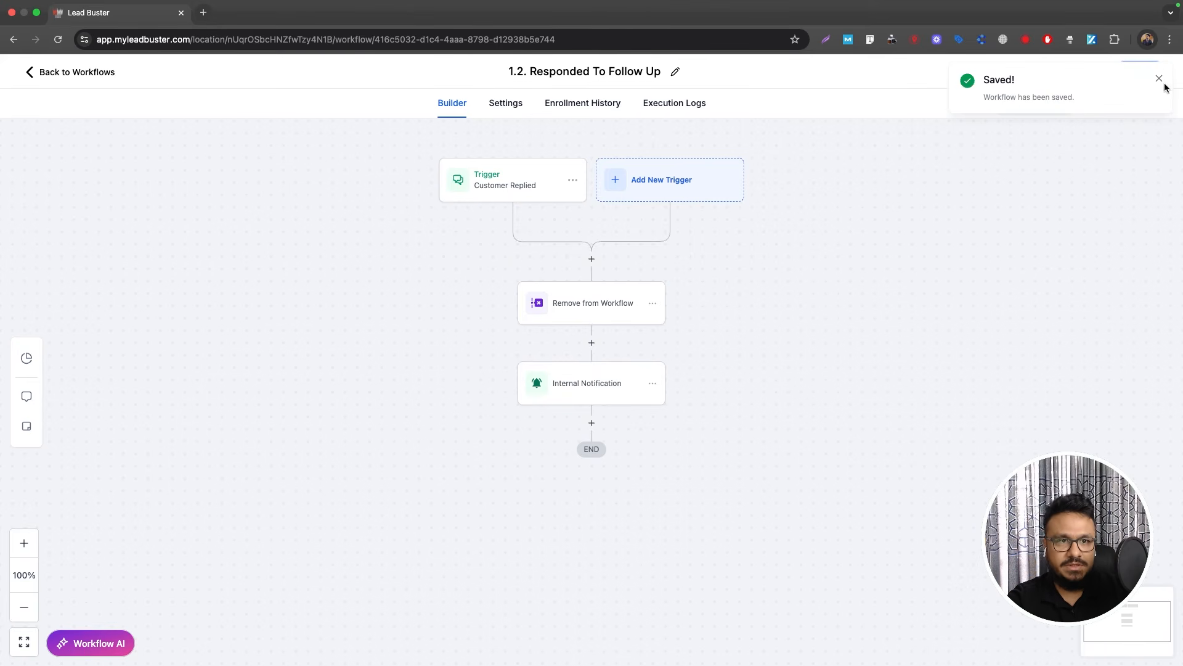
{"action": "left_click", "coordinate": [1160, 79]}
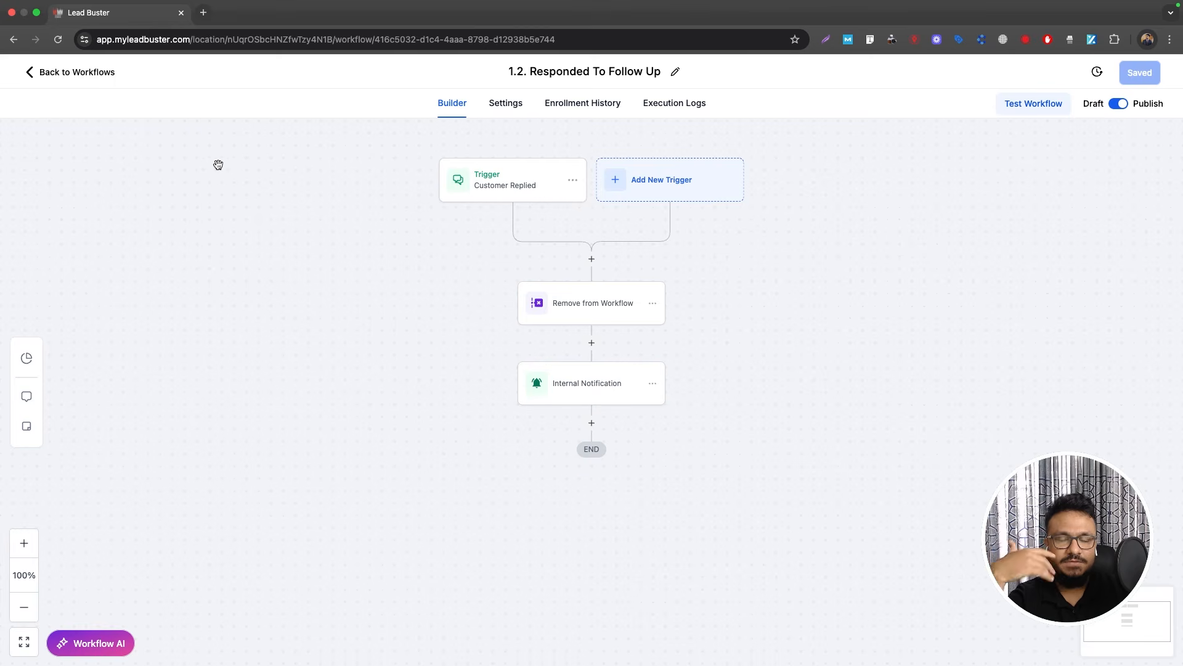
{"action": "left_click", "coordinate": [74, 74]}
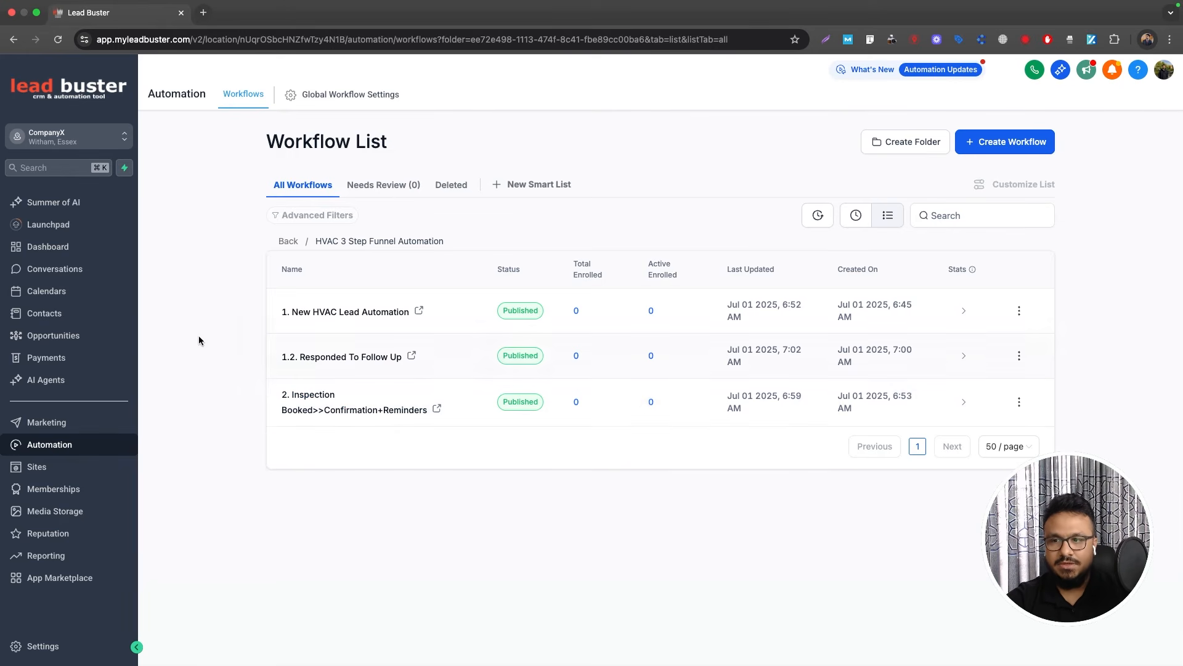
Step: In the HVAC 3 Step Funnel Automation folder, create a new workflow from scratch
{"action": "left_click", "coordinate": [123, 341]}
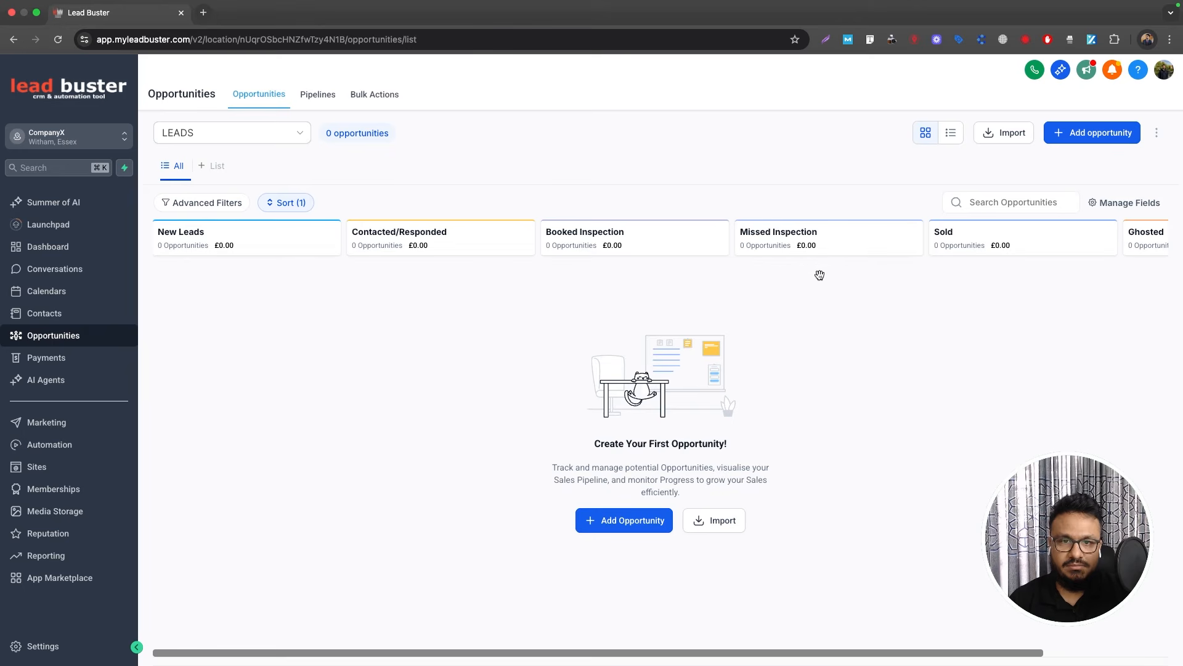
{"action": "left_click", "coordinate": [64, 455]}
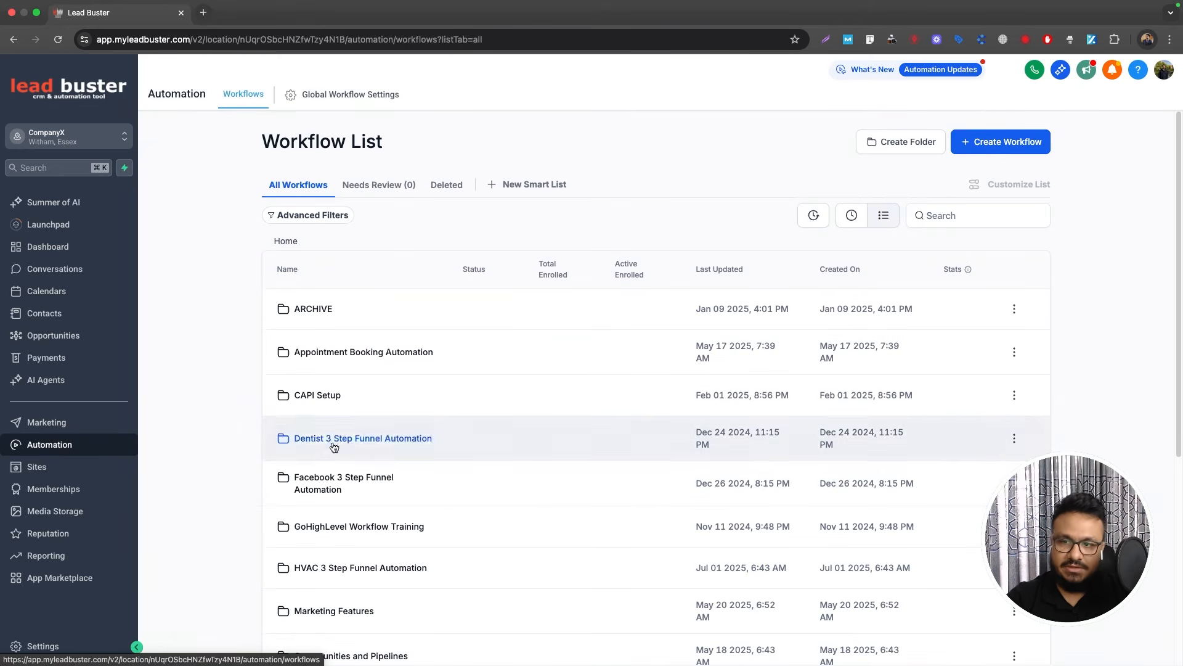
{"action": "left_click", "coordinate": [349, 568]}
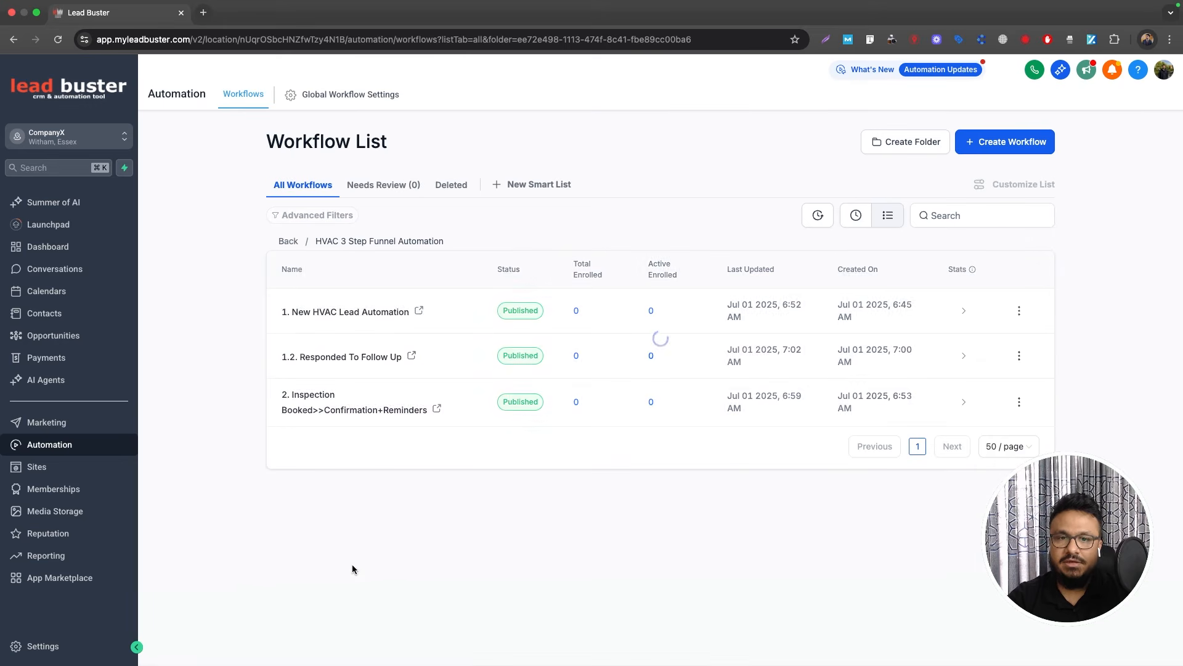
{"action": "left_click", "coordinate": [1015, 149]}
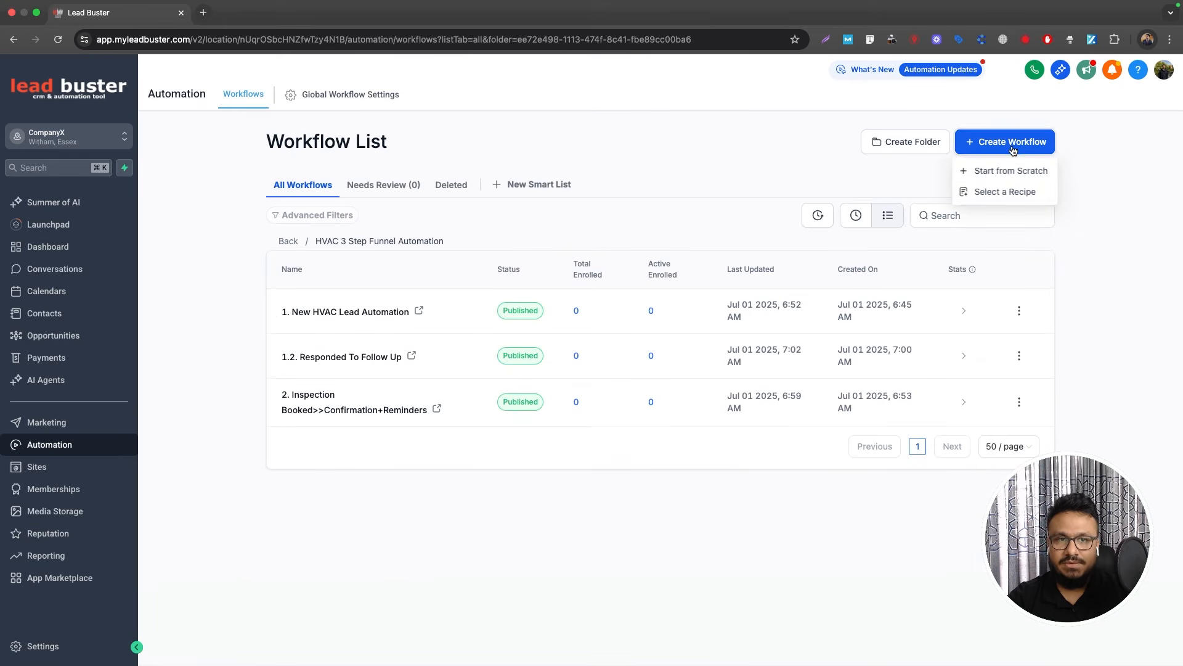
{"action": "left_click", "coordinate": [987, 172]}
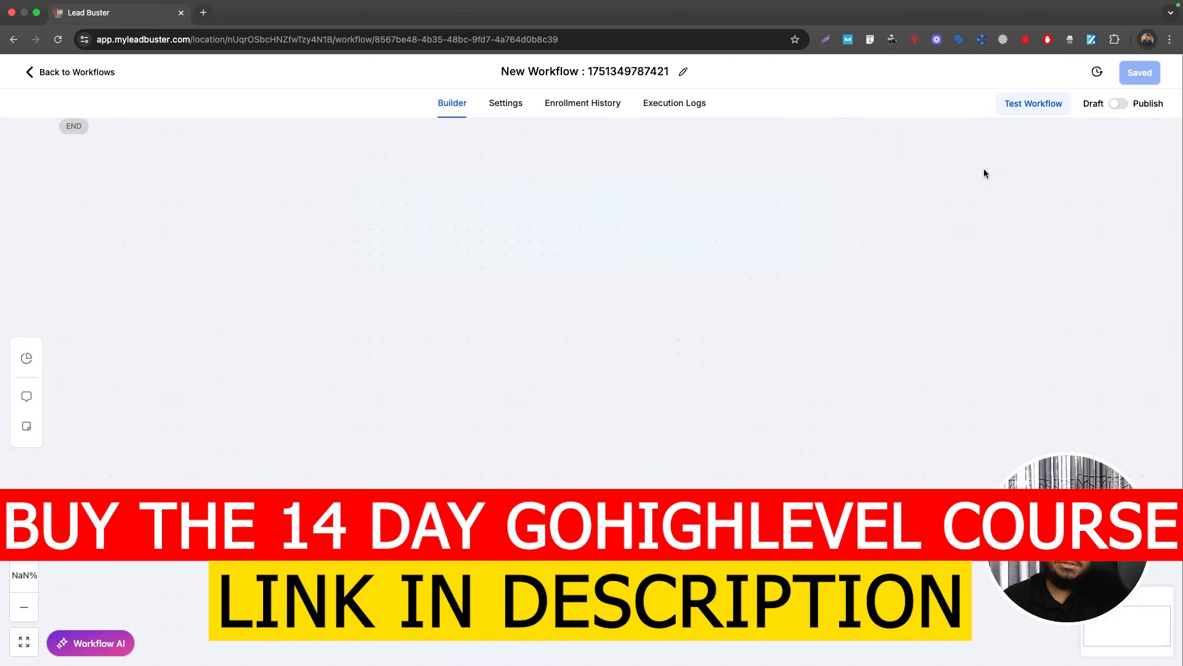
Step: Name the workflow '3. Missed Inspection Follow Up' and add a Pipeline Stage Changed trigger
{"action": "left_click", "coordinate": [615, 73]}
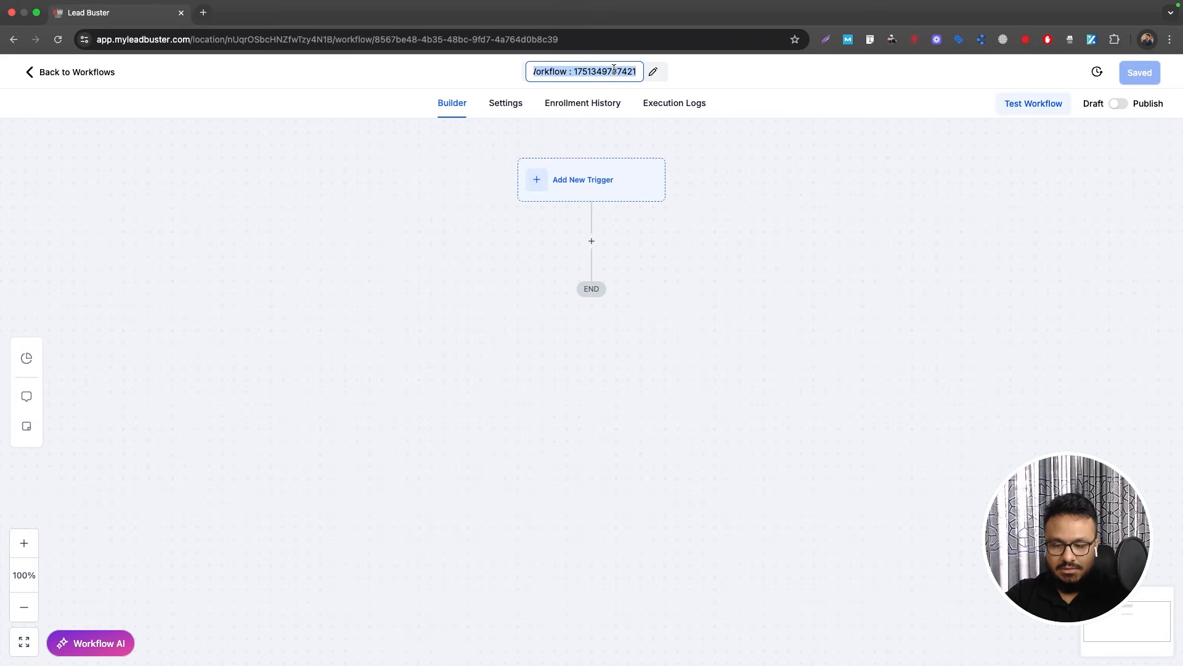
{"action": "type", "text": "3. Miss"}
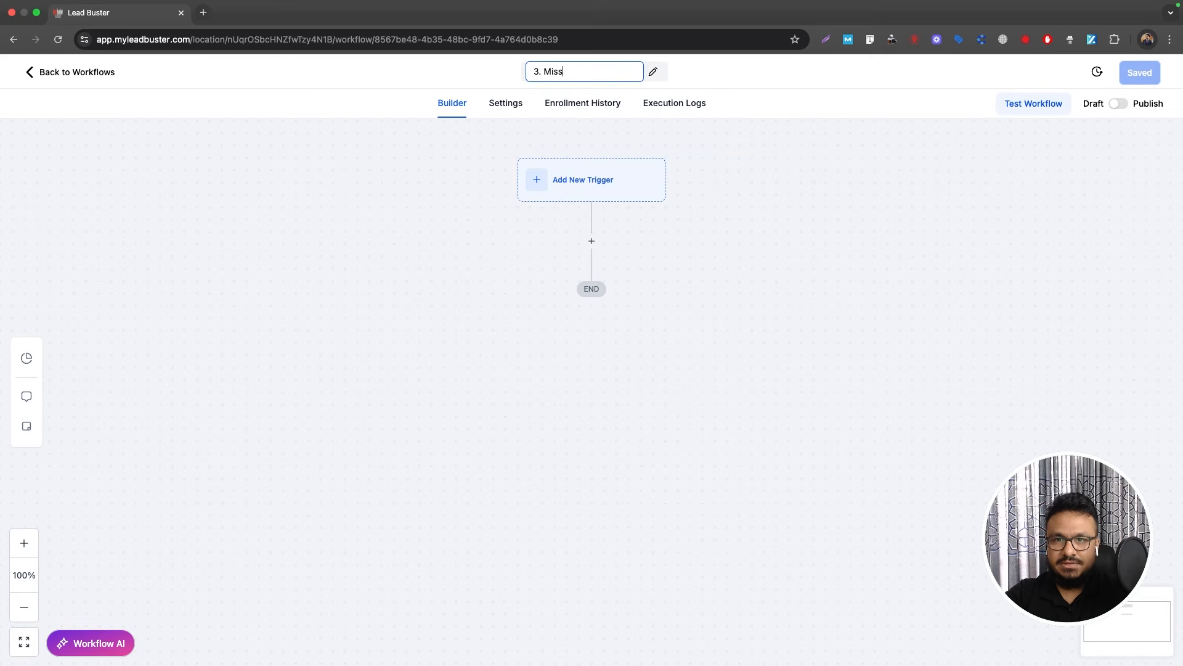
{"action": "type", "text": "ed Inspection Foll"}
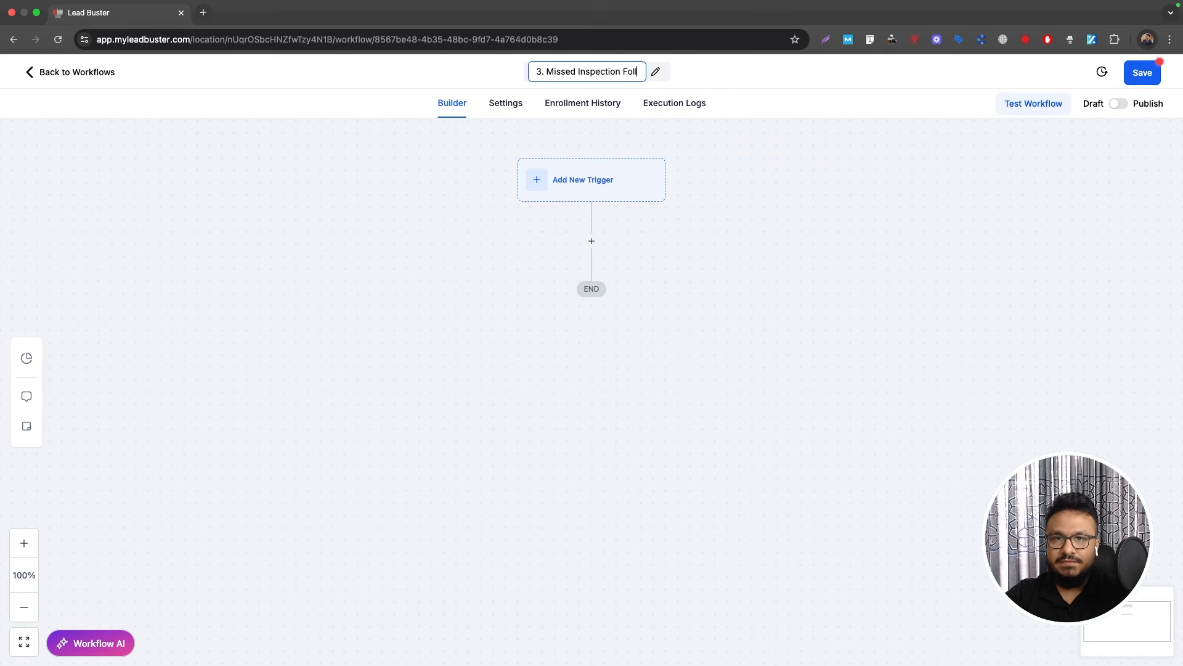
{"action": "type", "text": "ow Up"}
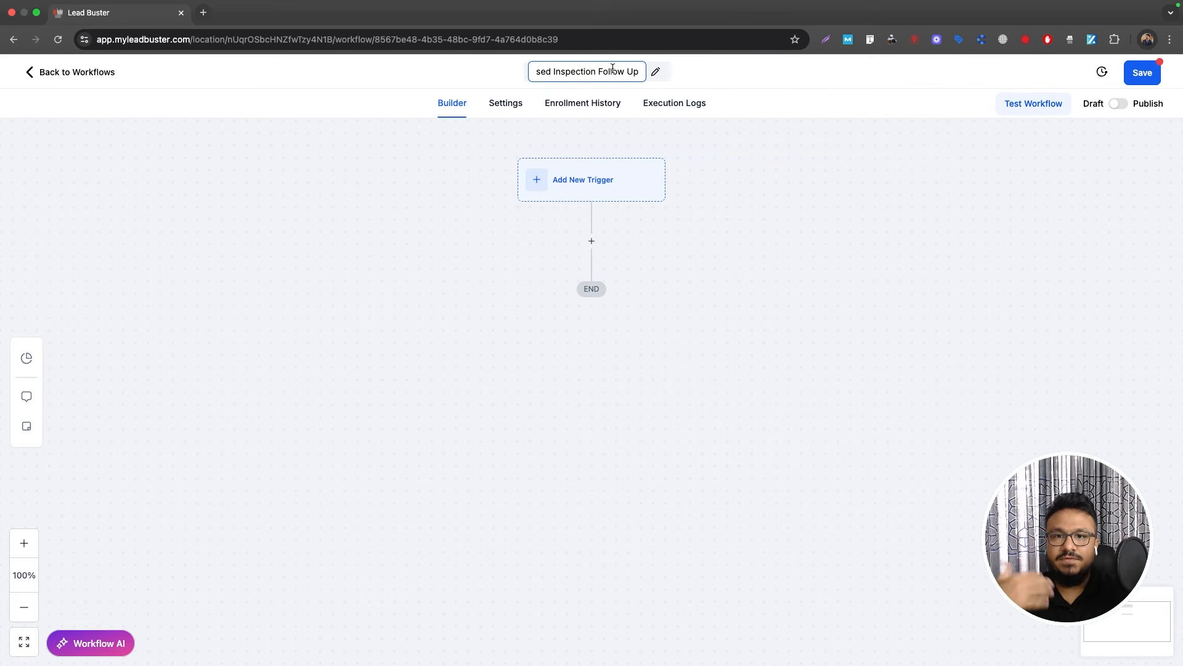
{"action": "left_click", "coordinate": [715, 160]}
{"action": "left_click", "coordinate": [576, 189]}
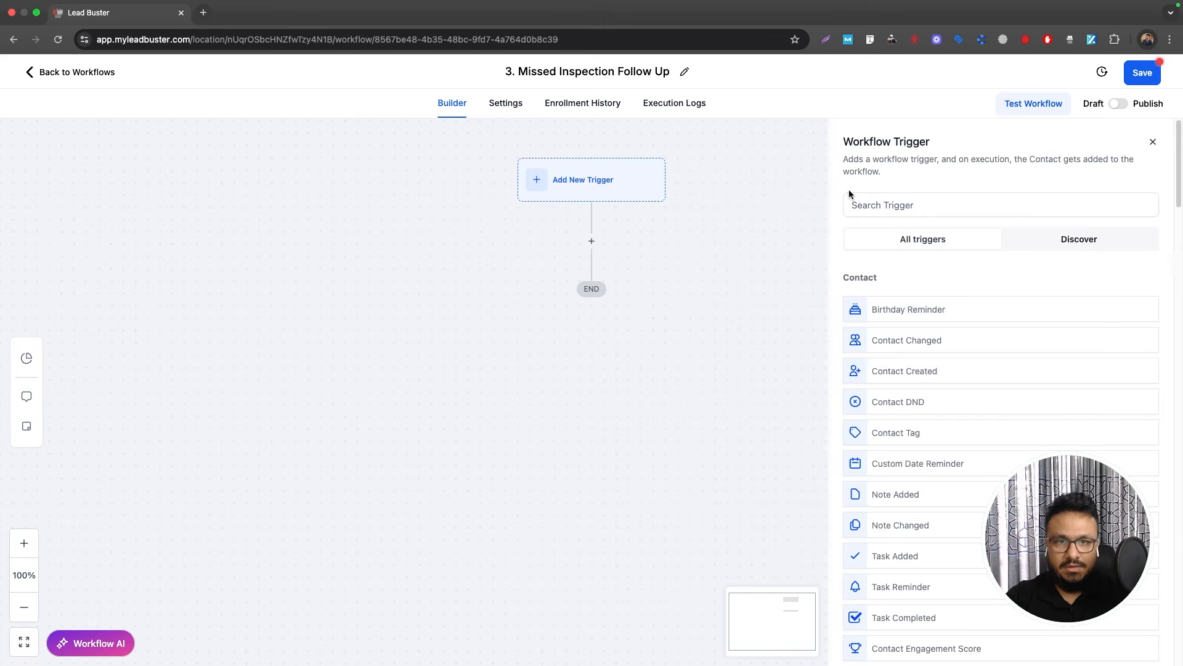
{"action": "left_click", "coordinate": [881, 205]}
{"action": "type", "text": "pipe"}
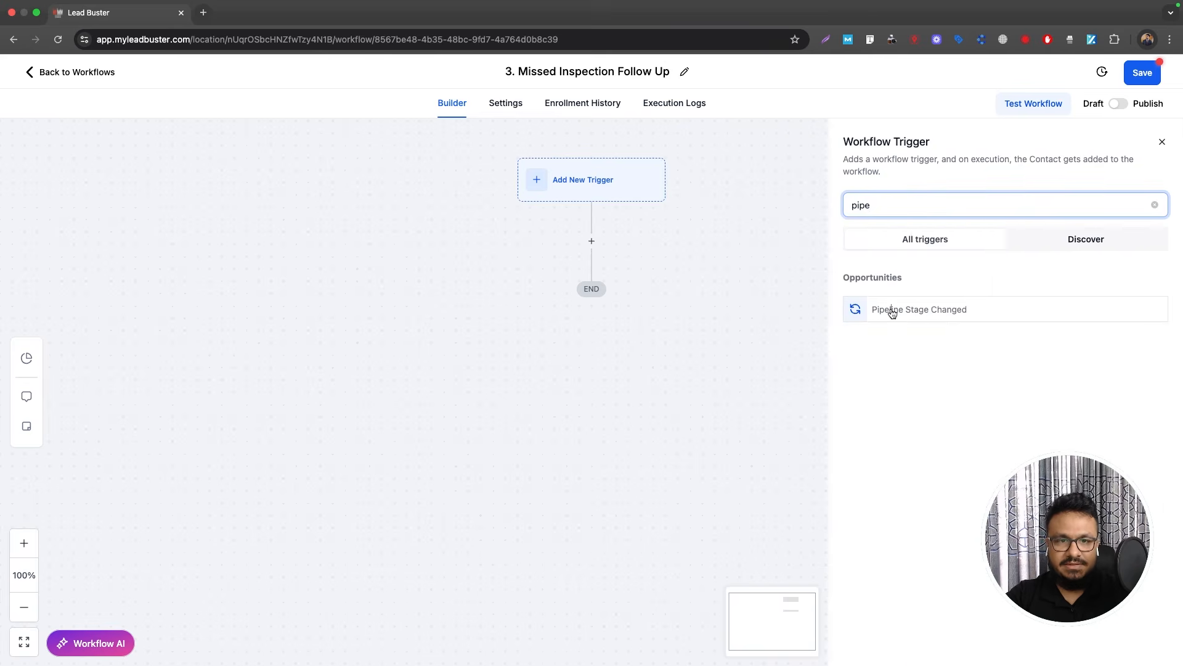
{"action": "left_click", "coordinate": [891, 310]}
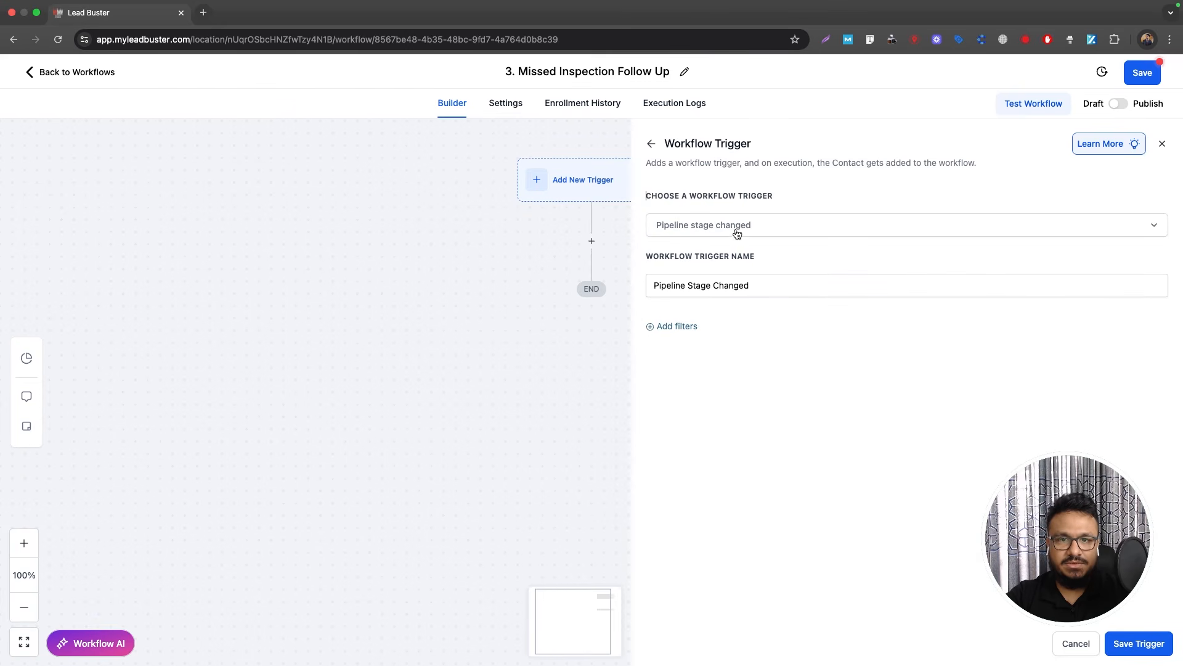
Step: Filter the trigger to pipeline LEADS and stage Missed Inspection, then save it
{"action": "left_click", "coordinate": [677, 327]}
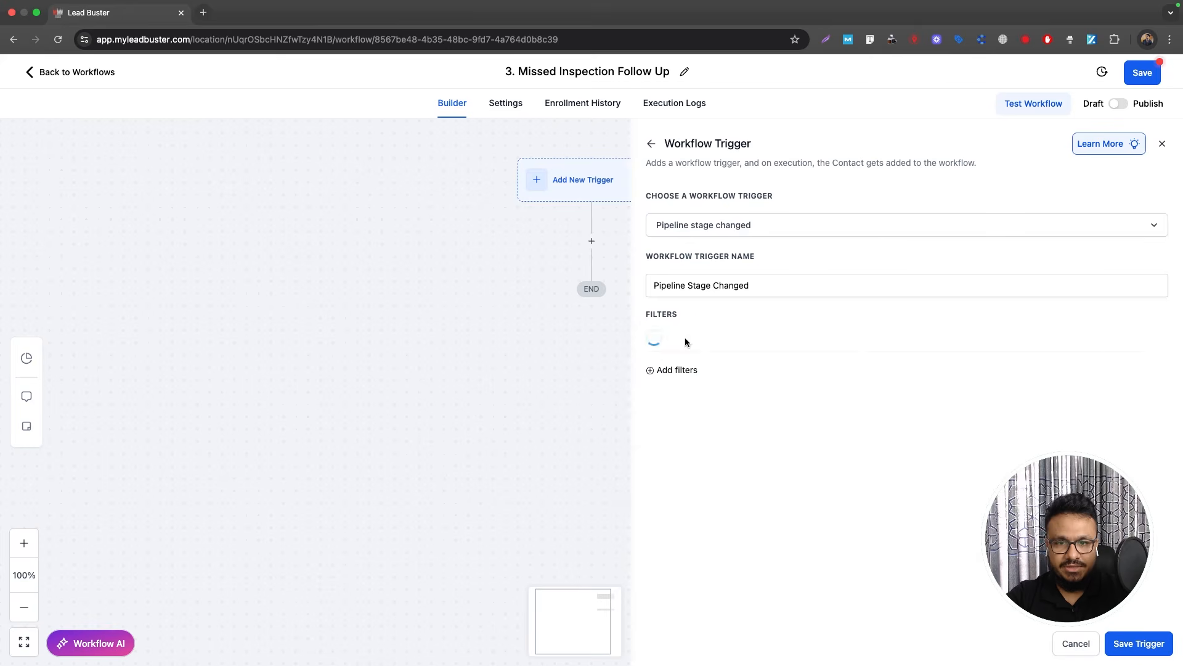
{"action": "left_click", "coordinate": [684, 341]}
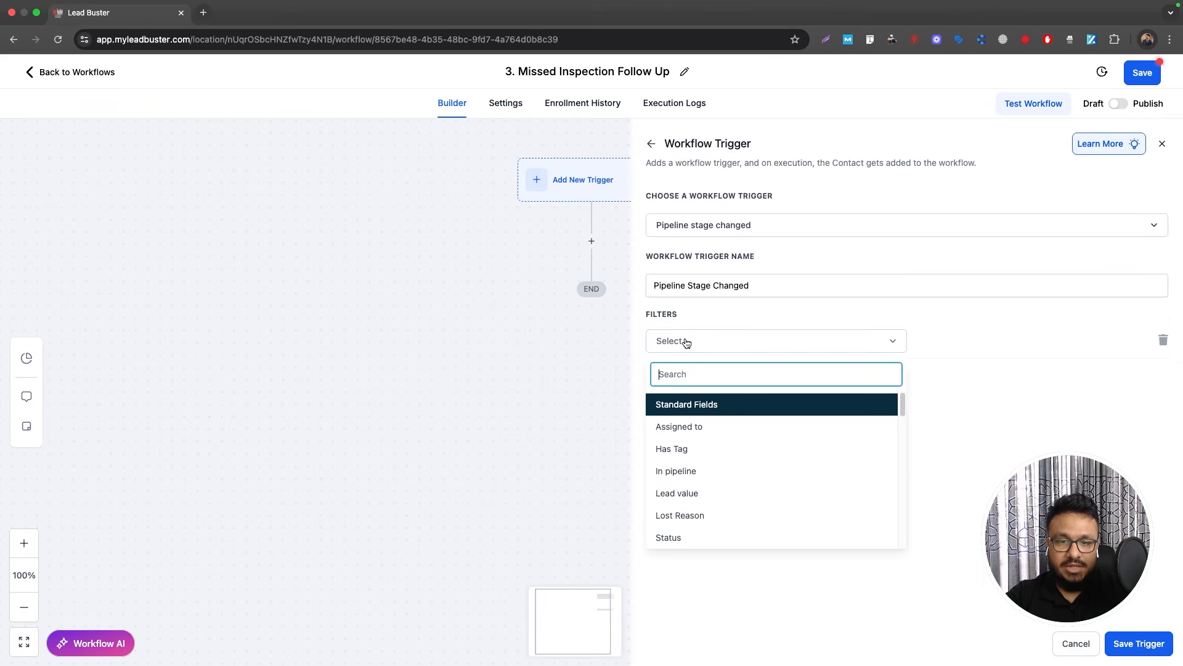
{"action": "left_click", "coordinate": [690, 474]}
{"action": "left_click", "coordinate": [965, 350]}
{"action": "left_click", "coordinate": [935, 418]}
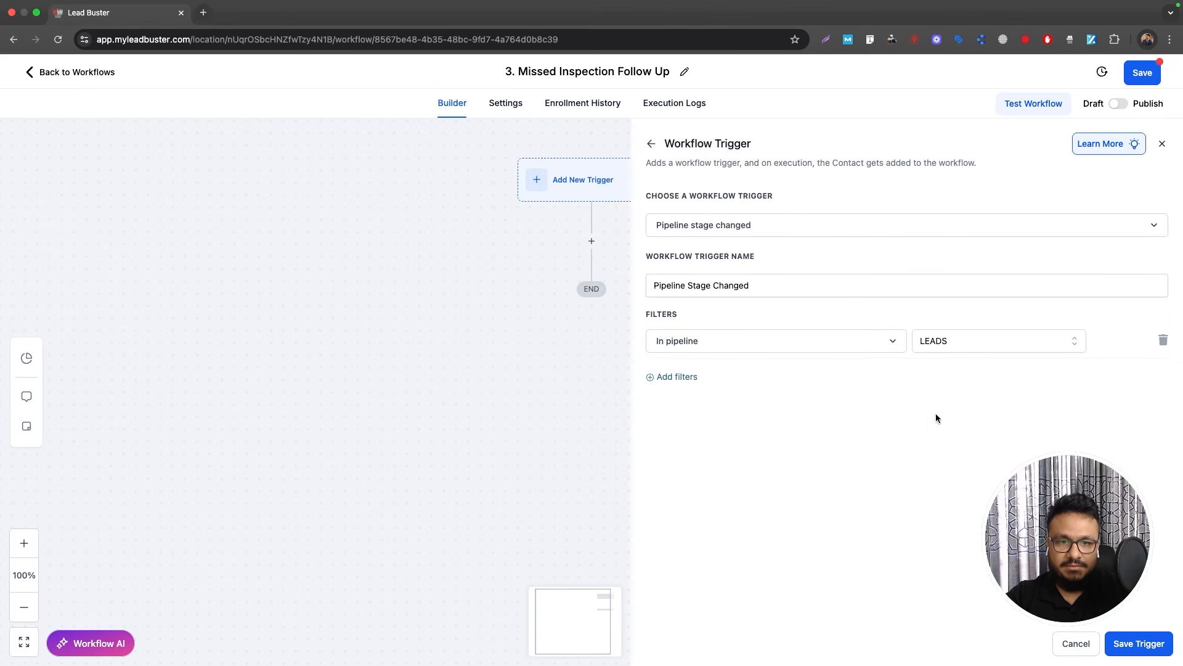
{"action": "left_click", "coordinate": [666, 376]}
{"action": "left_click", "coordinate": [685, 384]}
{"action": "left_click", "coordinate": [702, 547]}
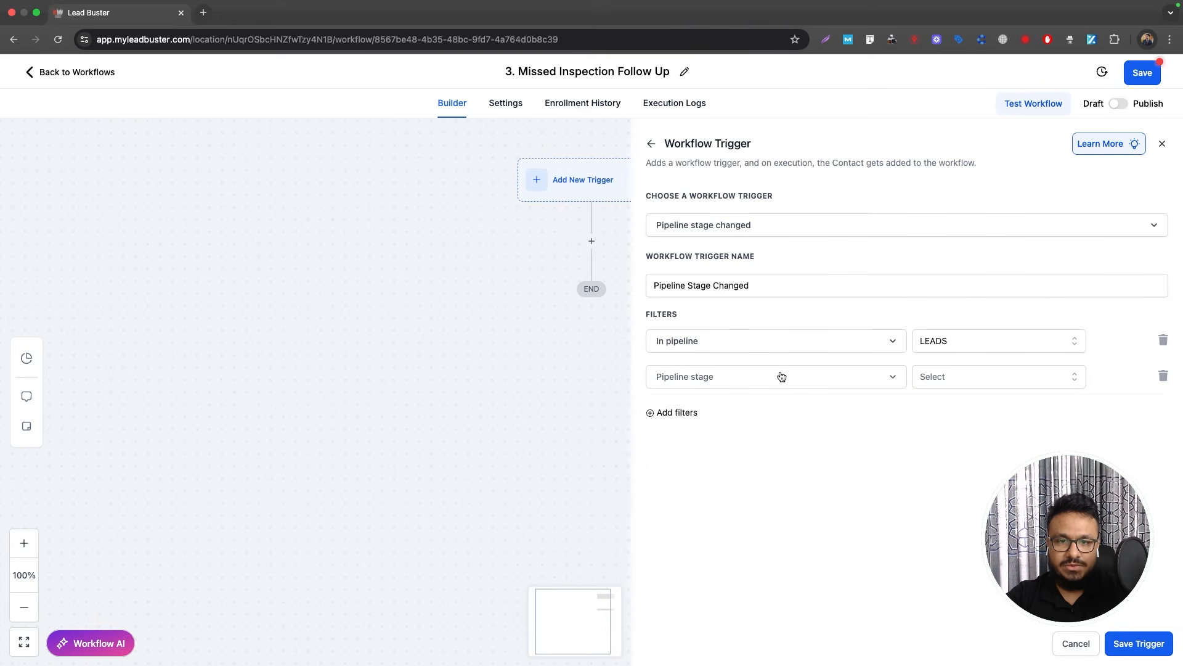
{"action": "left_click", "coordinate": [951, 375]}
{"action": "left_click", "coordinate": [952, 498]}
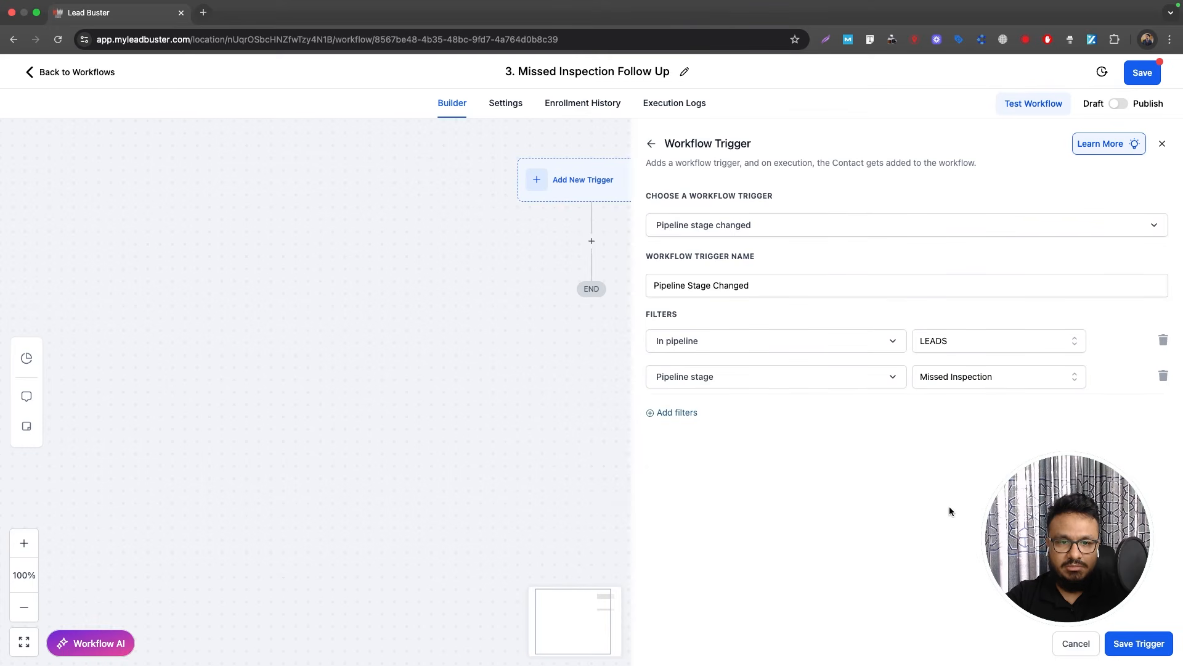
{"action": "left_click", "coordinate": [1151, 647]}
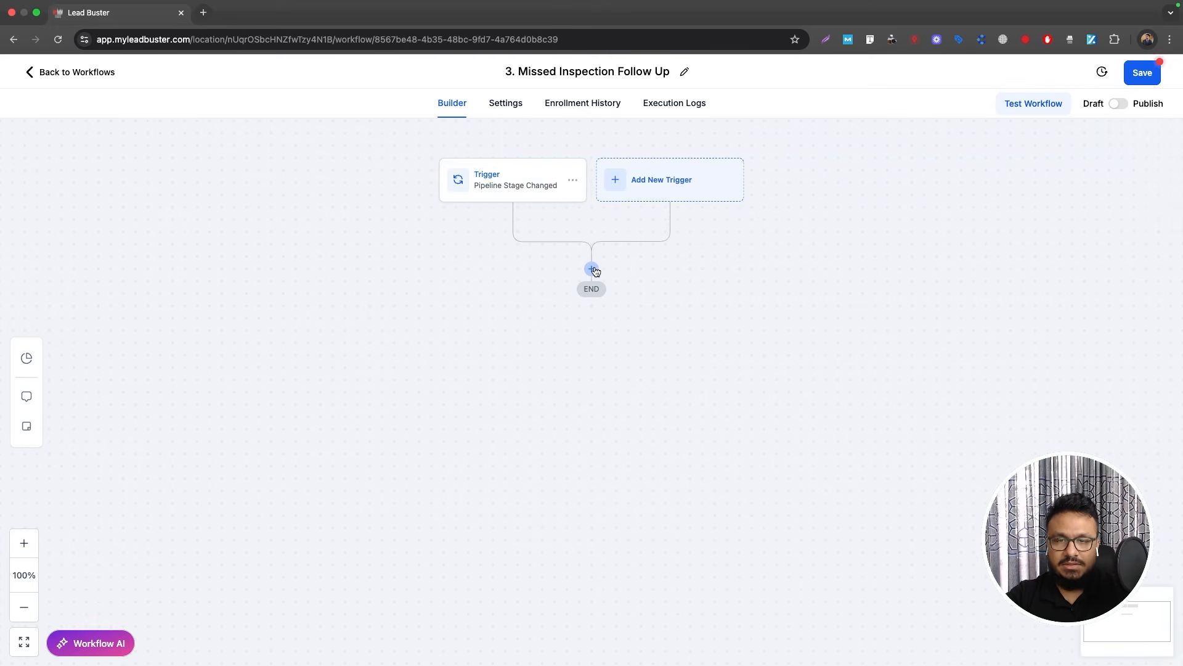
Step: Add a 1-day Wait step named 'Wait 1 day' after the trigger
{"action": "left_click", "coordinate": [593, 270]}
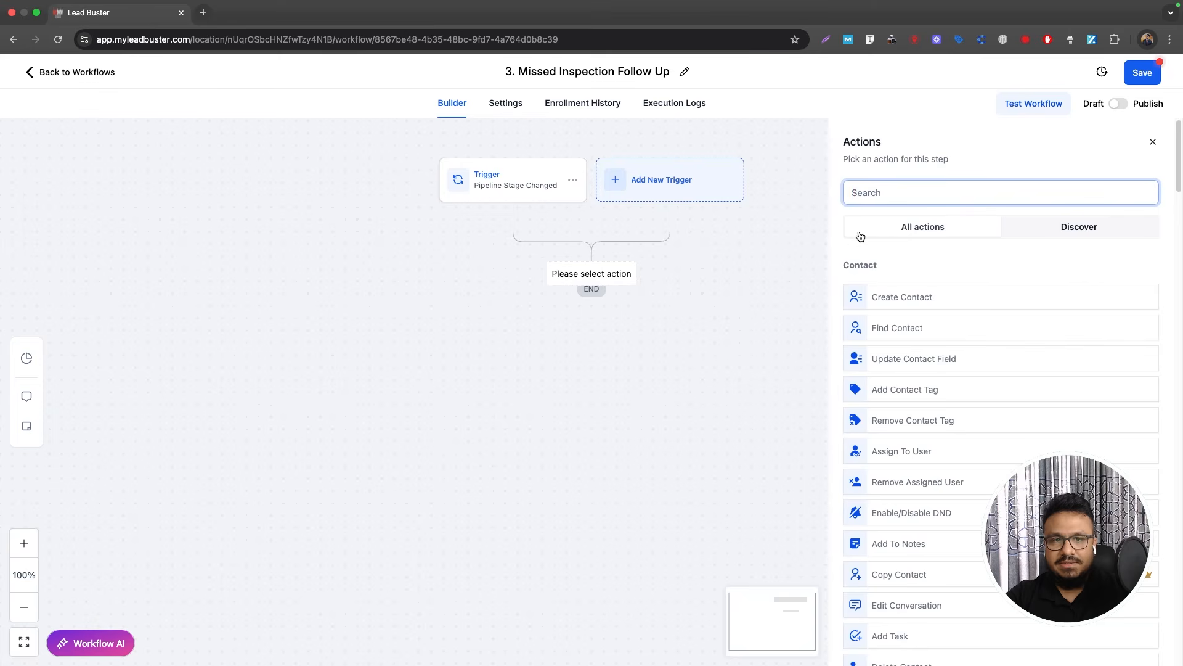
{"action": "type", "text": "wait"}
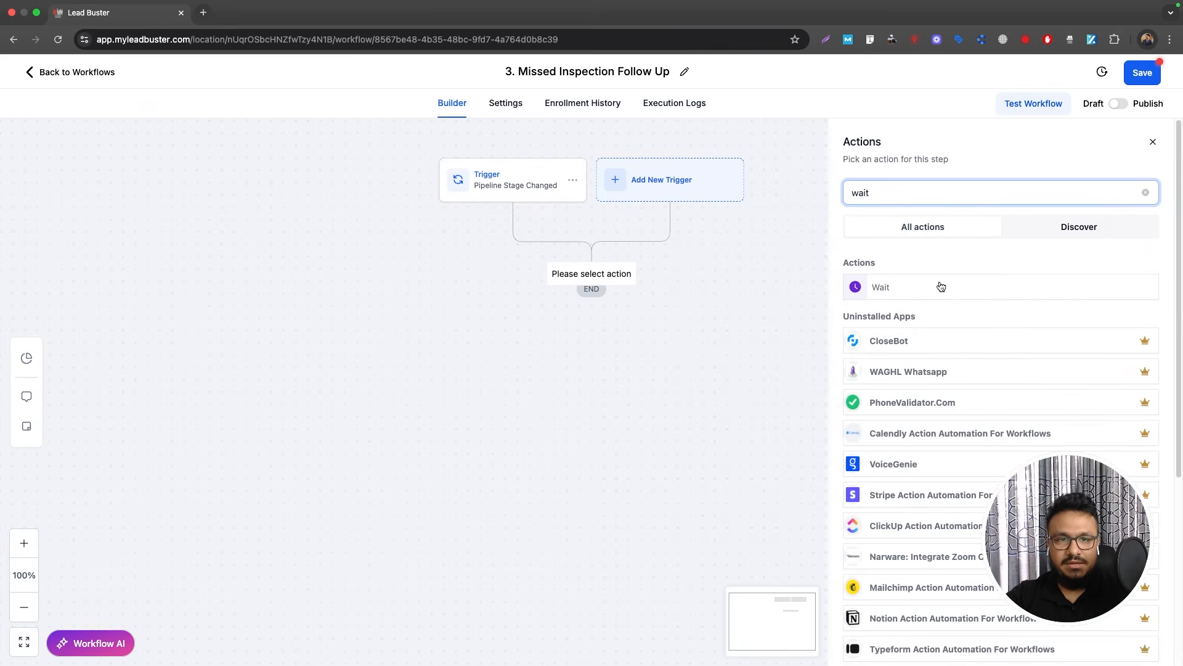
{"action": "left_click", "coordinate": [941, 287]}
{"action": "left_click", "coordinate": [712, 330]}
{"action": "type", "text": "1"}
{"action": "left_click", "coordinate": [790, 336]}
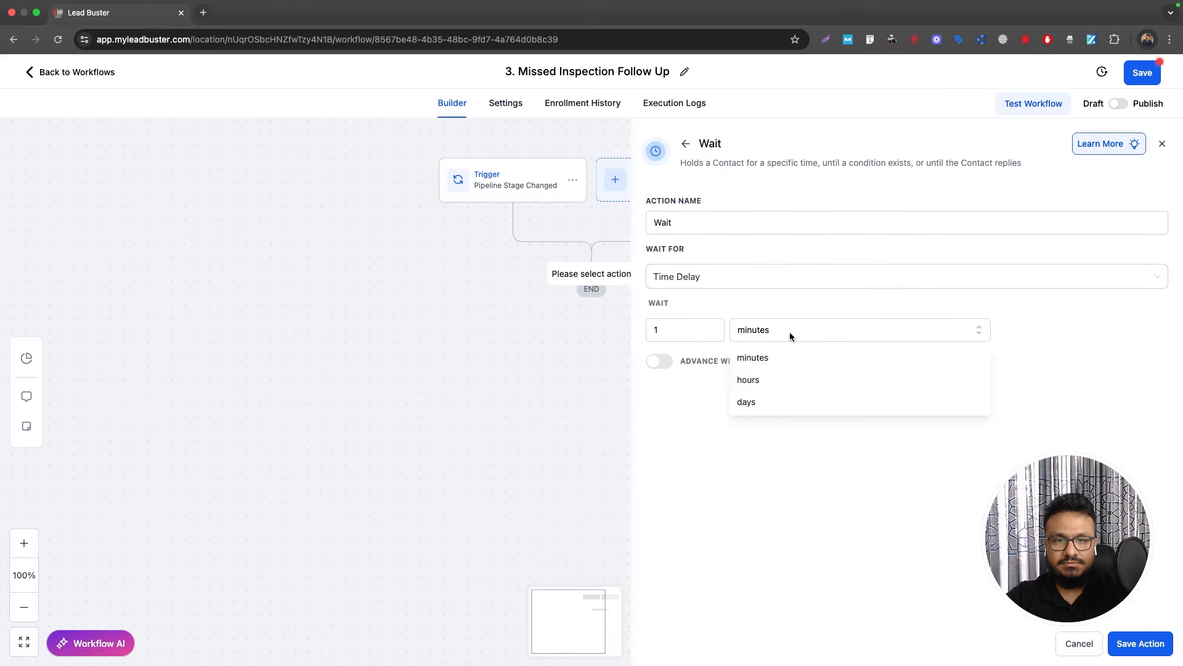
{"action": "left_click", "coordinate": [763, 402]}
{"action": "left_click", "coordinate": [706, 229]}
{"action": "type", "text": "1 day"}
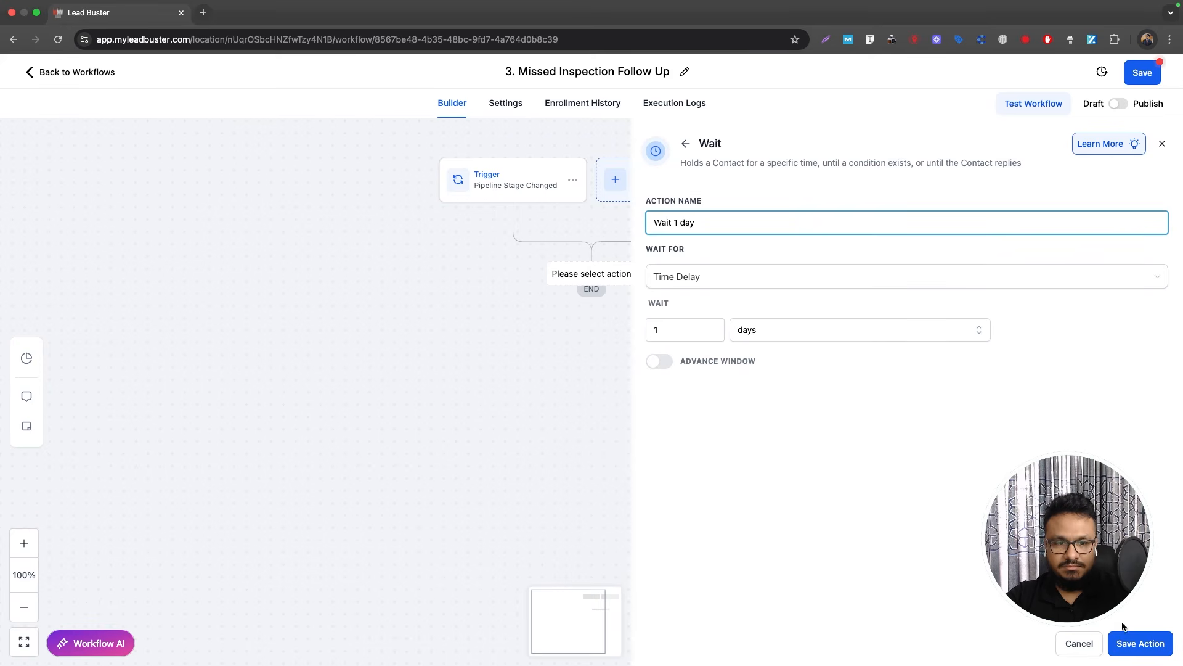
{"action": "left_click", "coordinate": [1133, 642]}
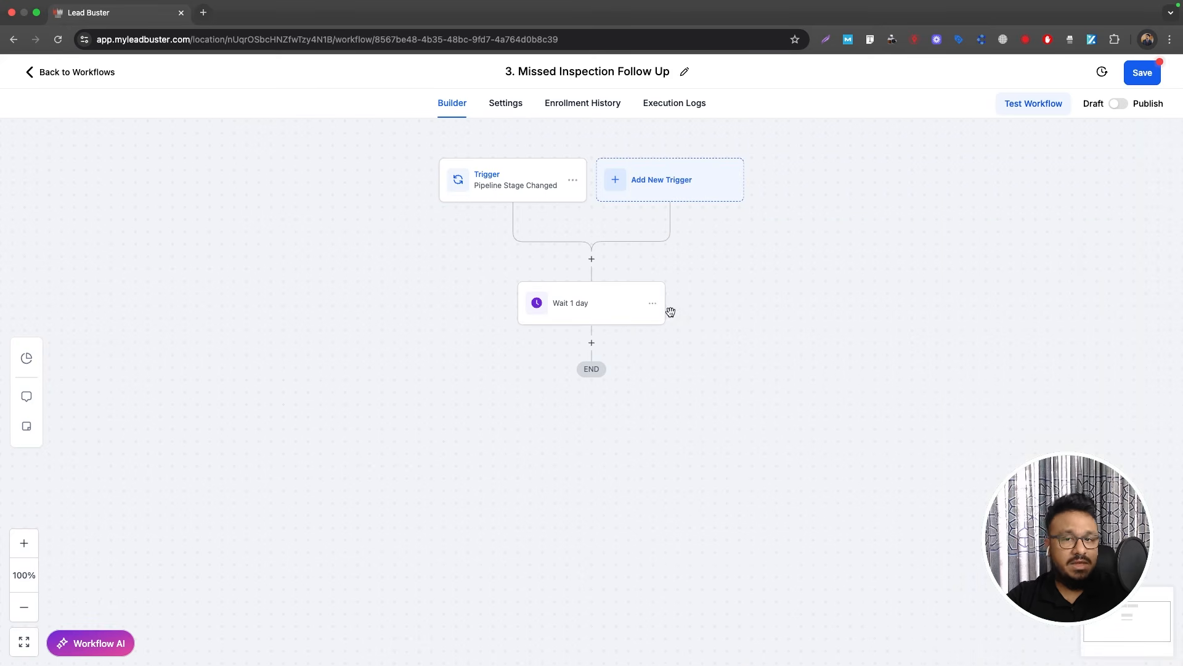
Step: Add a Send SMS greeting the contact's first name about the cancelled inspection, with [BOOKING LINK]
{"action": "left_click", "coordinate": [592, 343]}
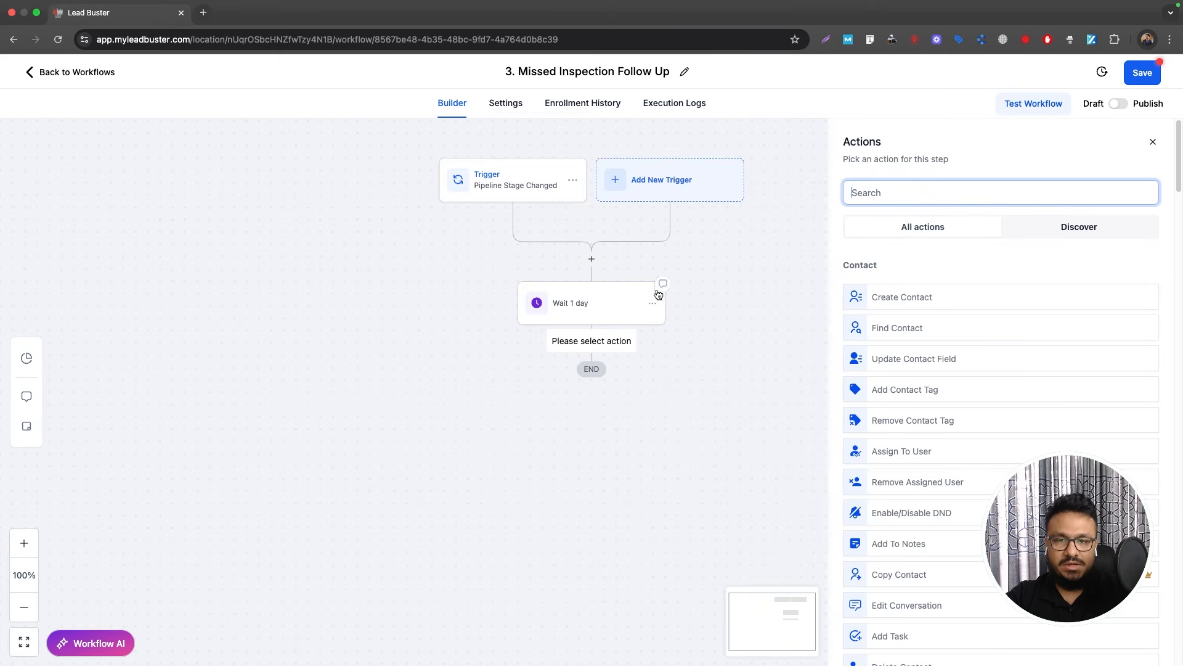
{"action": "type", "text": "sms"}
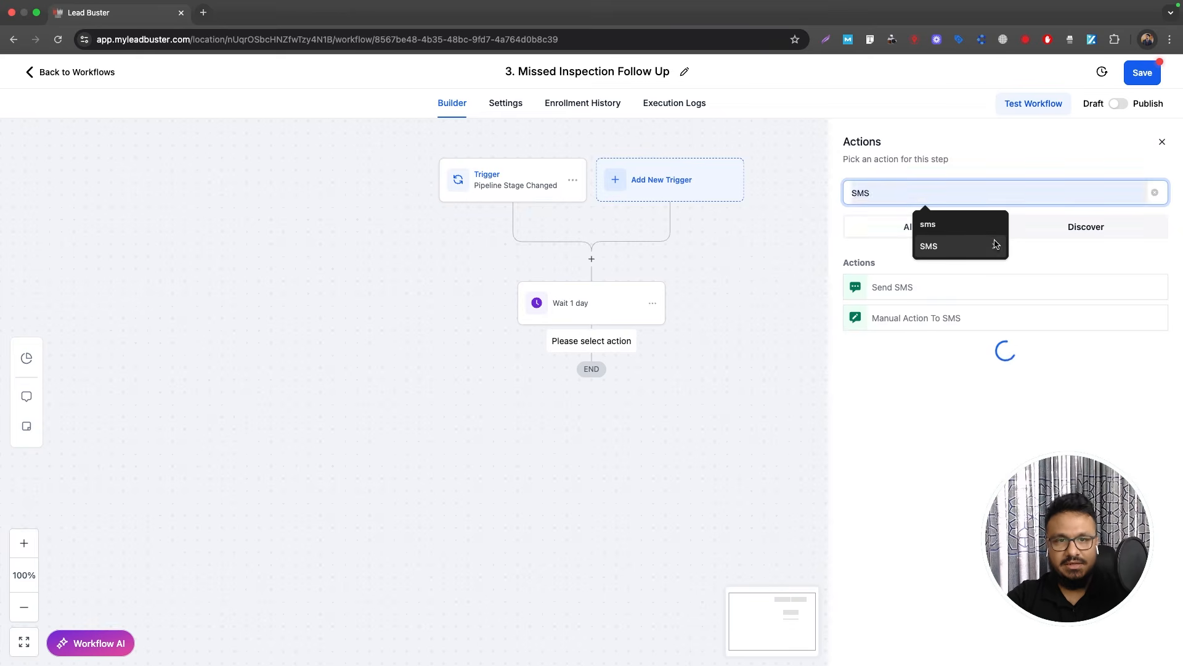
{"action": "left_click", "coordinate": [959, 290]}
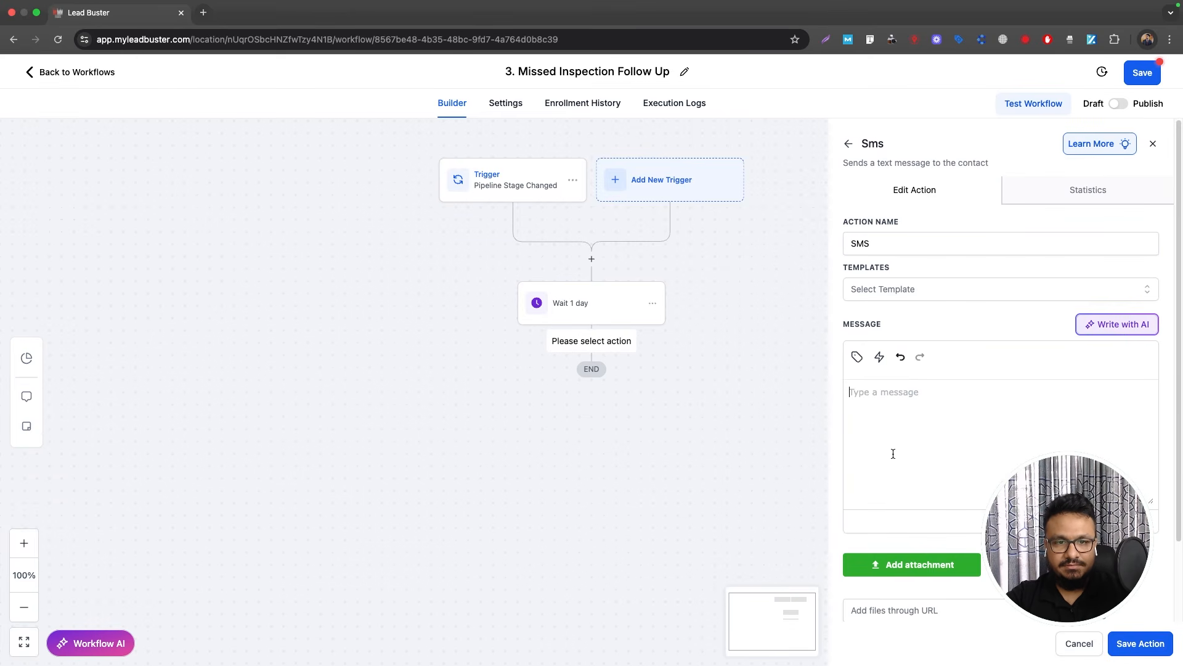
{"action": "left_click", "coordinate": [893, 454]}
{"action": "type", "text": "Hi"}
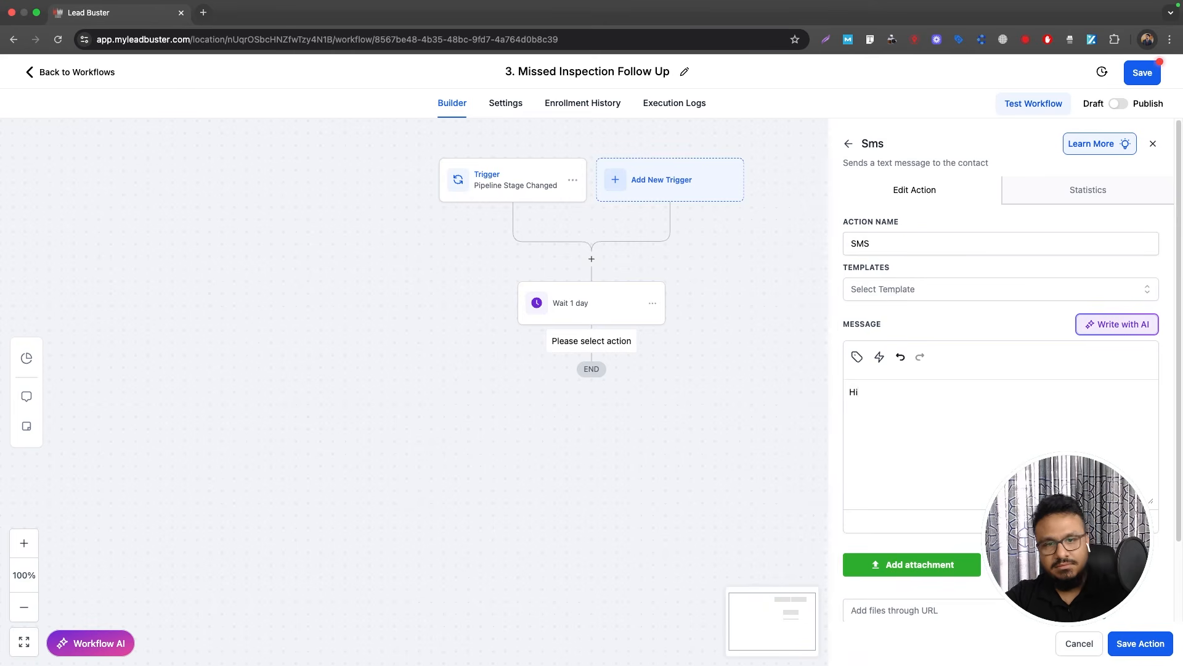
{"action": "left_click", "coordinate": [848, 356]}
{"action": "left_click", "coordinate": [814, 414]}
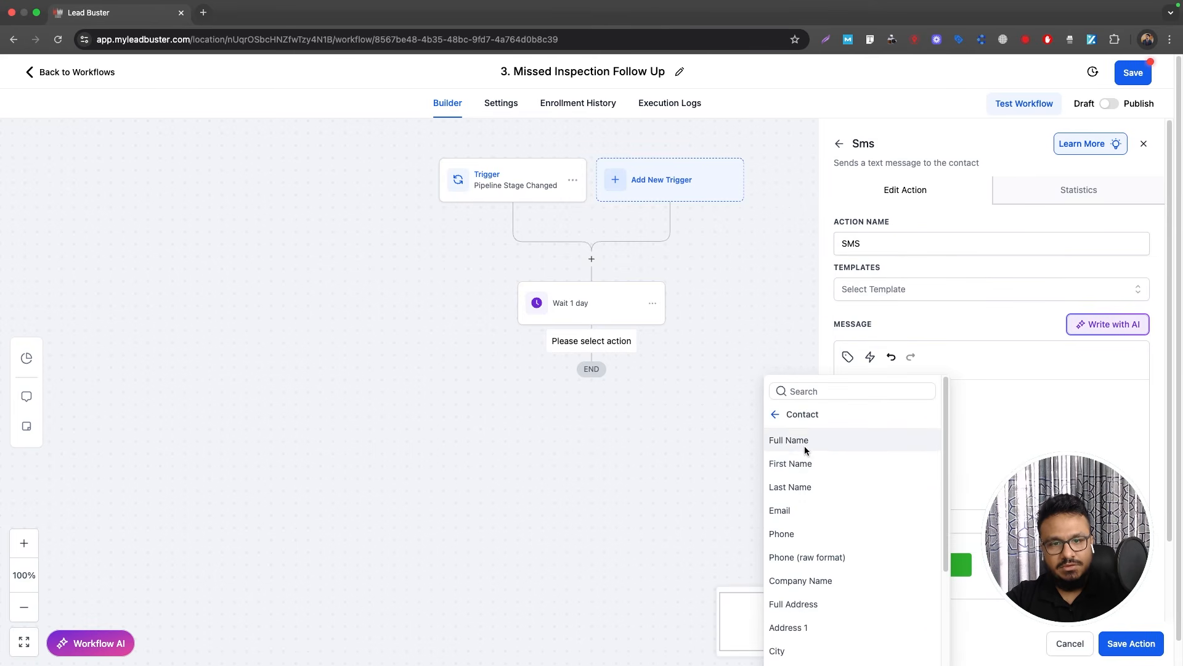
{"action": "left_click", "coordinate": [804, 463]}
{"action": "type", "text": ", s"}
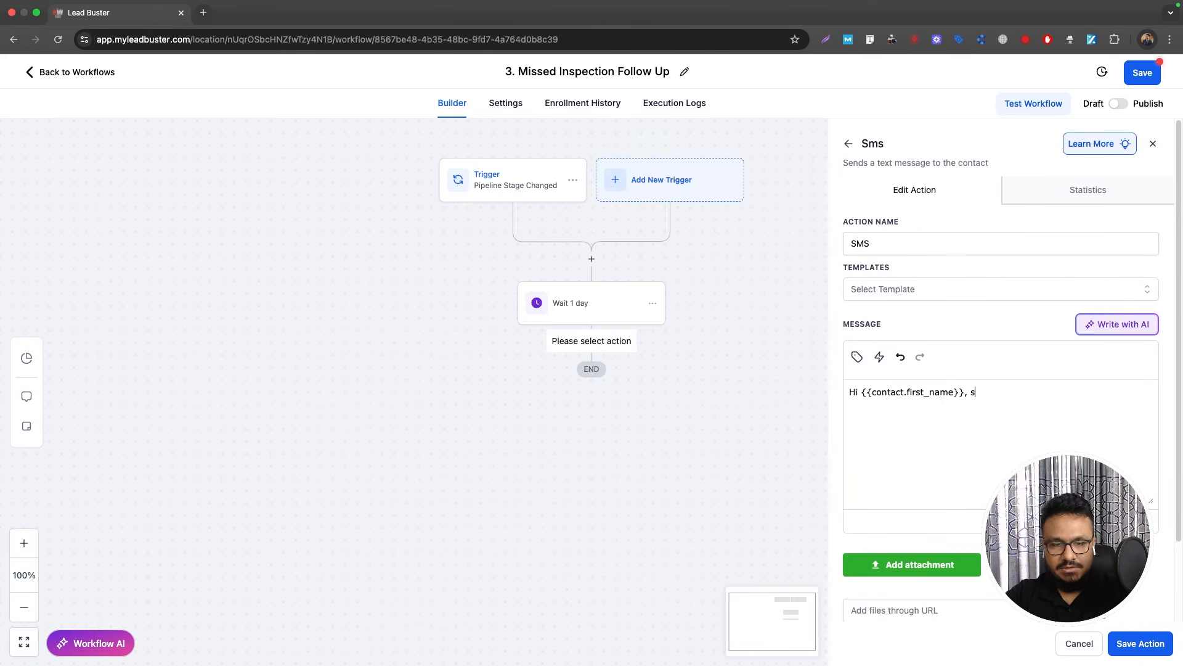
{"action": "type", "text": "orry you had to"}
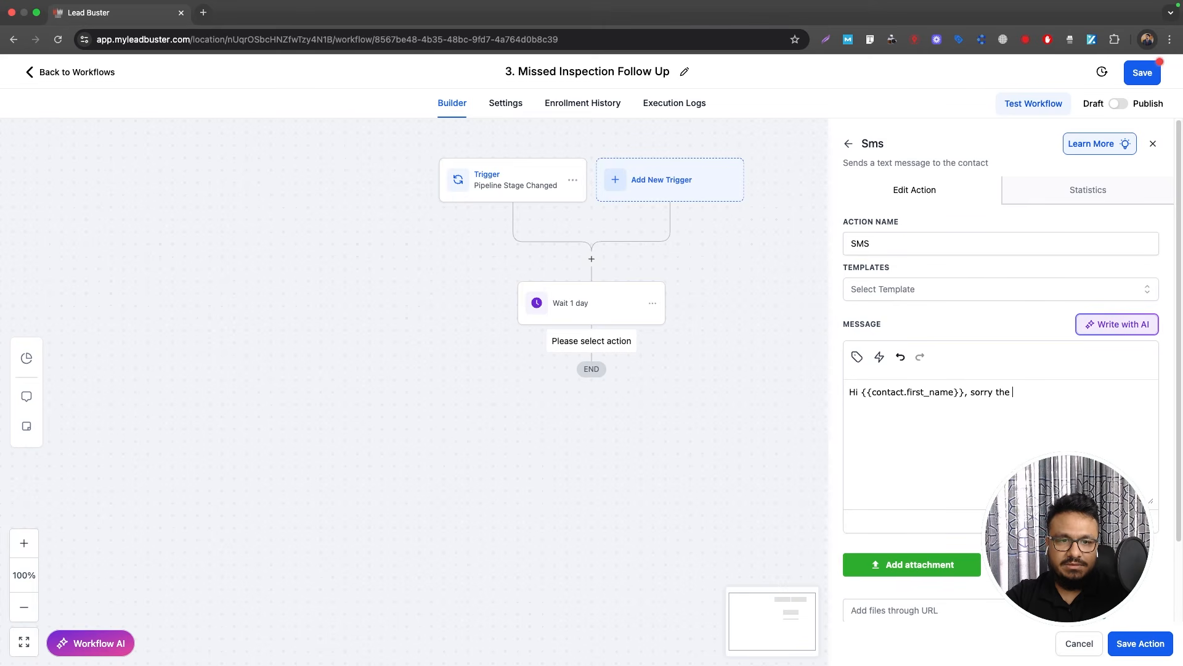
{"action": "type", "text": "inspection was cancelled. Do you have some time this week to reschedule? Here is the link:"}
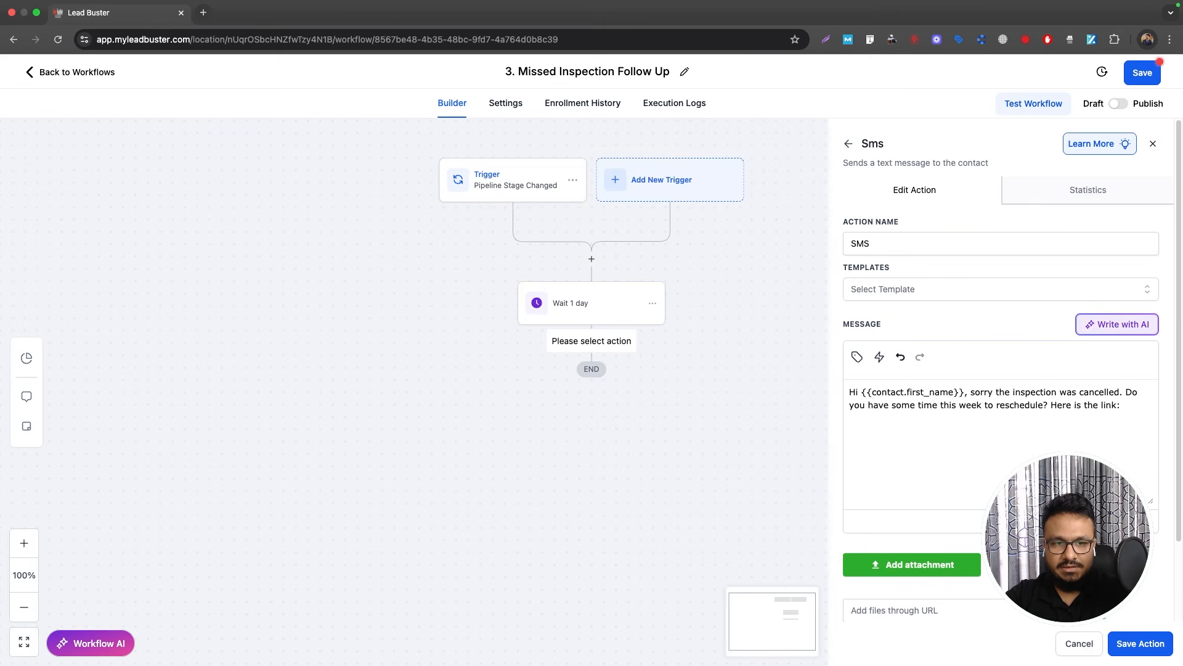
{"action": "type", "text": "[BOOKING LINK"}
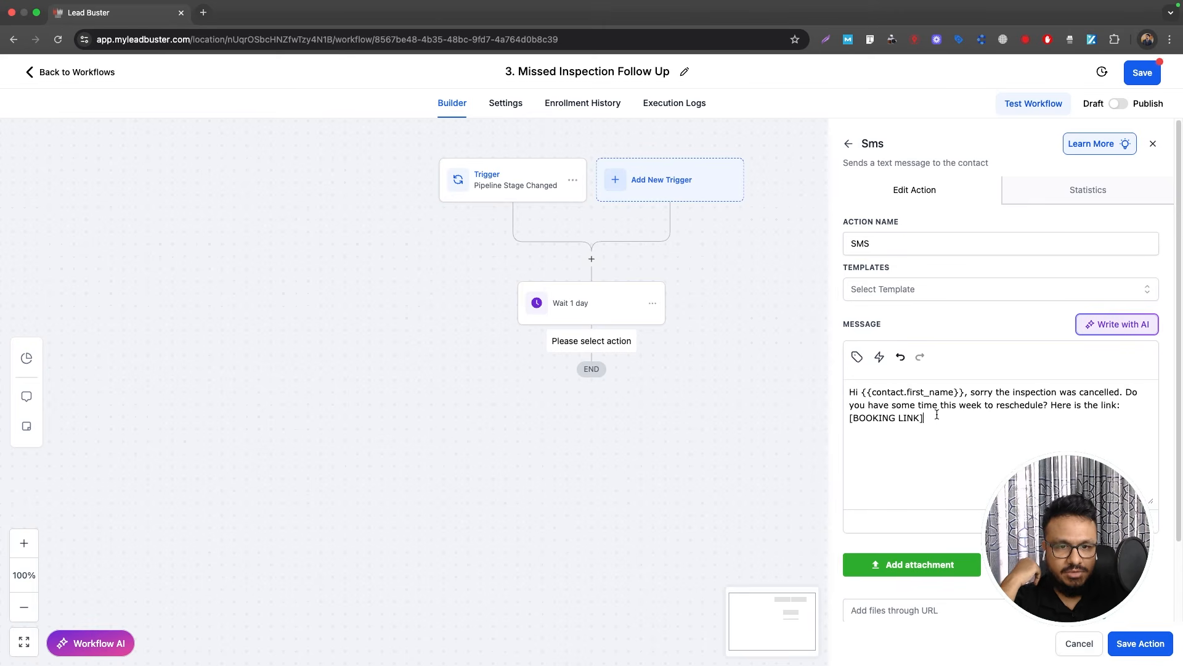
{"action": "left_click", "coordinate": [1127, 641]}
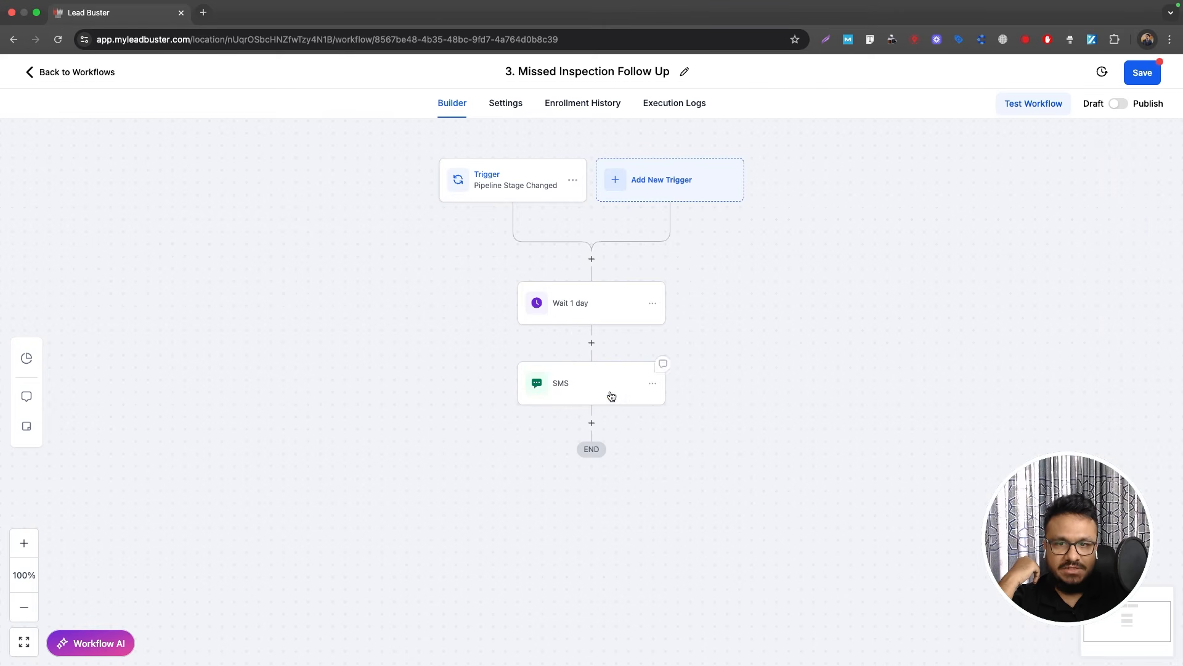
Step: Add a 2-day Wait step named 'Wait 2 days' after the SMS
{"action": "left_click", "coordinate": [593, 423]}
{"action": "type", "text": "wait"}
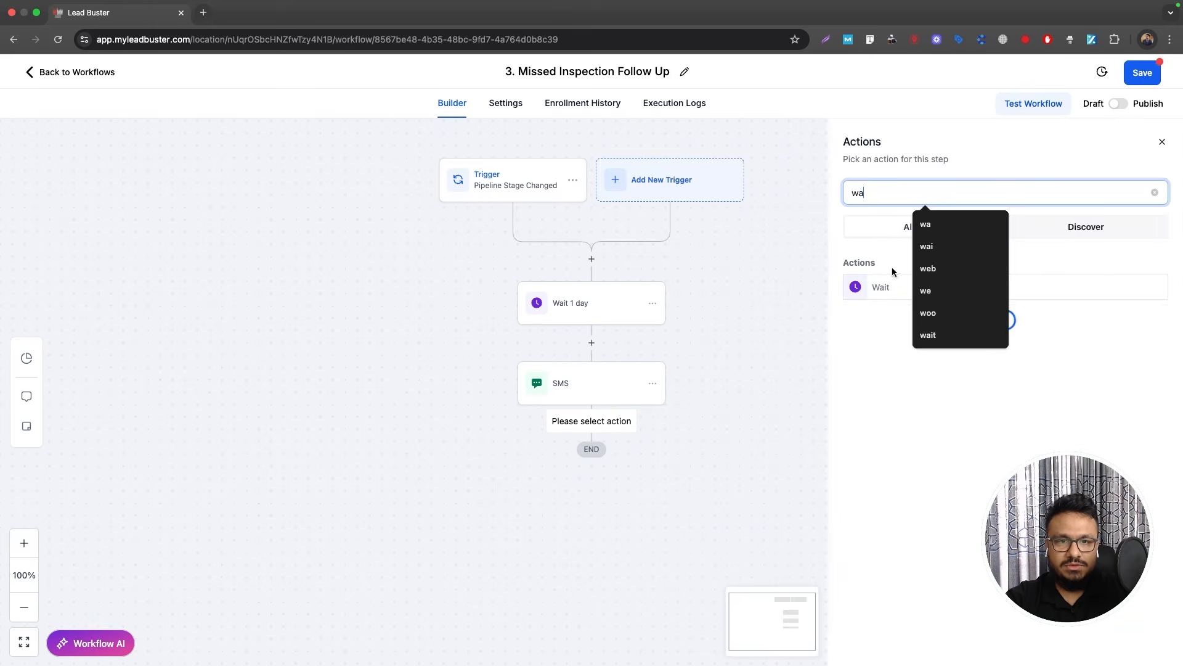
{"action": "left_click", "coordinate": [885, 284]}
{"action": "left_click", "coordinate": [697, 330]}
{"action": "type", "text": "2"}
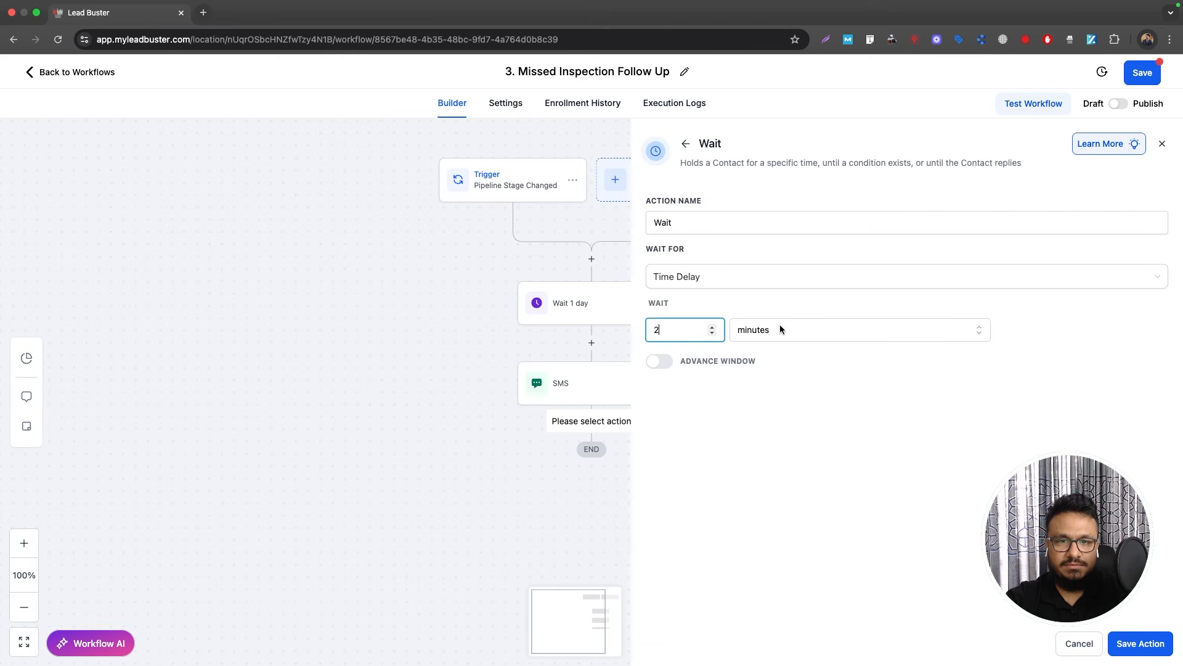
{"action": "left_click", "coordinate": [779, 330]}
{"action": "left_click", "coordinate": [764, 398]}
{"action": "left_click", "coordinate": [717, 223]}
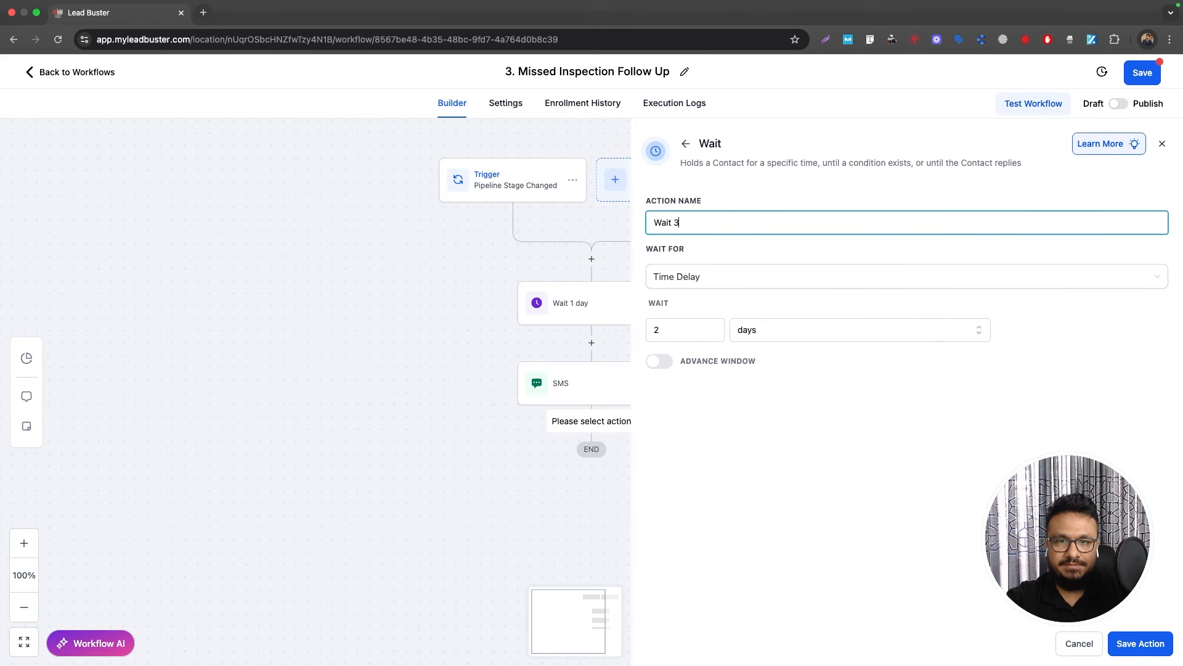
{"action": "type", "text": "2 days"}
{"action": "left_click", "coordinate": [1140, 642]}
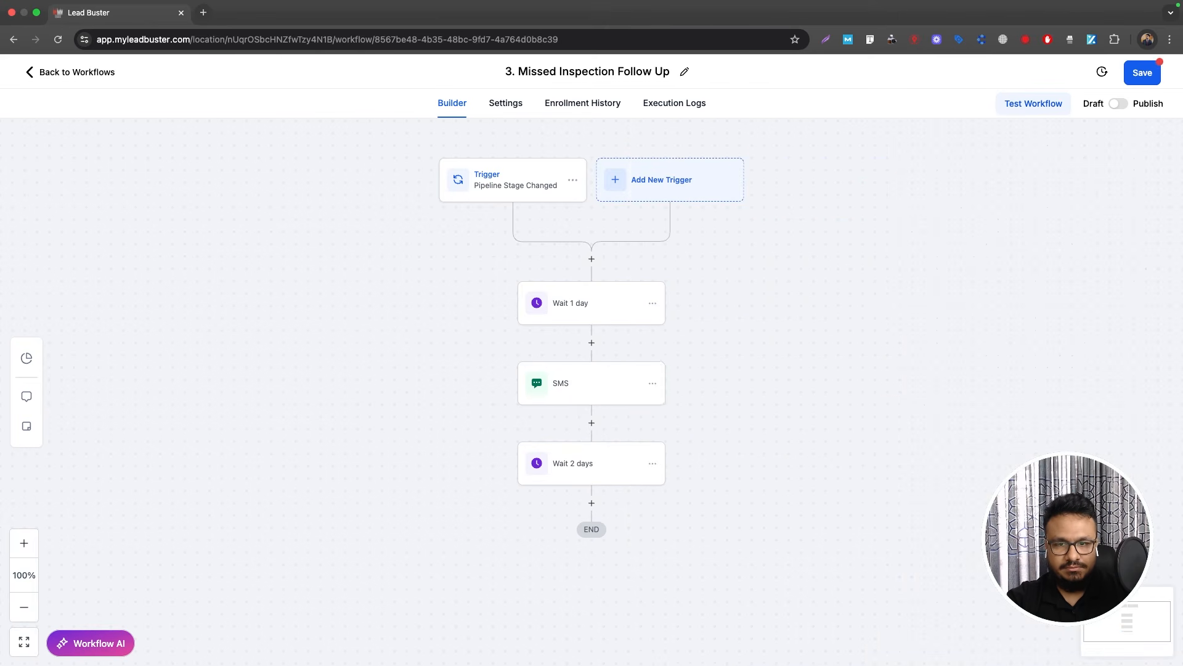
Step: Copy the SMS action after the wait and rename the copy 'SMS 2'
{"action": "left_click", "coordinate": [653, 384]}
{"action": "left_click", "coordinate": [695, 432]}
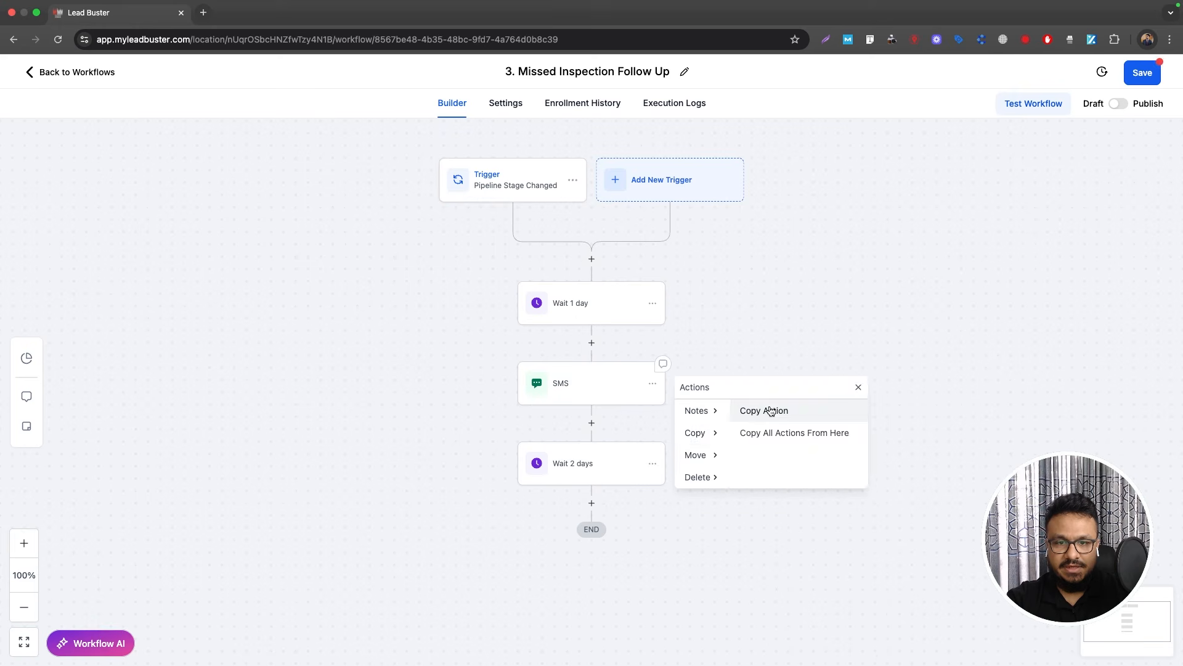
{"action": "left_click", "coordinate": [768, 409]}
{"action": "left_click", "coordinate": [602, 499]}
{"action": "left_click", "coordinate": [590, 538]}
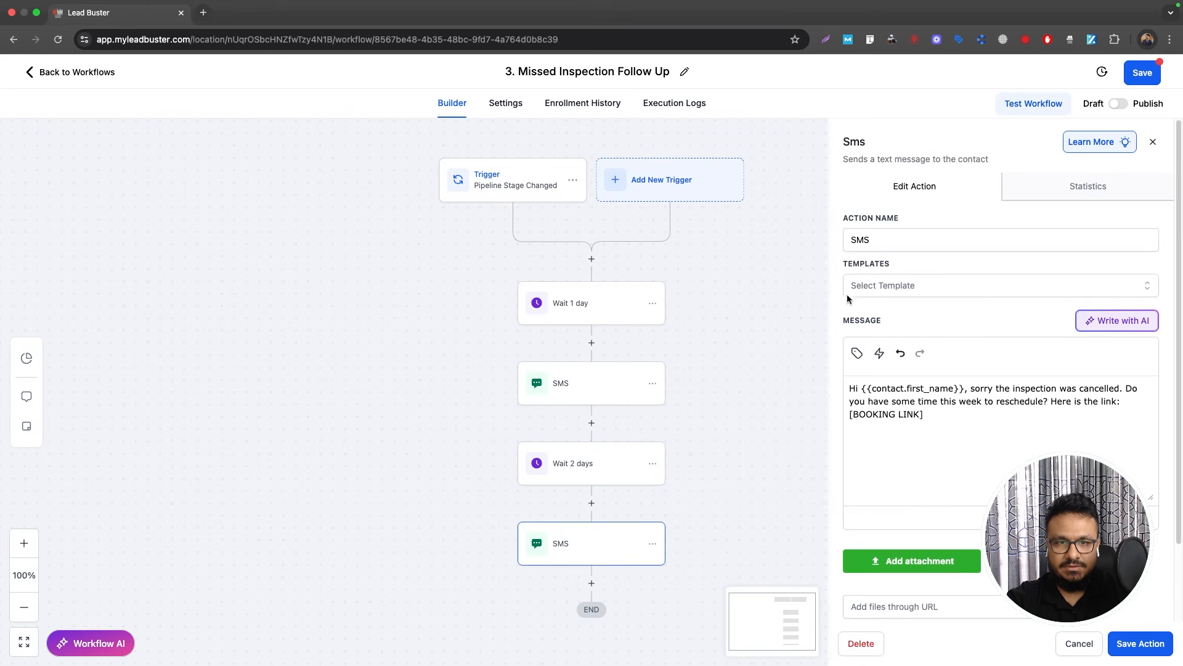
{"action": "left_click", "coordinate": [911, 241]}
{"action": "type", "text": "2"}
{"action": "left_click", "coordinate": [1141, 642]}
Step: Duplicate Wait 2 days and SMS 2 before END, rename the last SMS 'SMS 3', and publish
{"action": "scroll", "coordinate": [645, 438], "scroll_direction": "down", "scroll_amount": 3}
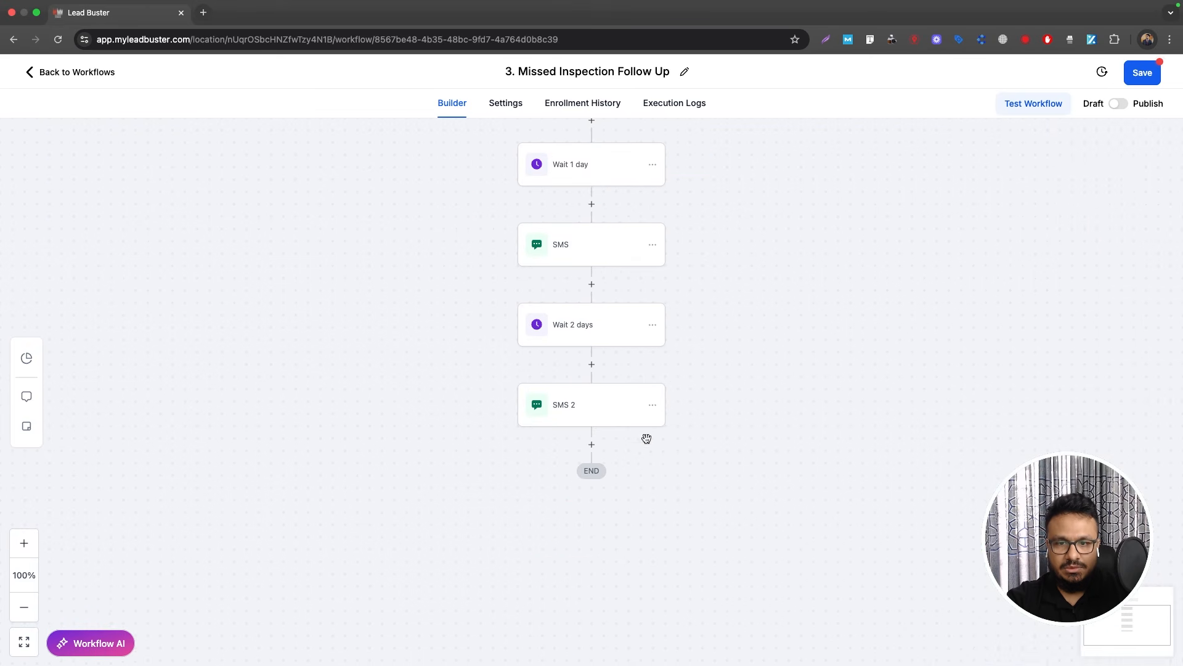
{"action": "left_click", "coordinate": [653, 324]}
{"action": "left_click", "coordinate": [695, 375]}
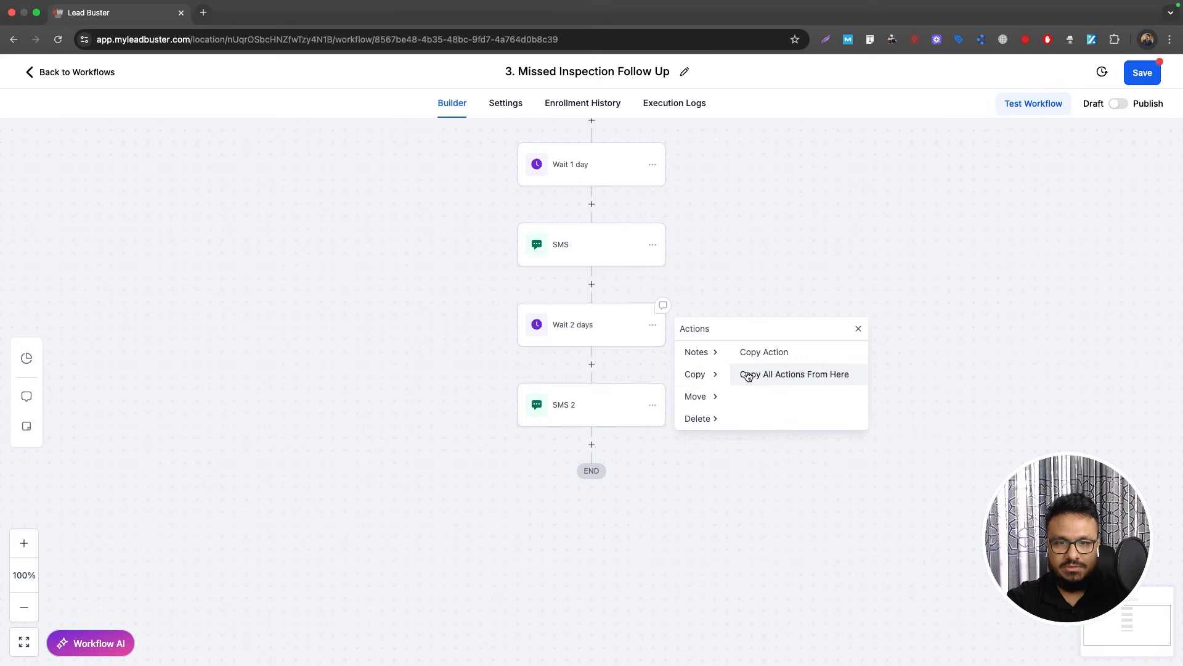
{"action": "left_click", "coordinate": [740, 373]}
{"action": "left_click", "coordinate": [579, 444]}
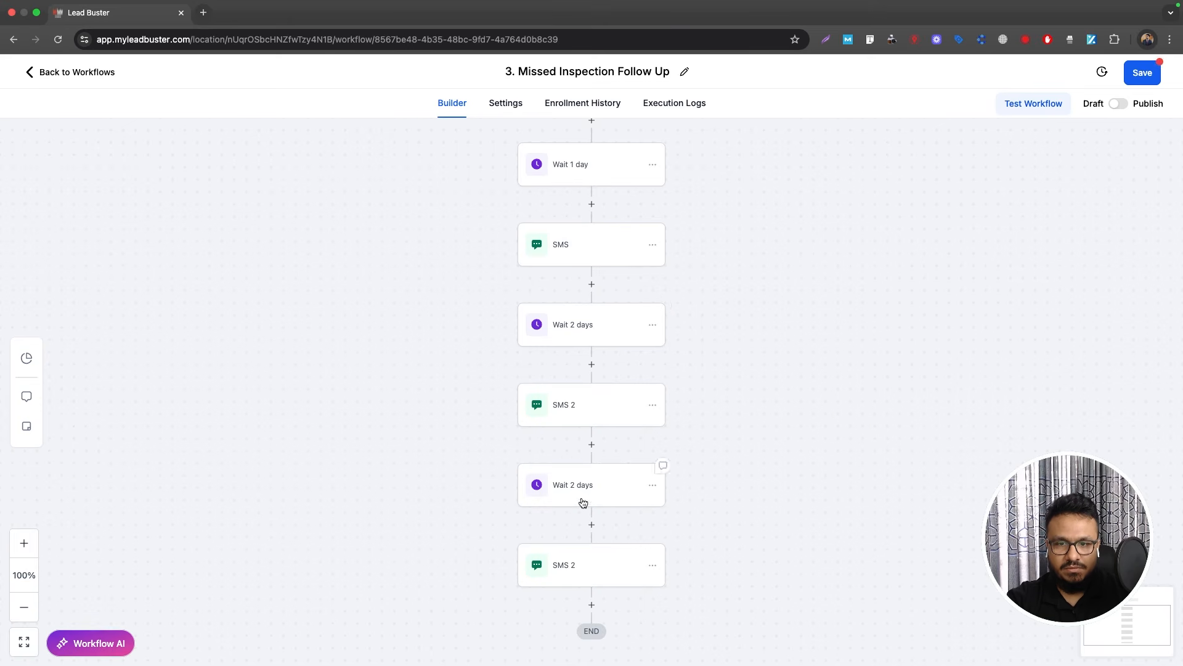
{"action": "left_click", "coordinate": [584, 554]}
{"action": "left_click", "coordinate": [877, 240]}
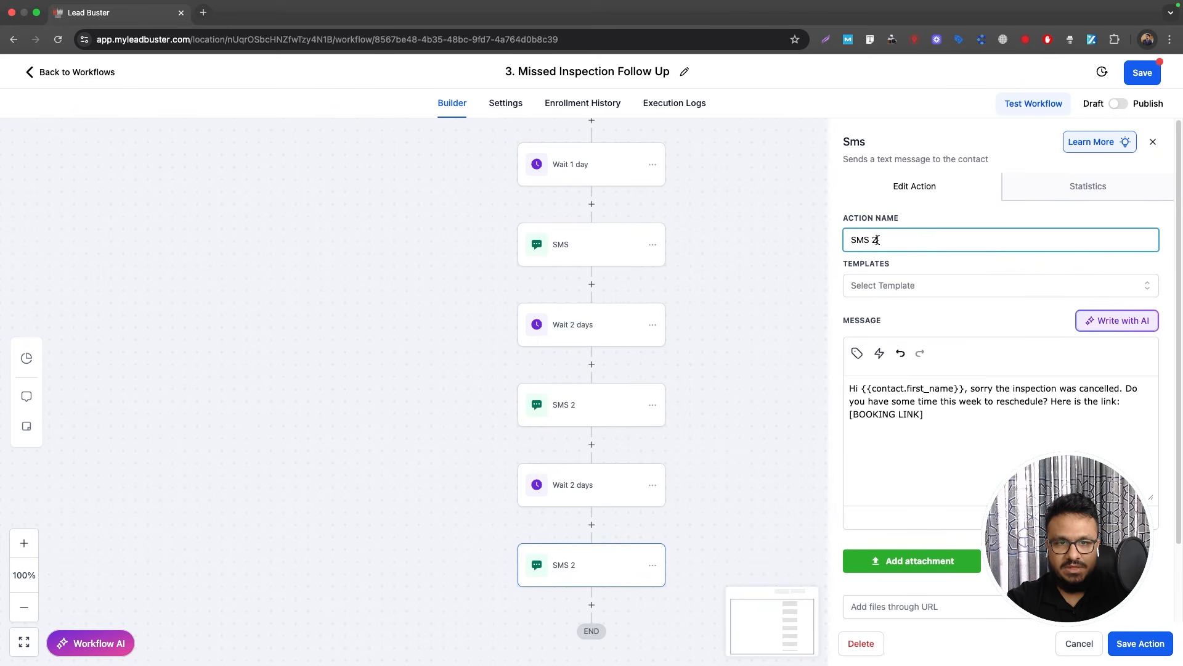
{"action": "type", "text": "3"}
{"action": "left_click", "coordinate": [1140, 643]}
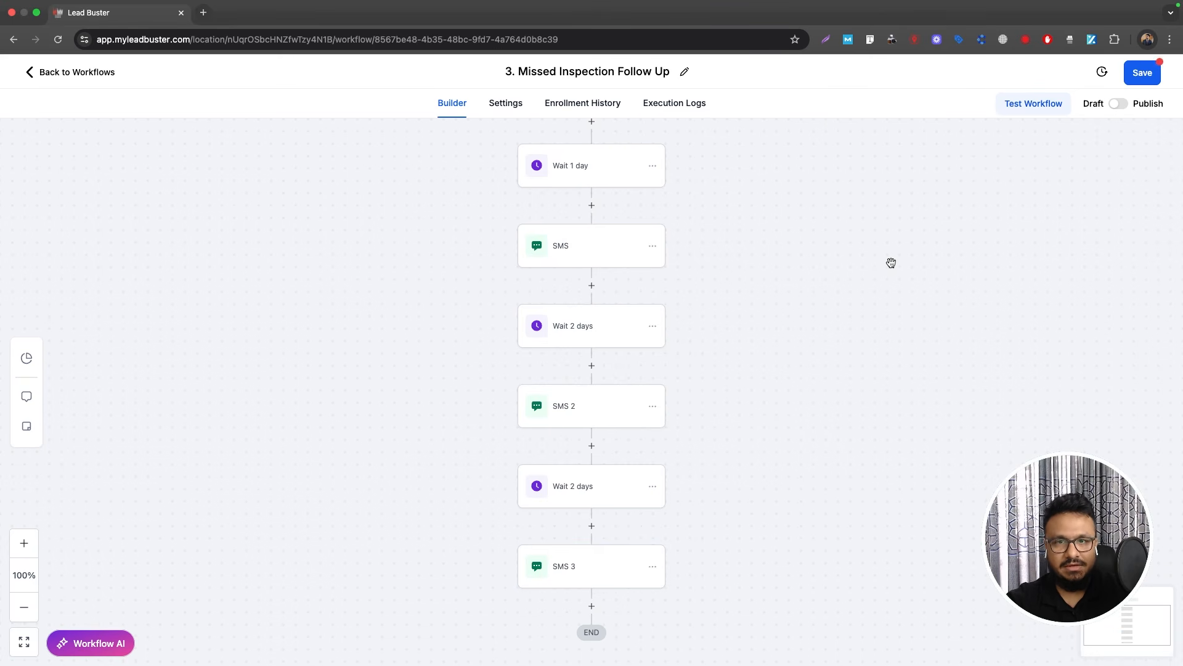
{"action": "left_click", "coordinate": [1116, 105]}
Step: Save the published Missed Inspection Follow Up workflow and return to the workflow list
{"action": "left_click", "coordinate": [1142, 72]}
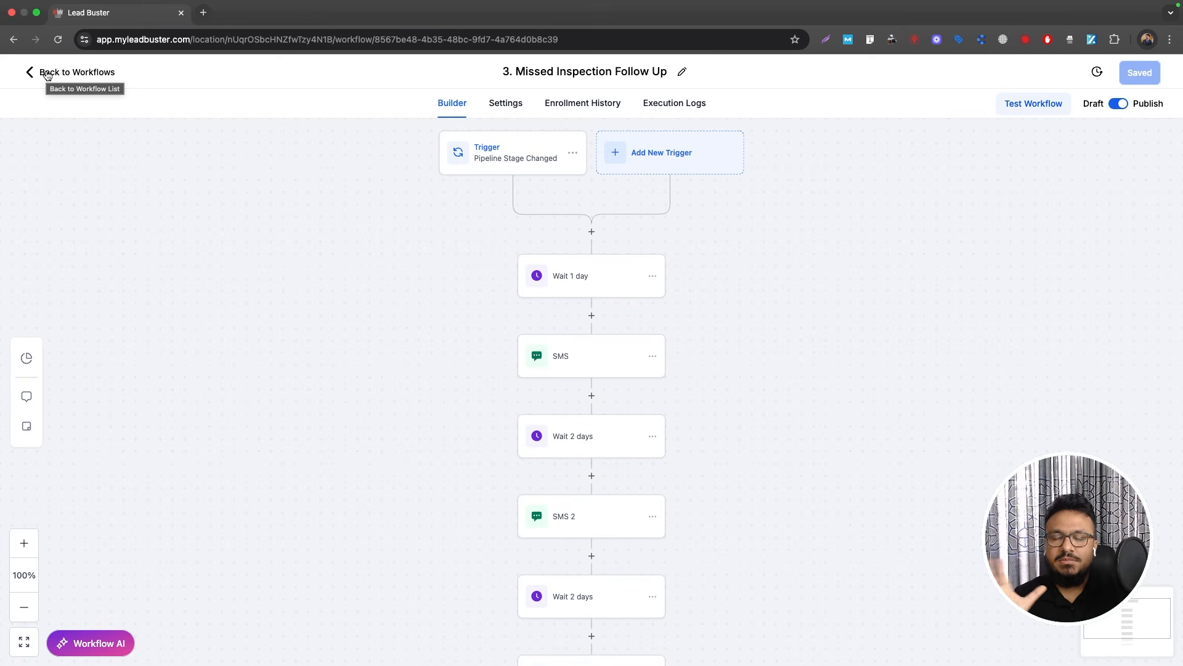
{"action": "left_click", "coordinate": [48, 75]}
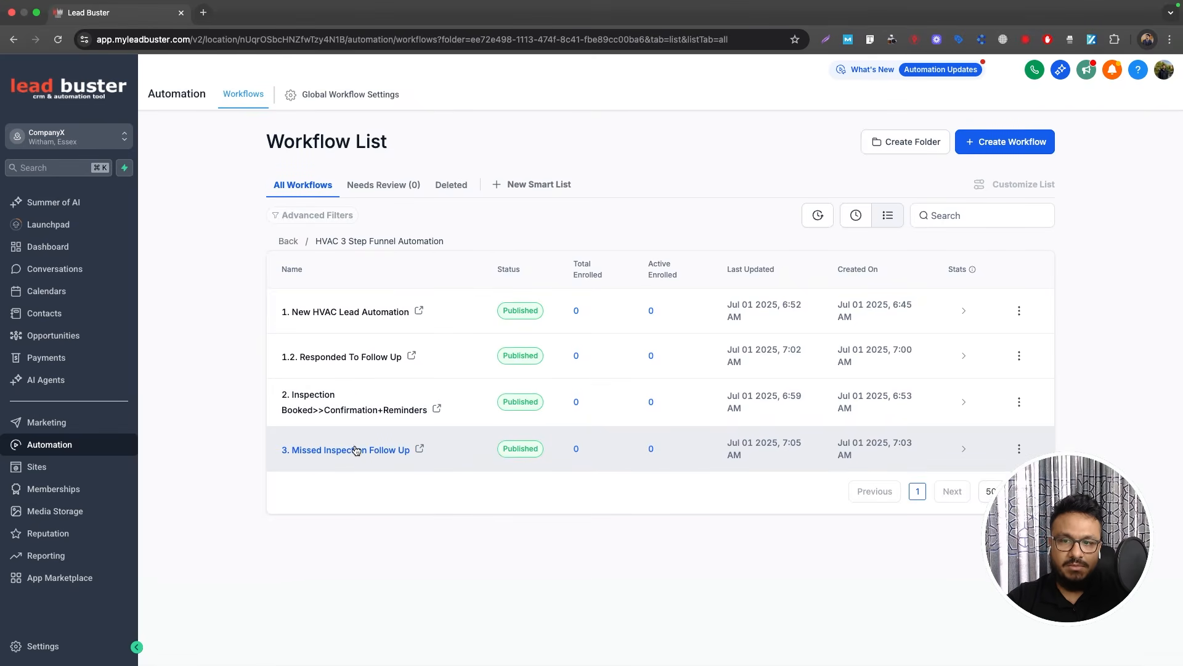
Step: In workflow 2, add '3. Missed Inspection Follow Up' to the Remove from Workflow step and save
{"action": "left_click", "coordinate": [333, 409]}
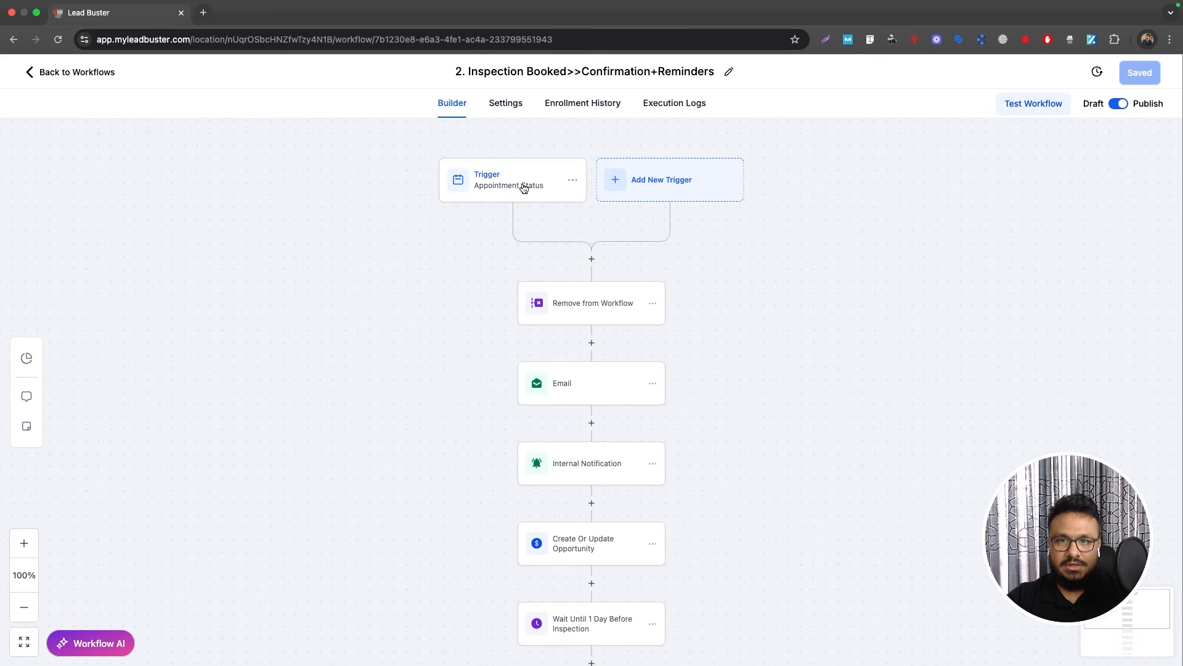
{"action": "left_click", "coordinate": [583, 318]}
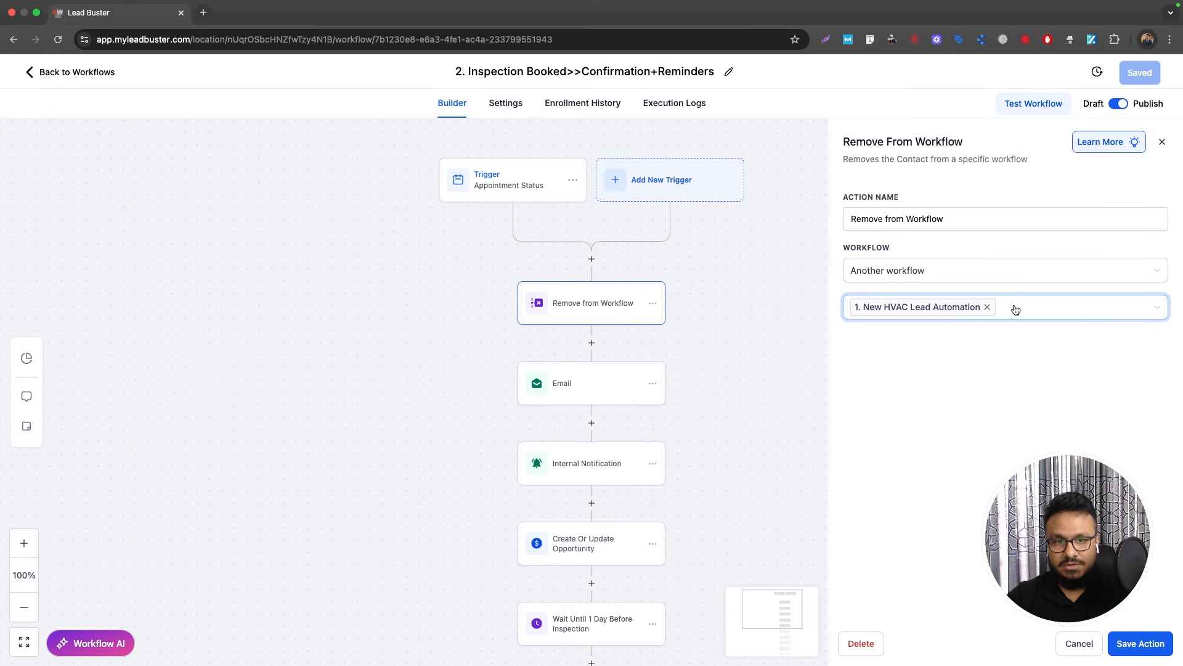
{"action": "left_click", "coordinate": [1016, 310]}
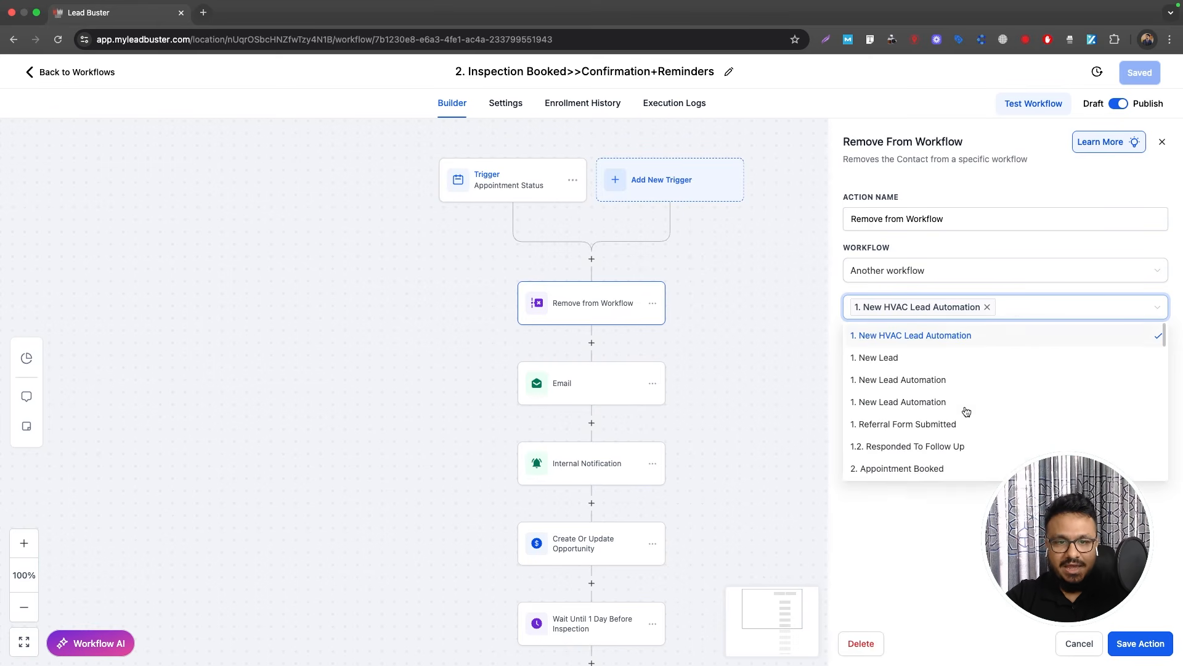
{"action": "type", "text": "3"}
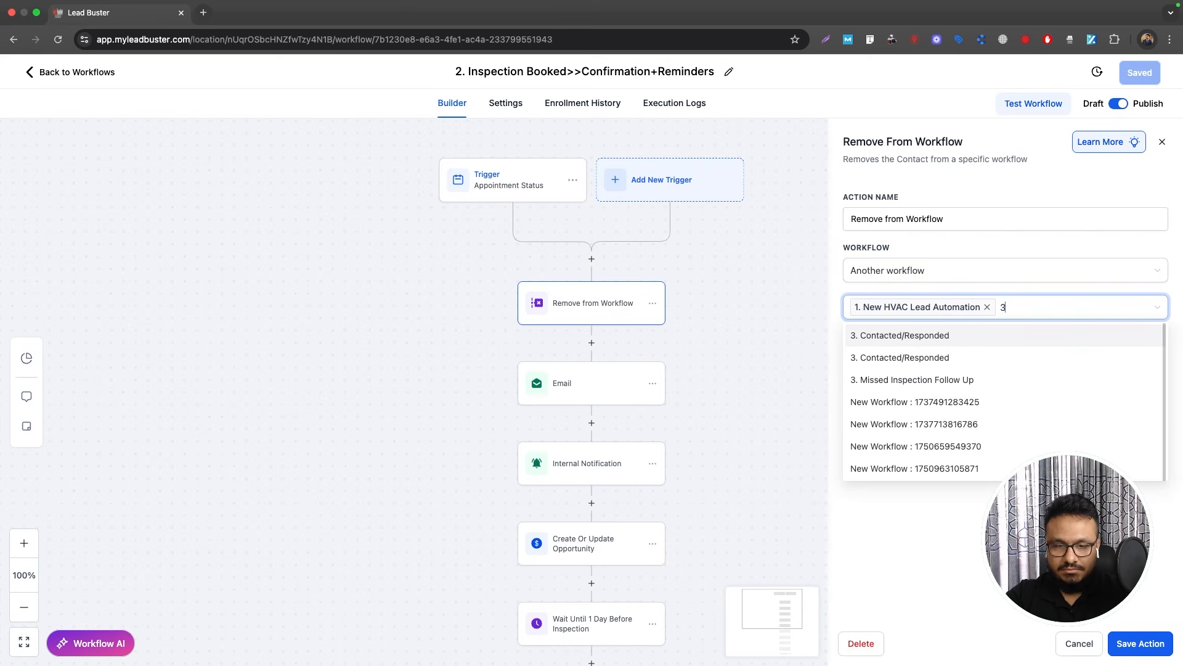
{"action": "left_click", "coordinate": [950, 380]}
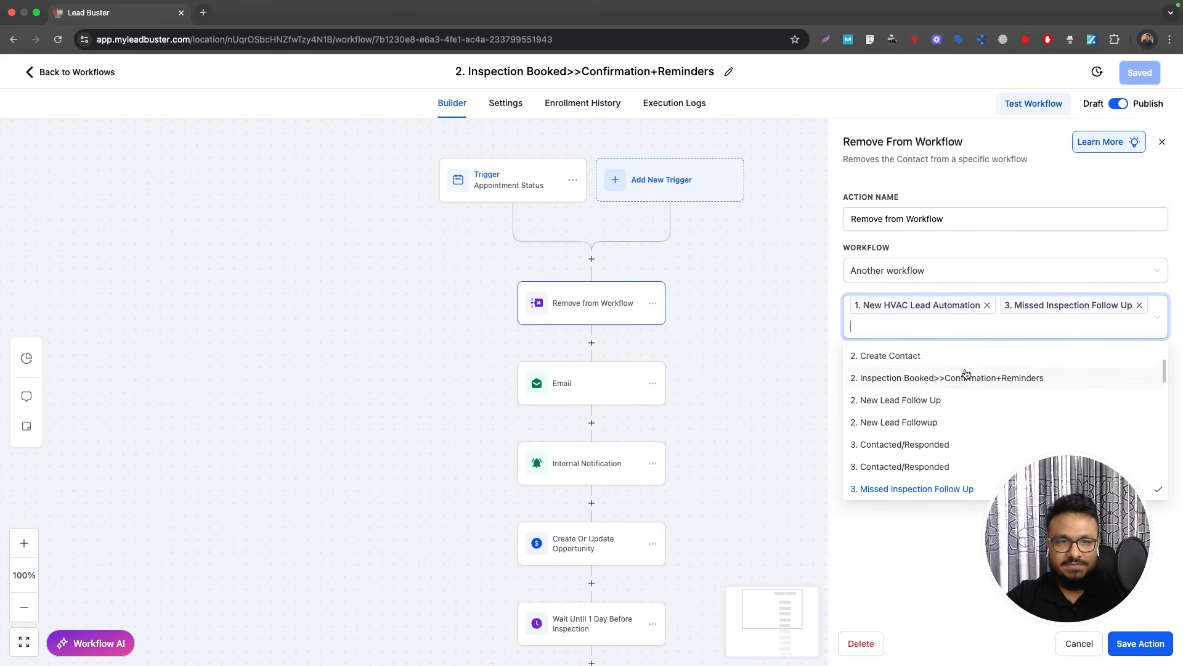
{"action": "left_click", "coordinate": [1059, 529]}
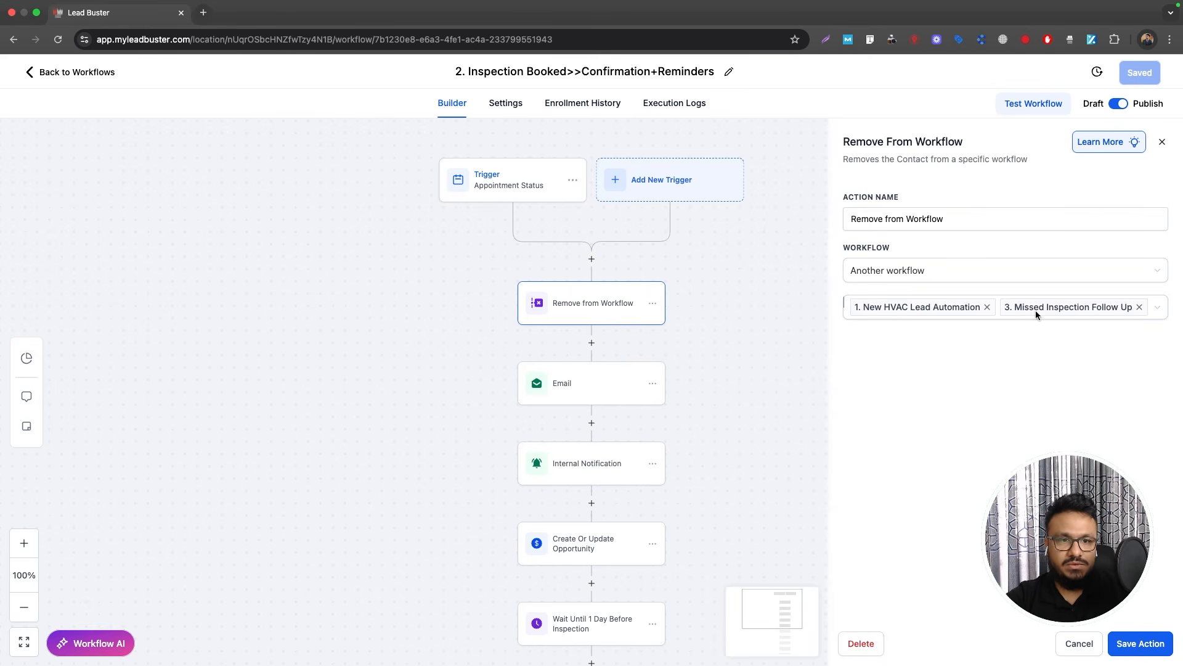
{"action": "left_click", "coordinate": [1135, 640]}
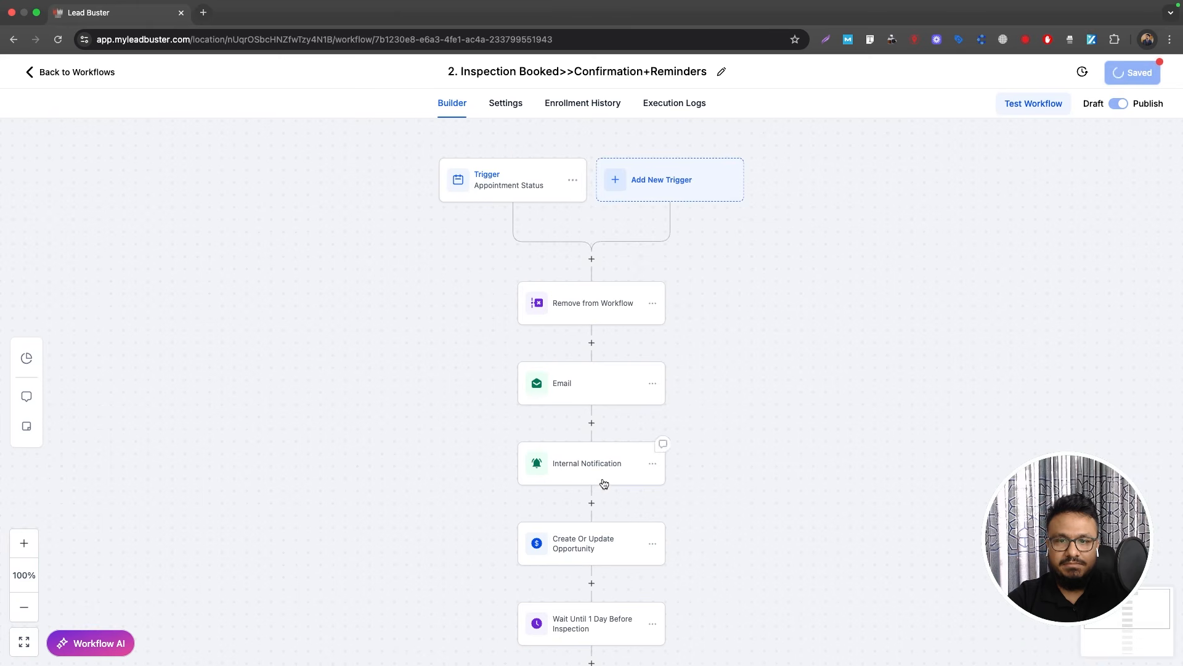
Step: Check the Create Or Update Opportunity step, close it, and return to the workflow list
{"action": "scroll", "coordinate": [603, 506], "scroll_direction": "down", "scroll_amount": 1}
{"action": "left_click", "coordinate": [584, 534]}
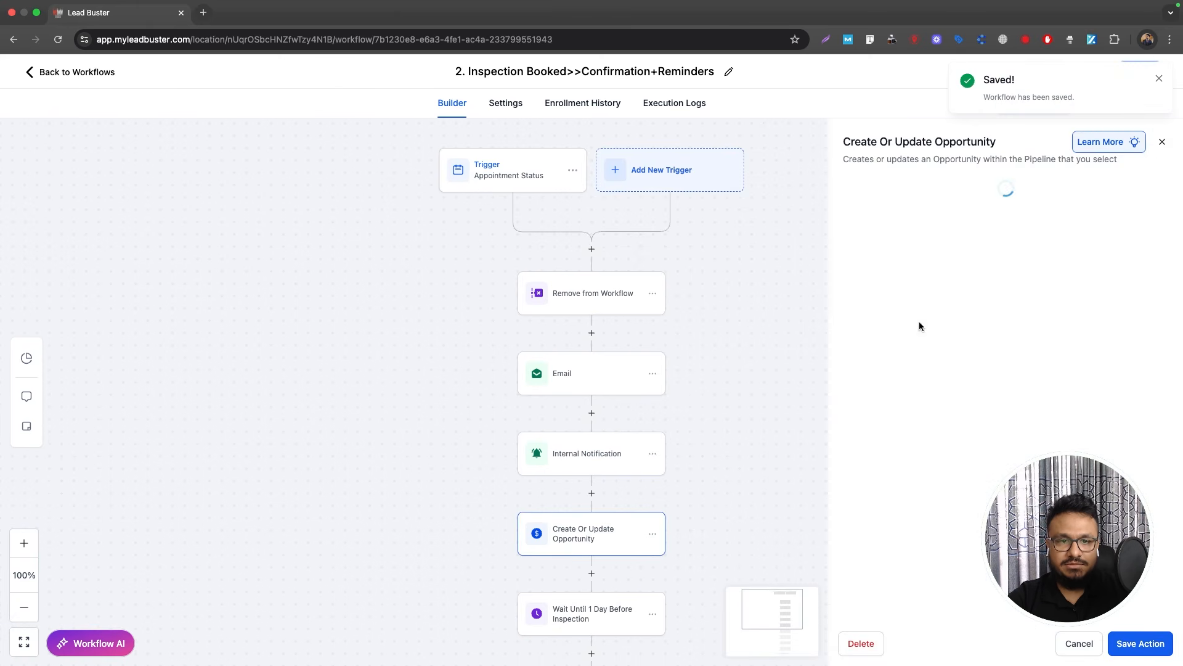
{"action": "left_click", "coordinate": [1159, 79]}
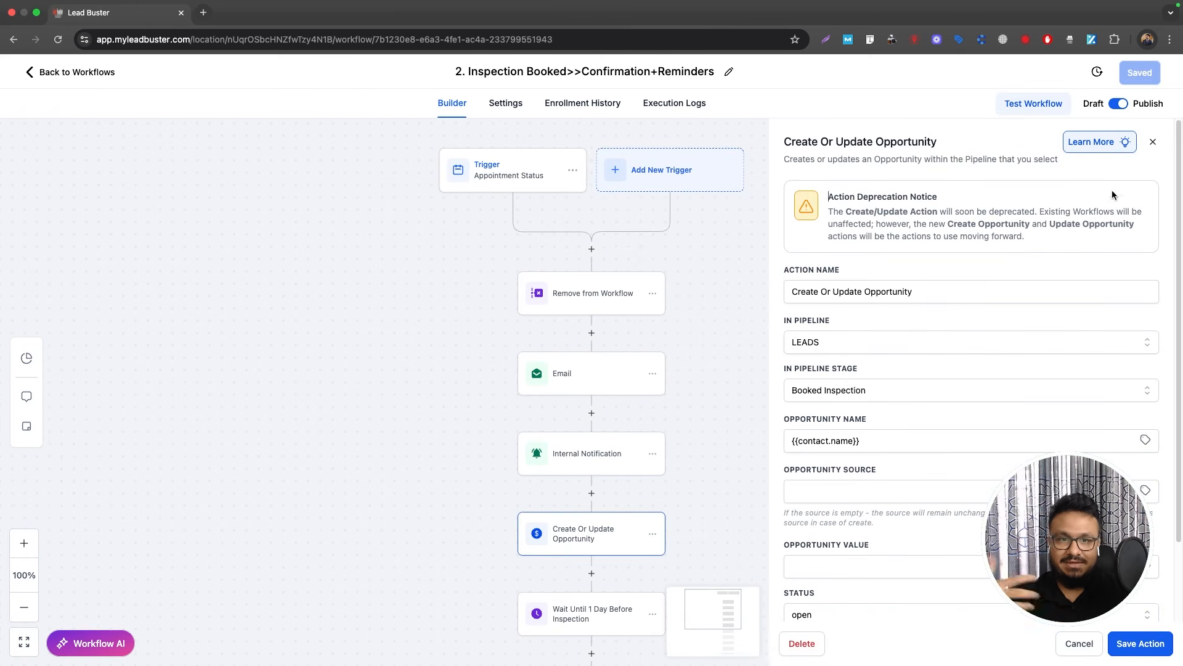
{"action": "left_click", "coordinate": [1153, 142]}
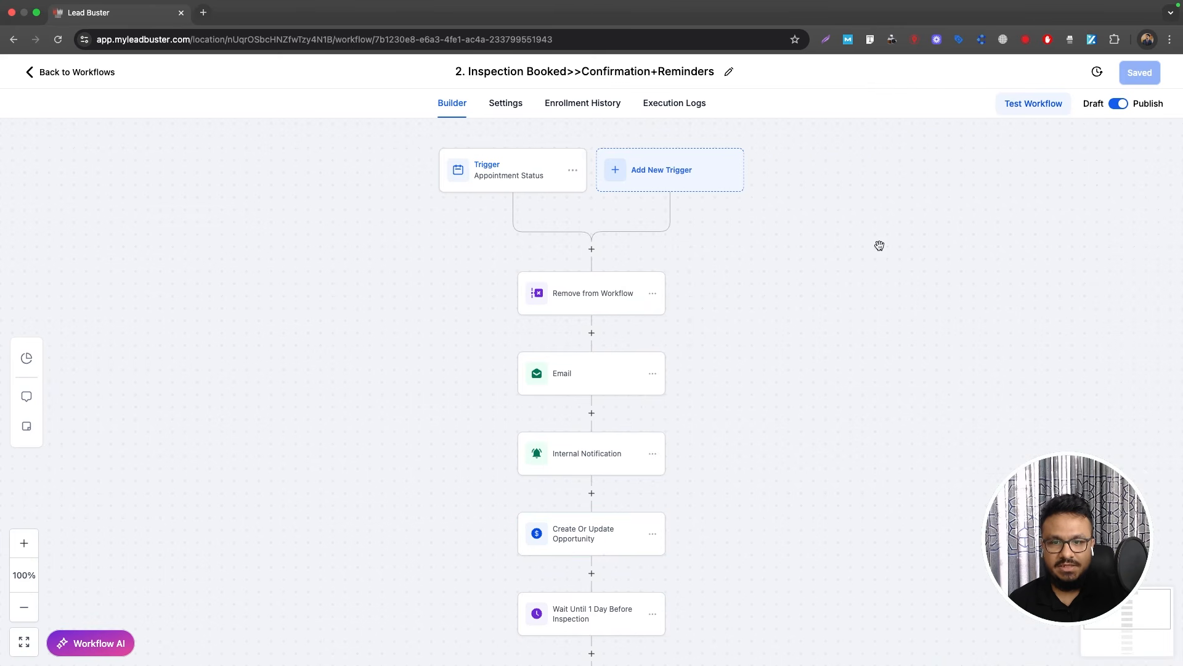
{"action": "left_click", "coordinate": [63, 71]}
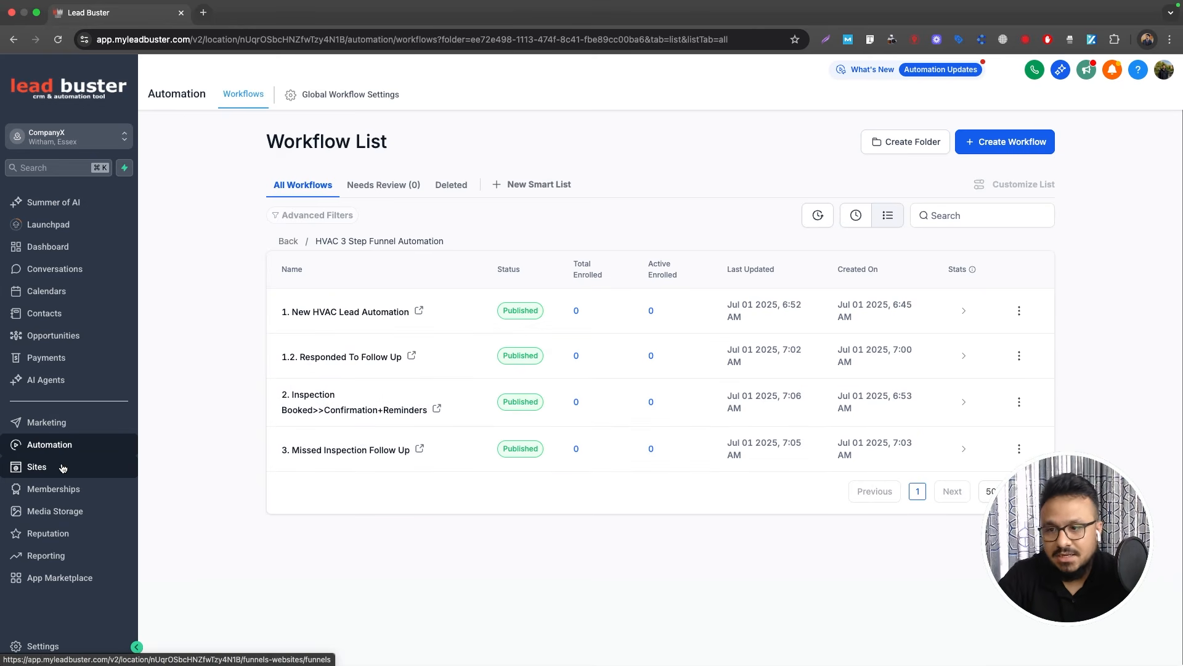
Step: From the HVAC workflow list, start creating a new workflow
{"action": "left_click", "coordinate": [1004, 148]}
Step: Start a blank workflow from scratch and name it '4. Chat Widget'
{"action": "left_click", "coordinate": [1022, 174]}
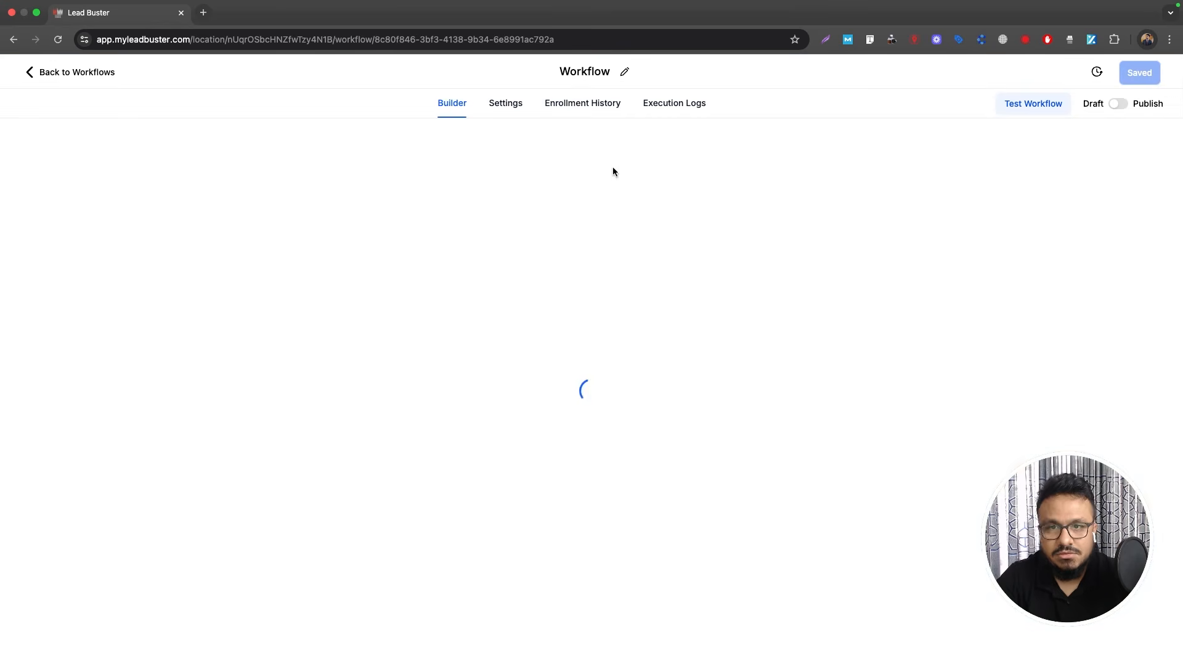
{"action": "left_click", "coordinate": [561, 72]}
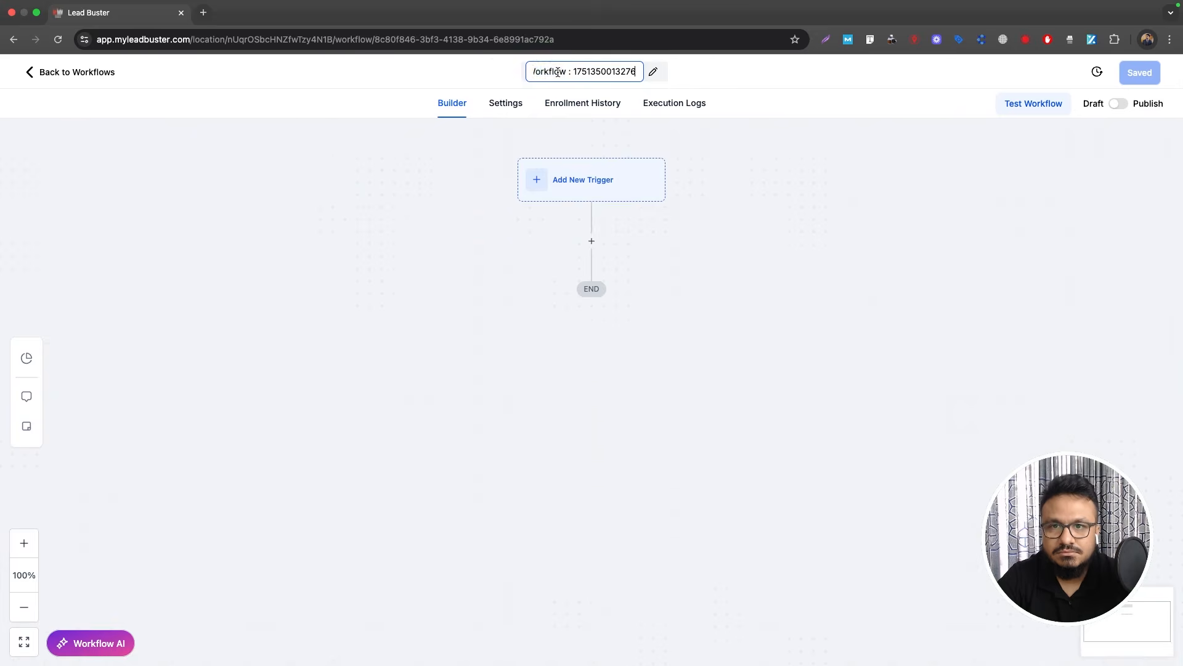
{"action": "type", "text": "4. Chat Widget"}
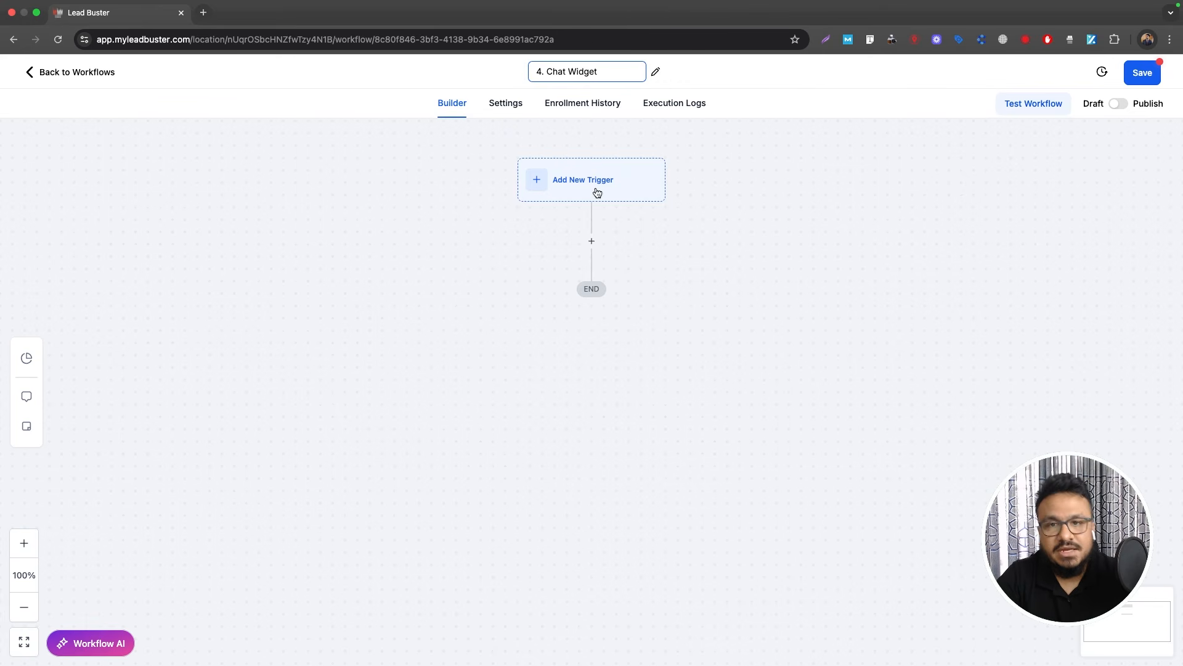
{"action": "key", "text": "Return"}
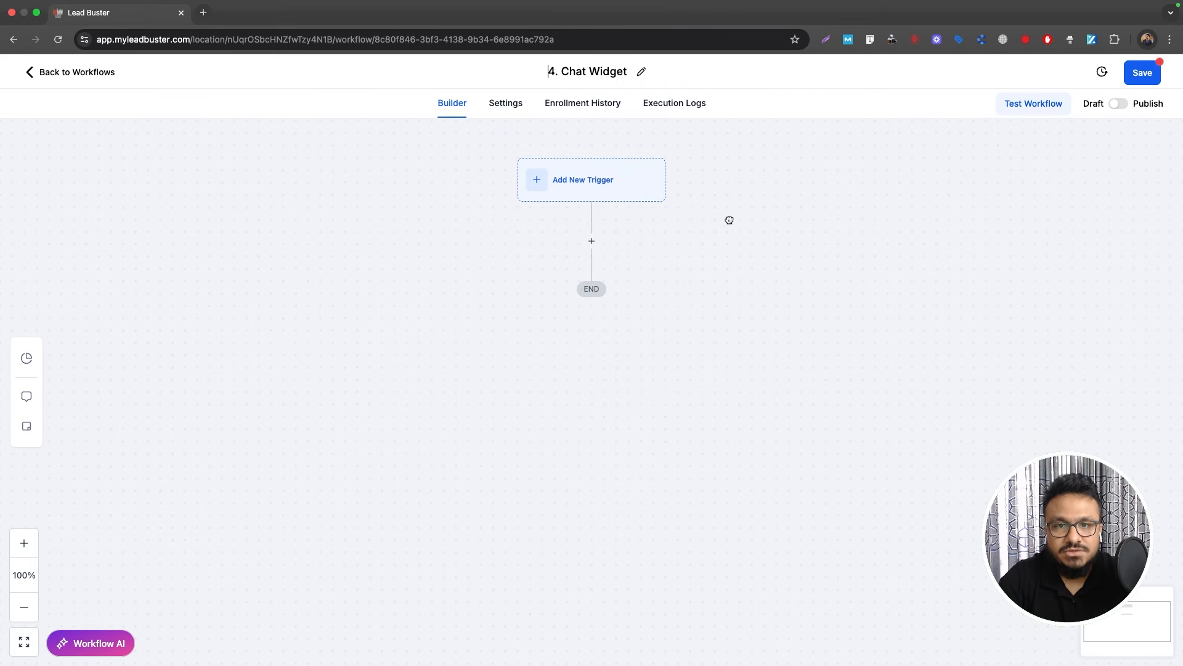
{"action": "left_click", "coordinate": [599, 196]}
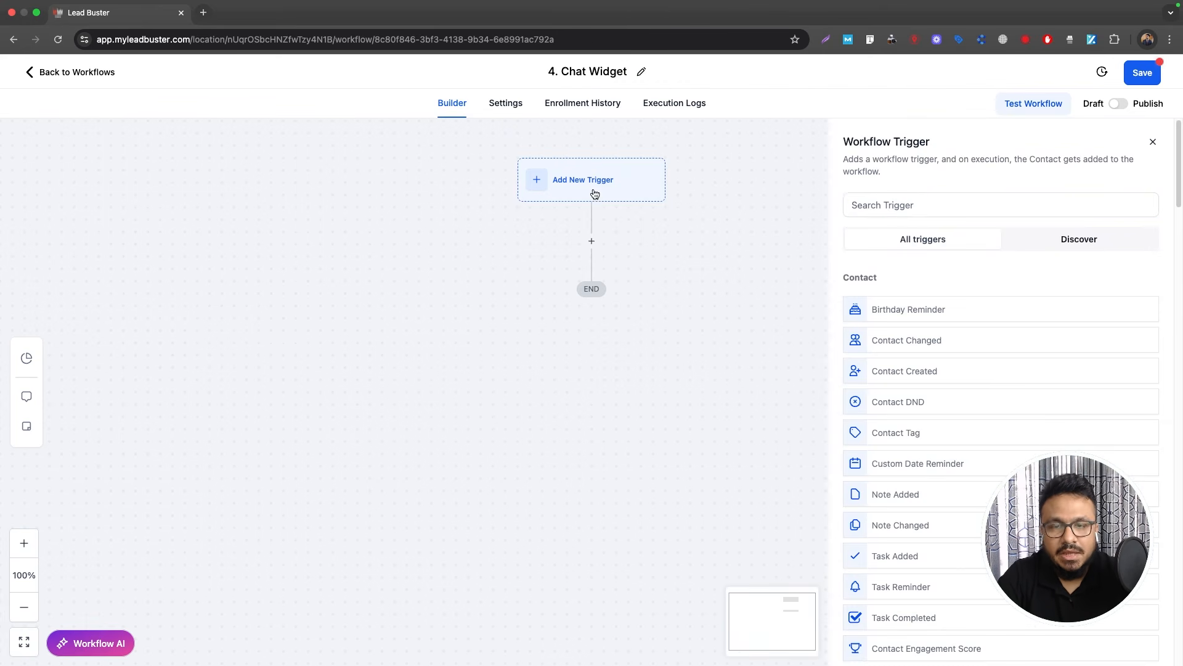
Step: Search the triggers for 'customer' and choose Customer Replied
{"action": "left_click", "coordinate": [930, 201]}
{"action": "type", "text": "customer"}
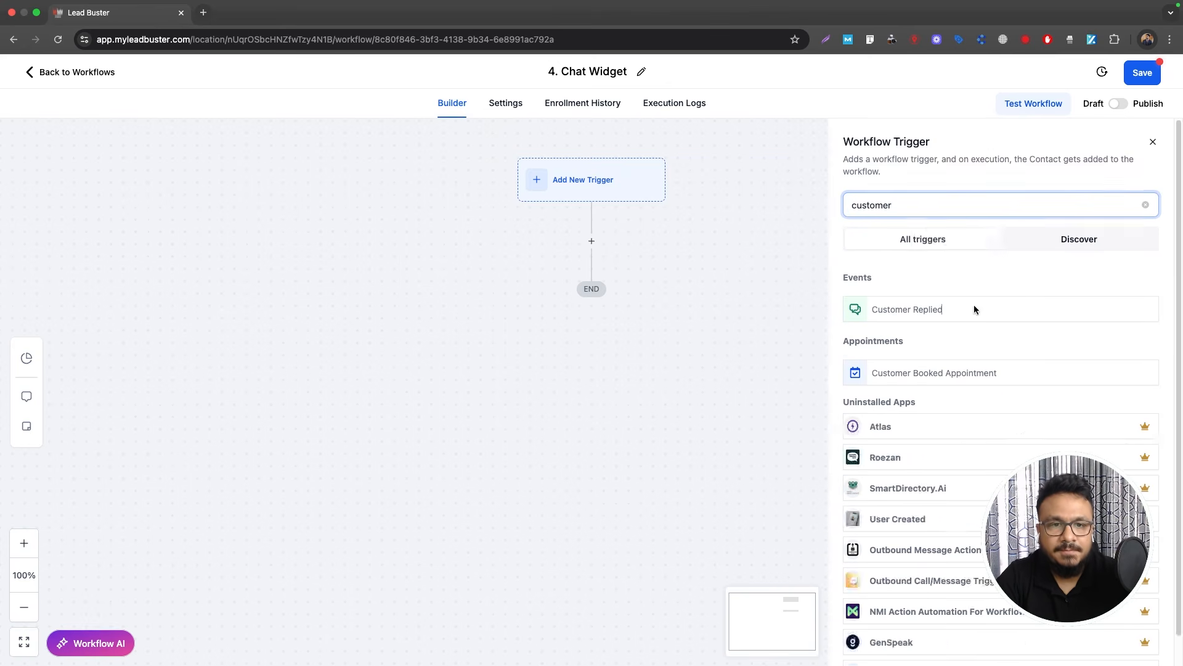
{"action": "left_click", "coordinate": [898, 309]}
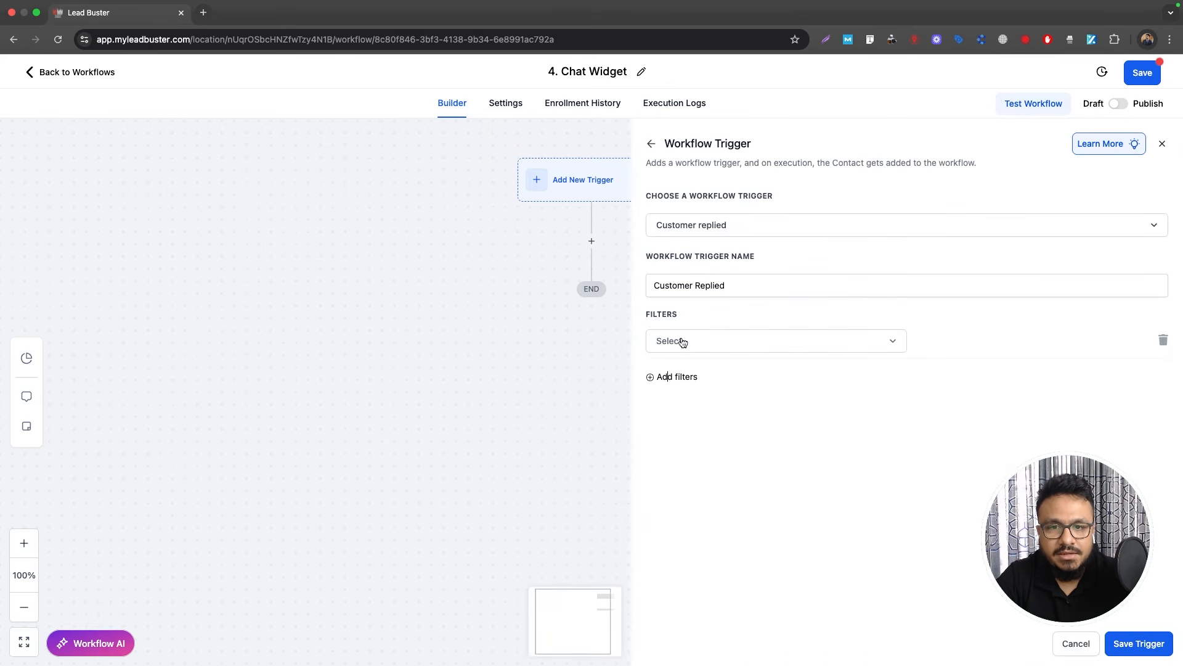
Step: Add a Reply channel filter to the trigger set to Chat Widget
{"action": "left_click", "coordinate": [708, 346]}
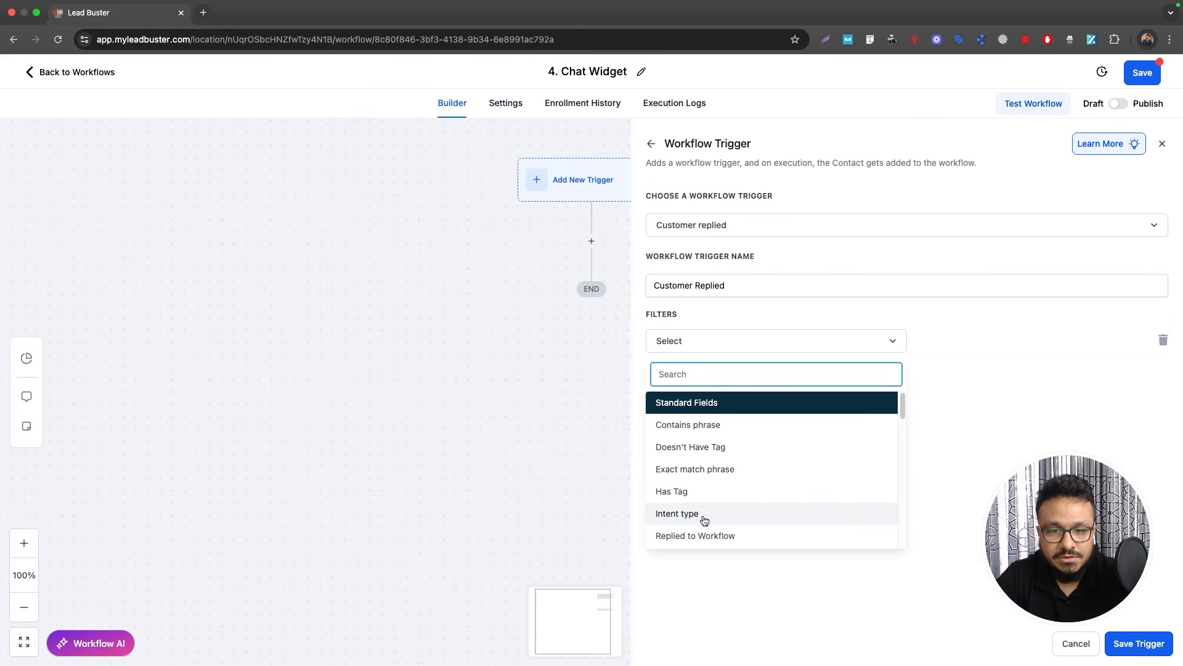
{"action": "scroll", "coordinate": [701, 518], "scroll_direction": "down", "scroll_amount": 1}
{"action": "left_click", "coordinate": [700, 542]}
{"action": "left_click", "coordinate": [923, 340]}
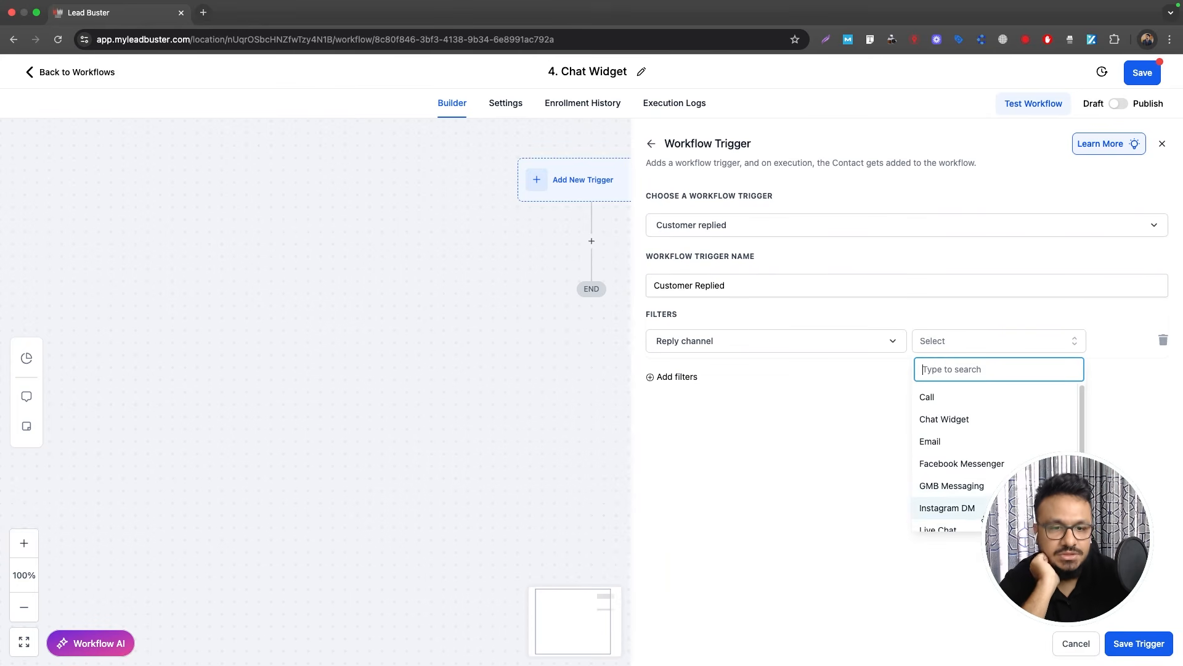
{"action": "scroll", "coordinate": [975, 506], "scroll_direction": "down", "scroll_amount": 1}
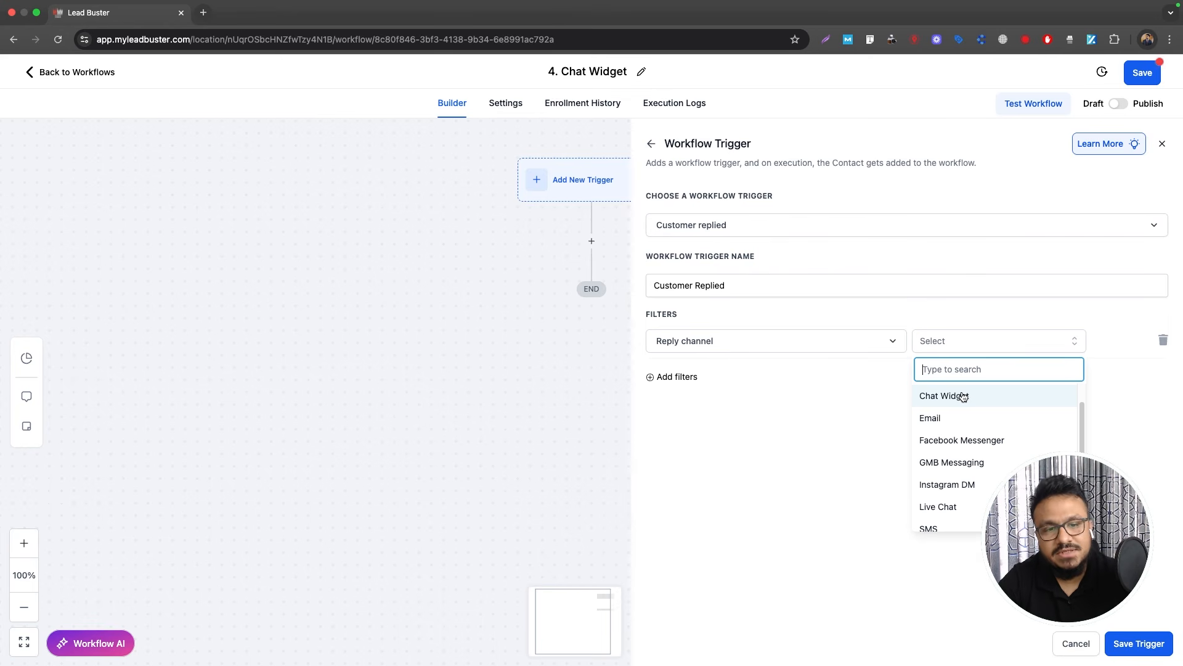
{"action": "scroll", "coordinate": [963, 402], "scroll_direction": "up", "scroll_amount": 1}
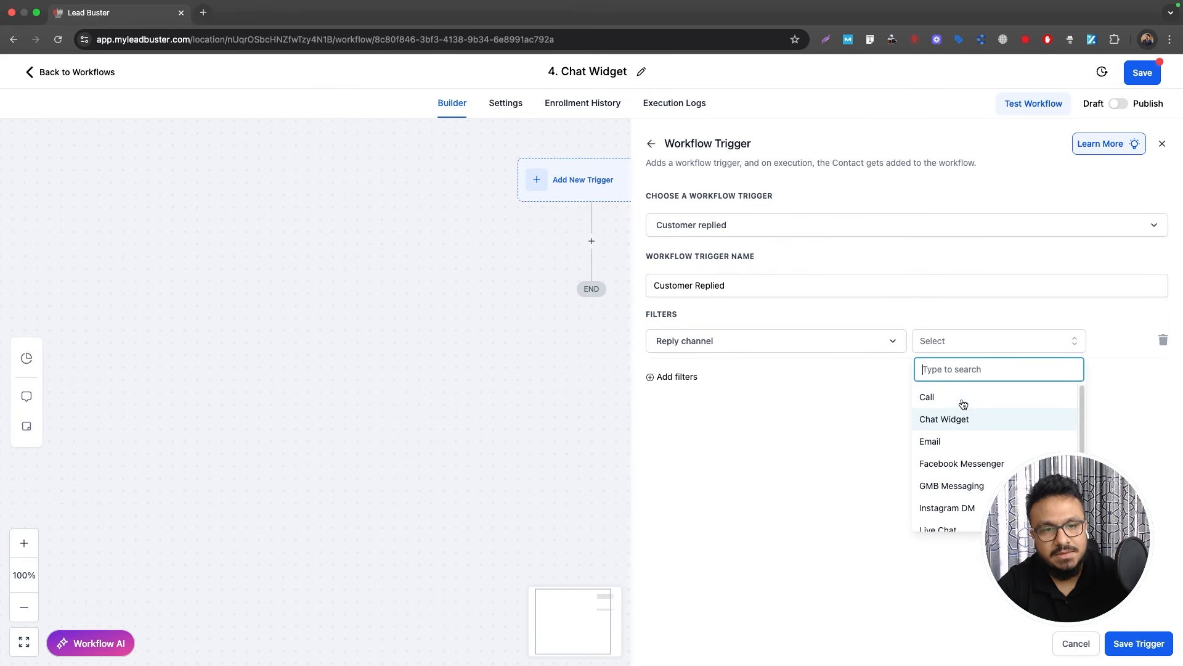
{"action": "scroll", "coordinate": [961, 404], "scroll_direction": "down", "scroll_amount": 3}
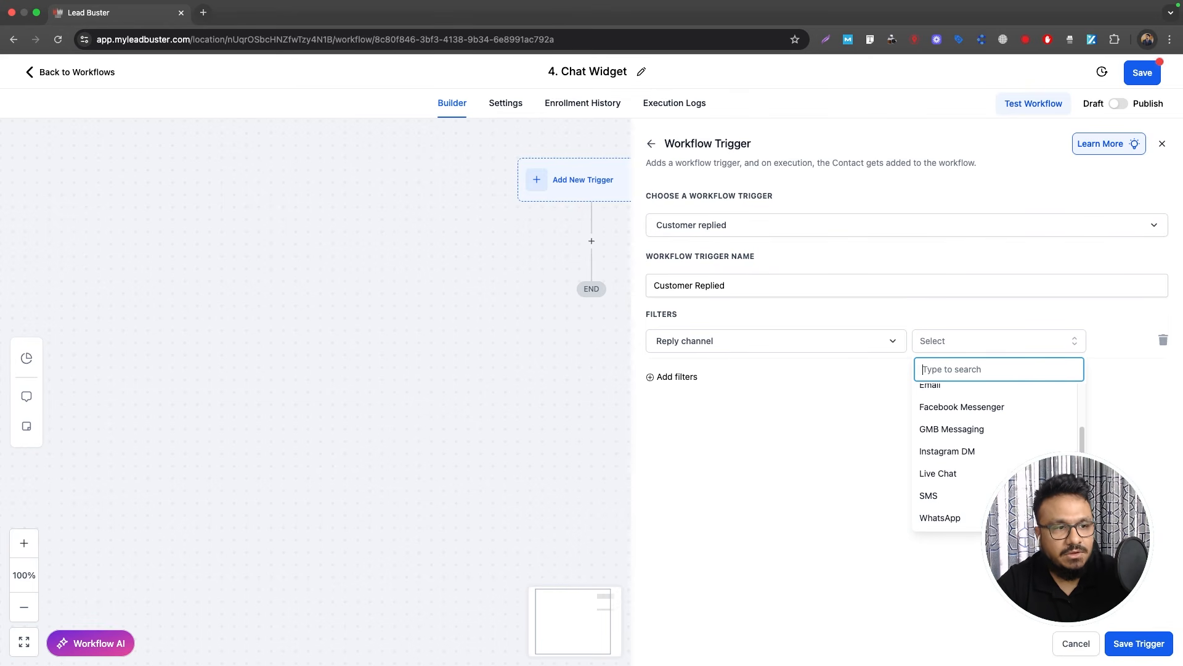
{"action": "scroll", "coordinate": [1011, 430], "scroll_direction": "up", "scroll_amount": 2}
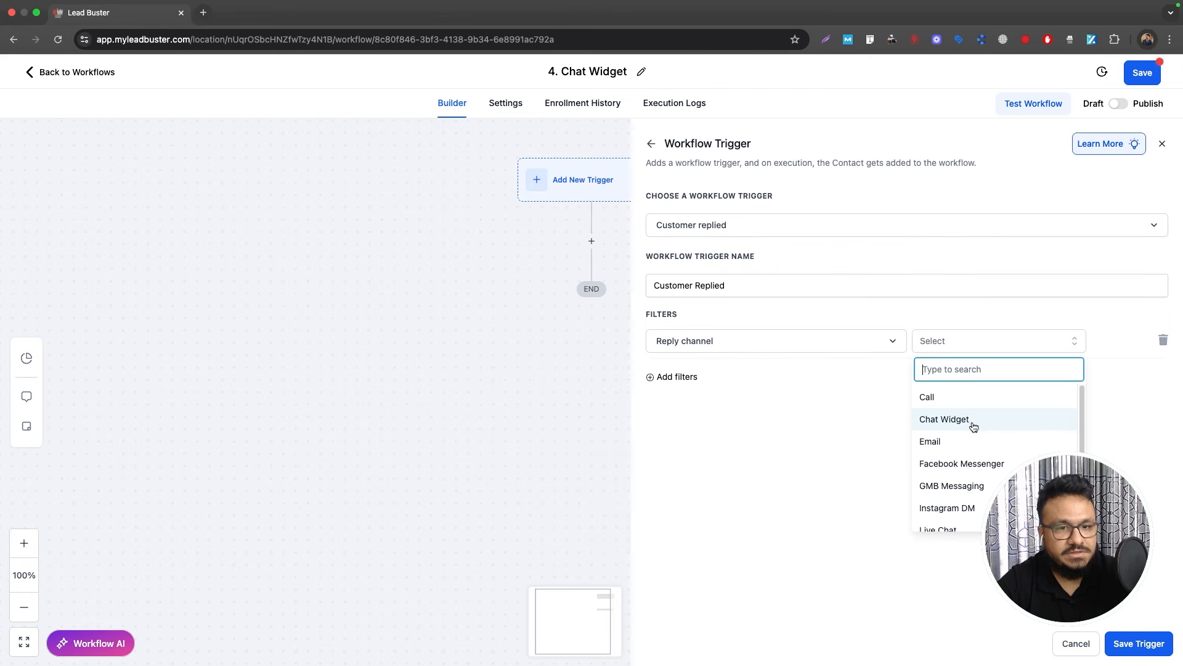
{"action": "scroll", "coordinate": [961, 468], "scroll_direction": "down", "scroll_amount": 2}
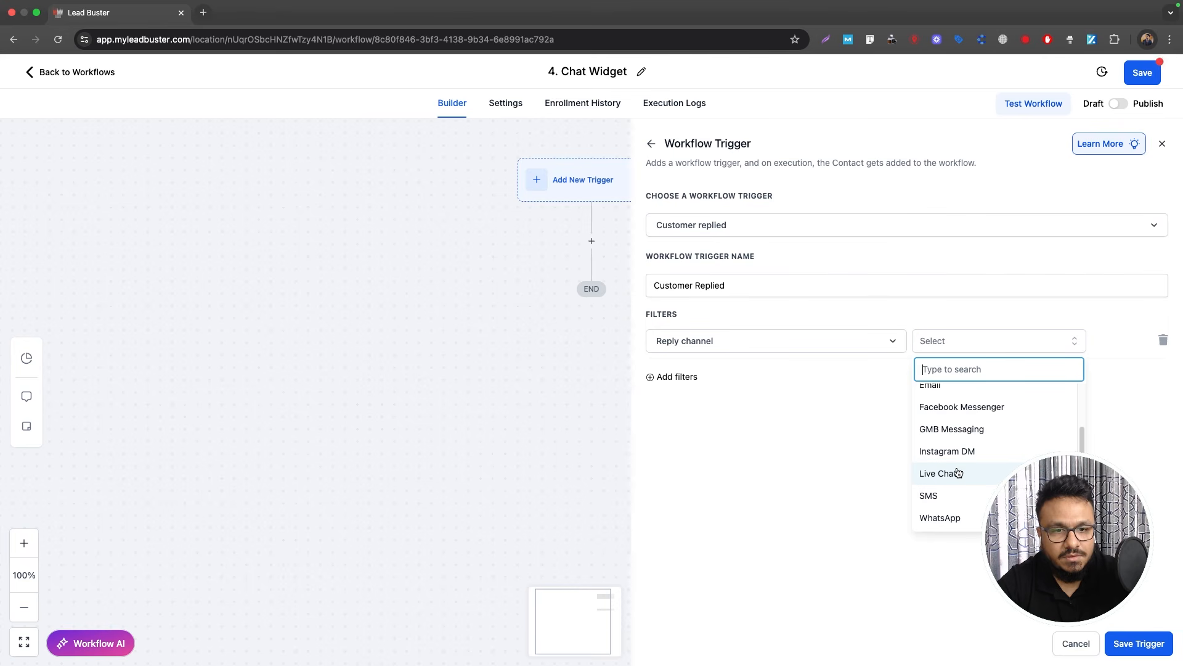
{"action": "scroll", "coordinate": [958, 473], "scroll_direction": "up", "scroll_amount": 3}
{"action": "left_click", "coordinate": [965, 424]}
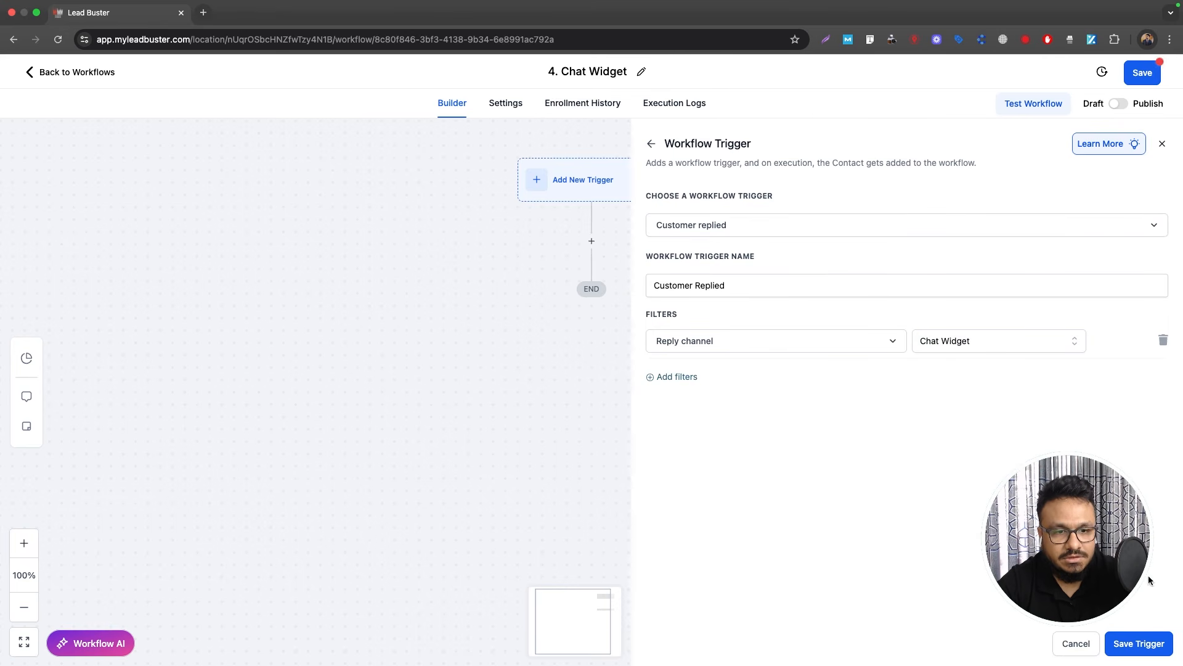
Step: Save the trigger and add a Create/Update Opportunity action in pipeline LEADS, stage New Leads
{"action": "left_click", "coordinate": [1150, 649]}
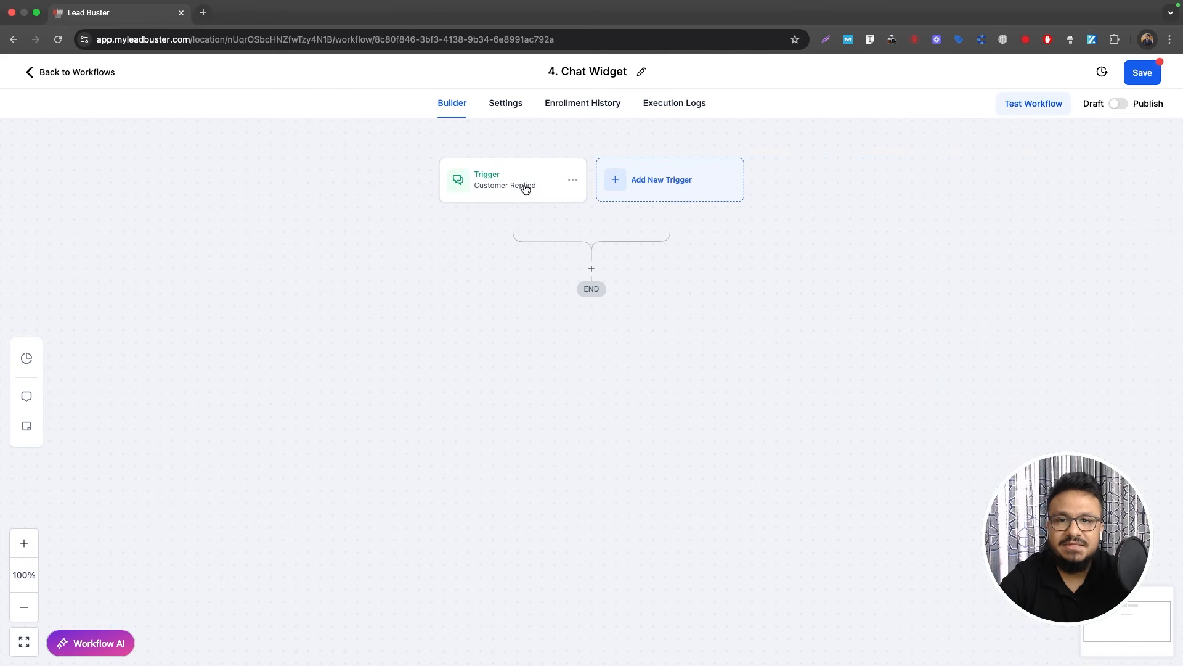
{"action": "left_click", "coordinate": [592, 268]}
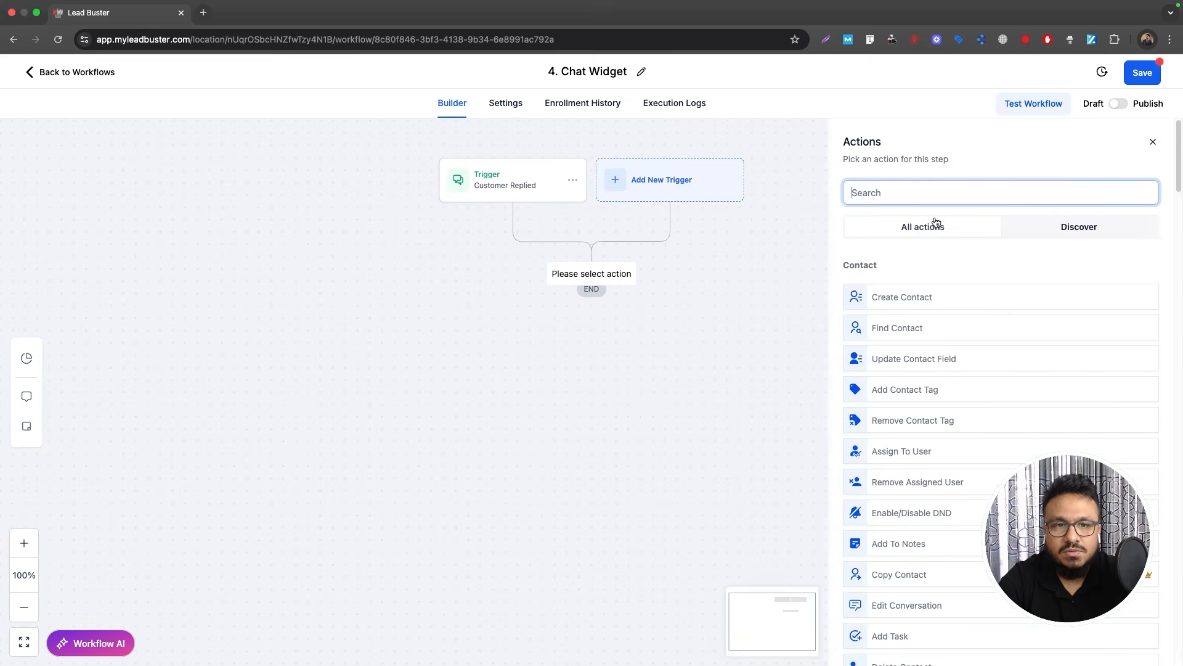
{"action": "type", "text": "create"}
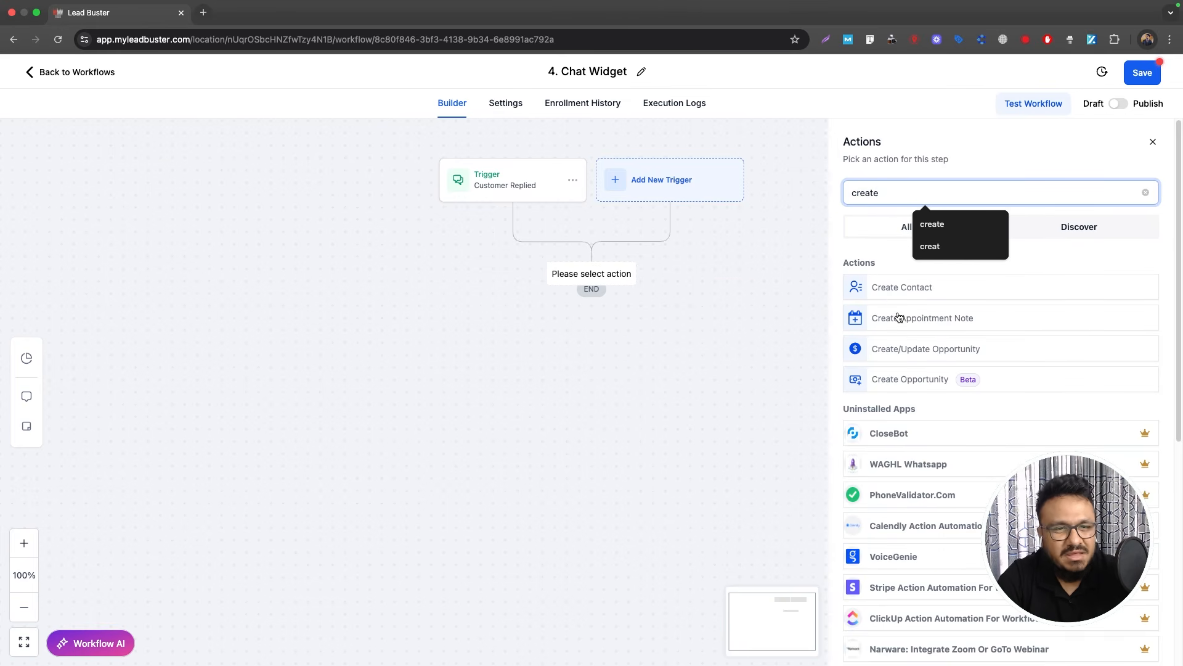
{"action": "left_click", "coordinate": [907, 351]}
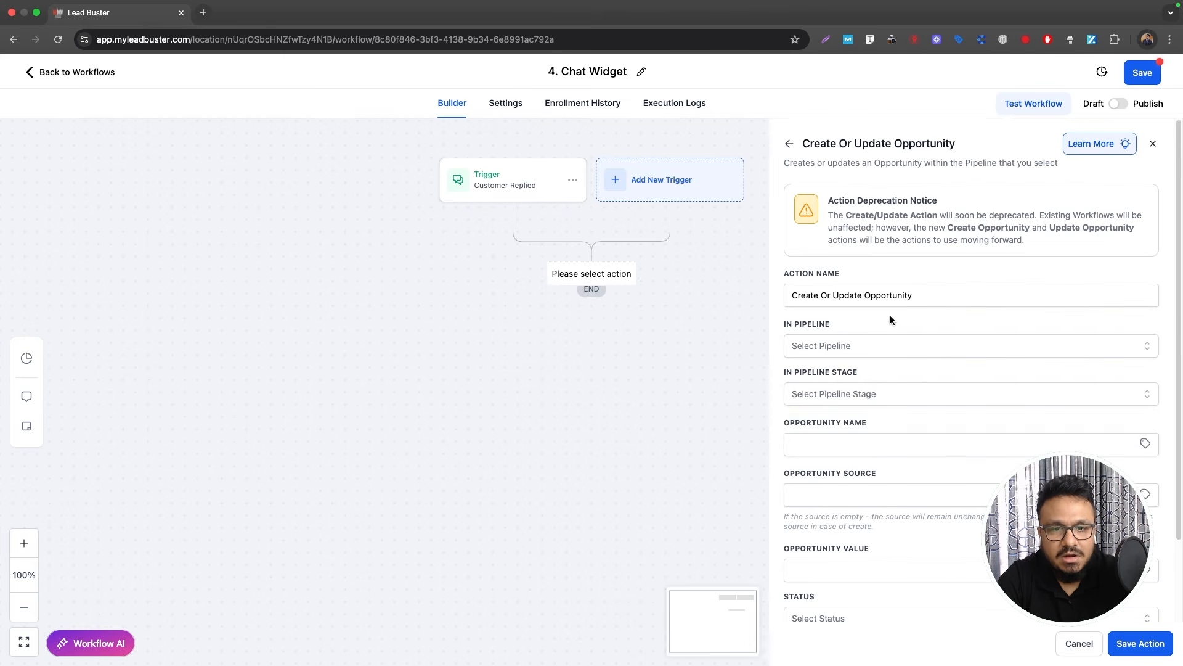
{"action": "left_click", "coordinate": [871, 349]}
{"action": "left_click", "coordinate": [801, 423]}
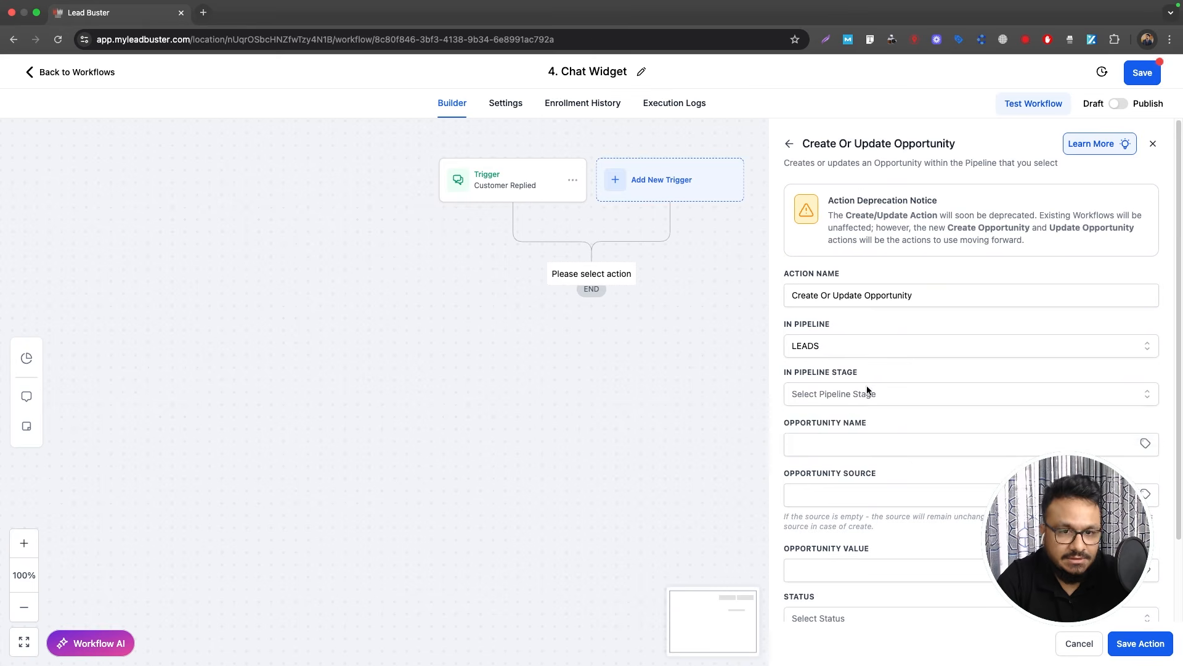
{"action": "left_click", "coordinate": [851, 396]}
{"action": "left_click", "coordinate": [823, 450]}
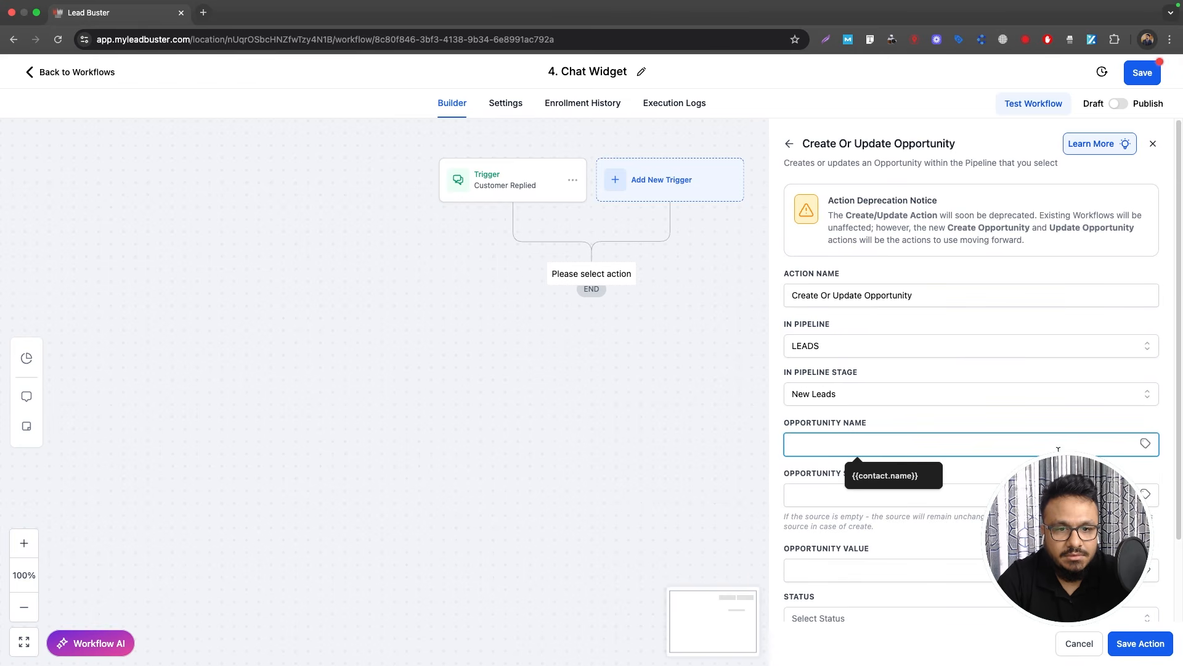
{"action": "left_click", "coordinate": [1115, 654]}
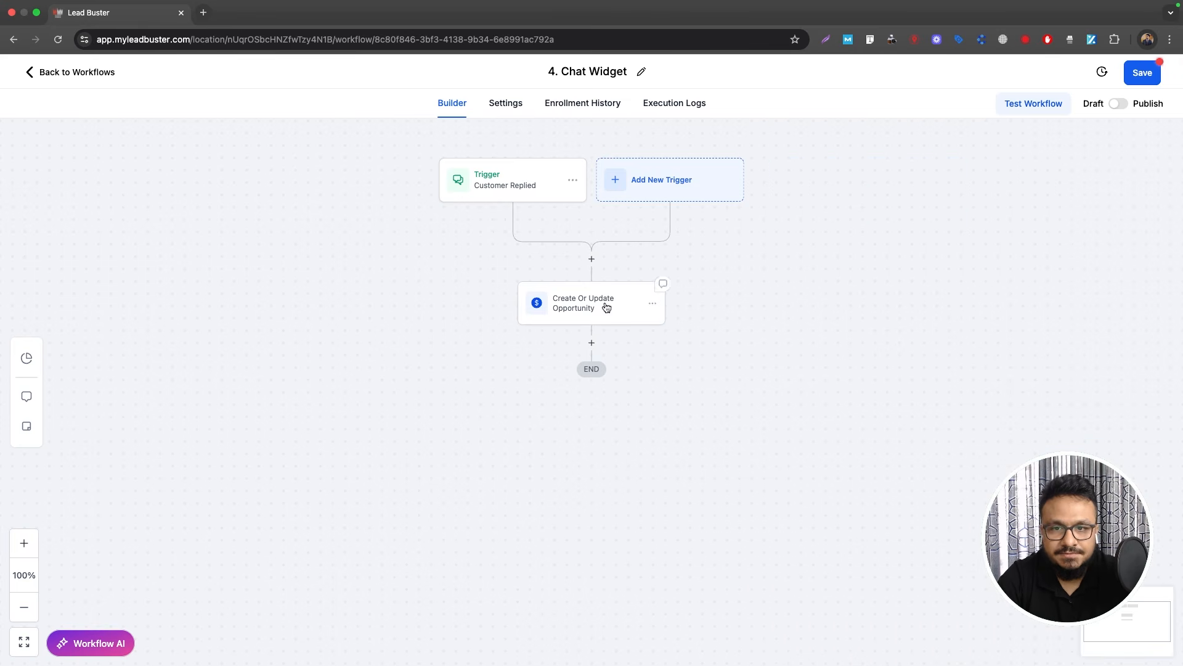
Step: Set the opportunity step's status to open and save it
{"action": "left_click", "coordinate": [579, 302]}
{"action": "scroll", "coordinate": [891, 561], "scroll_direction": "down", "scroll_amount": 3}
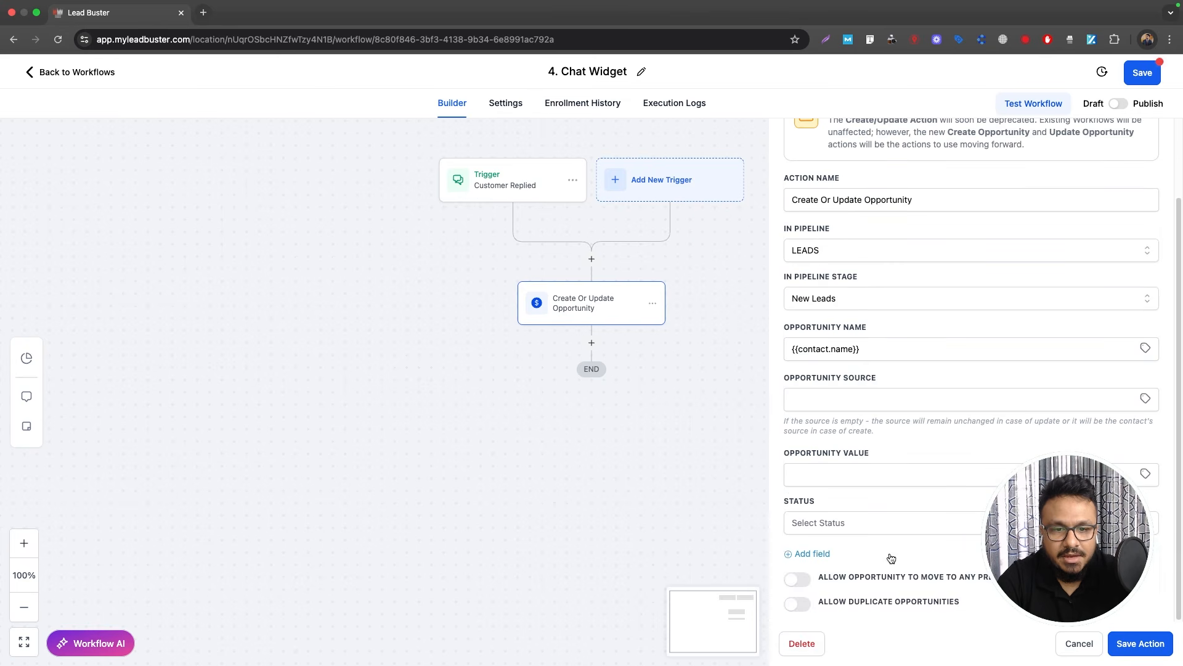
{"action": "left_click", "coordinate": [814, 527]}
{"action": "left_click", "coordinate": [808, 550]}
{"action": "left_click", "coordinate": [1127, 643]}
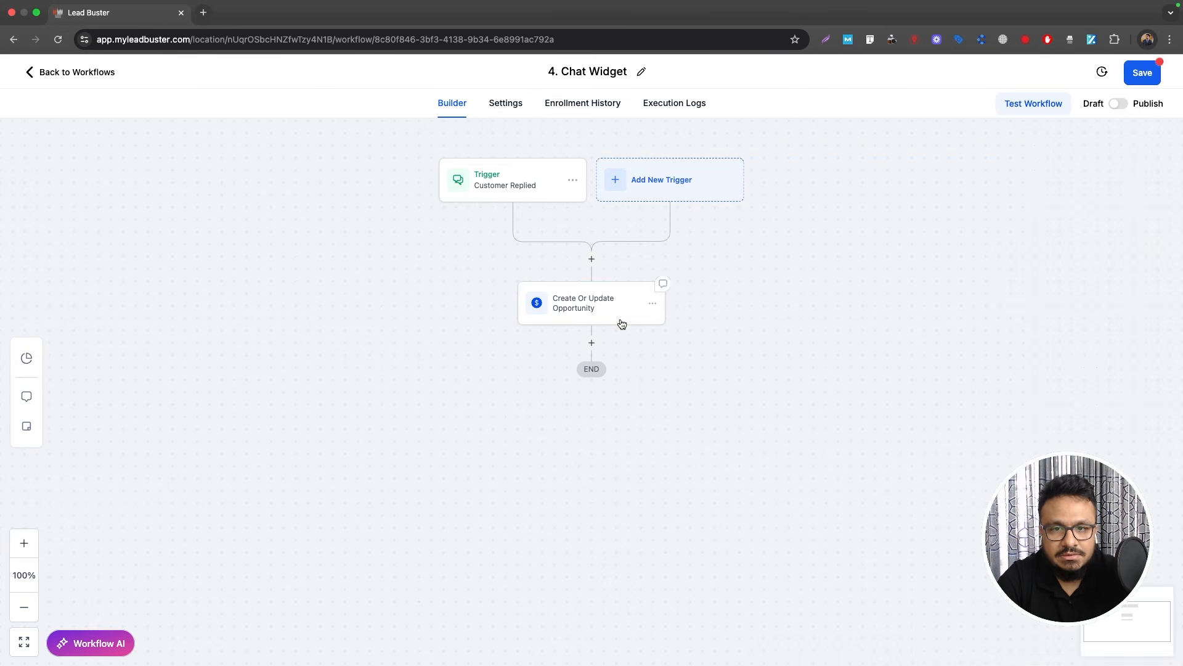
Step: Add an Add Contact Tag step applying a new chat_widget tag
{"action": "left_click", "coordinate": [592, 343]}
{"action": "type", "text": "tag"}
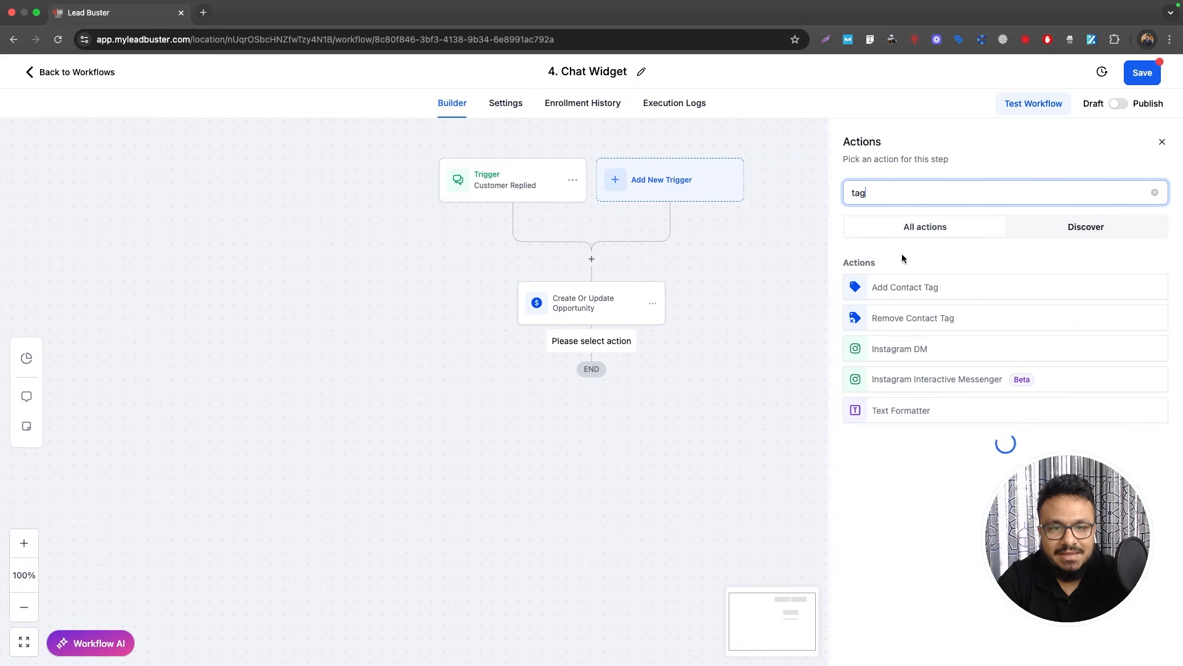
{"action": "left_click", "coordinate": [903, 285]}
{"action": "left_click", "coordinate": [901, 275]}
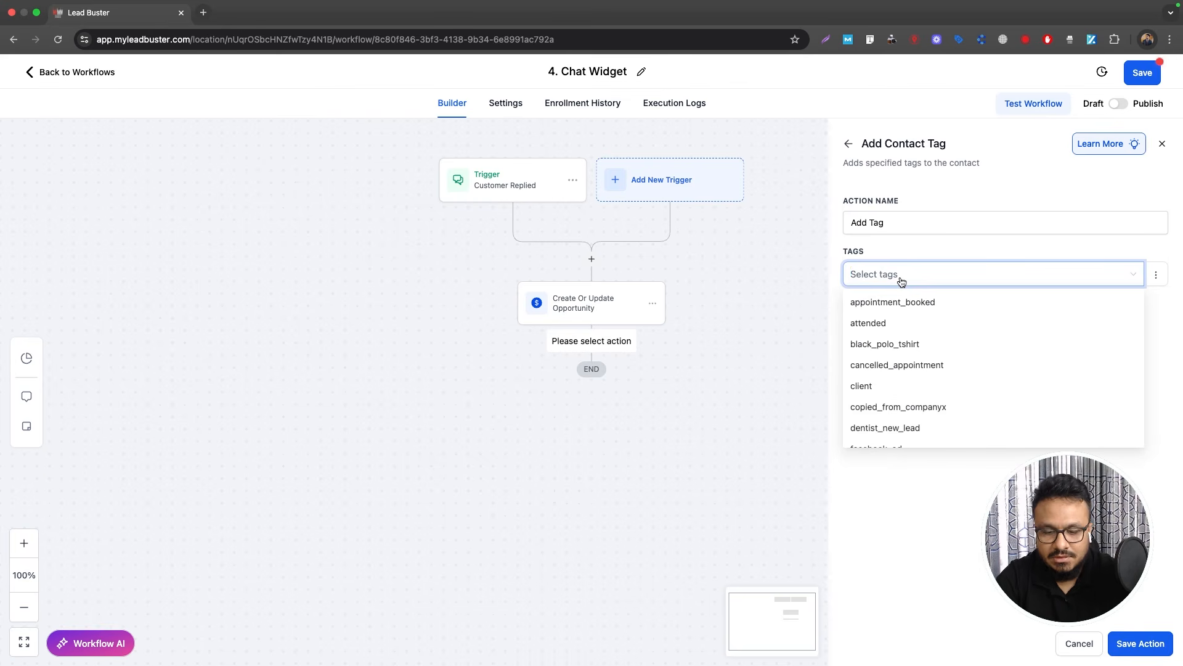
{"action": "type", "text": "chat_widget"}
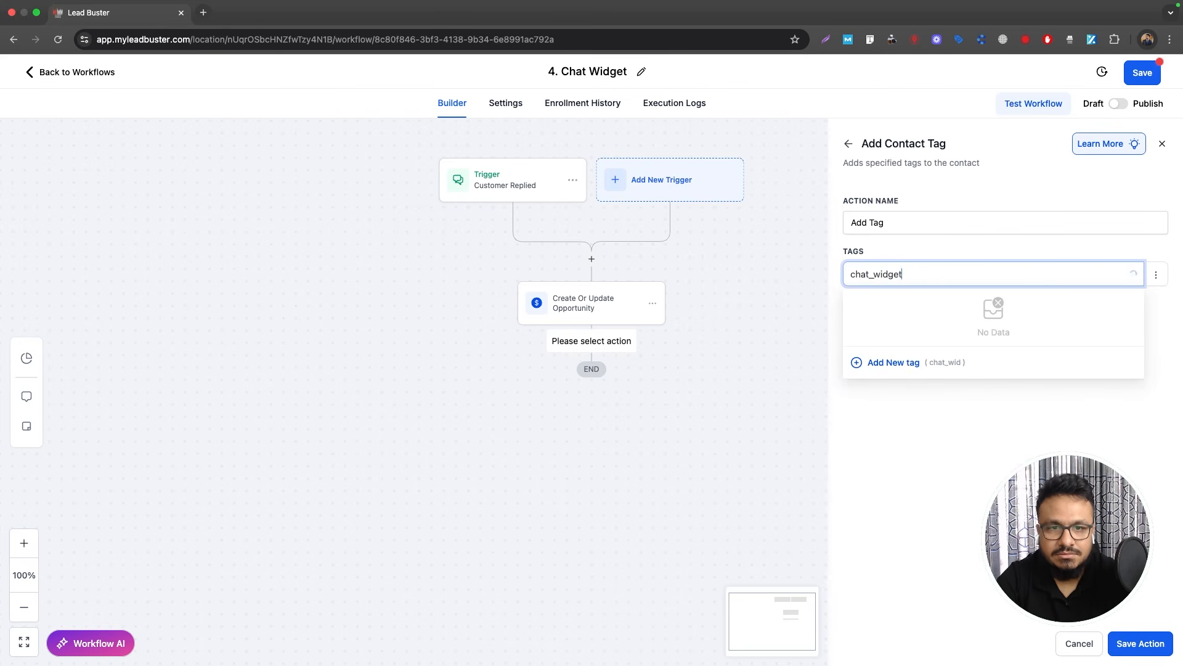
{"action": "left_click", "coordinate": [875, 364]}
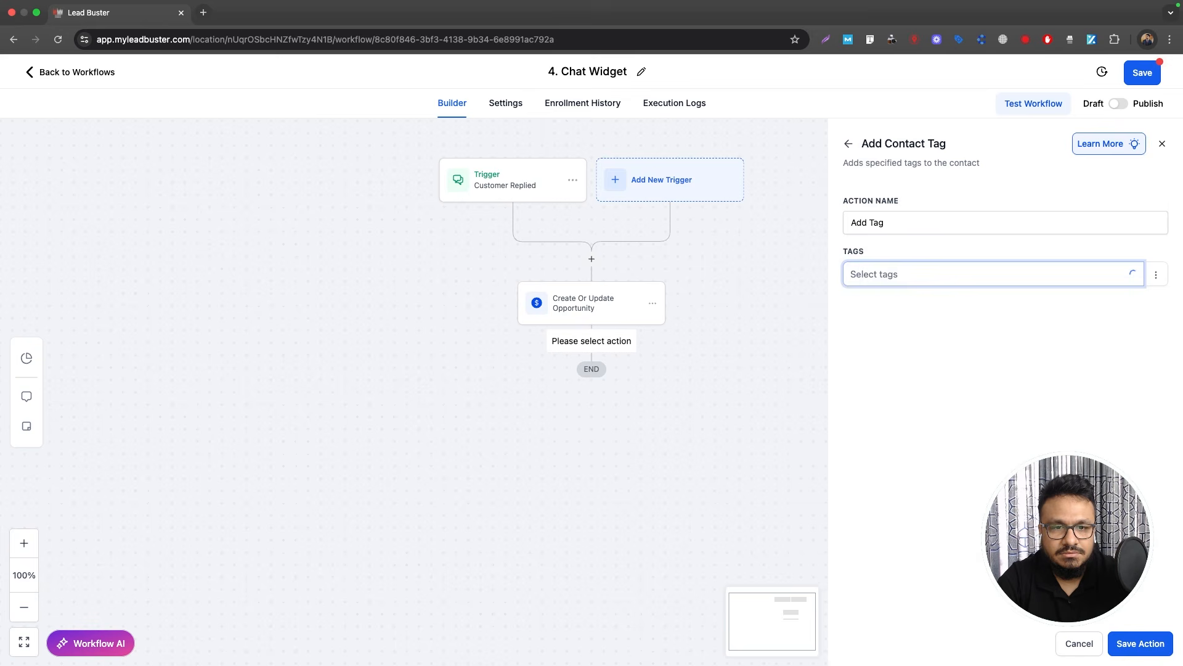
{"action": "left_click", "coordinate": [1140, 644]}
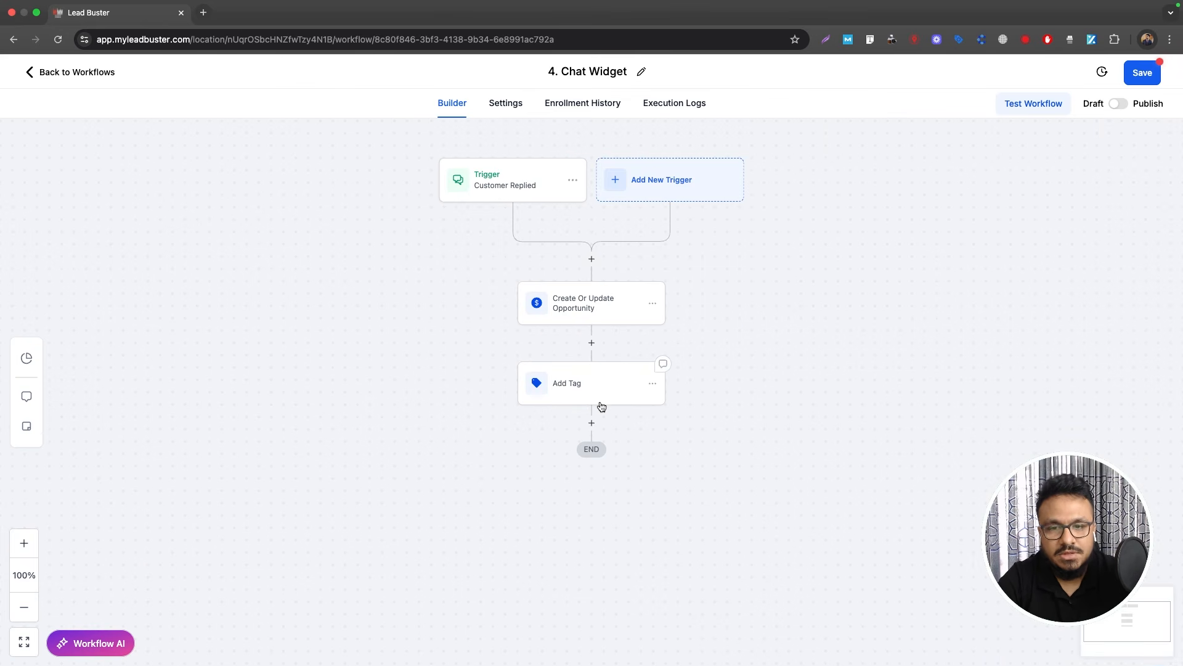
Step: Add a Send Internal Notification step sending an SMS to a custom recipient number
{"action": "left_click", "coordinate": [592, 423]}
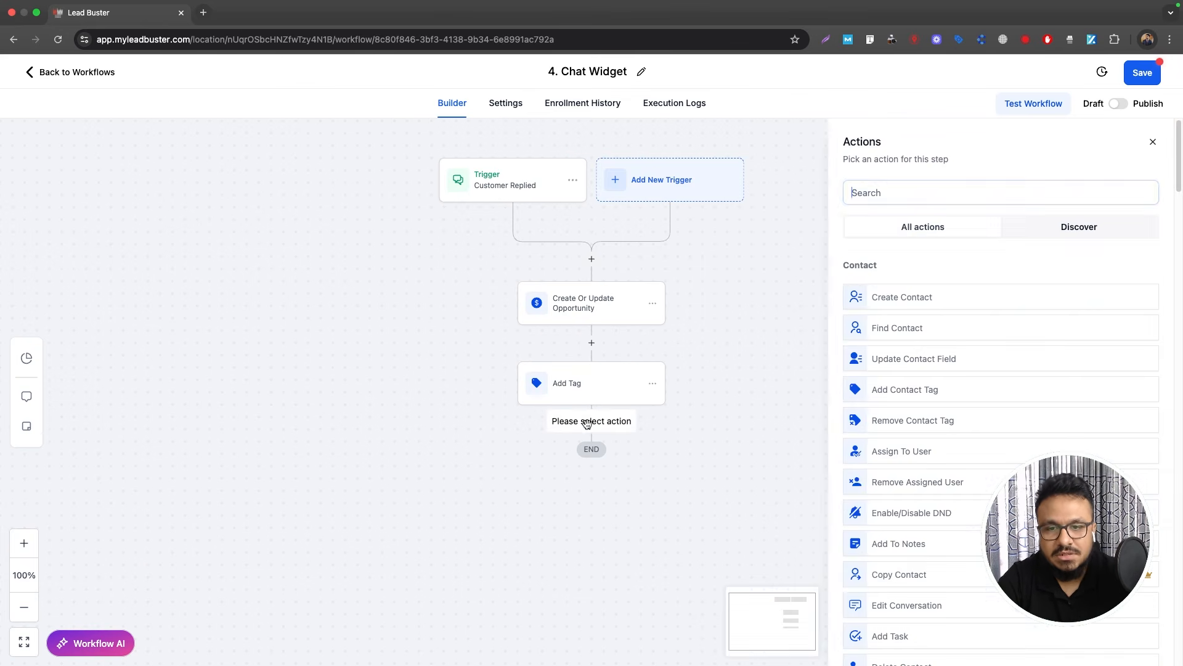
{"action": "type", "text": "inter"}
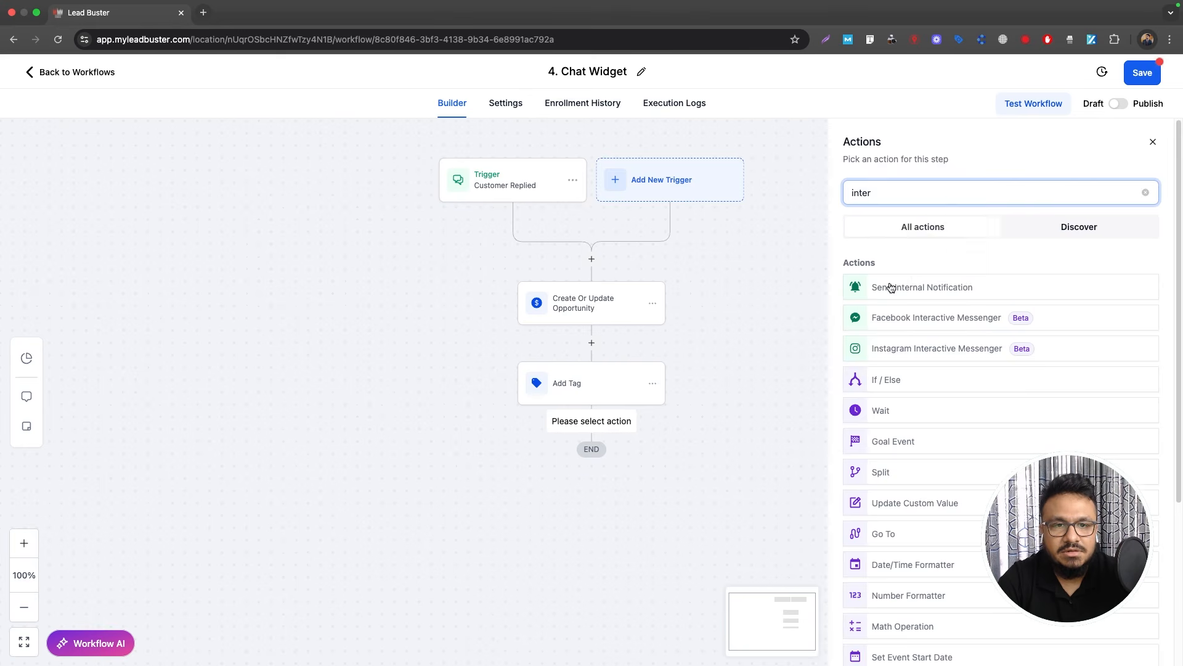
{"action": "left_click", "coordinate": [890, 285]}
{"action": "left_click", "coordinate": [890, 280]}
{"action": "left_click", "coordinate": [876, 349]}
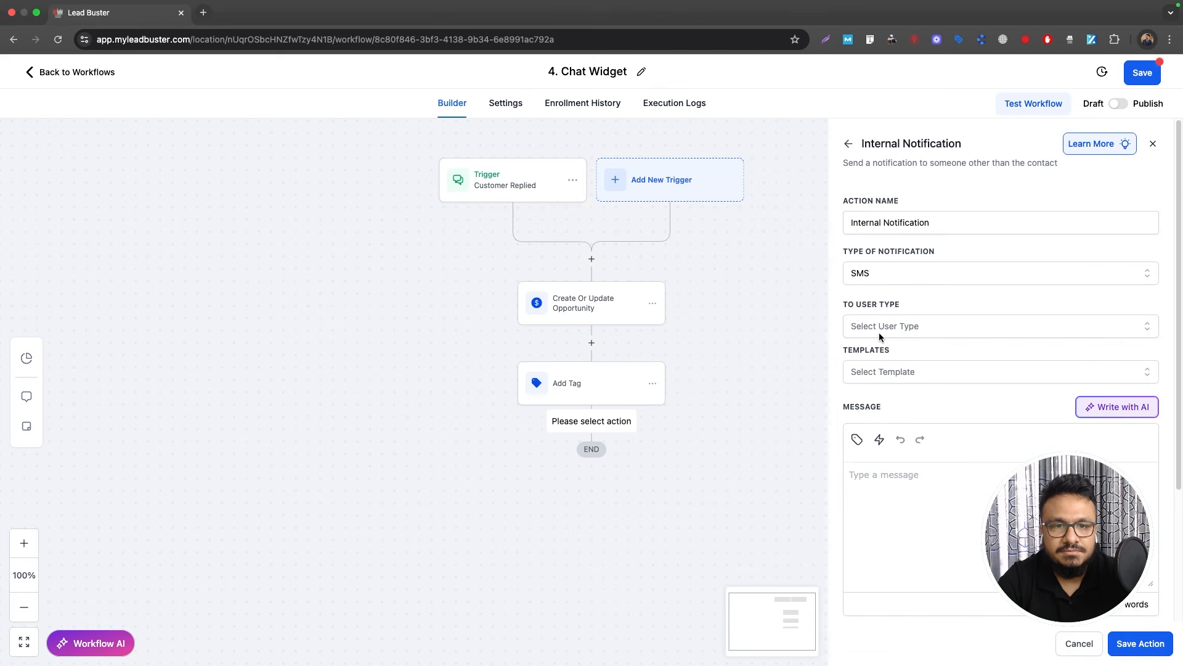
{"action": "left_click", "coordinate": [894, 327]}
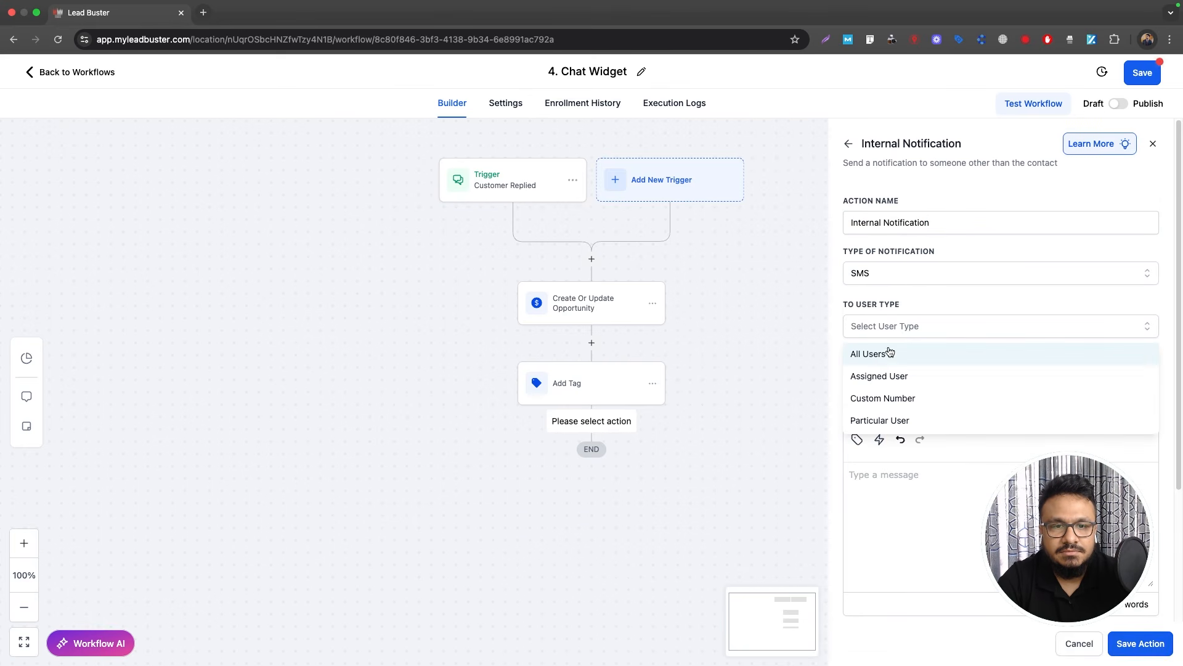
{"action": "left_click", "coordinate": [883, 402]}
{"action": "left_click", "coordinate": [889, 379]}
{"action": "left_click", "coordinate": [920, 407]}
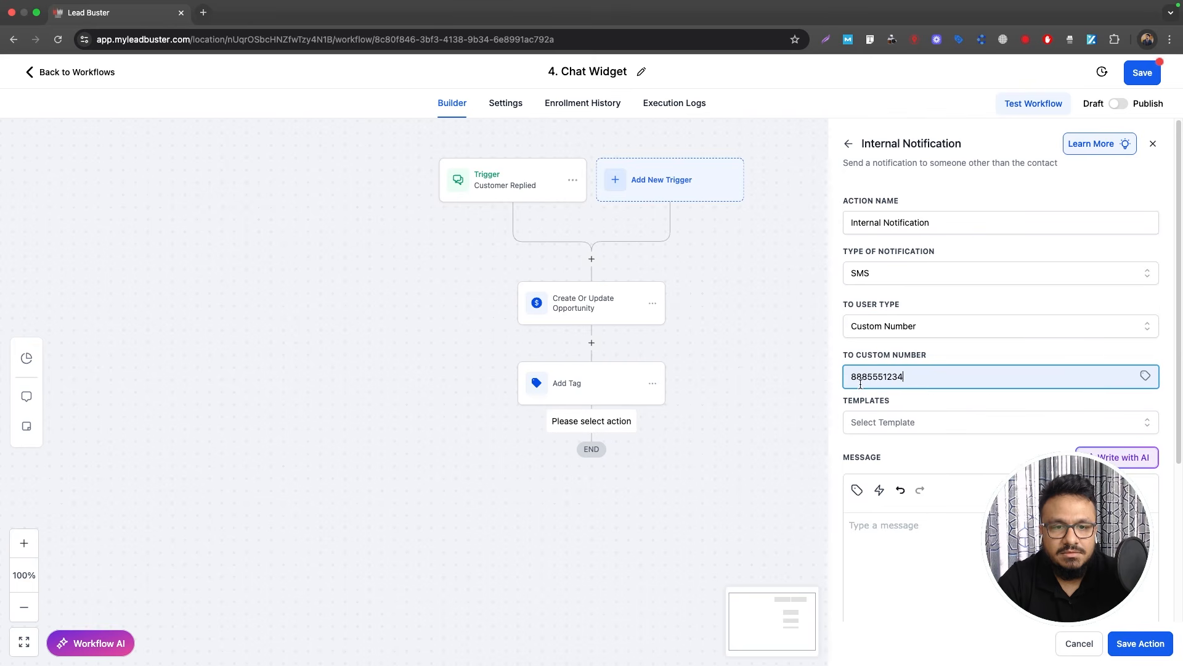
{"action": "left_click", "coordinate": [854, 379]}
{"action": "type", "text": "+1"}
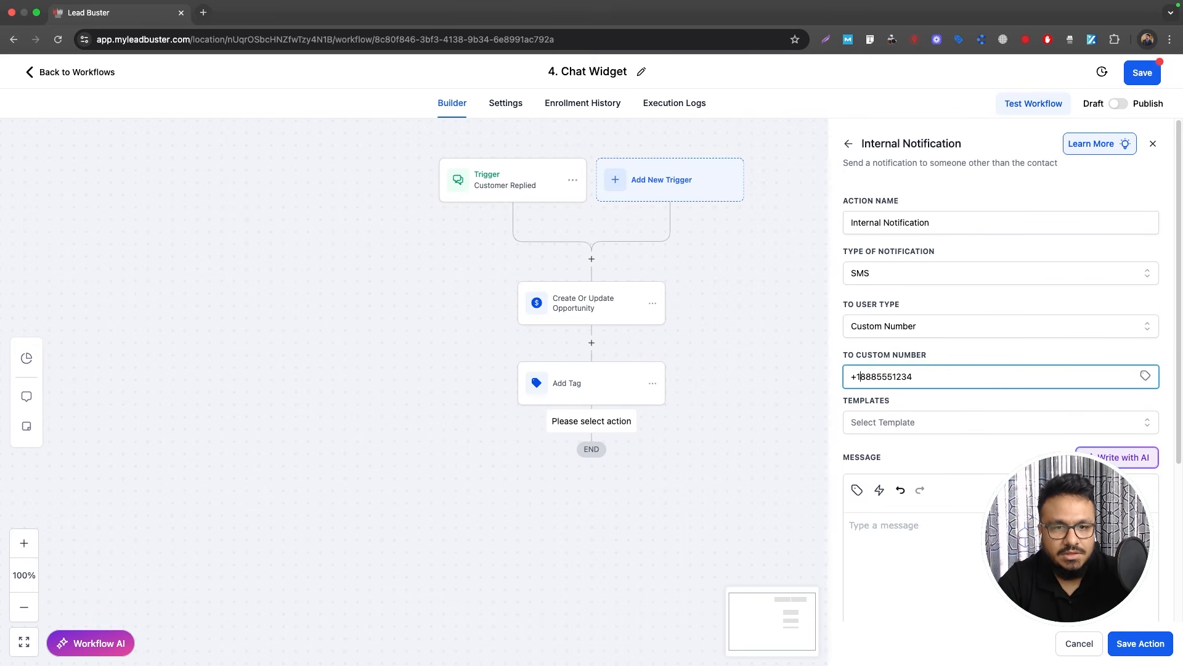
Step: Write the SMS with {{contact.name}} and {{contact.phone}} values plus 'Please call/follow up', then save
{"action": "left_click", "coordinate": [945, 549]}
{"action": "scroll", "coordinate": [952, 511], "scroll_direction": "down", "scroll_amount": 3}
{"action": "type", "text": "Hi,"}
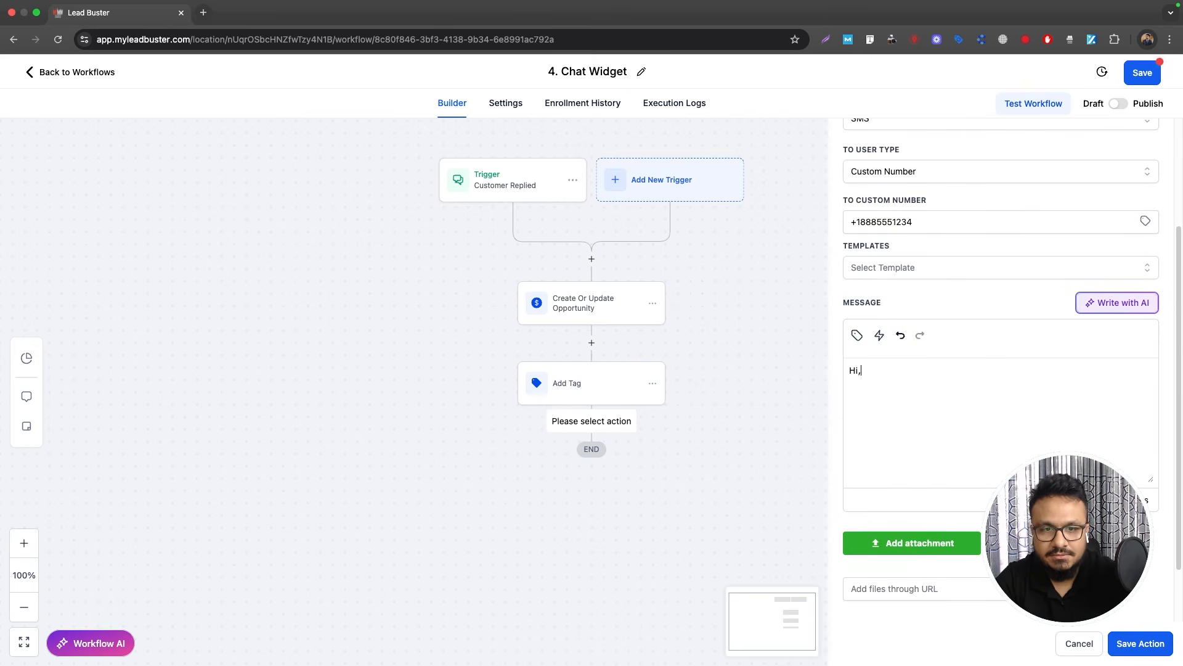
{"action": "left_click", "coordinate": [856, 334]}
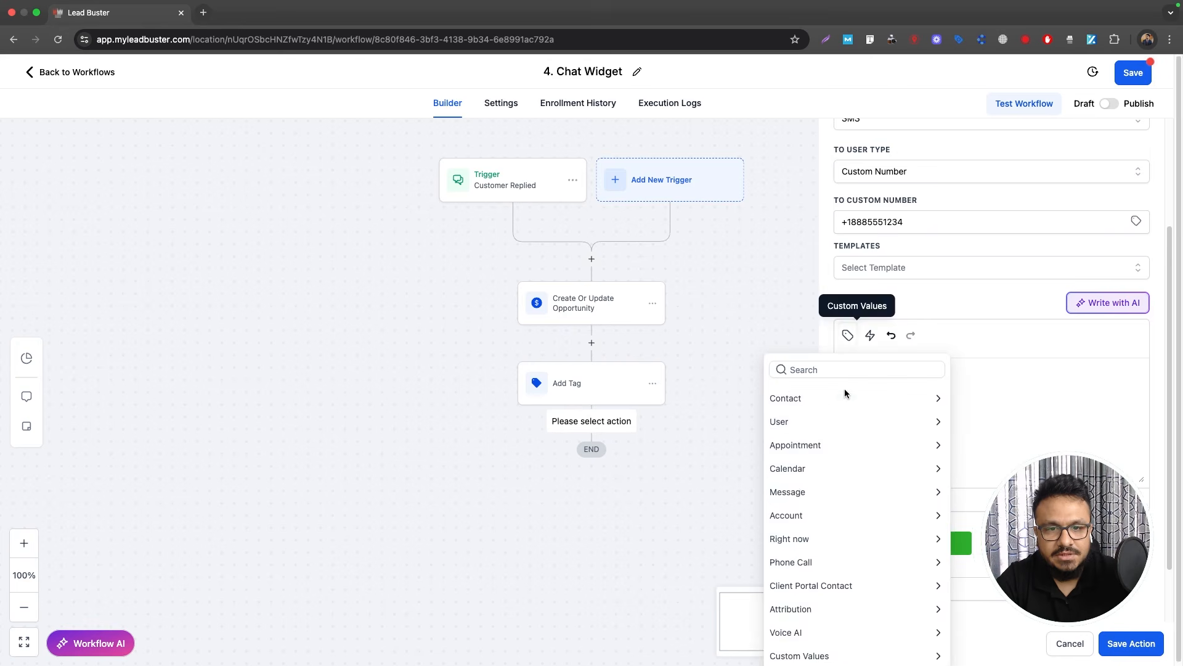
{"action": "left_click", "coordinate": [779, 417]}
{"action": "left_click", "coordinate": [780, 395]}
{"action": "left_click", "coordinate": [793, 399]}
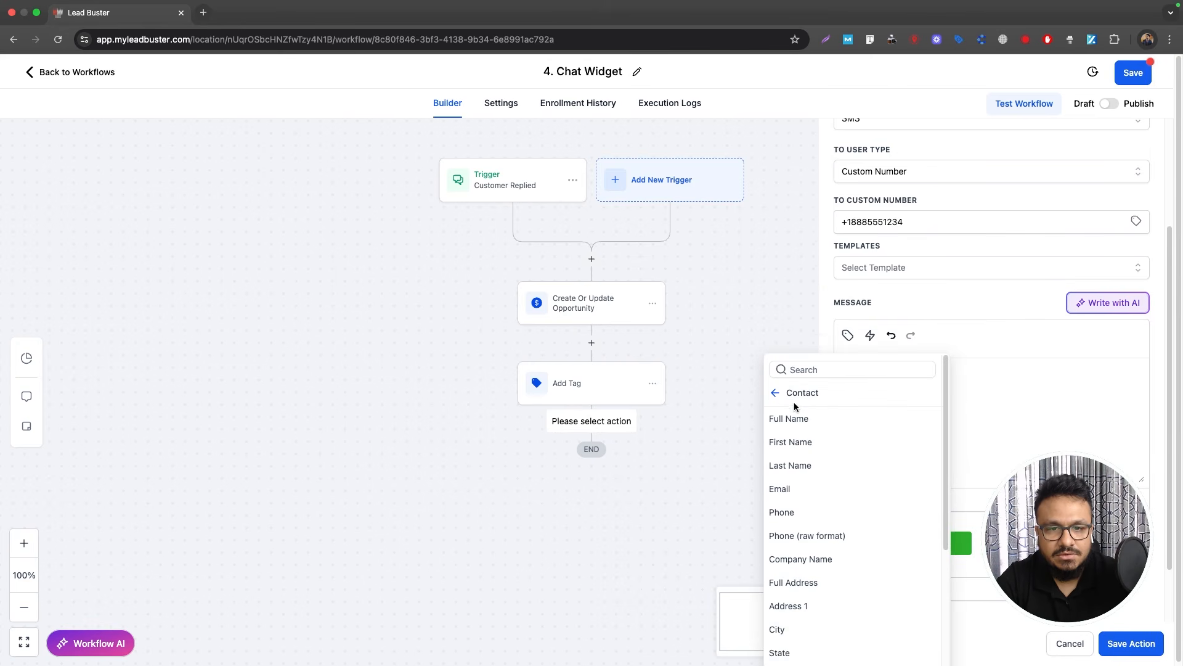
{"action": "left_click", "coordinate": [800, 418]}
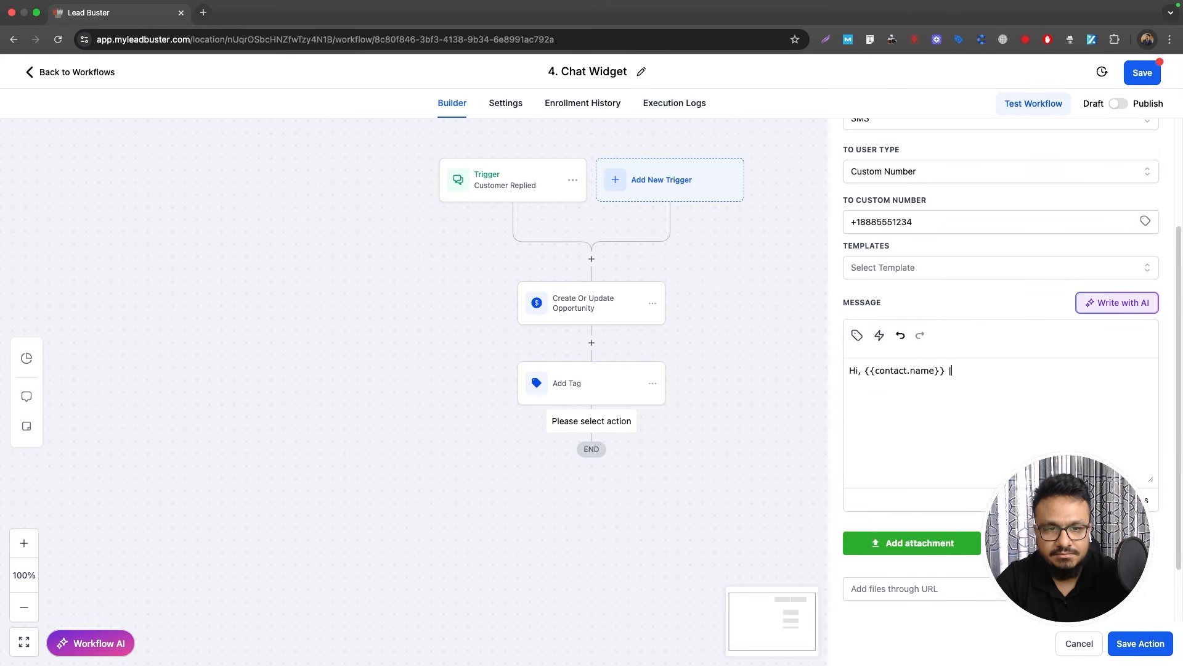
{"action": "left_click", "coordinate": [857, 335]}
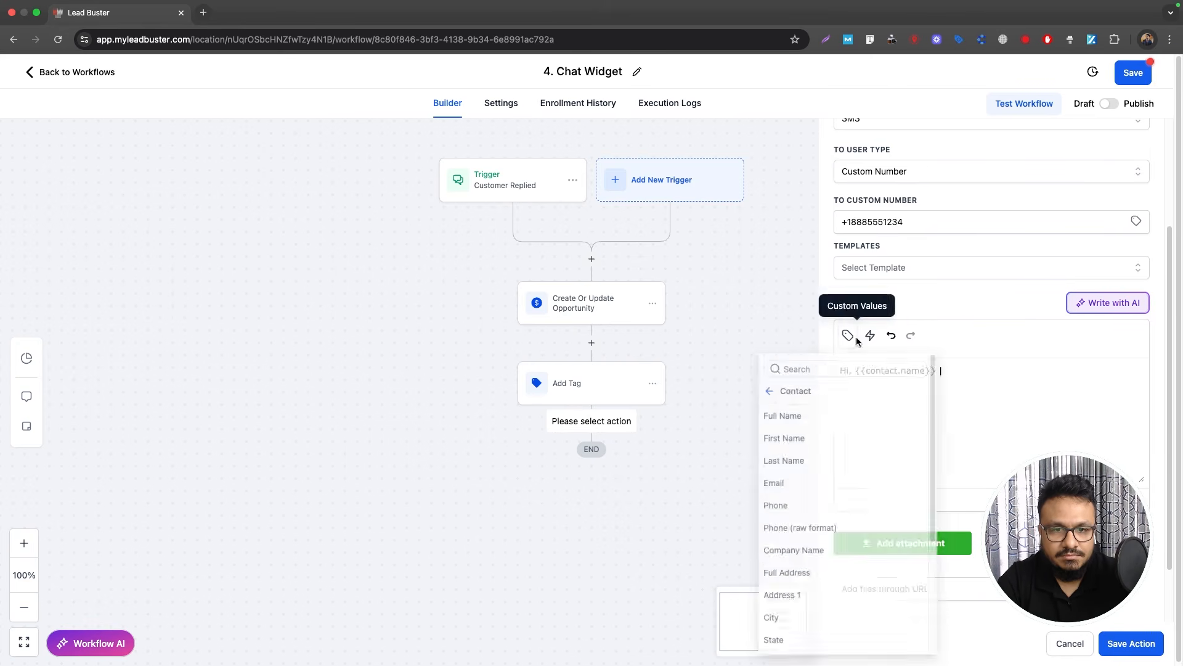
{"action": "left_click", "coordinate": [774, 513]}
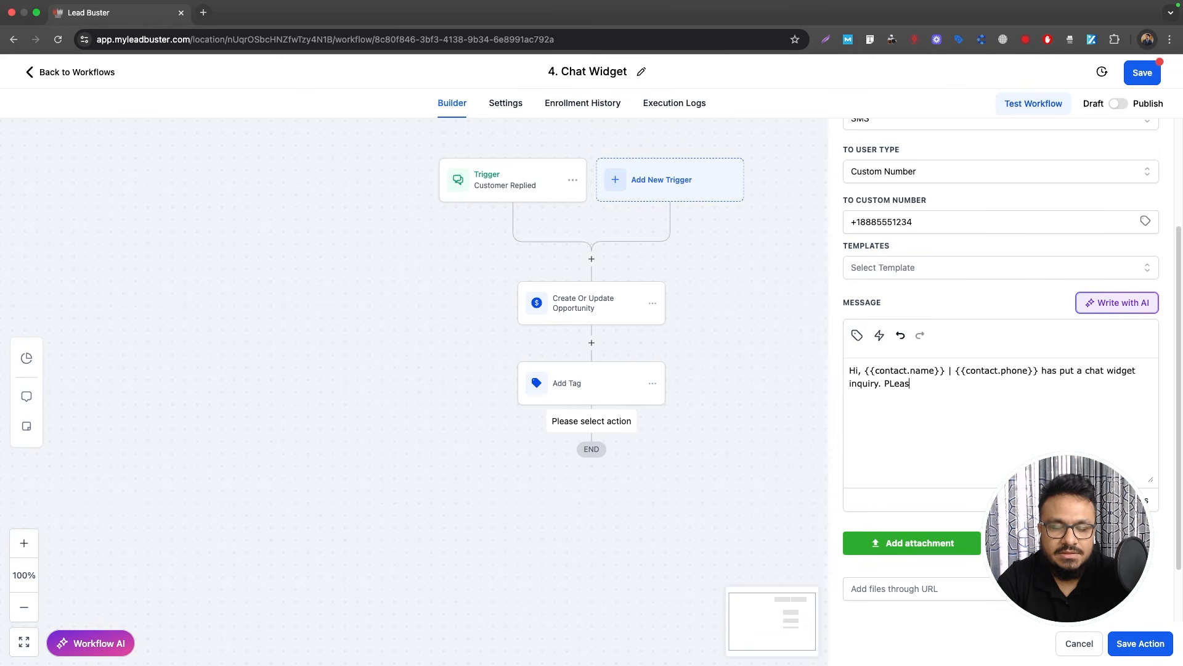
{"action": "key", "text": "BackSpace"}
{"action": "key", "text": "BackSpace"}
{"action": "key", "text": "BackSpace"}
{"action": "key", "text": "BackSpace"}
{"action": "type", "text": "lease ca"}
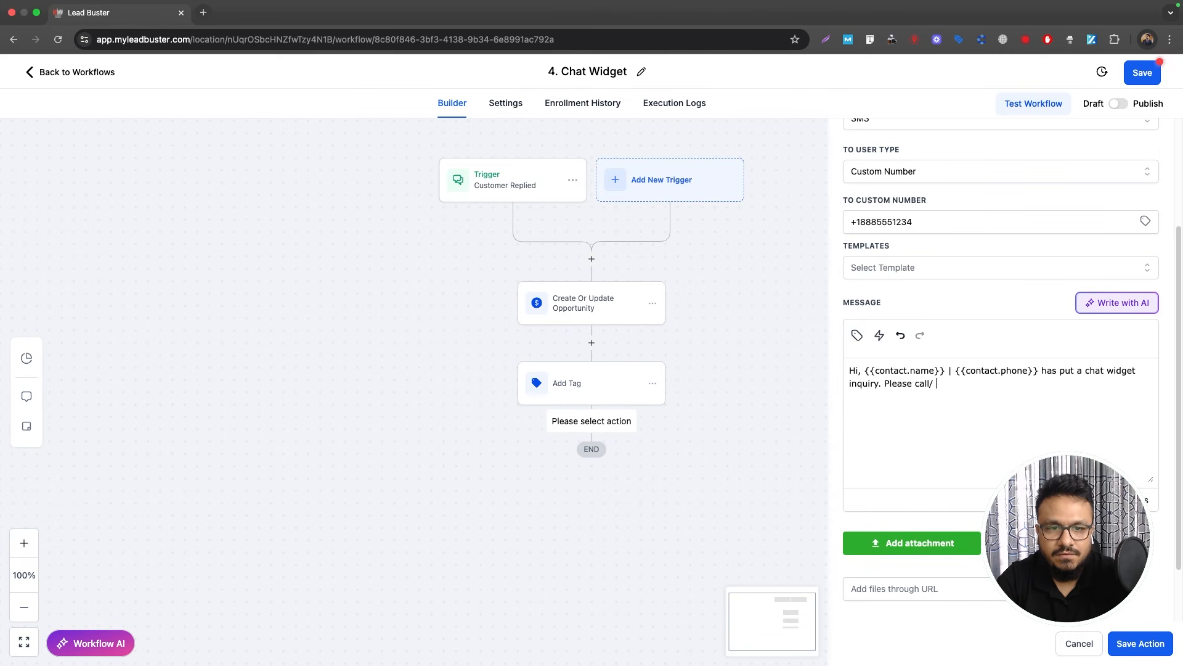
{"action": "type", "text": "ll/follow up."}
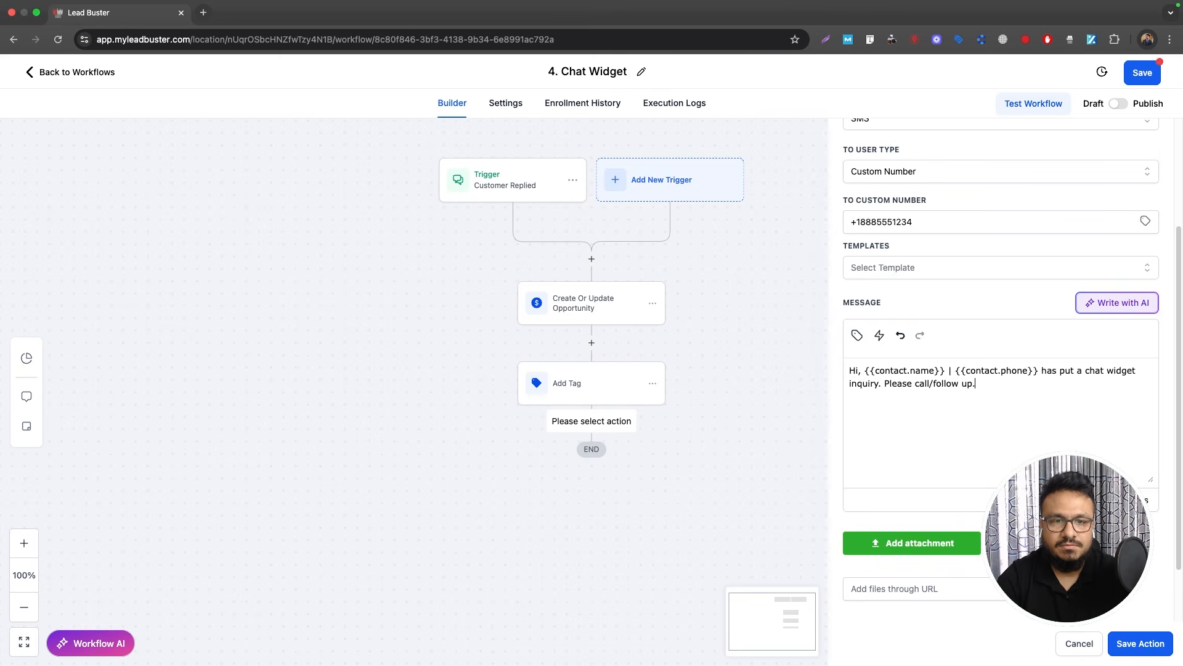
{"action": "left_click", "coordinate": [1149, 645]}
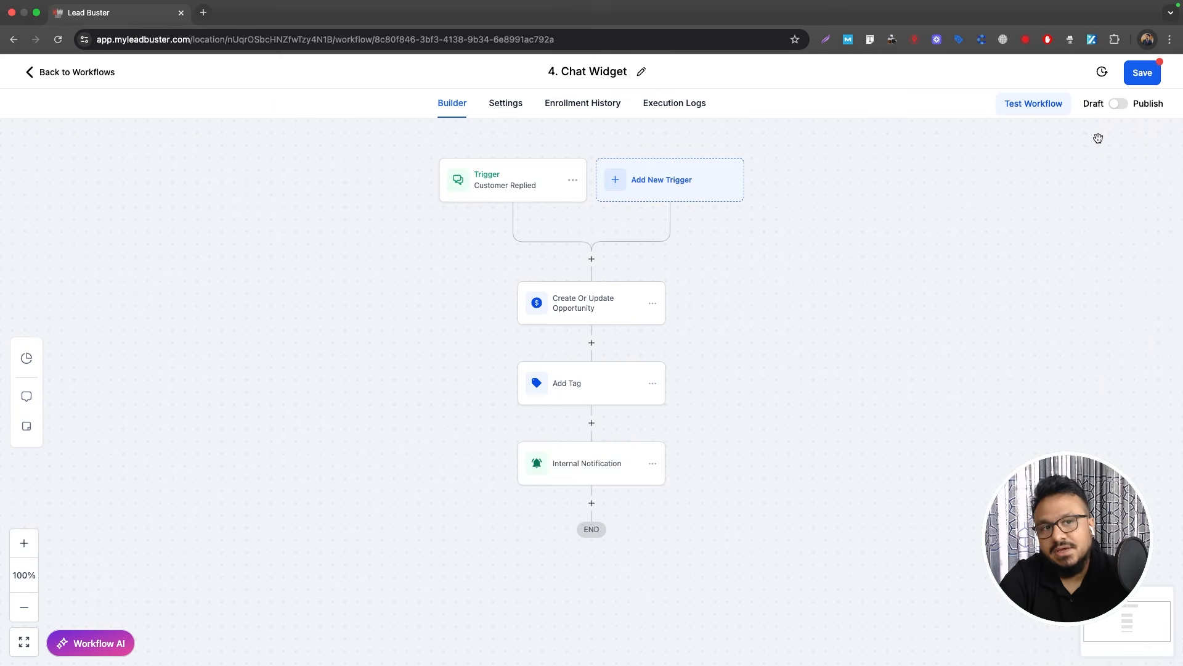
Step: Publish and save the workflow, confirm the Chat Widget reply channel, and return to Workflows
{"action": "left_click", "coordinate": [1119, 104]}
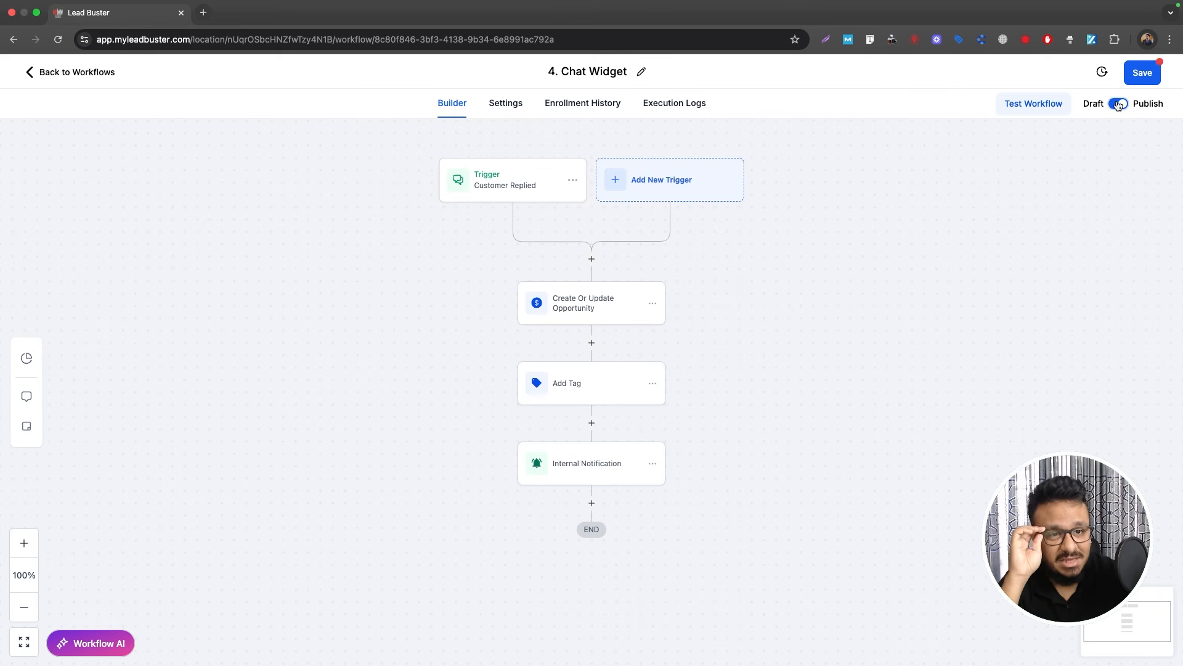
{"action": "left_click", "coordinate": [1140, 74]}
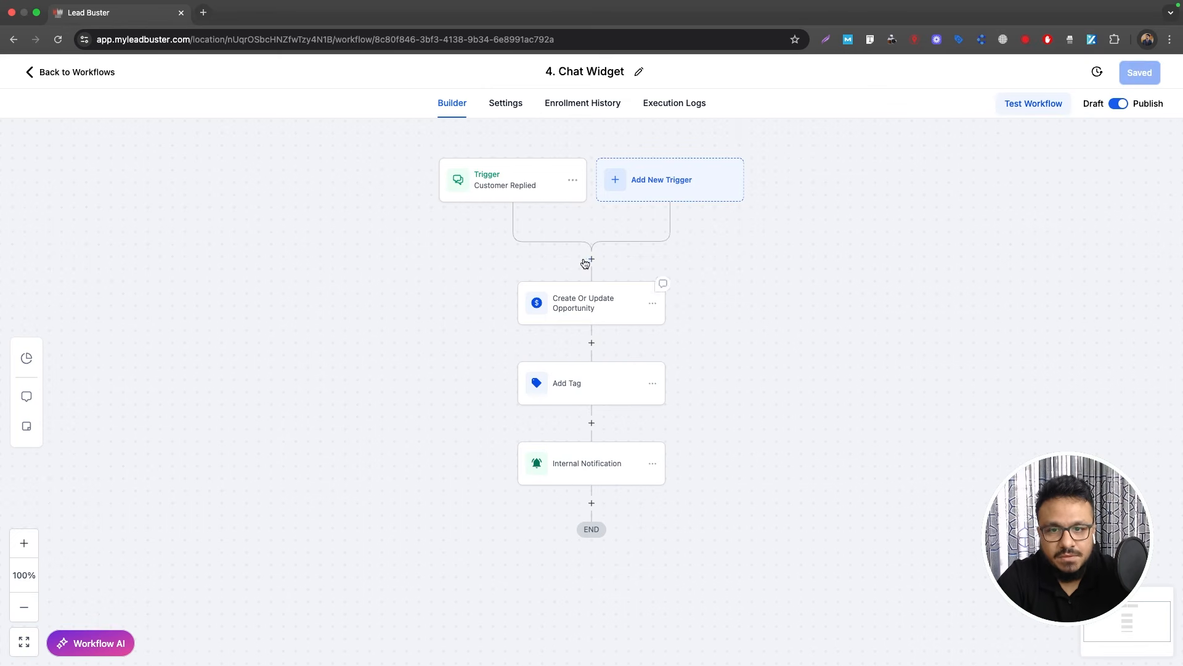
{"action": "left_click", "coordinate": [527, 184]}
{"action": "left_click", "coordinate": [986, 340]}
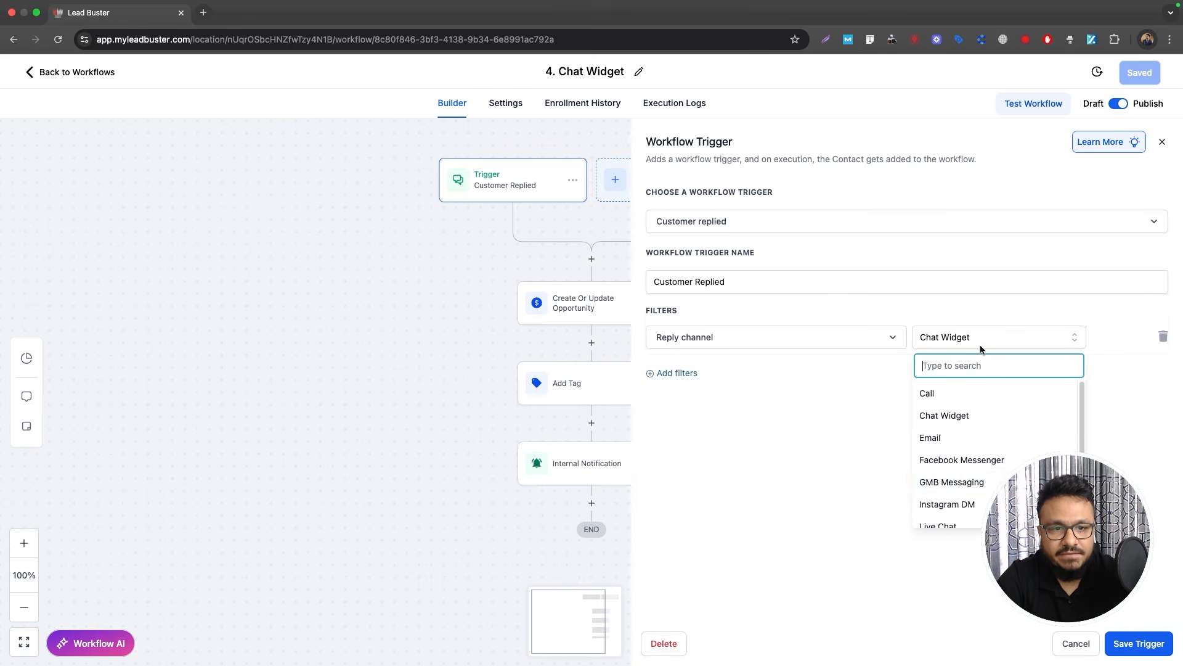
{"action": "left_click", "coordinate": [842, 483]}
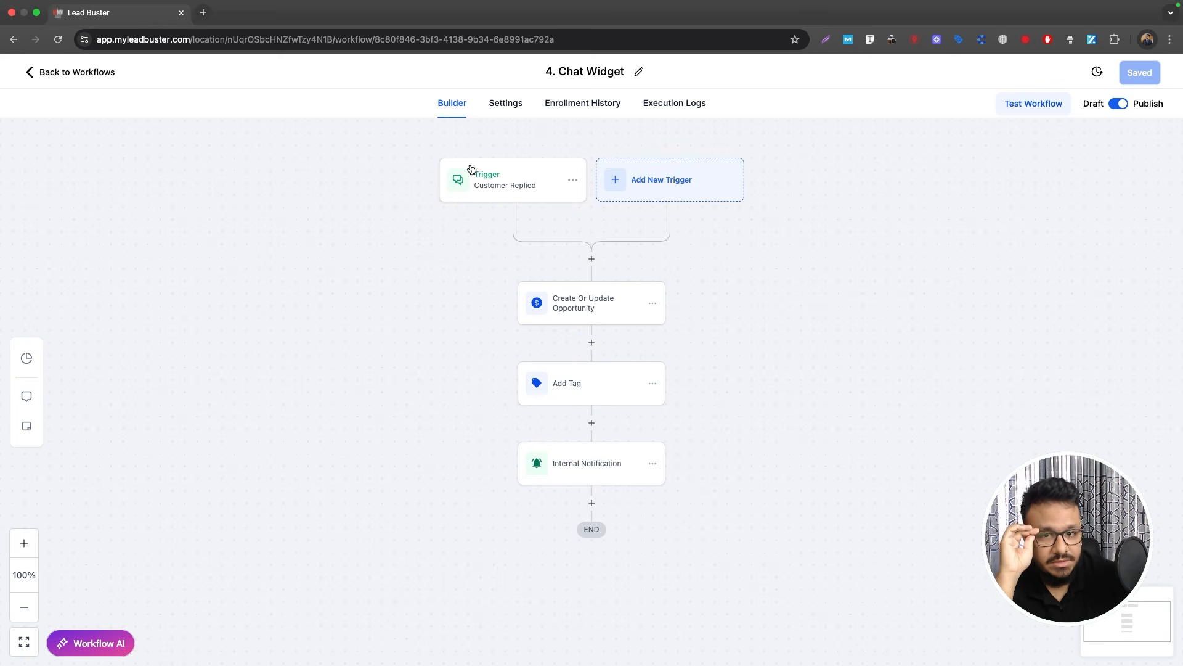
{"action": "left_click", "coordinate": [74, 72]}
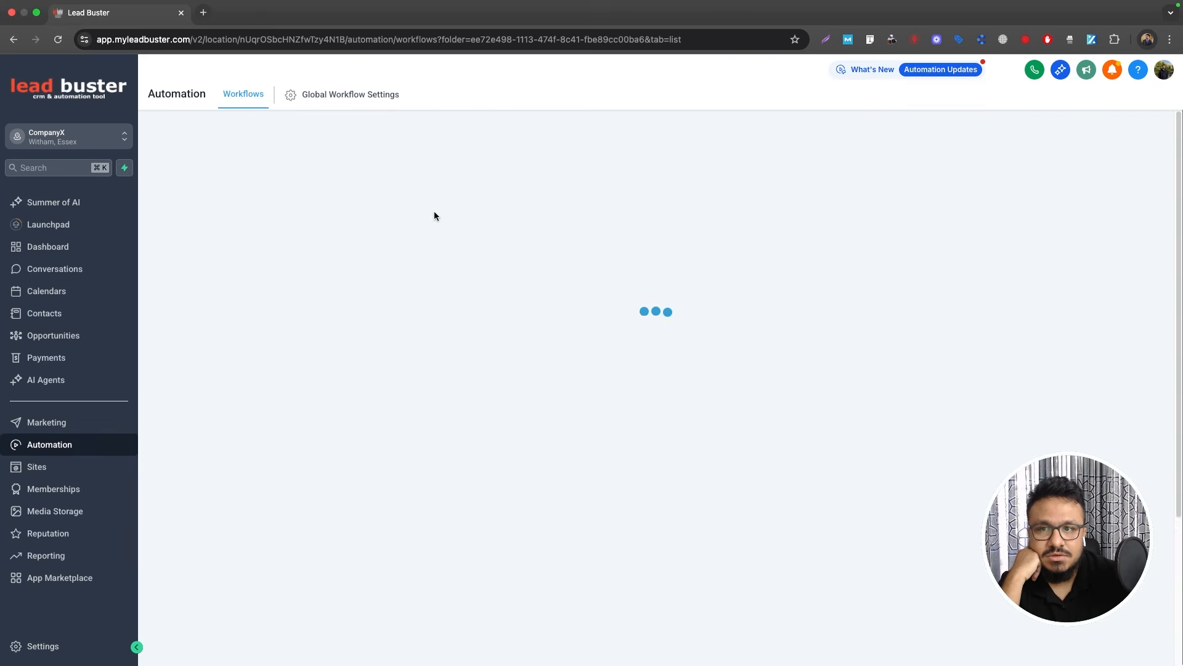